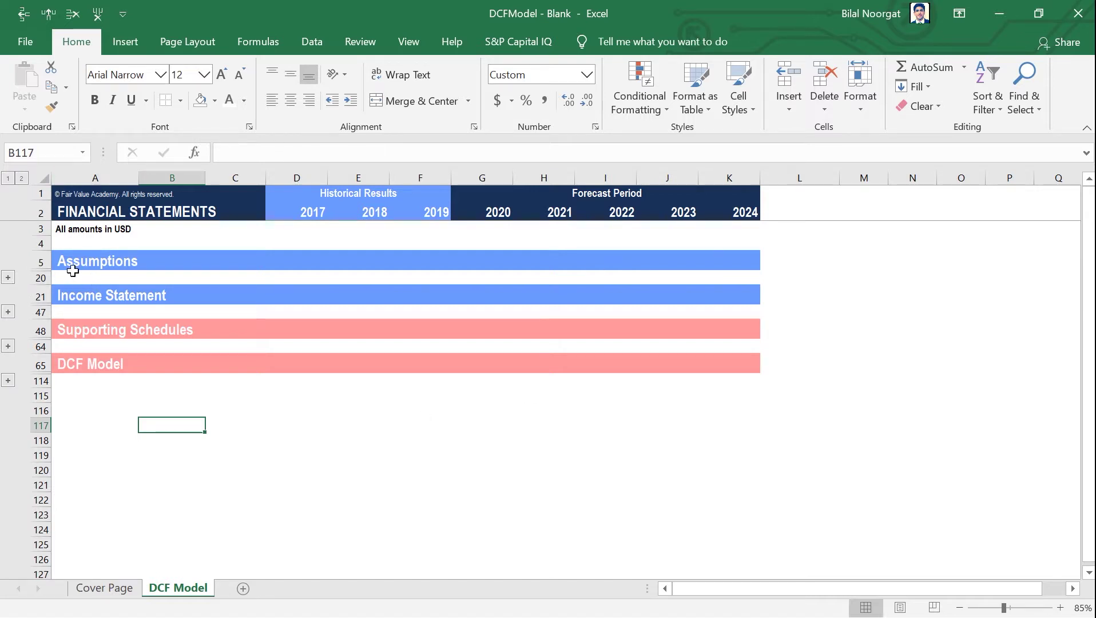
Expand the Assumptions section and select all base case rows from Revenue Growth to Capital Expenditures across every year.
click(9, 279)
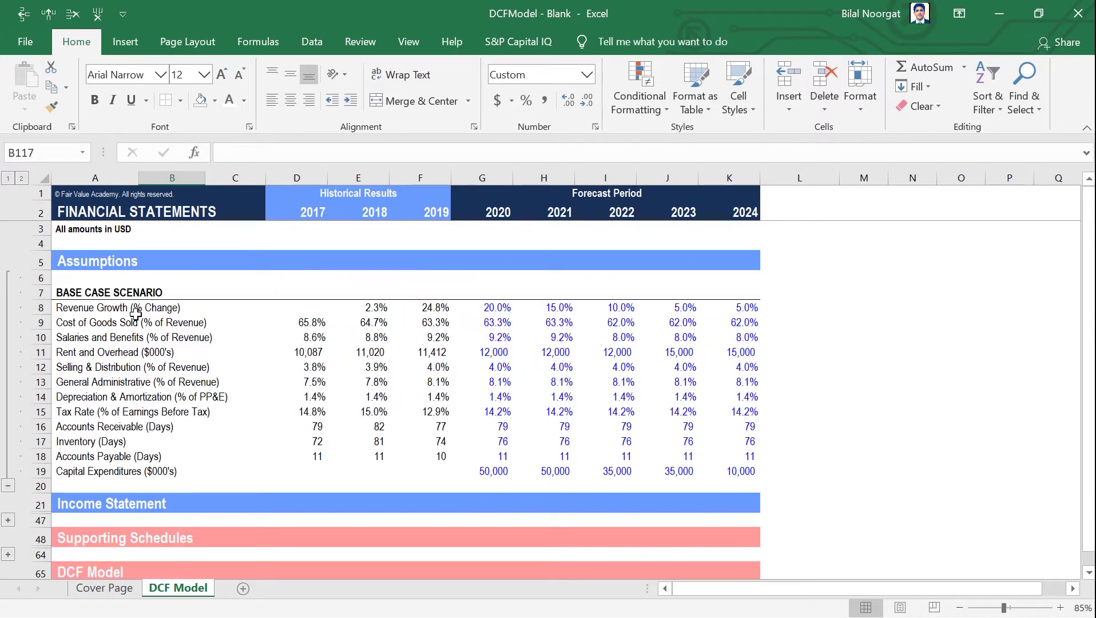
drag(71, 311, 745, 473)
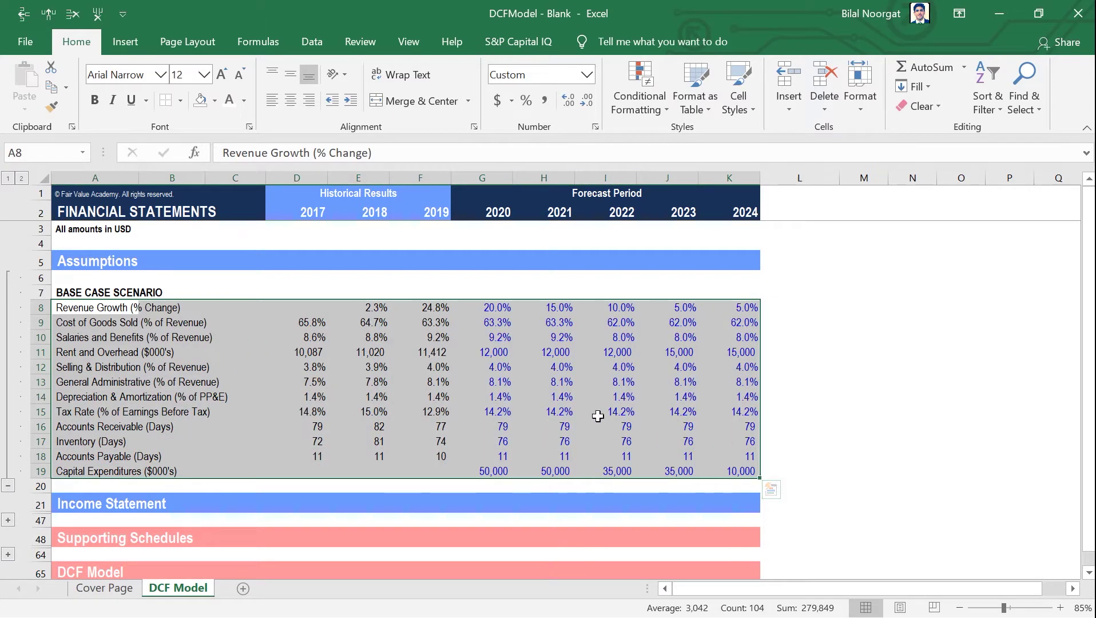
scroll(454, 401, down, 3)
scroll(18, 366, down, 1)
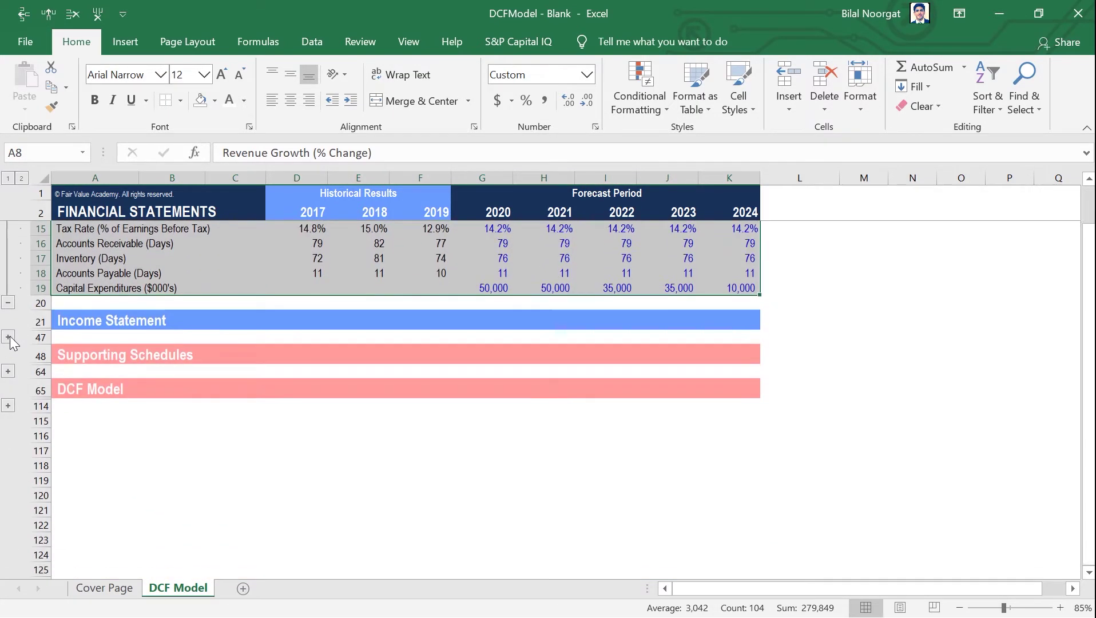
Expand the Income Statement section and select its rows from Revenue to Net Profit Margin across all years.
click(8, 337)
scroll(191, 372, down, 3)
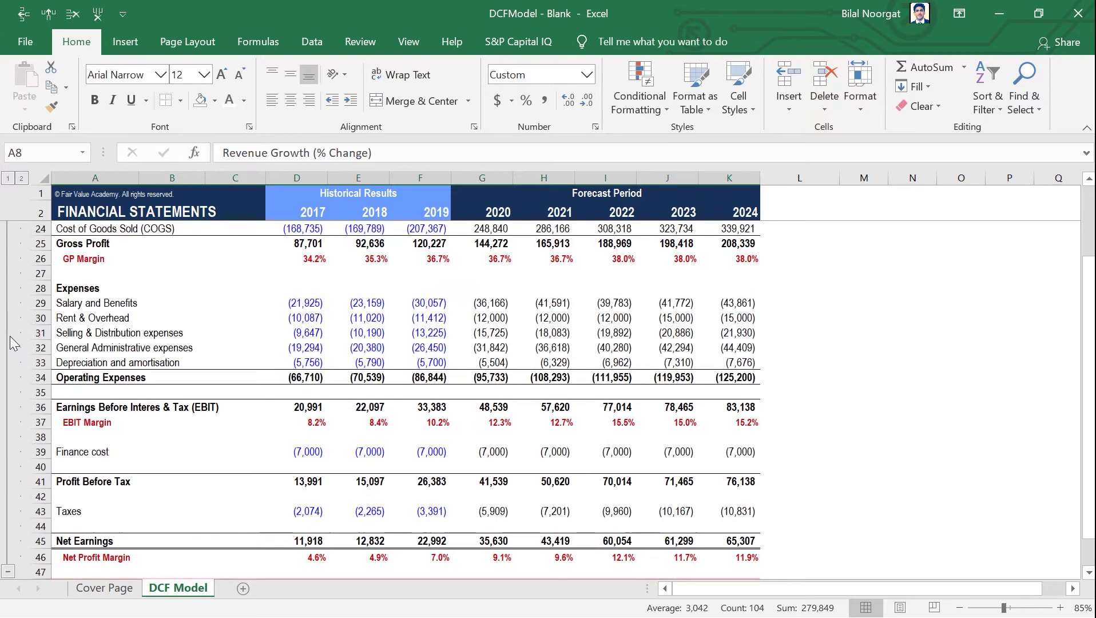
scroll(192, 372, up, 2)
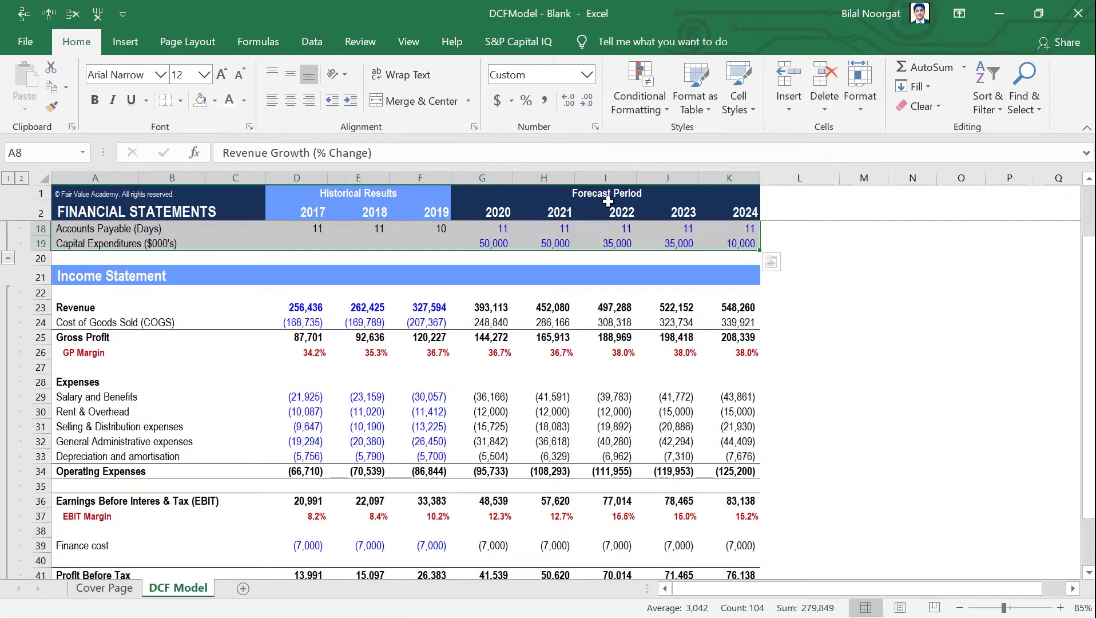
drag(84, 308, 754, 556)
scroll(744, 450, down, 4)
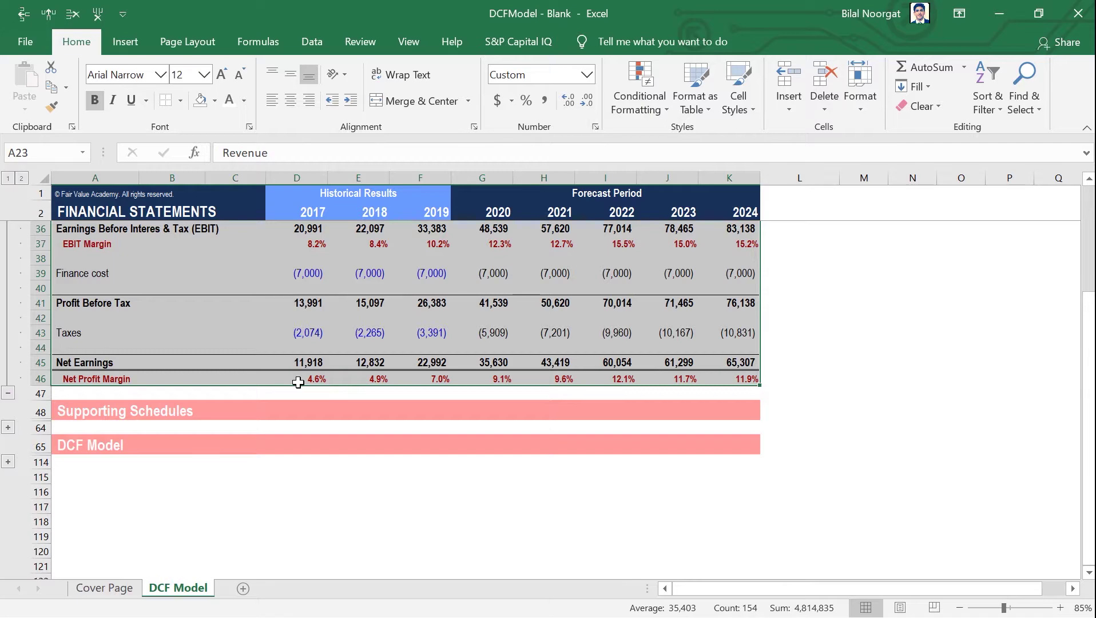
Expand the Supporting Schedules section and highlight the Working Capital and Depreciation schedules for review.
scroll(237, 389, down, 2)
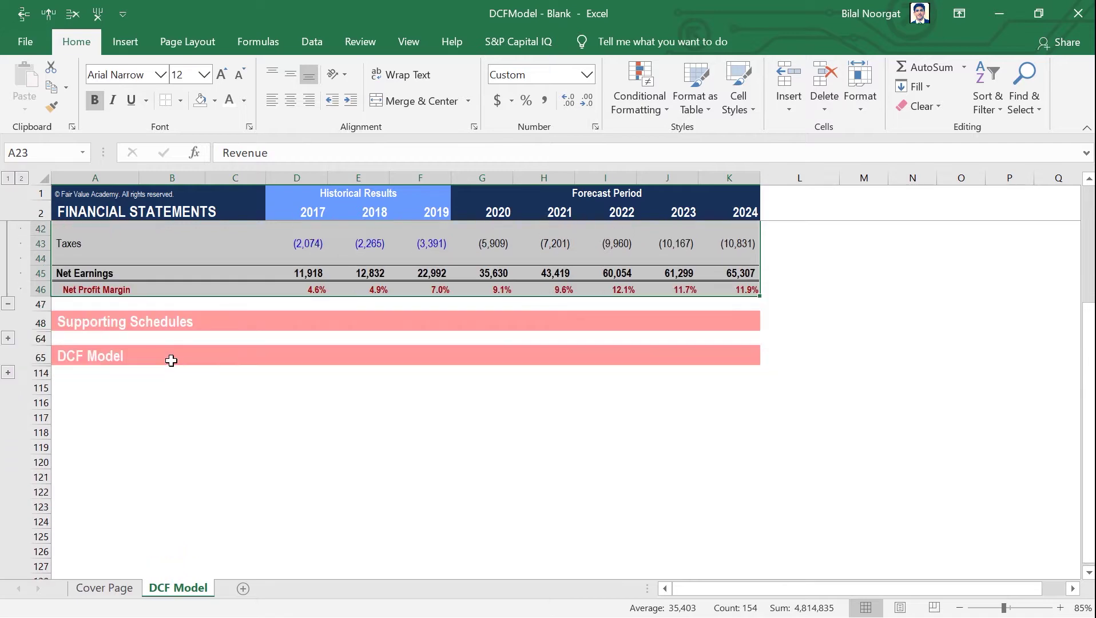
click(8, 338)
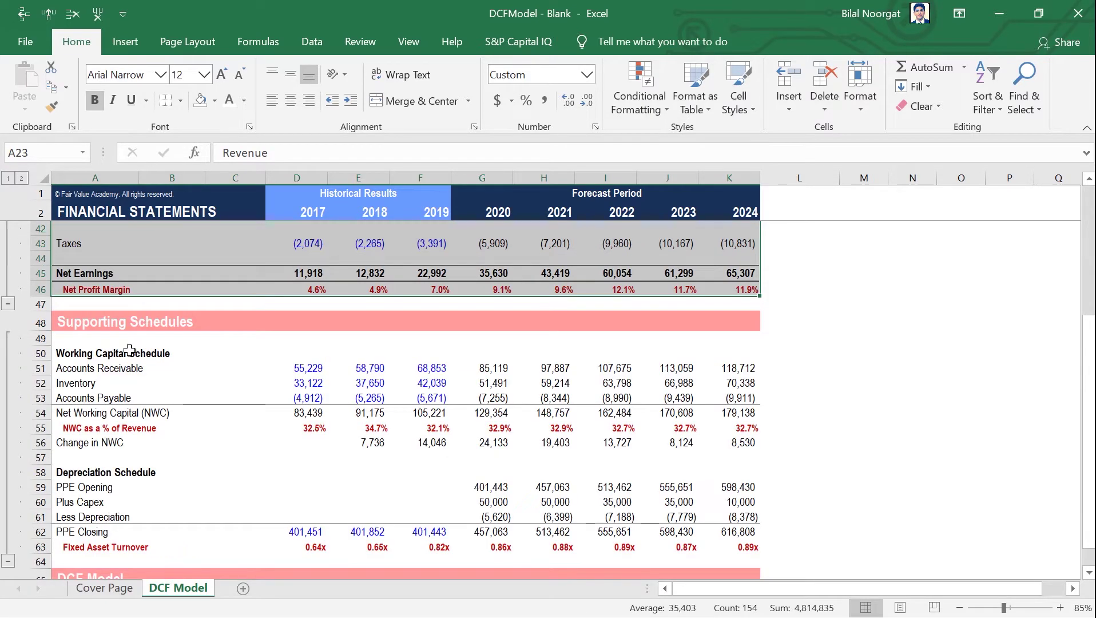
drag(64, 353, 730, 532)
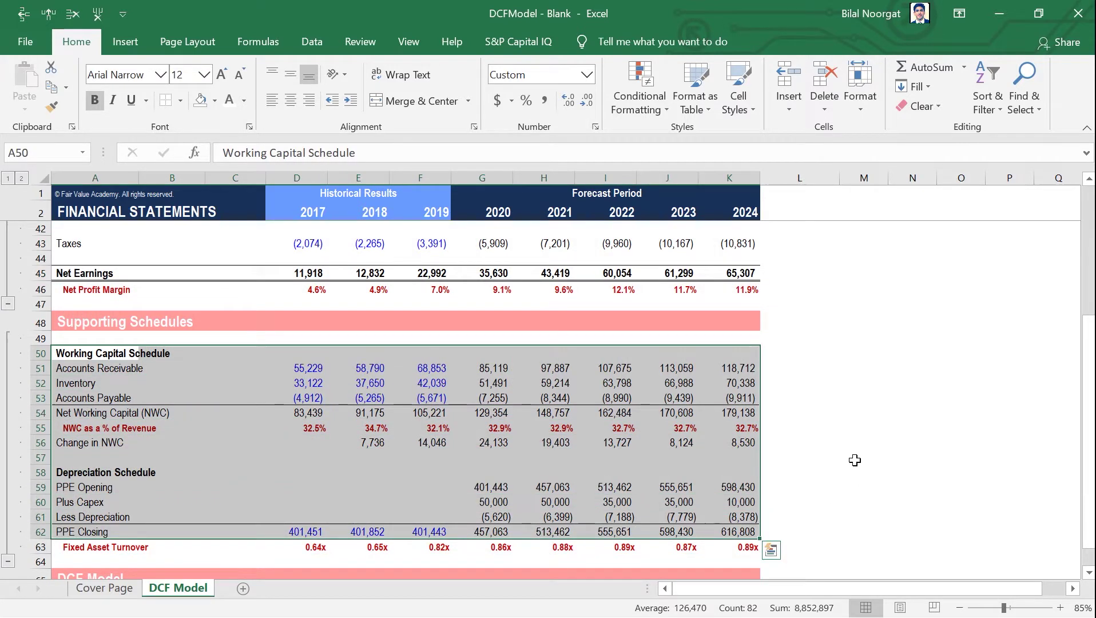
click(795, 430)
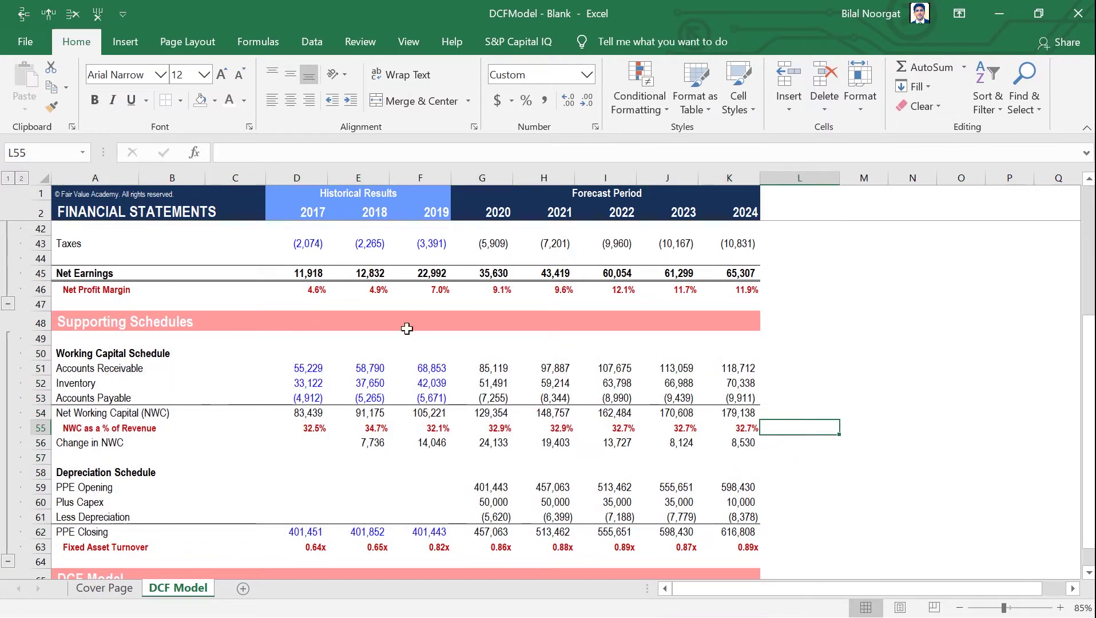
Examine the income statement and supporting schedules again, from the assumptions down to the DCF Model heading.
scroll(420, 409, up, 9)
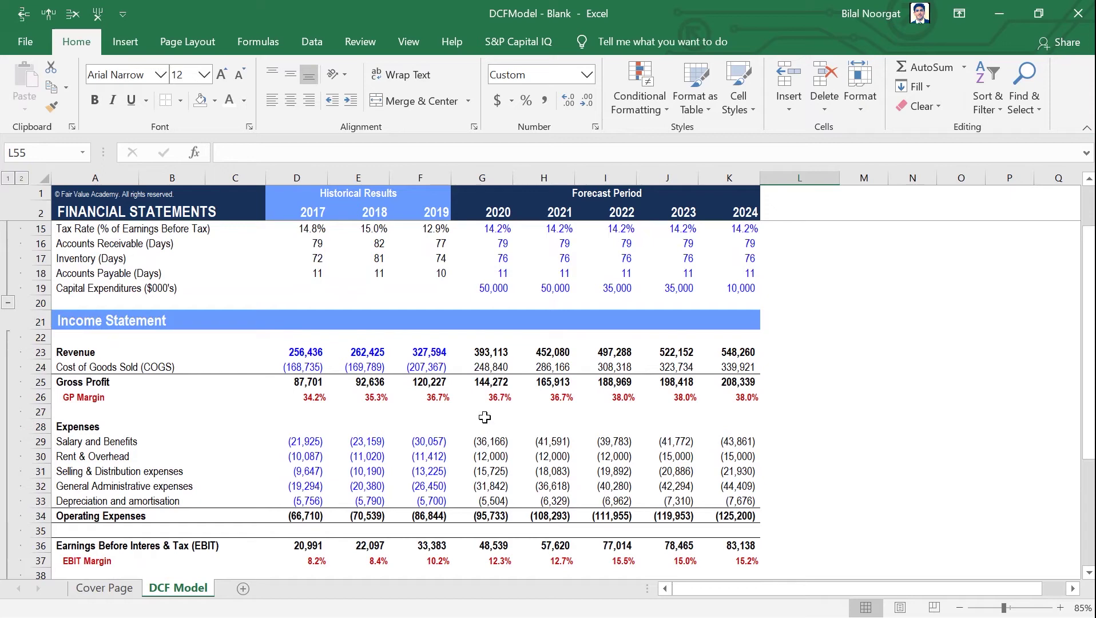
scroll(486, 415, down, 4)
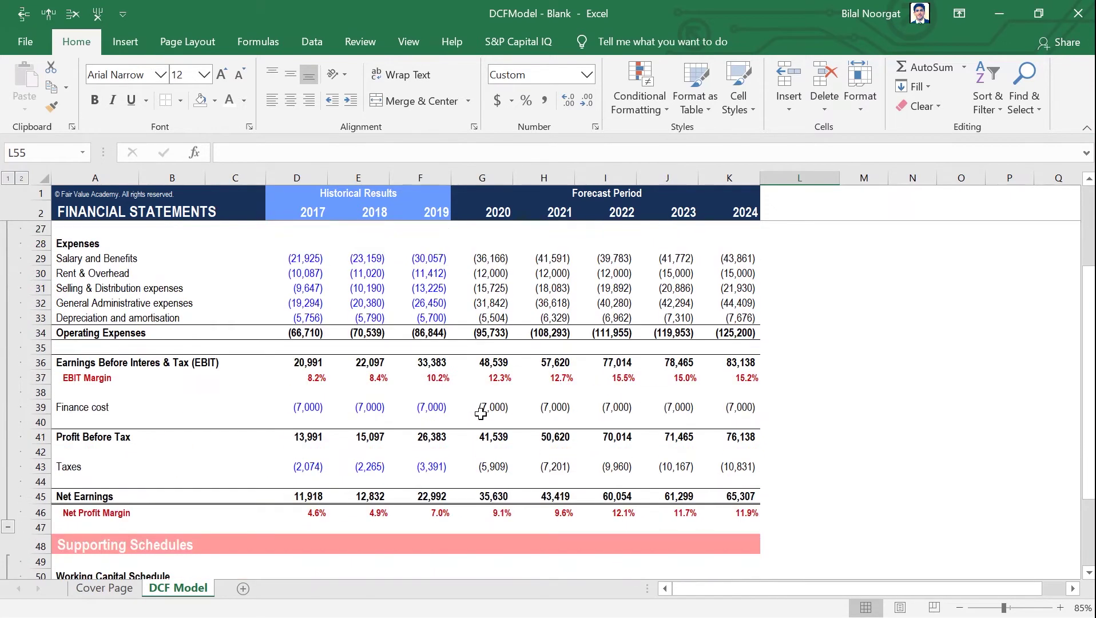
scroll(480, 413, down, 3)
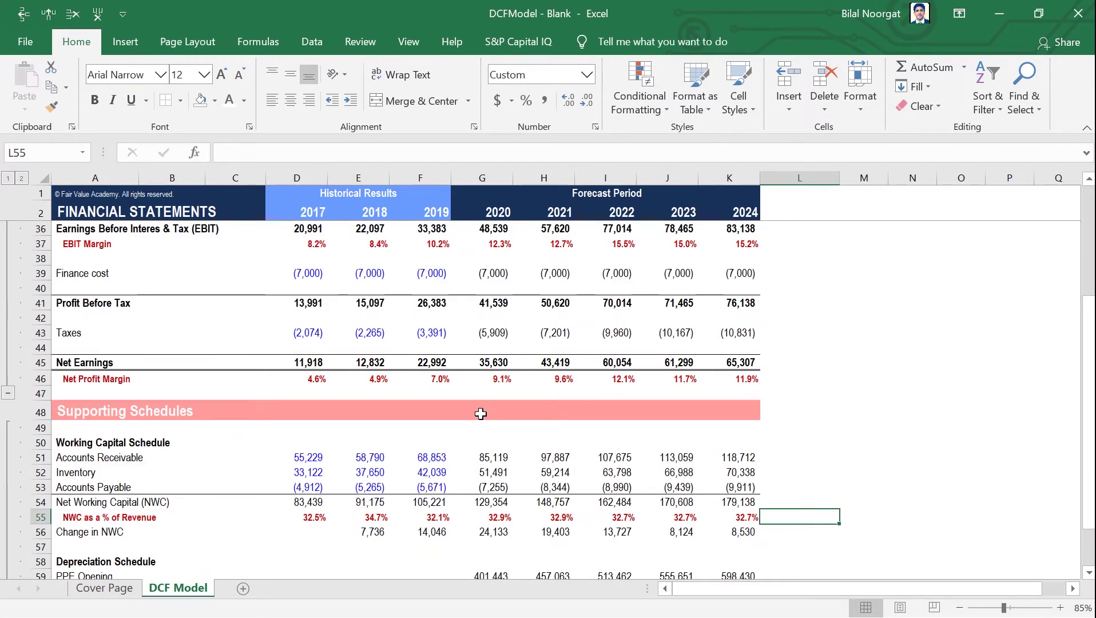
scroll(481, 414, down, 2)
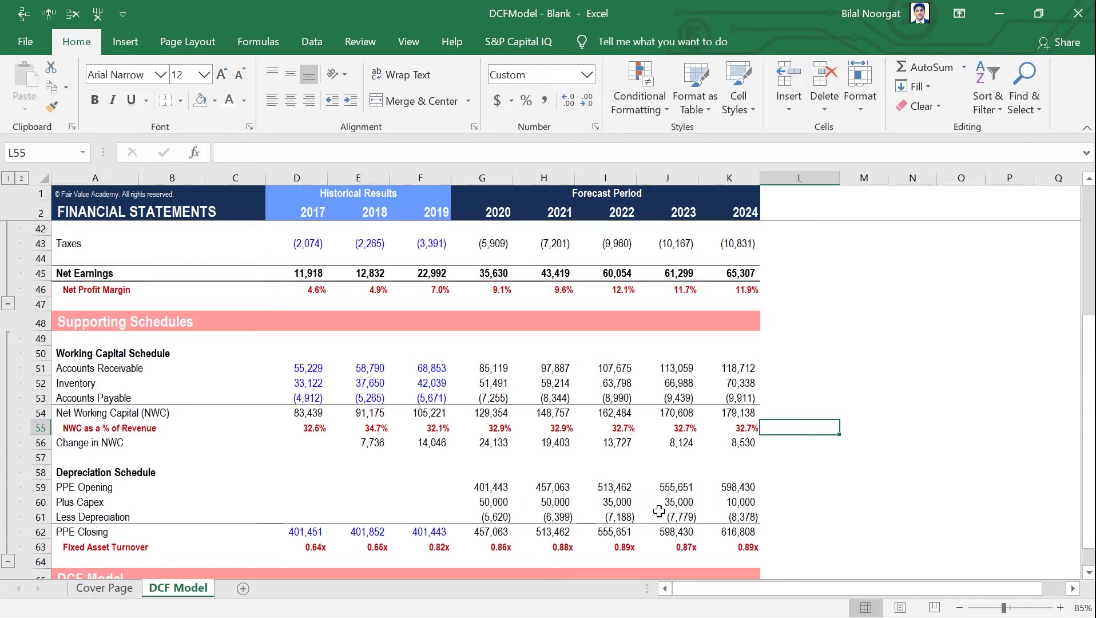
scroll(389, 406, up, 12)
scroll(476, 400, down, 10)
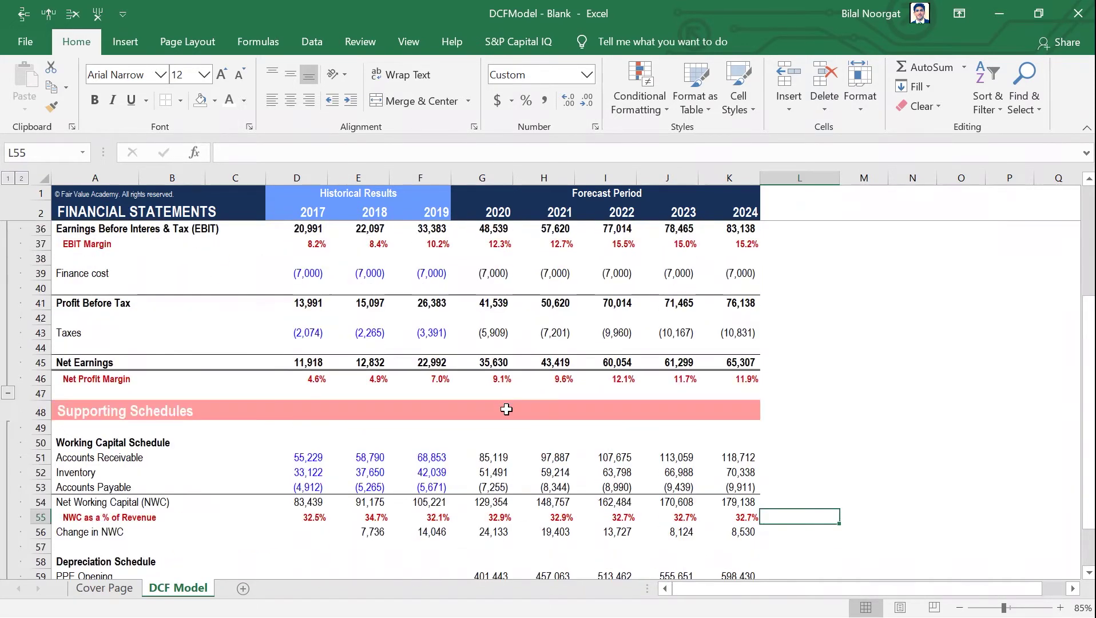
scroll(522, 454, down, 5)
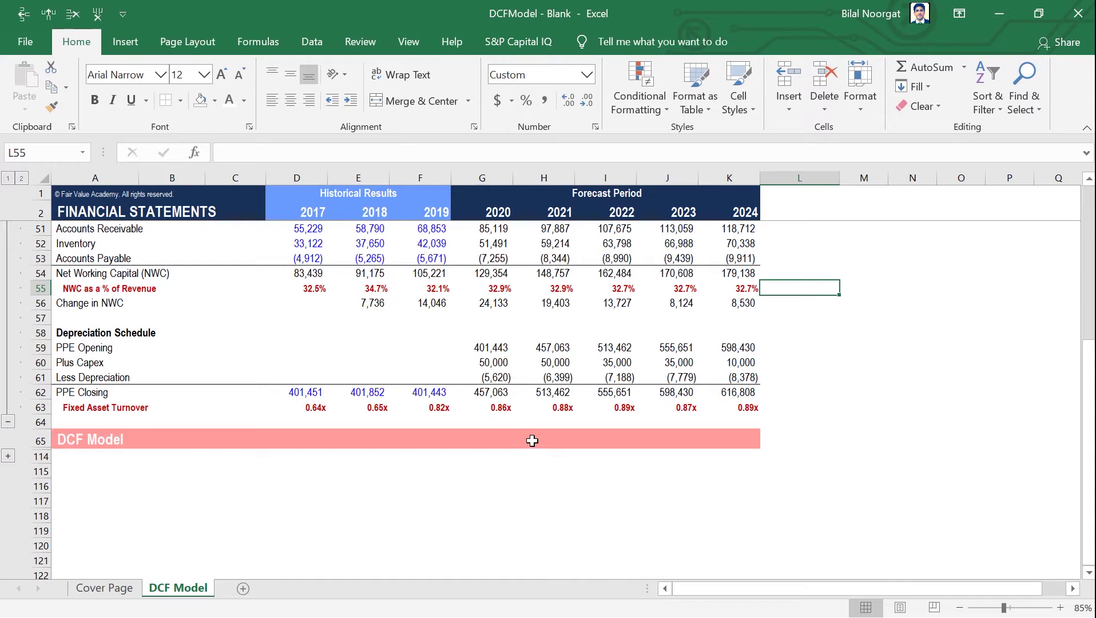
scroll(531, 439, down, 2)
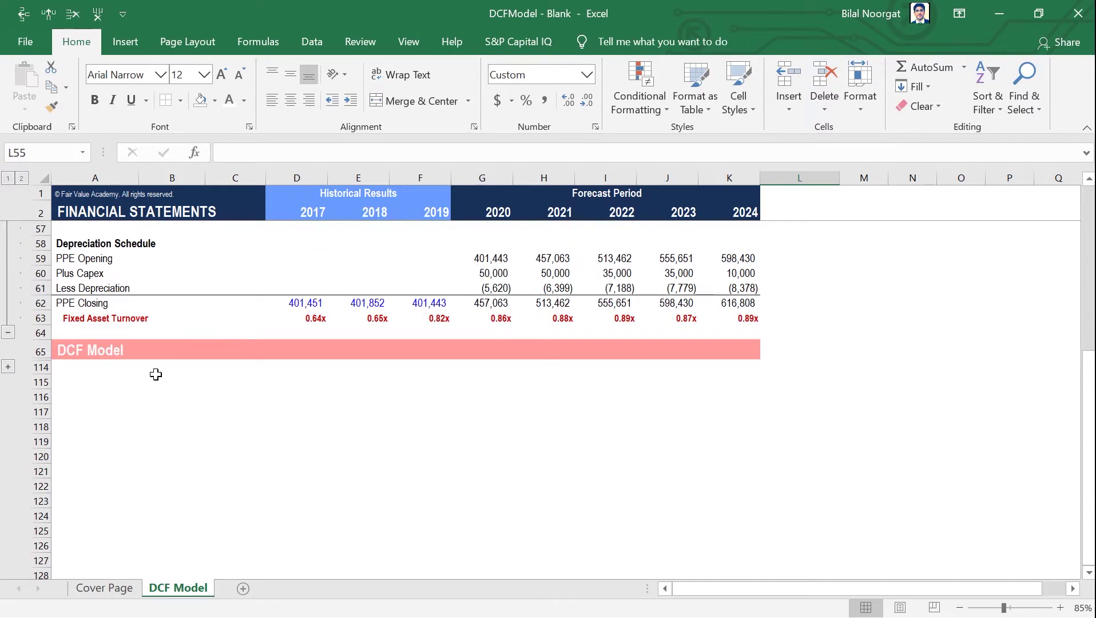
Expand the DCF Model section and highlight the DCF assumptions from Valuation Date to Surplus Cash.
drag(63, 351, 738, 351)
click(8, 367)
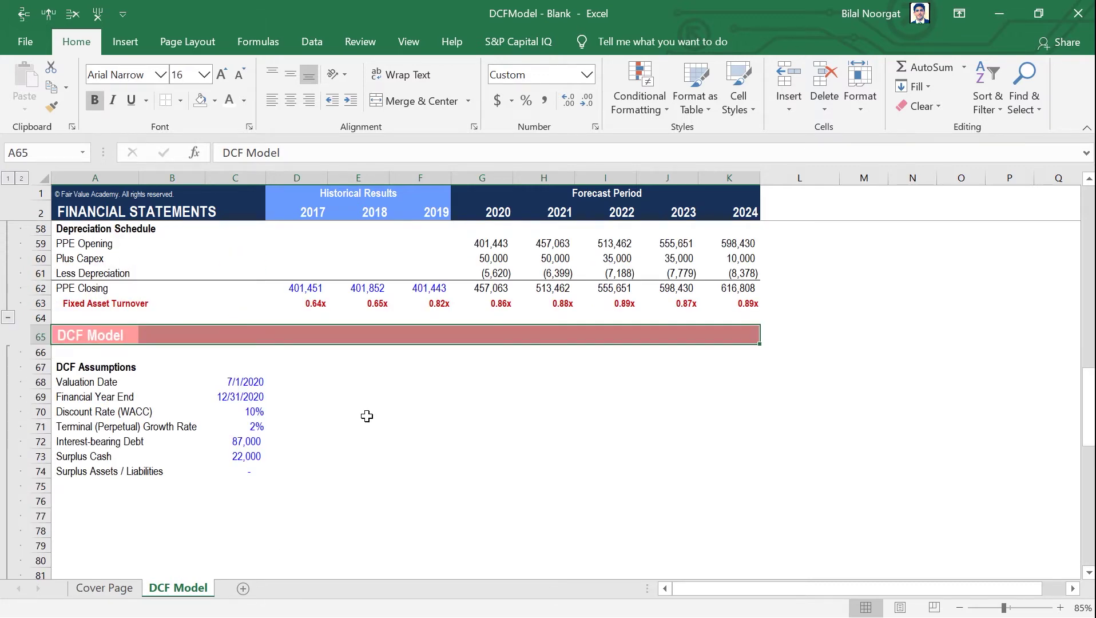
drag(80, 382, 252, 456)
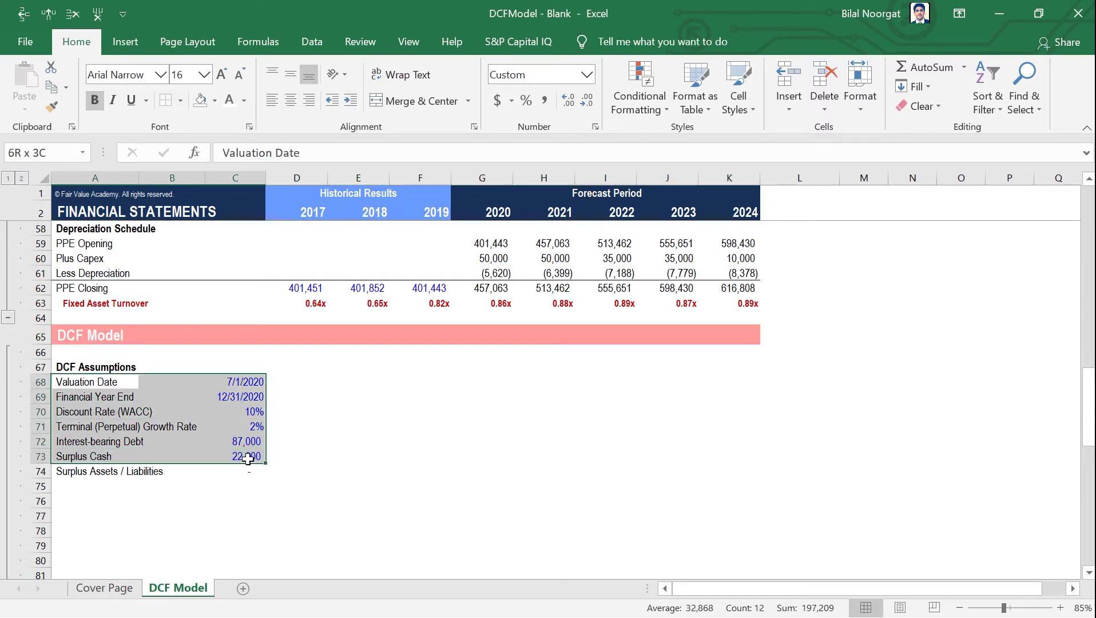
click(87, 385)
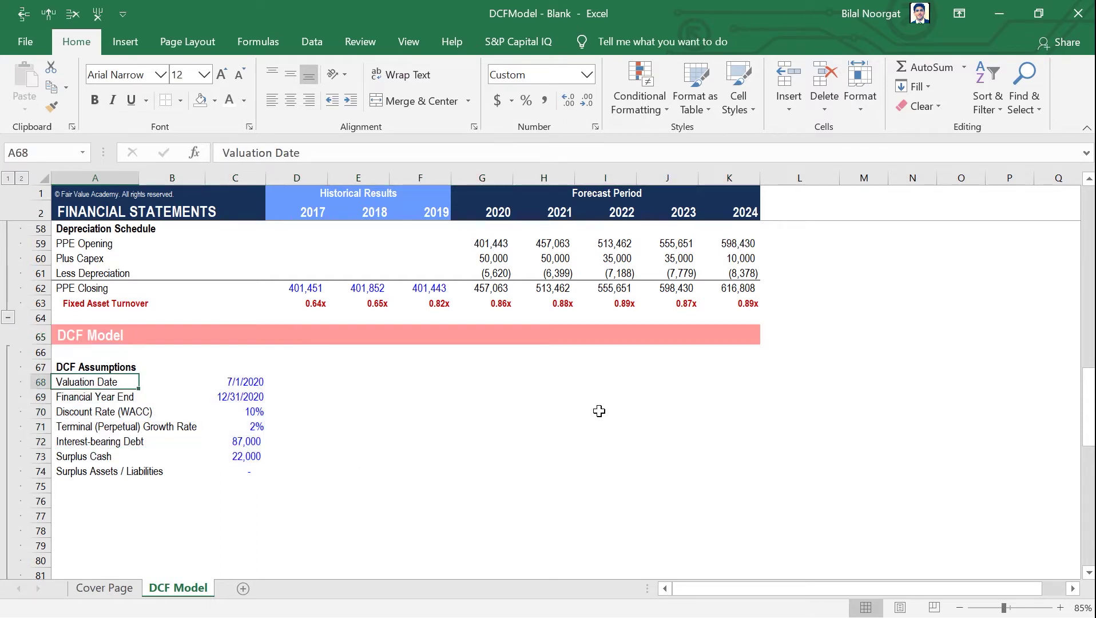
Examine each DCF assumption value in turn, from Valuation Date through Surplus Assets / Liabilities.
key(Right)
key(Right)
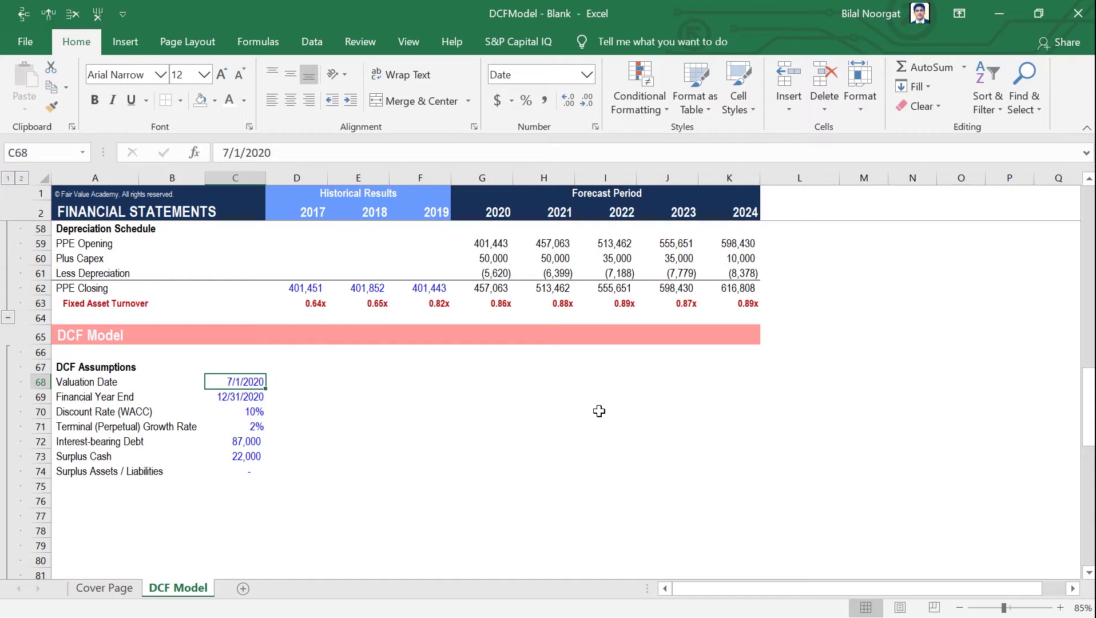
key(Down)
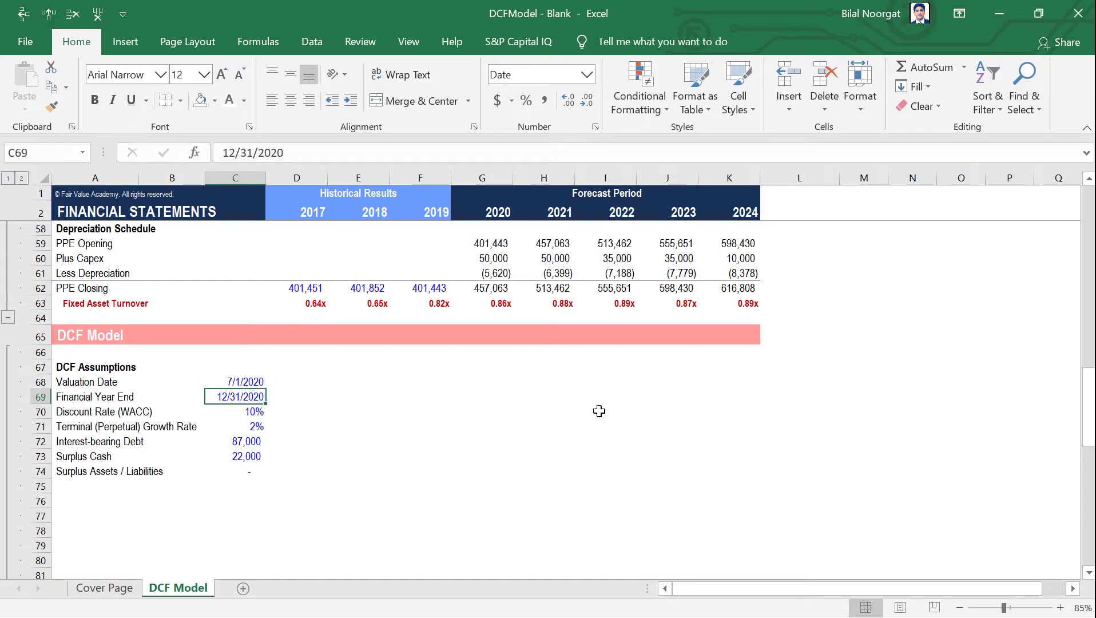
key(Down)
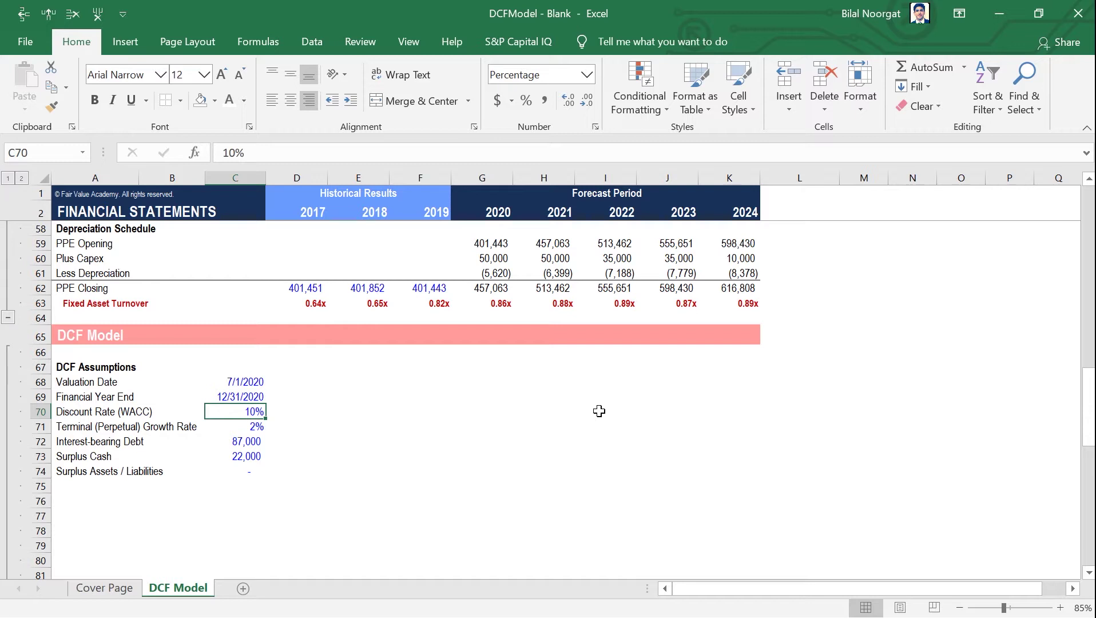
key(Down)
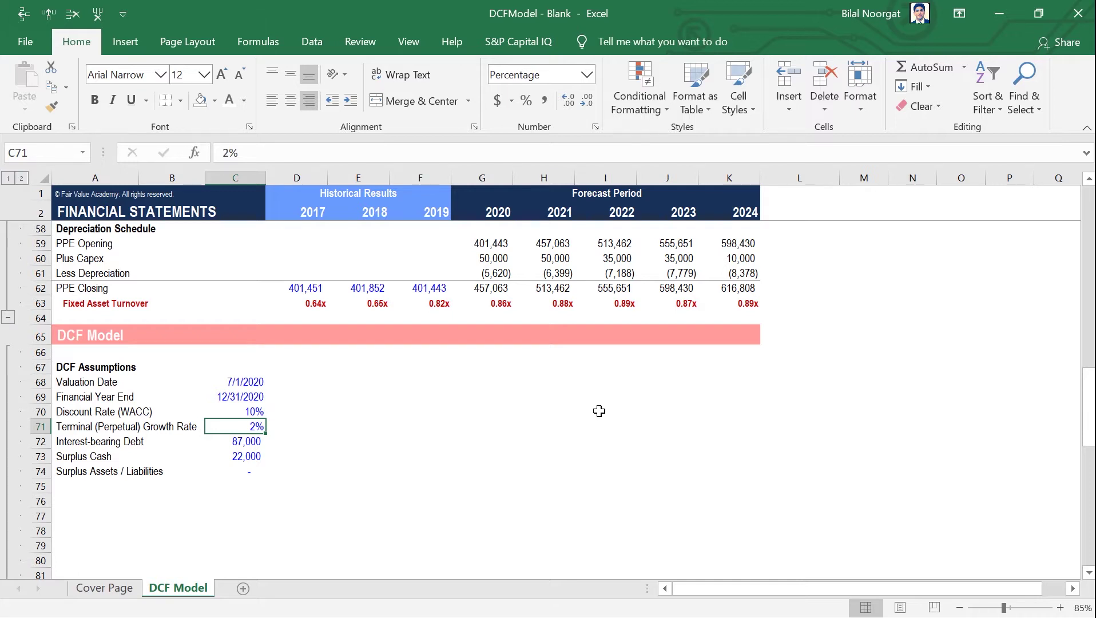
key(Down)
key(Down)
key(Up)
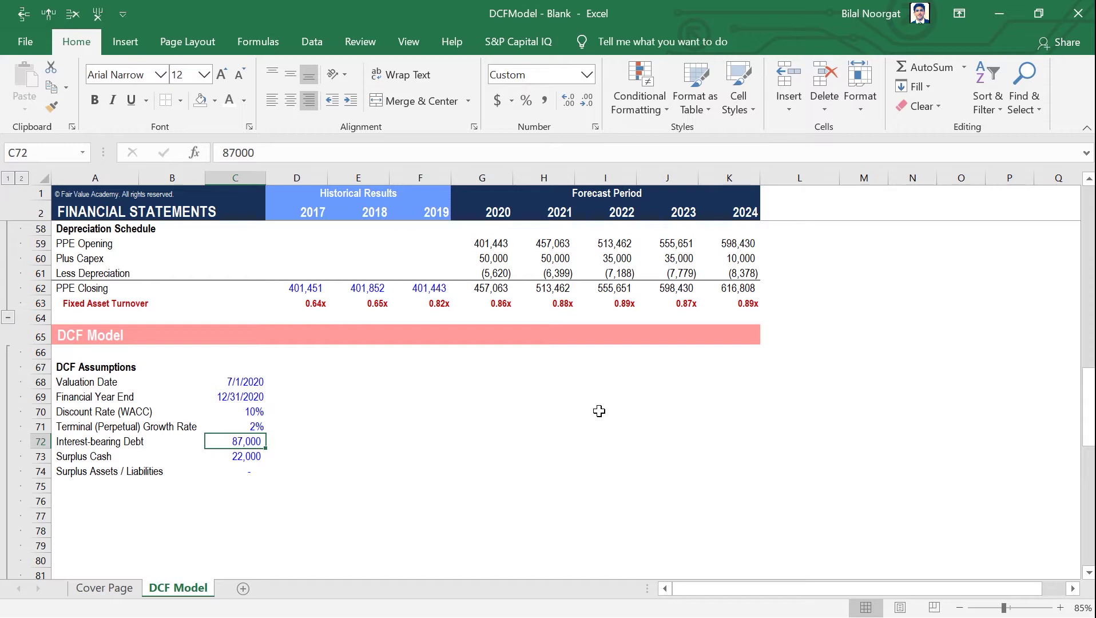
key(Down)
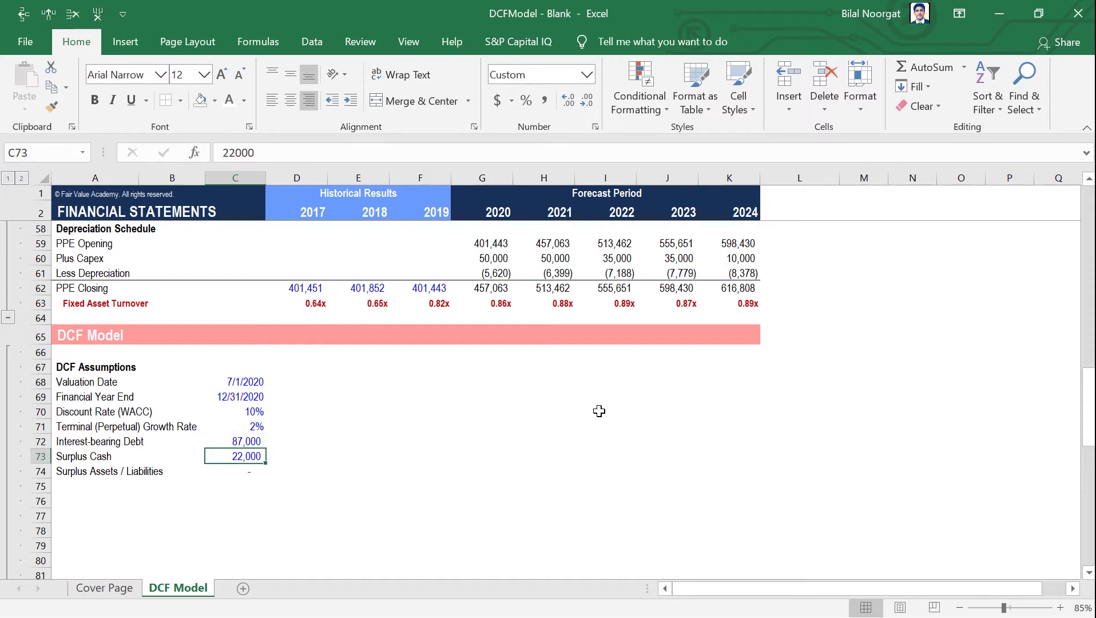
key(Down)
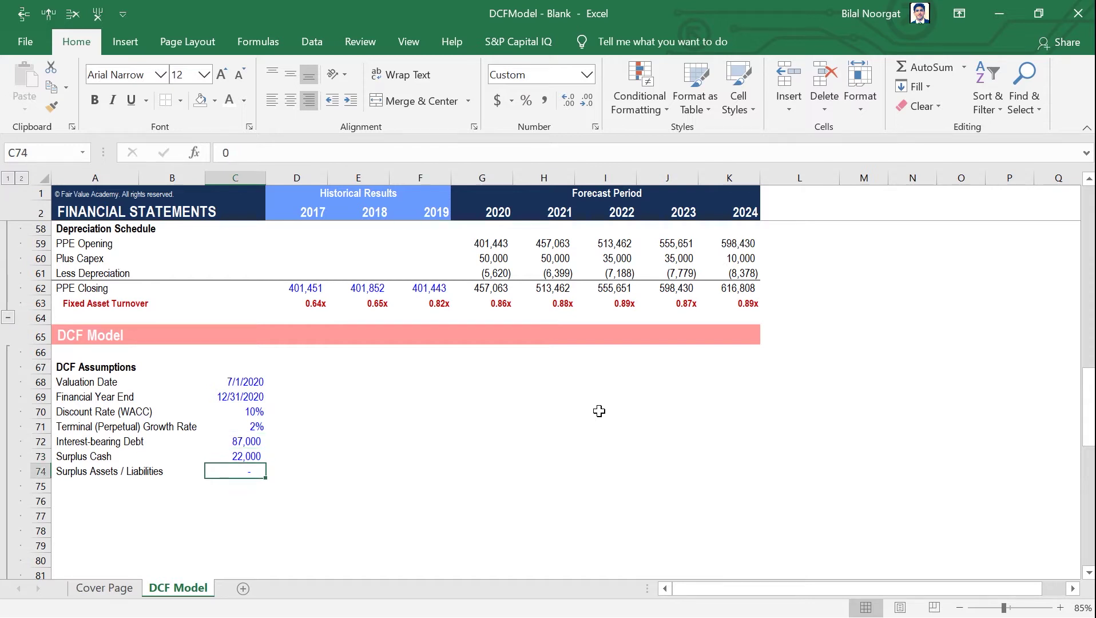
Highlight the Interest-bearing Debt, Surplus Cash and Surplus Assets / Liabilities rows with their labels.
key(shift+Up)
key(shift+Up)
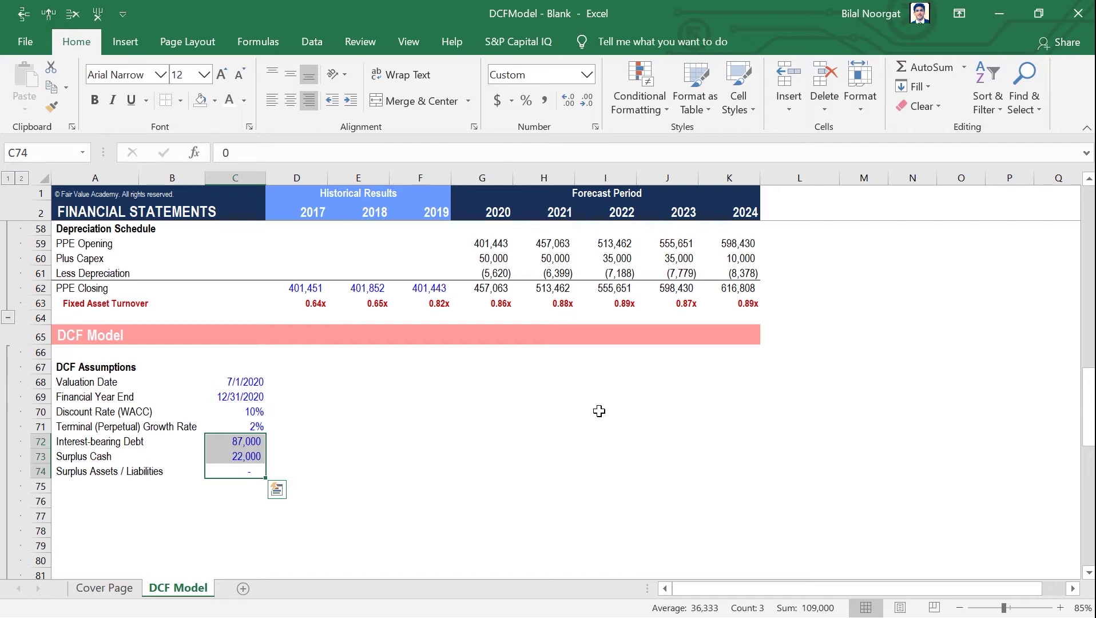
key(shift+Left)
key(shift+Left)
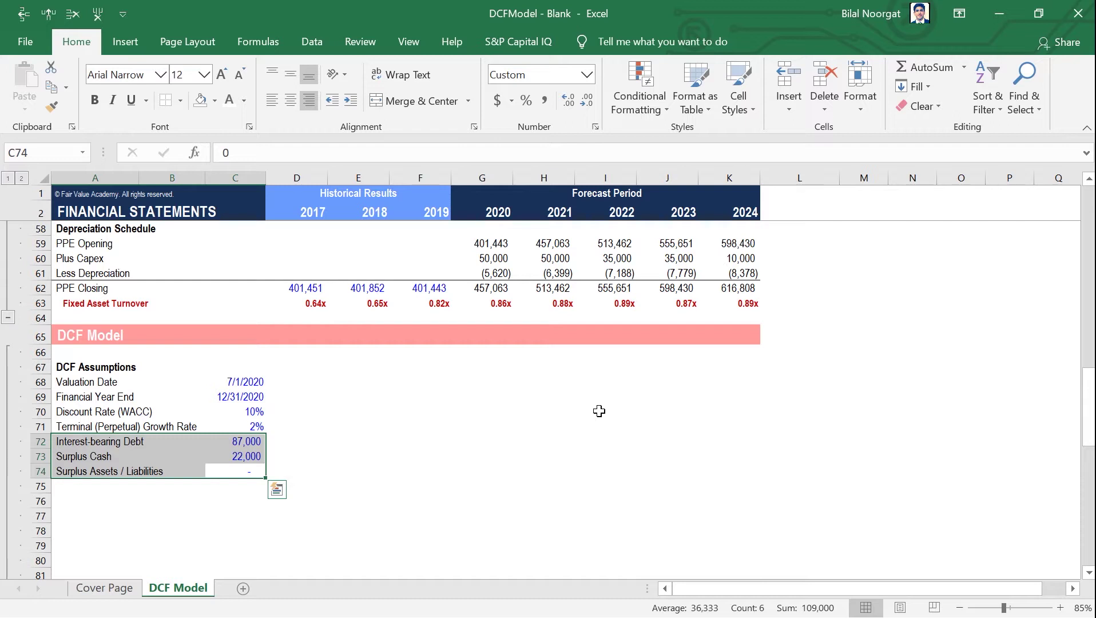
Enter the heading "Discounted Cash Flow" in cell A76 below the DCF assumptions.
click(86, 501)
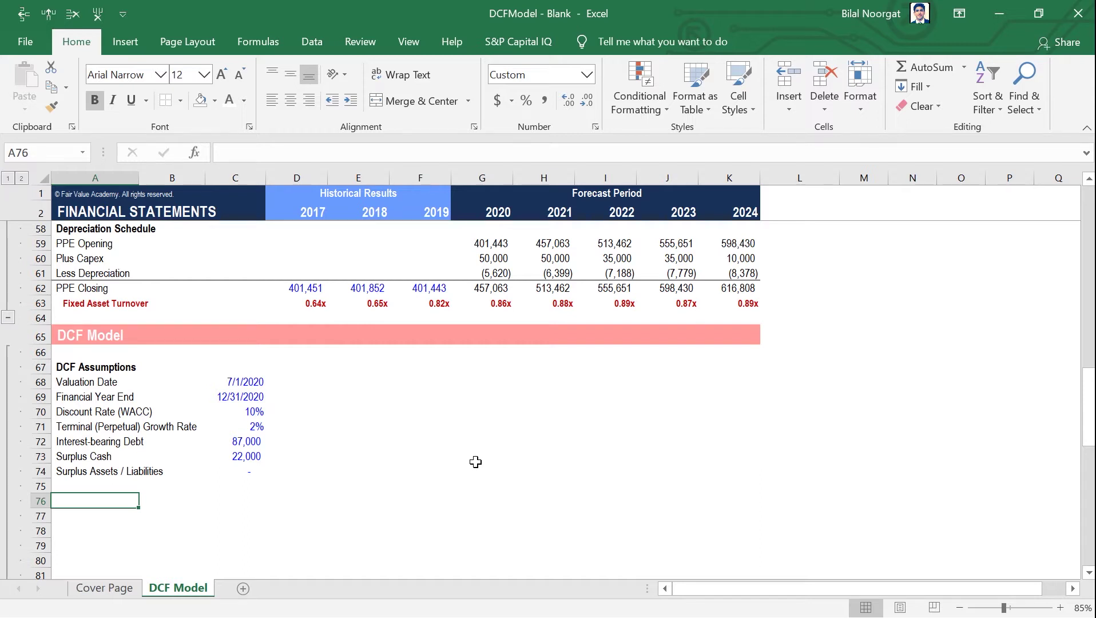
text(Discounted Cash Flow)
key(Return)
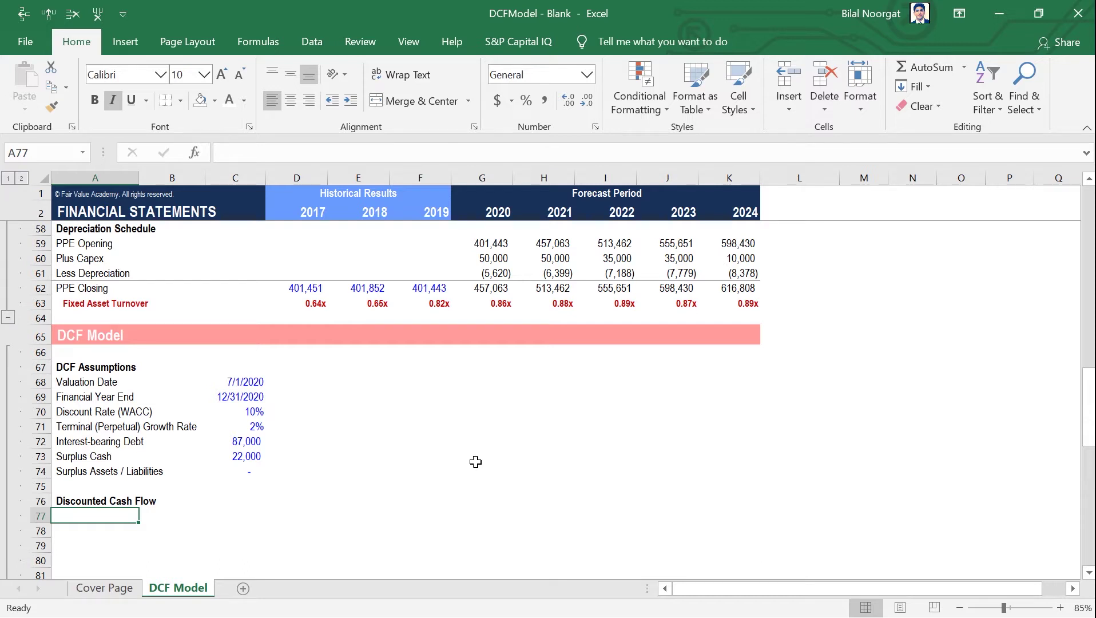
Examine the Valuation Date and Financial Year End inputs in cells C68 and C69.
key(Right)
key(Right)
key(Up)
key(Up)
key(Up)
key(Up)
key(Up)
key(Up)
key(Up)
key(Up)
key(Up)
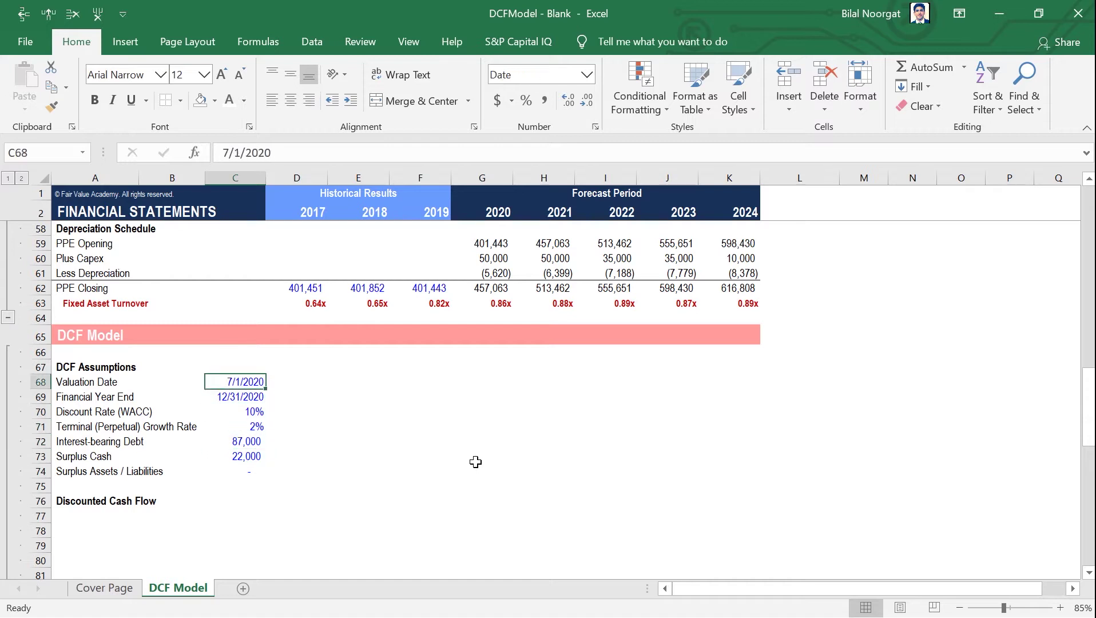
key(Right)
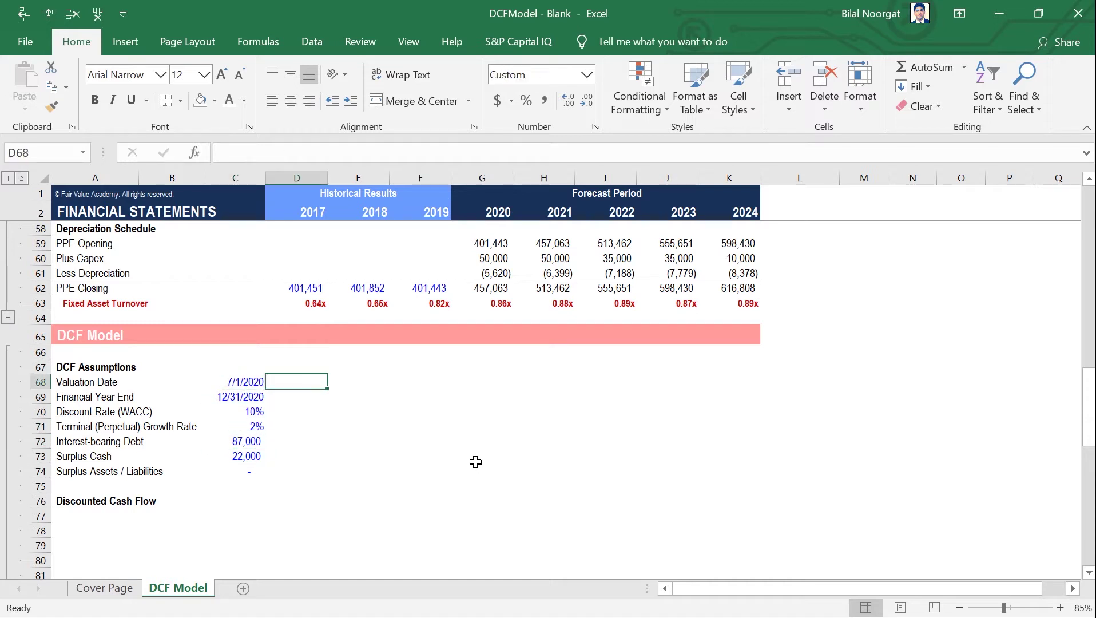
key(Left)
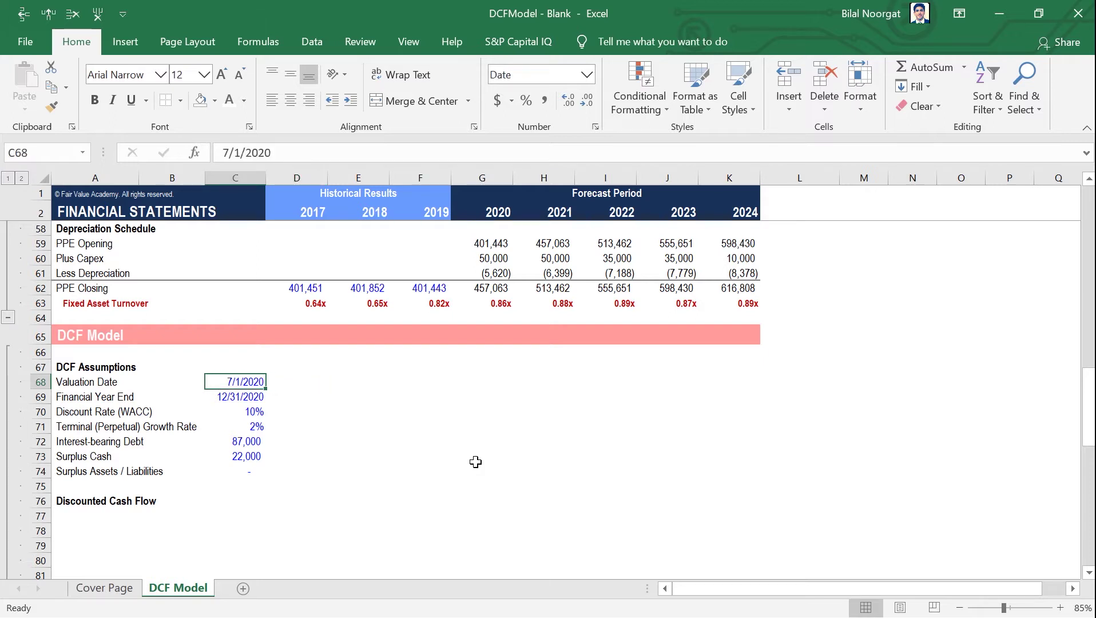
key(Down)
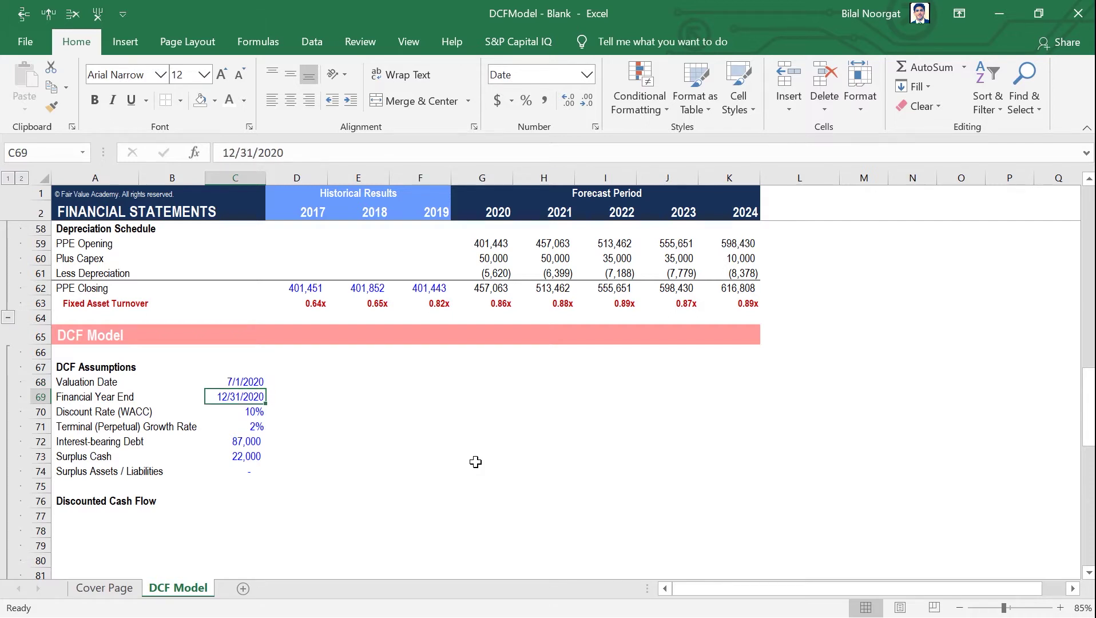
Enter =YEAR(C69) in cell G76 as the first forecast year of the Discounted Cash Flow heading row.
key(Down)
key(Down)
key(Down)
key(Down)
key(Down)
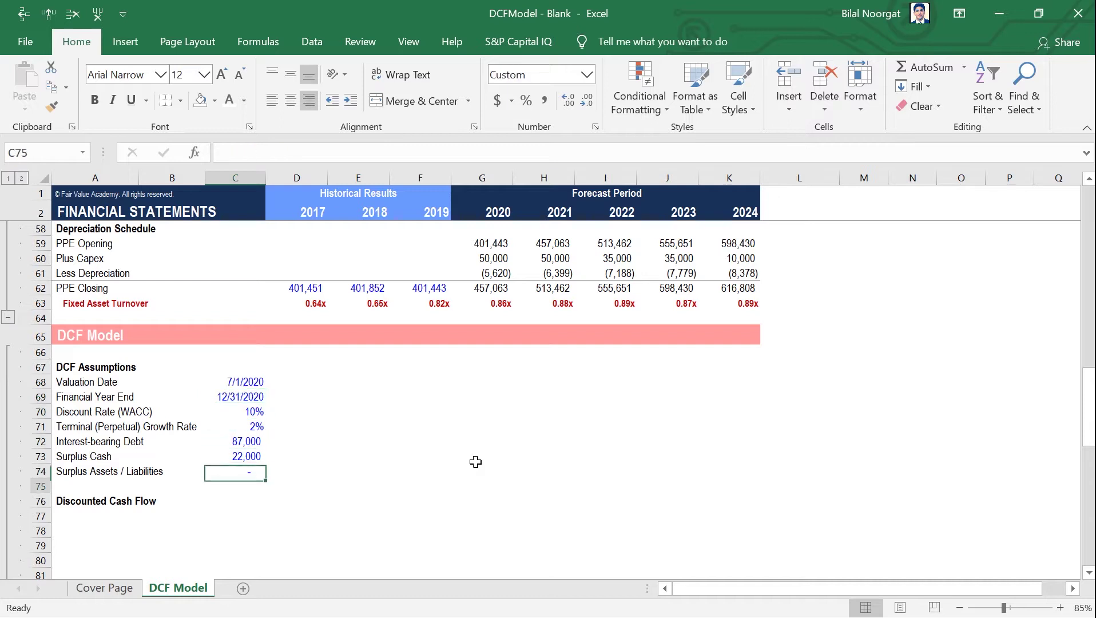
key(Down)
key(Down)
key(Right)
key(Right)
key(Right)
key(Right)
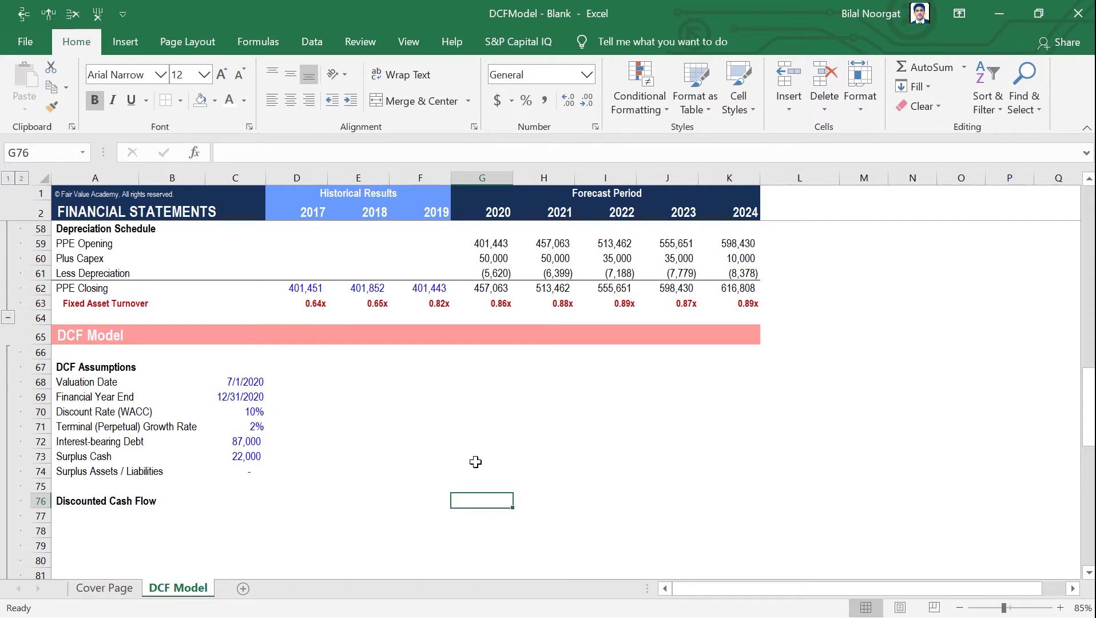
text(=)
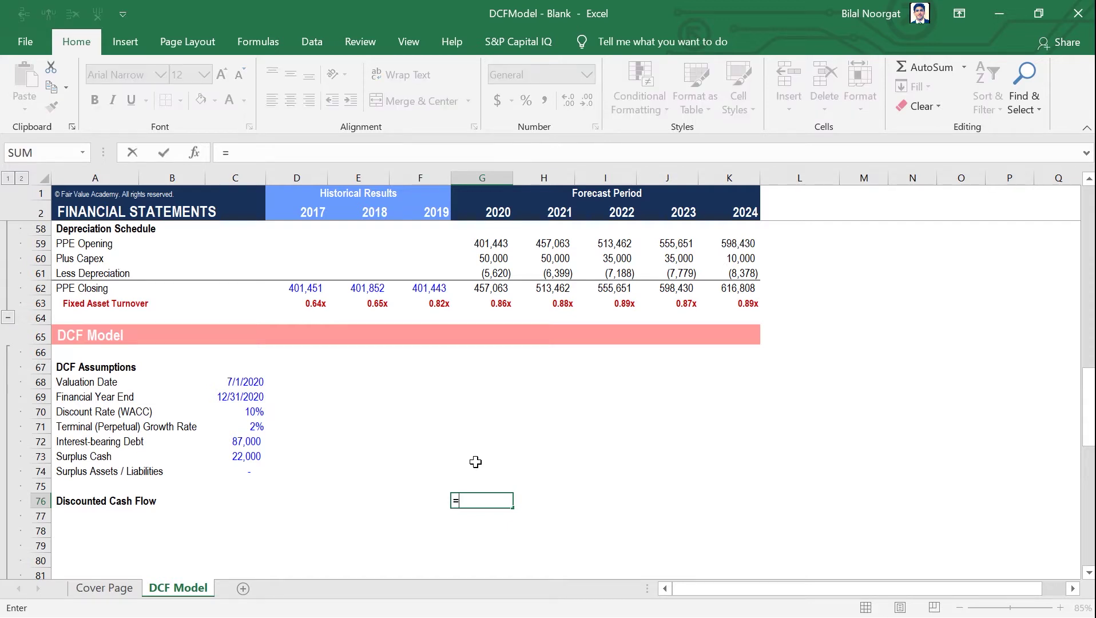
text(year)
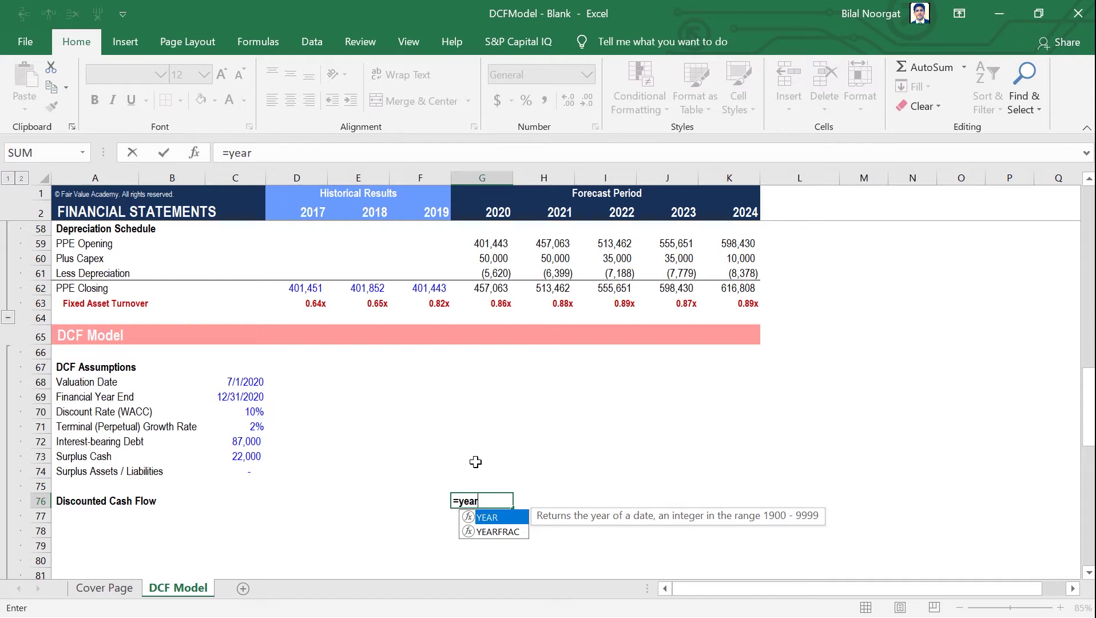
key(Tab)
key(Left)
key(Left)
key(Left)
key(Left)
key(Up)
key(Up)
key(Up)
key(Up)
key(Up)
key(Up)
key(Up)
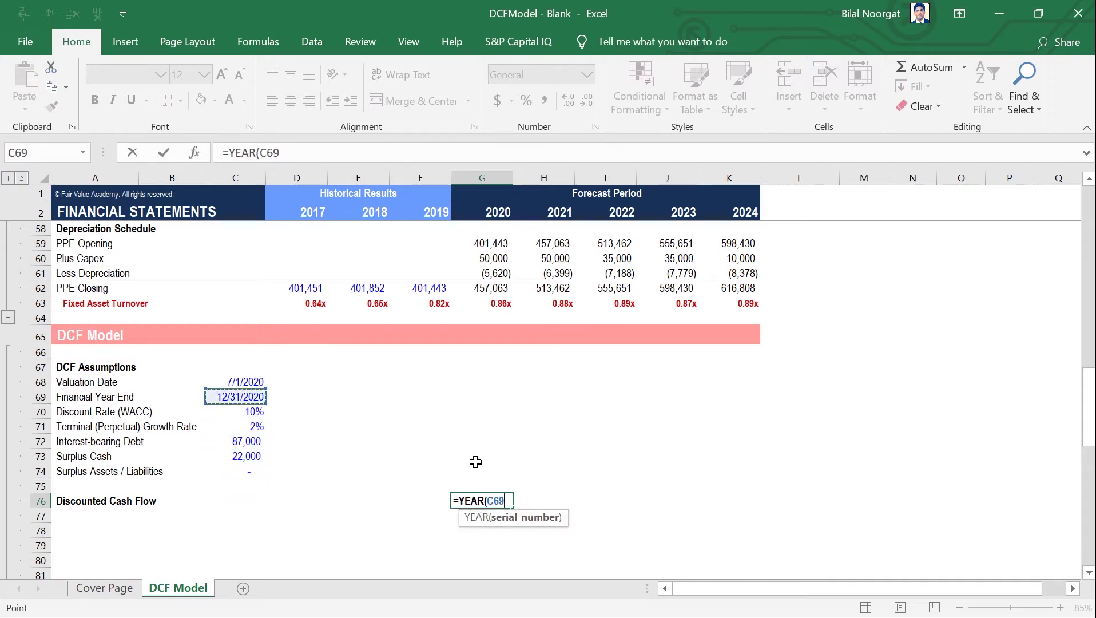
text())
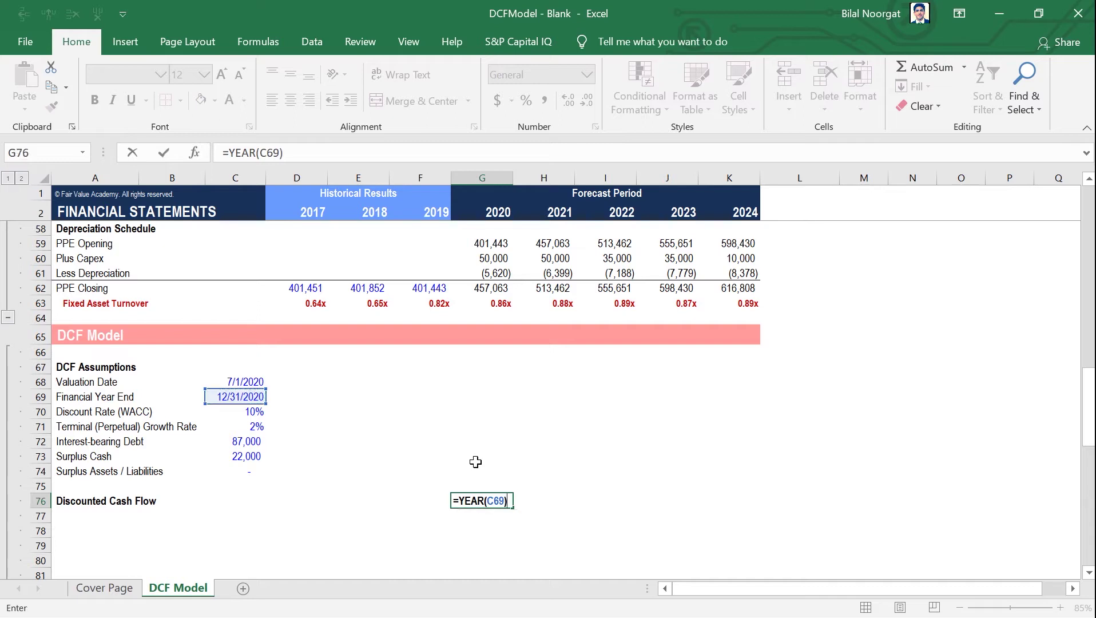
key(Return)
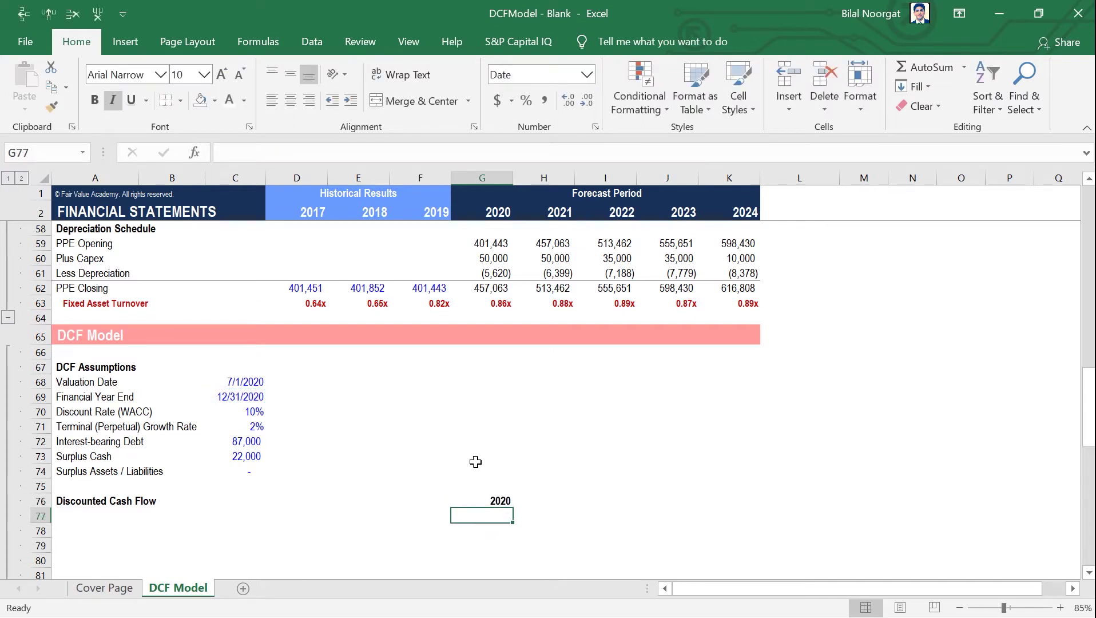
key(Up)
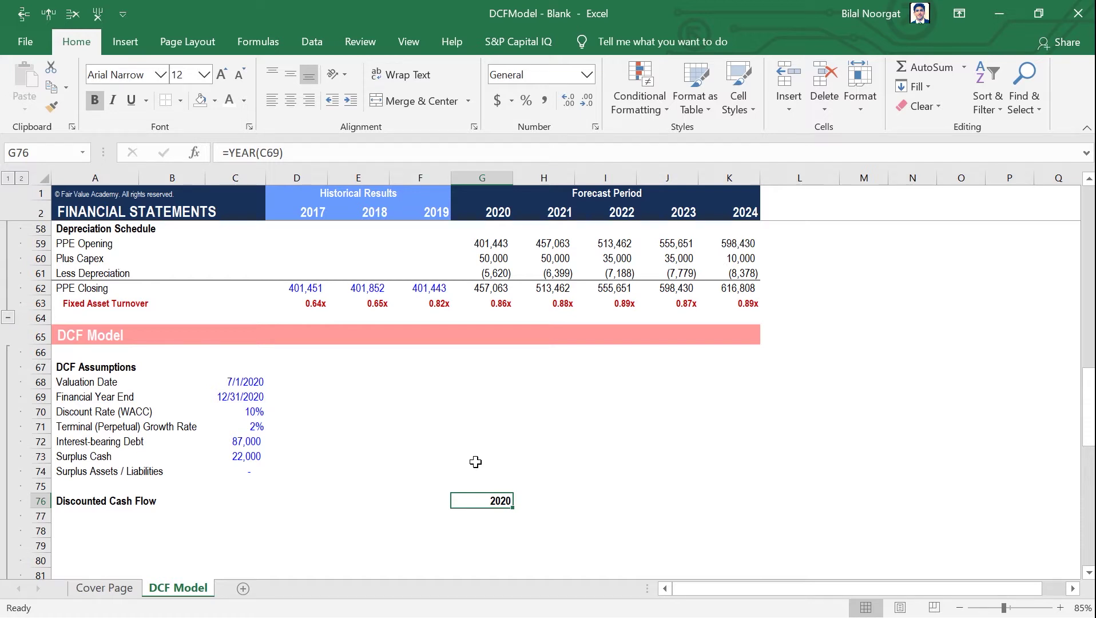
Enter =G76+1 in cell H76 for the second forecast year.
key(Right)
text(=)
key(Left)
text(+1)
key(Return)
key(Up)
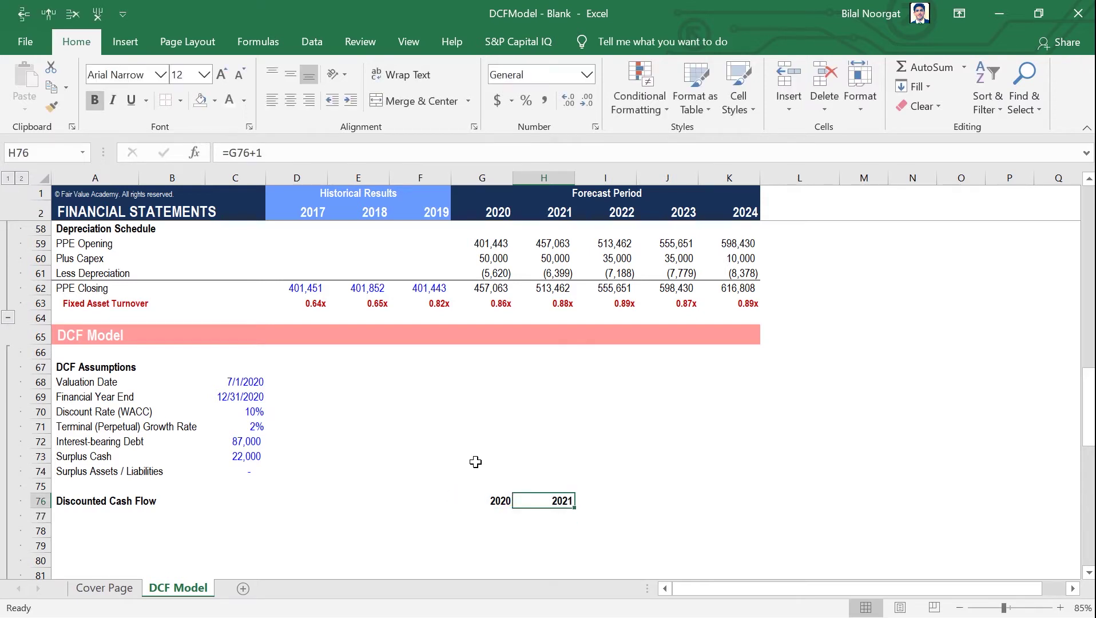
Fill the year formula from H76 across to K76.
key(shift+Right)
key(shift+Right)
key(shift+Right)
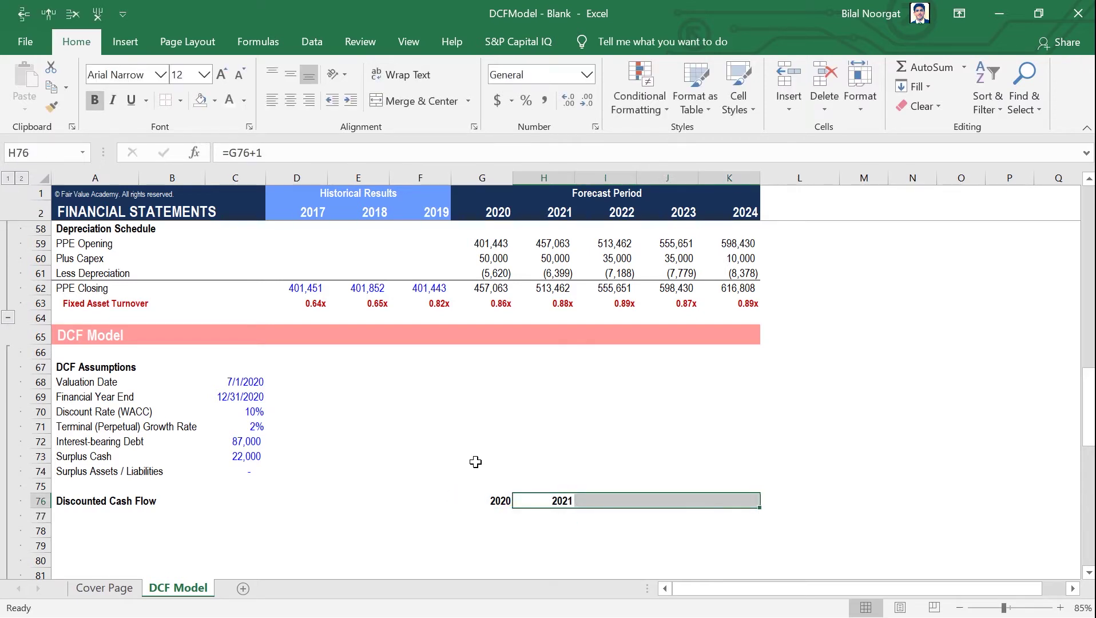
key(ctrl+r)
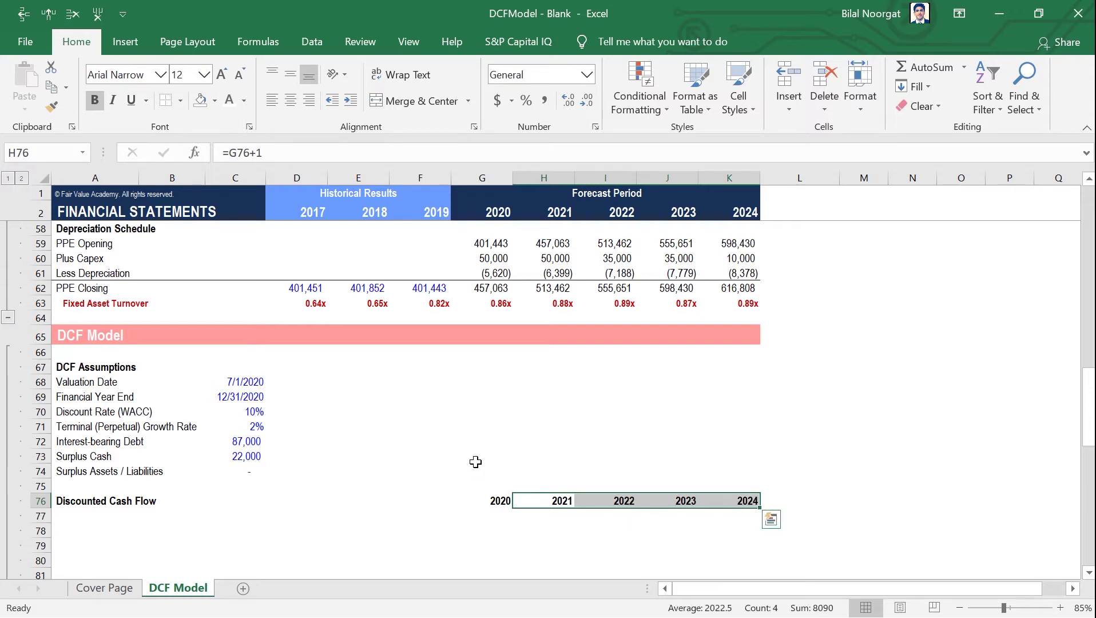
Enter the column heading "Terminal Year" in cell L76 after the last forecast year.
key(Right)
key(Right)
key(Right)
key(Right)
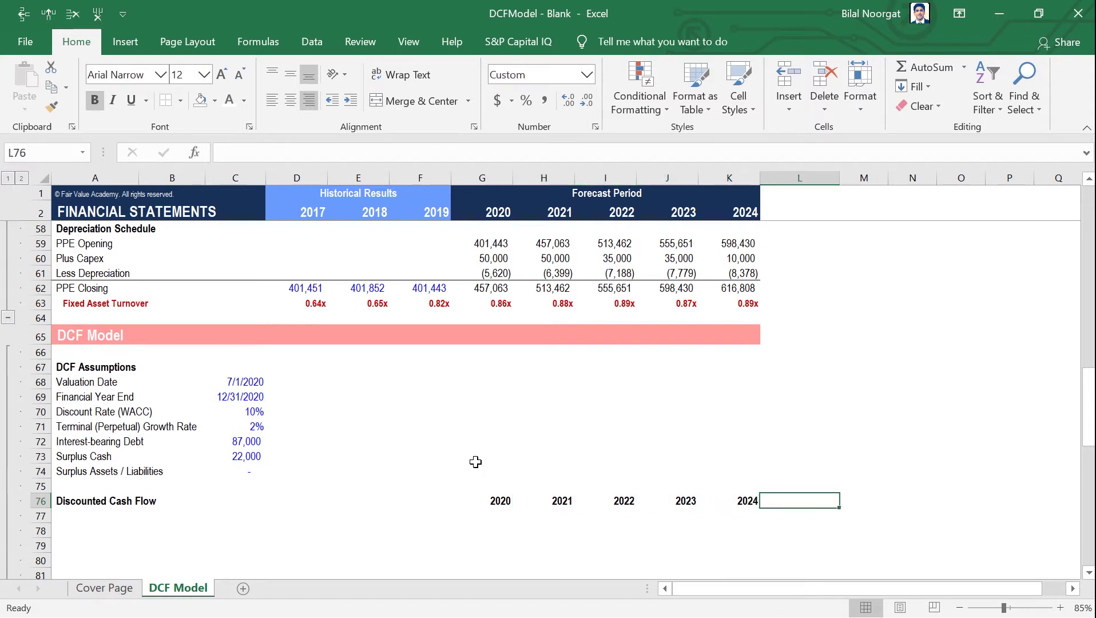
text(Terminal)
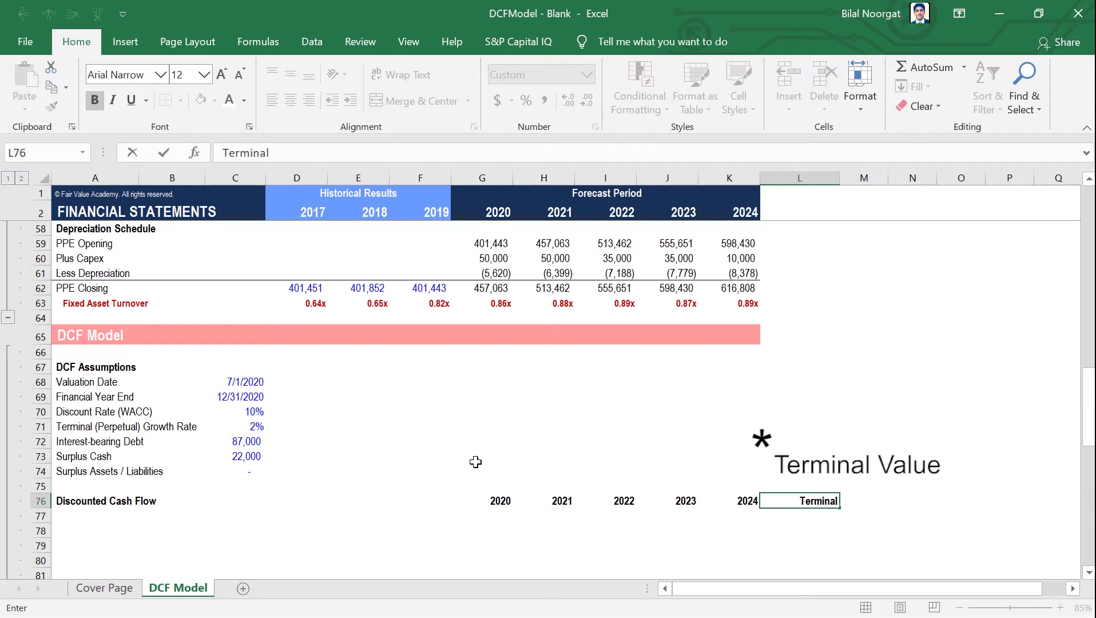
text(Year)
key(Return)
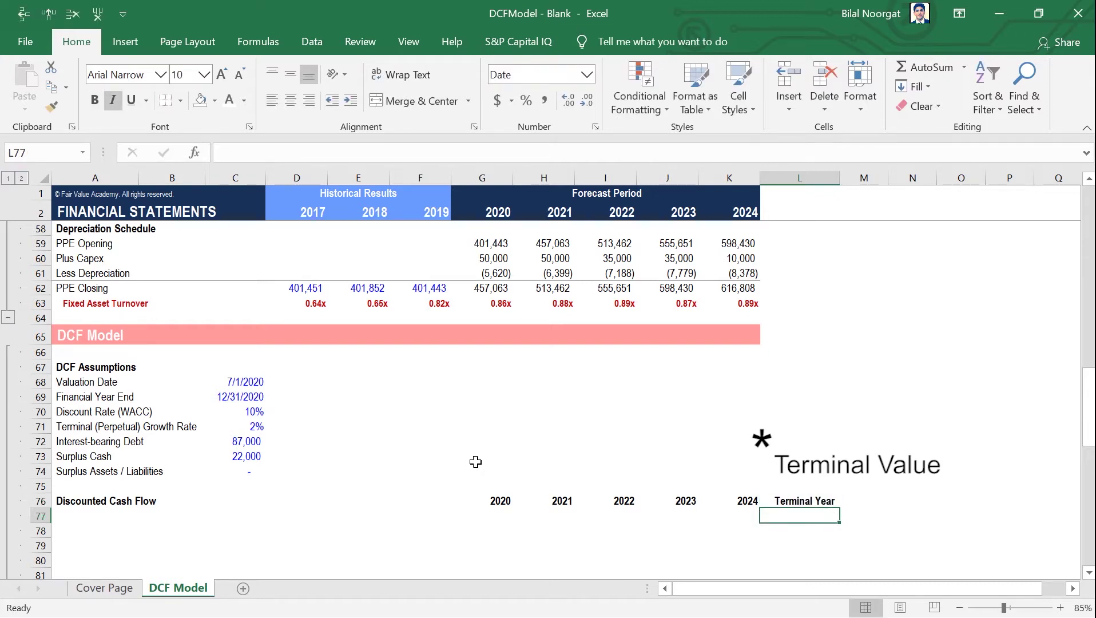
Add a bottom border to the Discounted Cash Flow heading row across A76:L76.
key(Left)
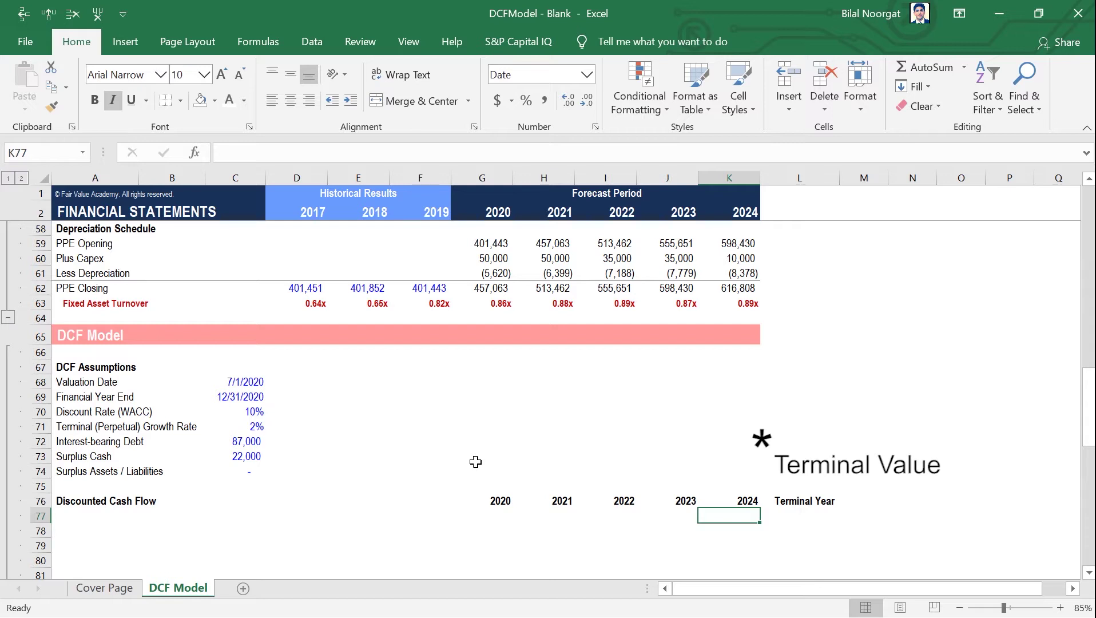
key(Left)
key(Left)
key(Left)
key(Left)
key(Left)
key(Left)
key(Left)
key(Left)
key(Left)
key(Left)
key(Up)
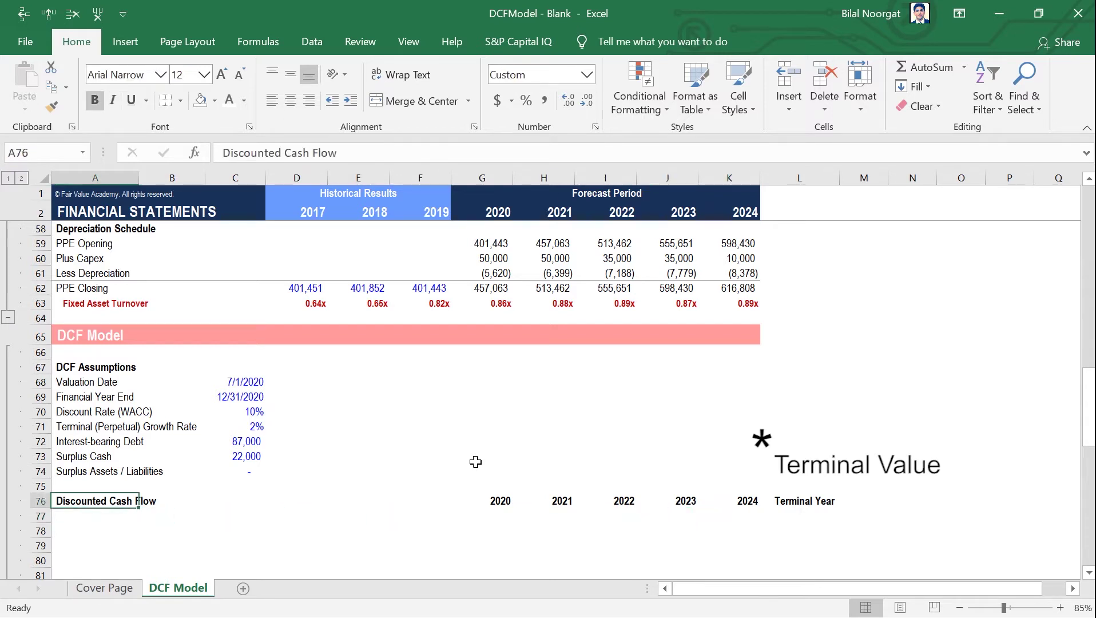
key(ctrl+shift+Right)
key(ctrl+shift+Right)
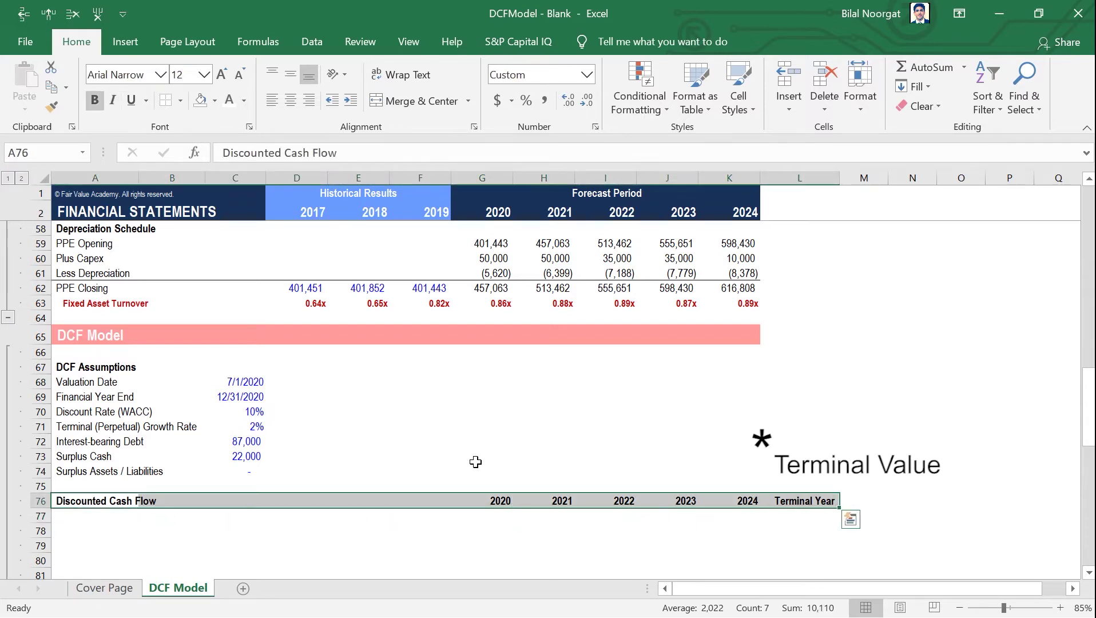
key(alt)
key(h)
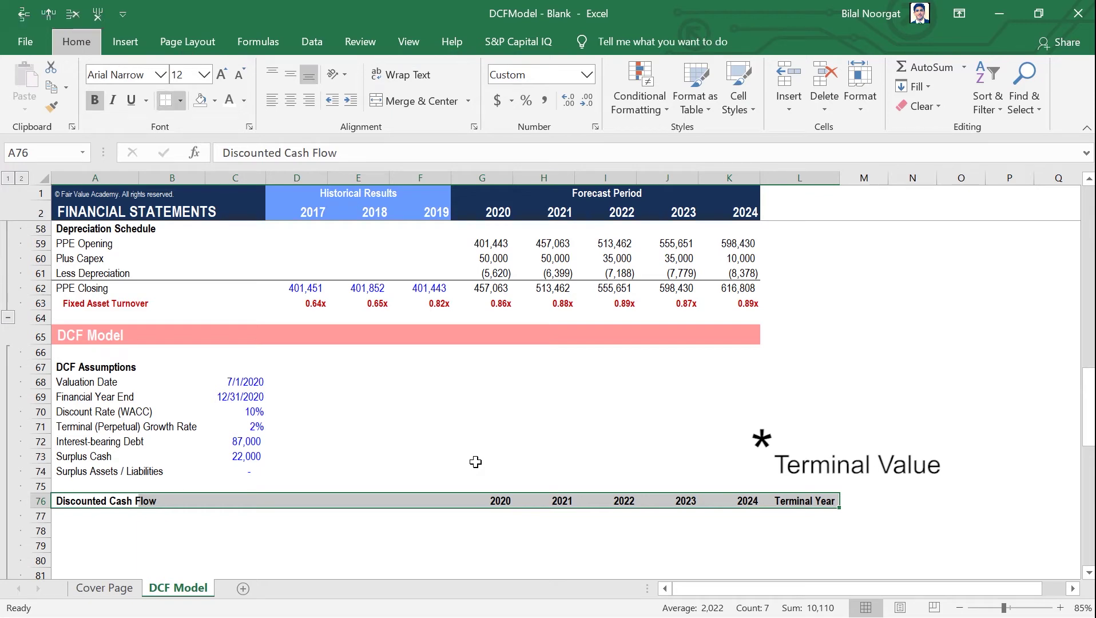
key(b)
key(o)
Enter the row labels "Date" in A77 and "Year frac." in A78 under the Discounted Cash Flow heading.
key(Down)
key(Down)
key(Down)
key(Down)
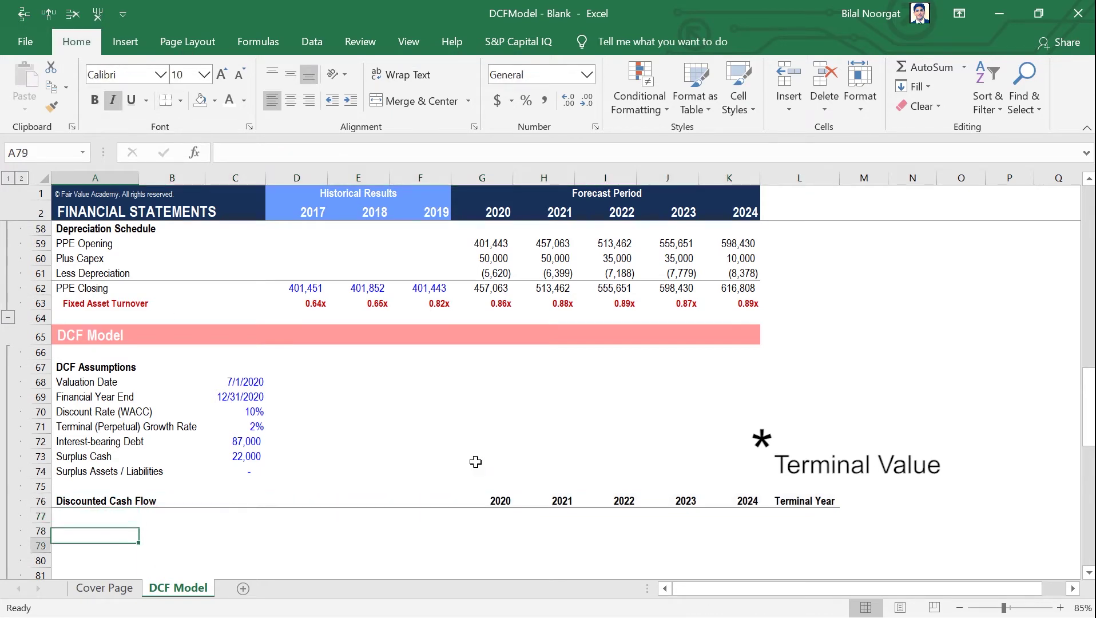
key(Up)
key(Up)
key(Up)
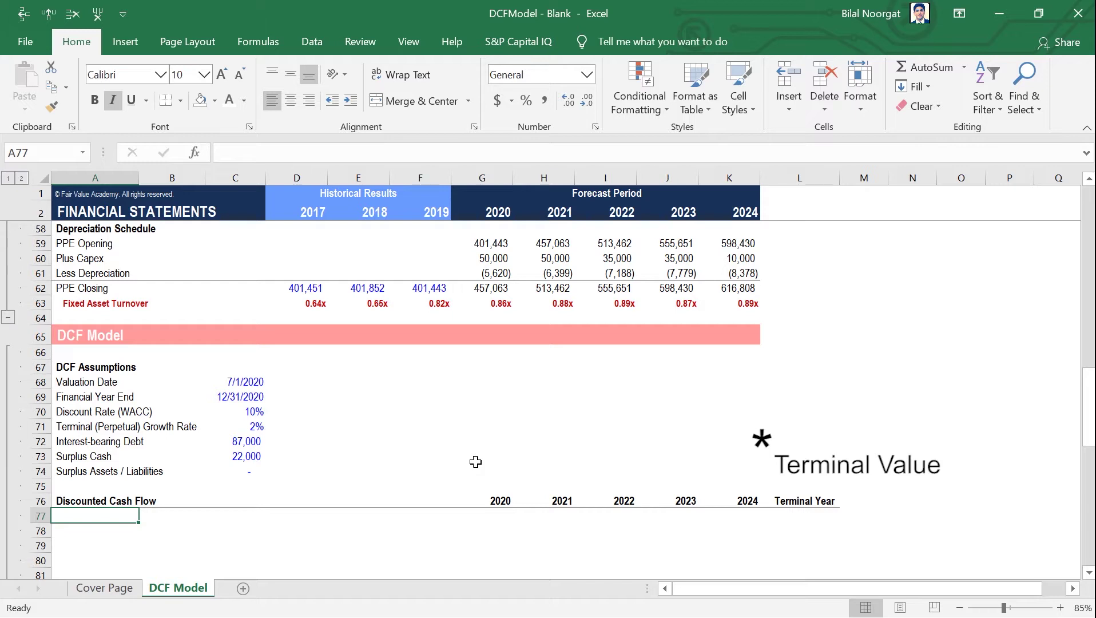
text(Date)
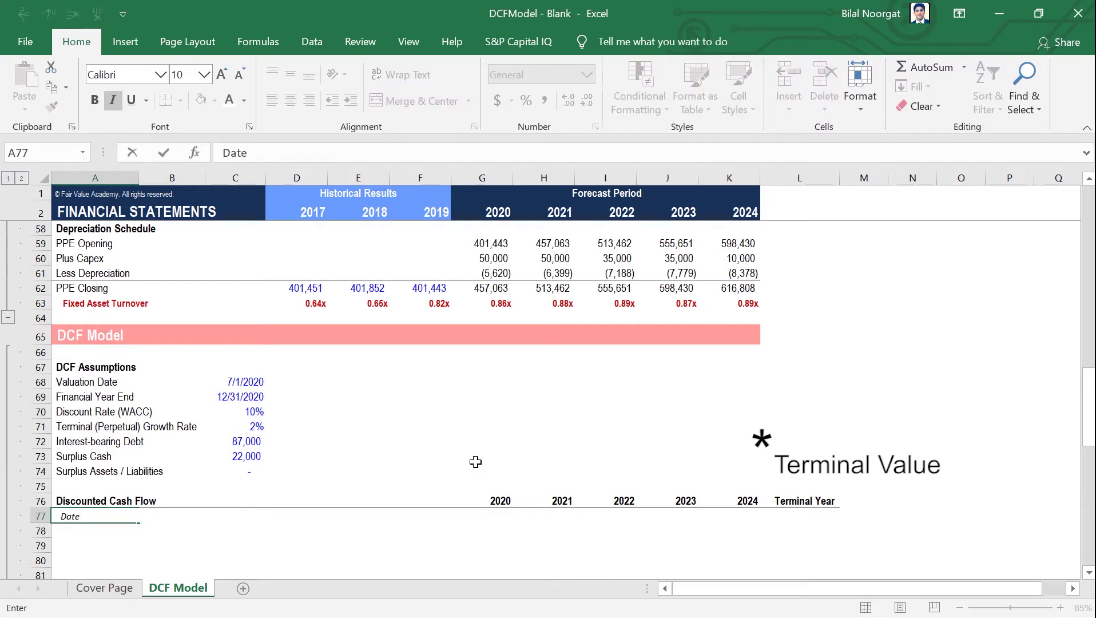
key(Return)
text(Y)
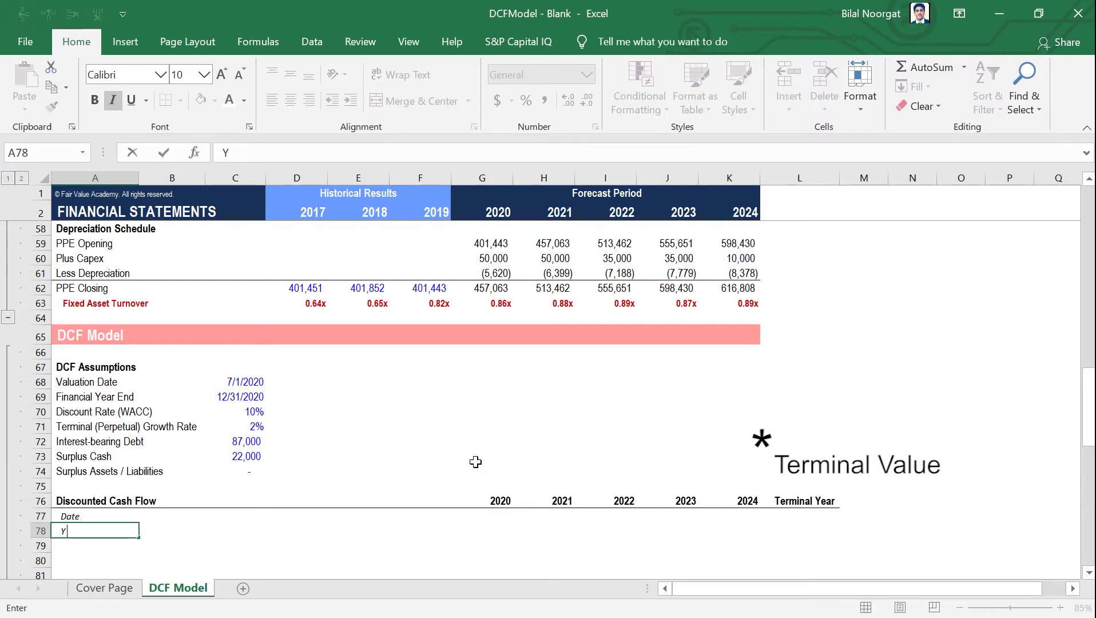
text(ear frac.)
key(ctrl+Return)
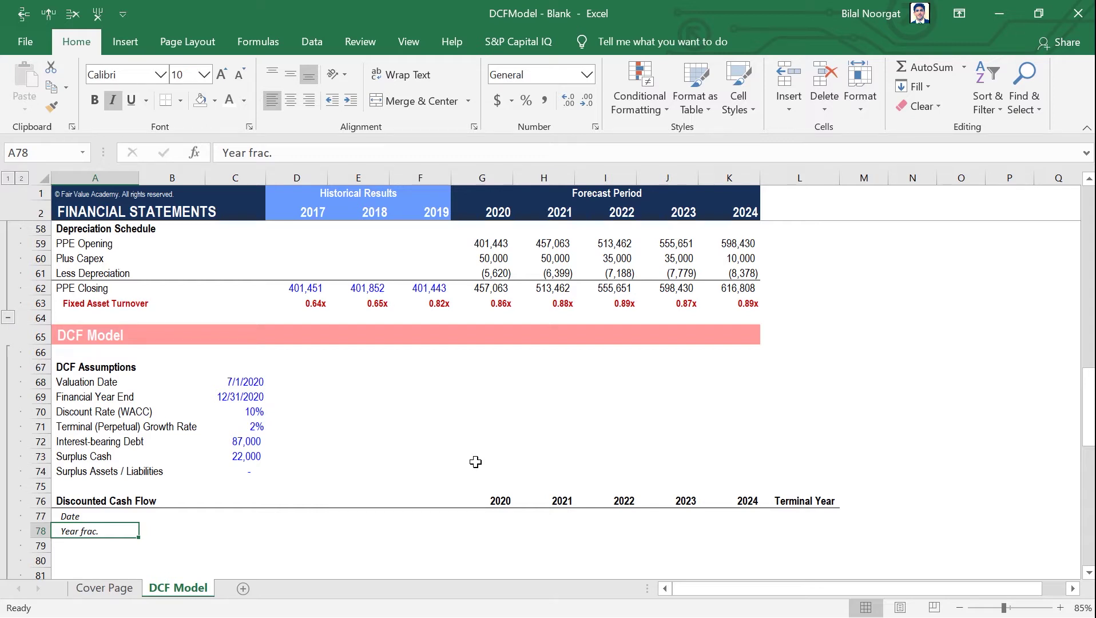
Link cell F77 in the Date row to the Valuation Date with =C68.
key(Right)
key(Right)
key(Right)
key(Right)
key(Right)
key(Right)
key(Left)
key(Up)
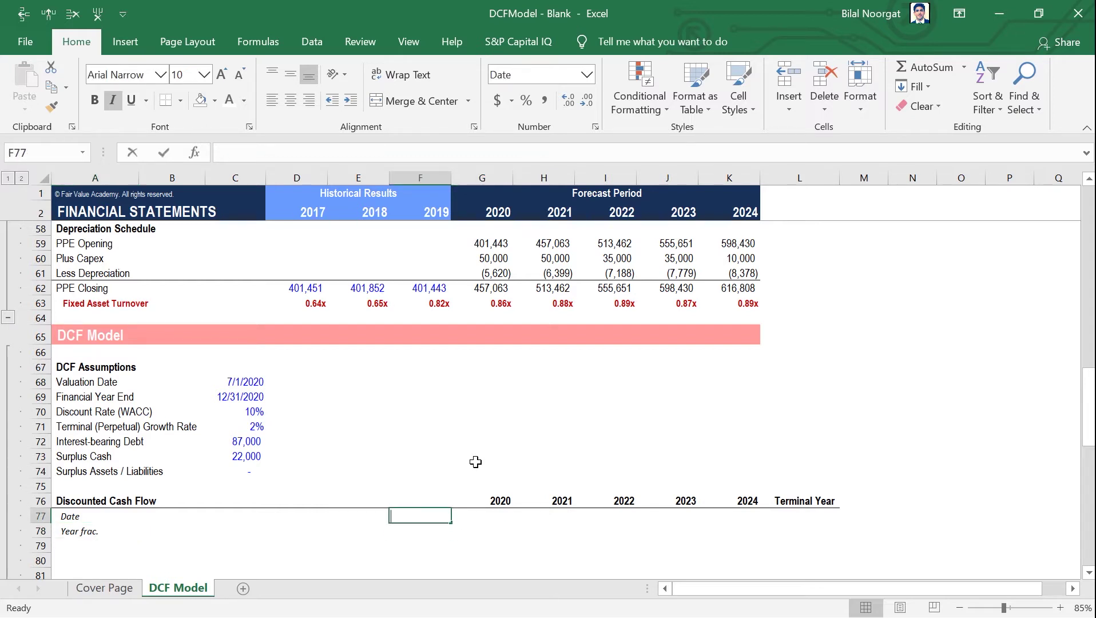
text(=)
key(Left)
key(Left)
key(Up)
key(Up)
key(Up)
key(Left)
key(Up)
key(Up)
key(Up)
key(Up)
key(Up)
key(Up)
key(Return)
key(Up)
Link cell G77 in the Date row to the Financial Year End with =C69 and check both date links.
key(Right)
text(=)
key(Left)
key(Left)
key(Left)
key(Left)
key(Up)
key(Up)
key(Up)
key(Up)
key(Up)
key(Up)
key(Up)
key(Up)
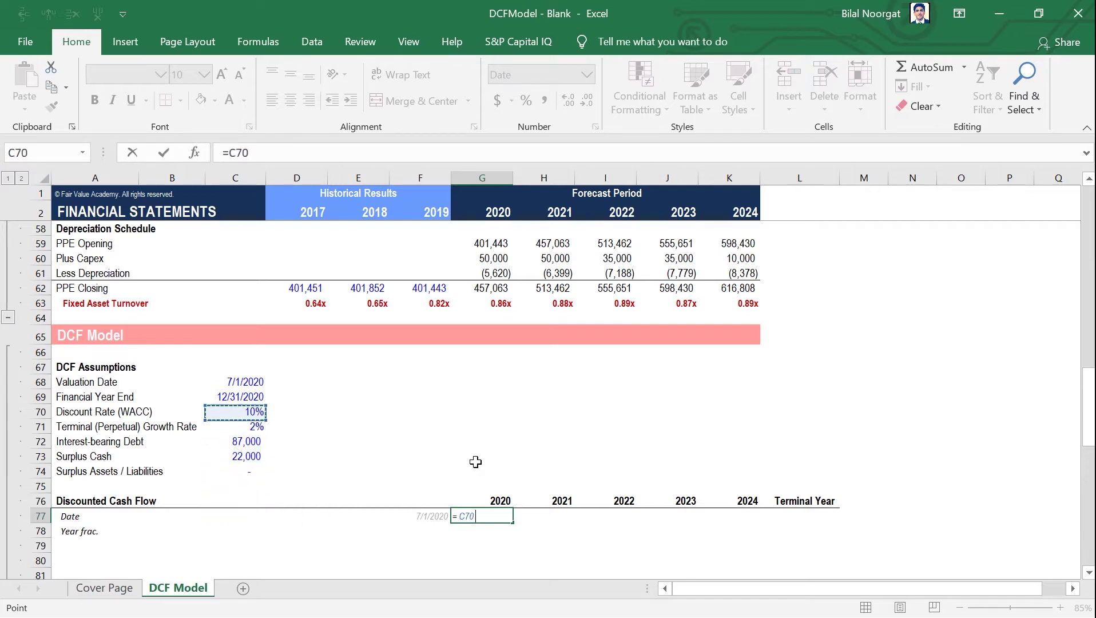
key(Return)
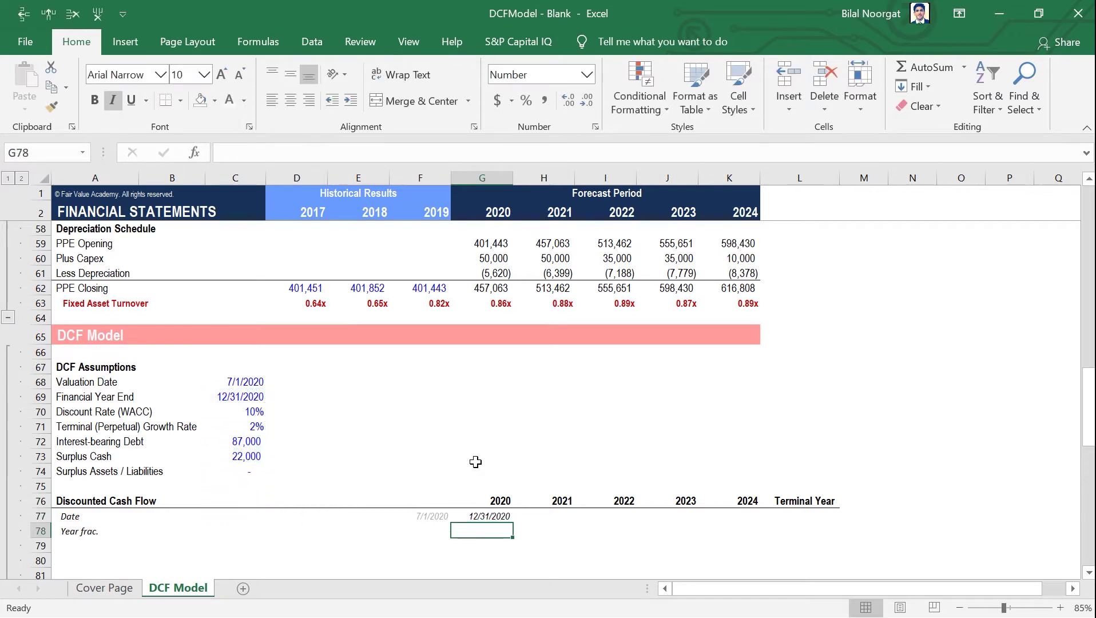
key(Up)
key(Left)
key(Right)
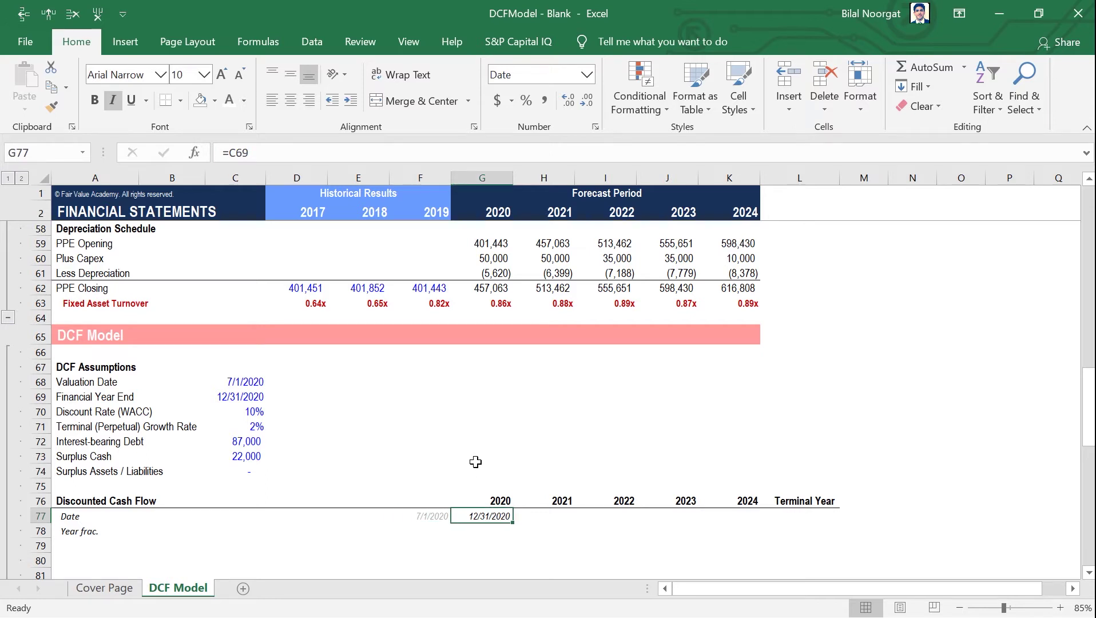
key(Left)
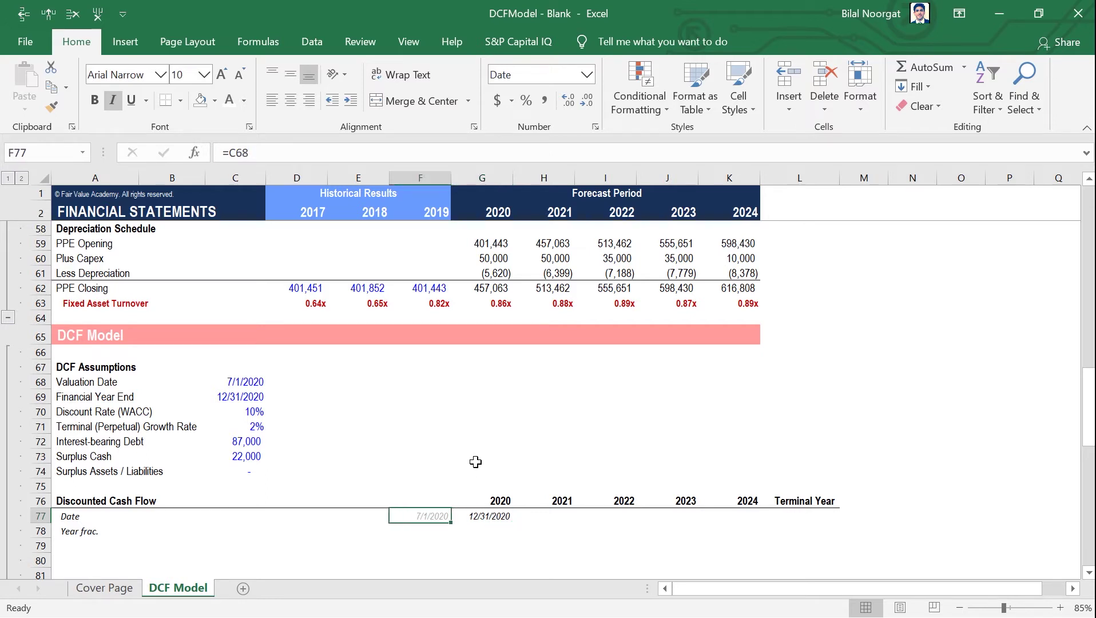
key(Right)
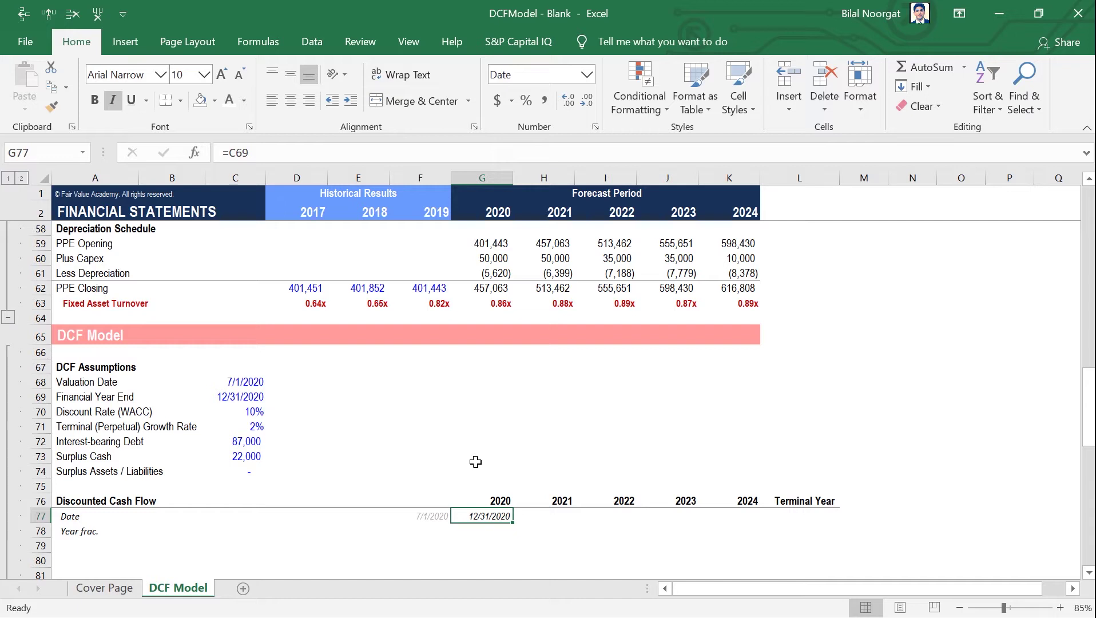
Enter =EOMONTH(G77,12) in H77 to give the 2021 year-end date in the Date row.
key(Right)
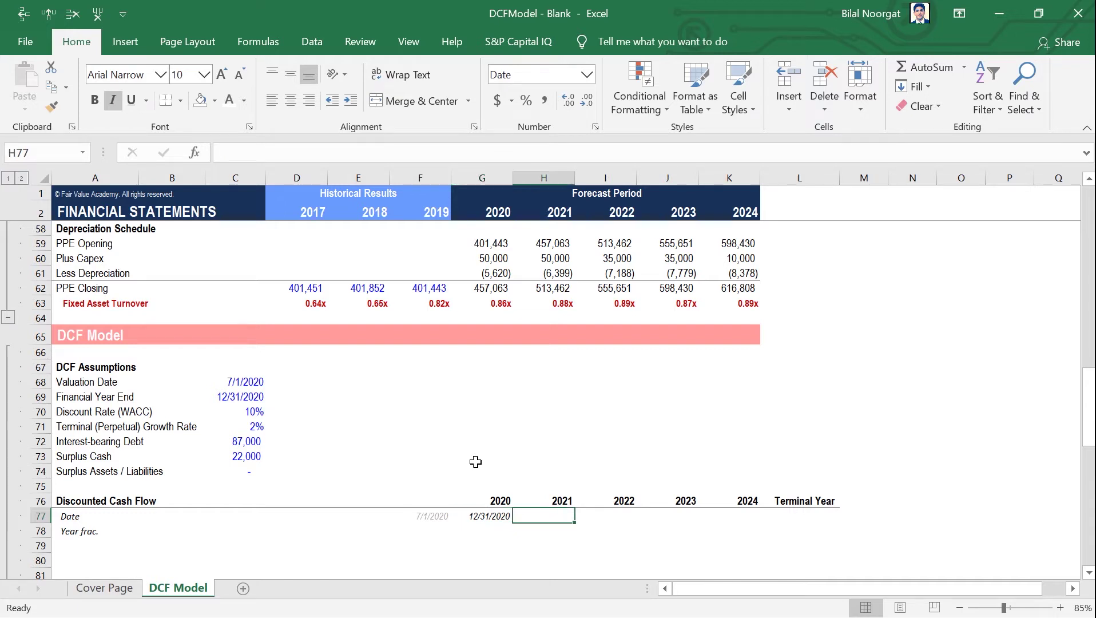
text(=)
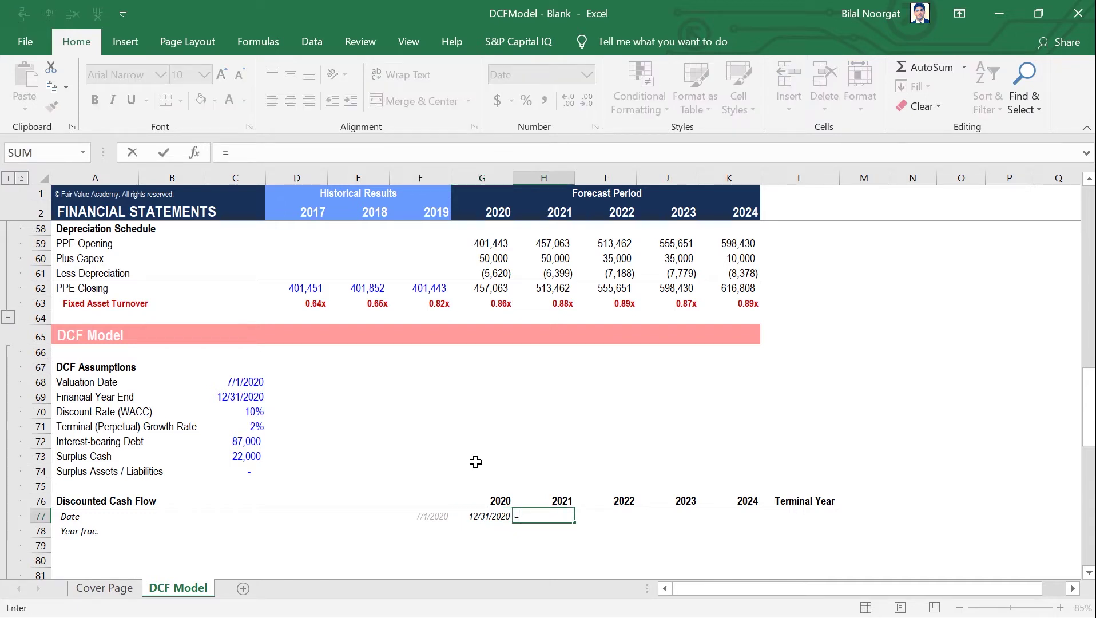
text(EO)
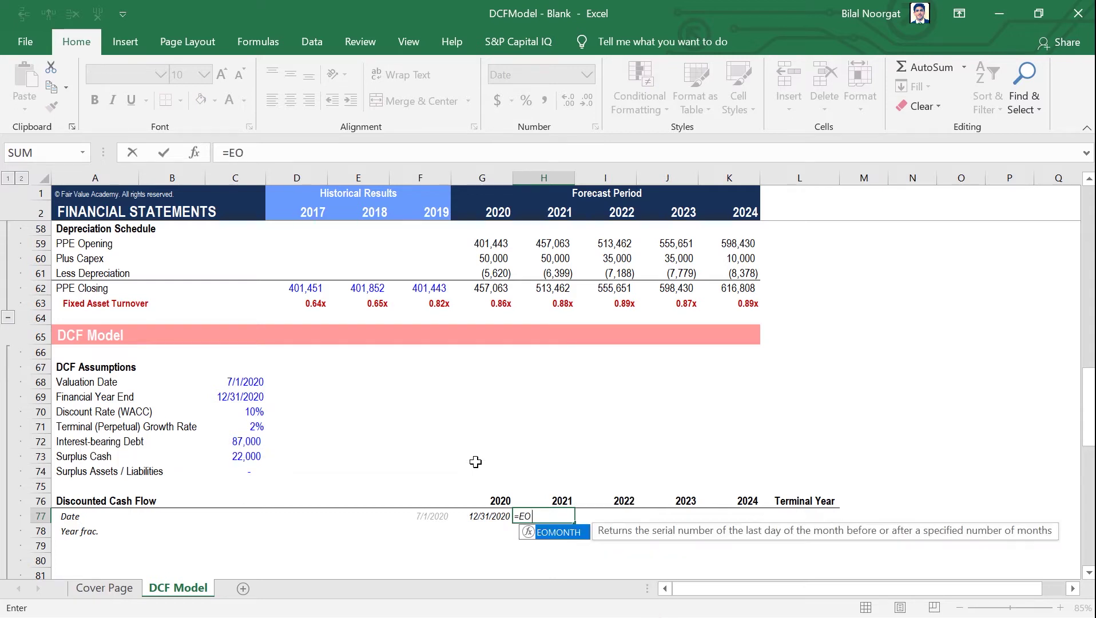
key(Tab)
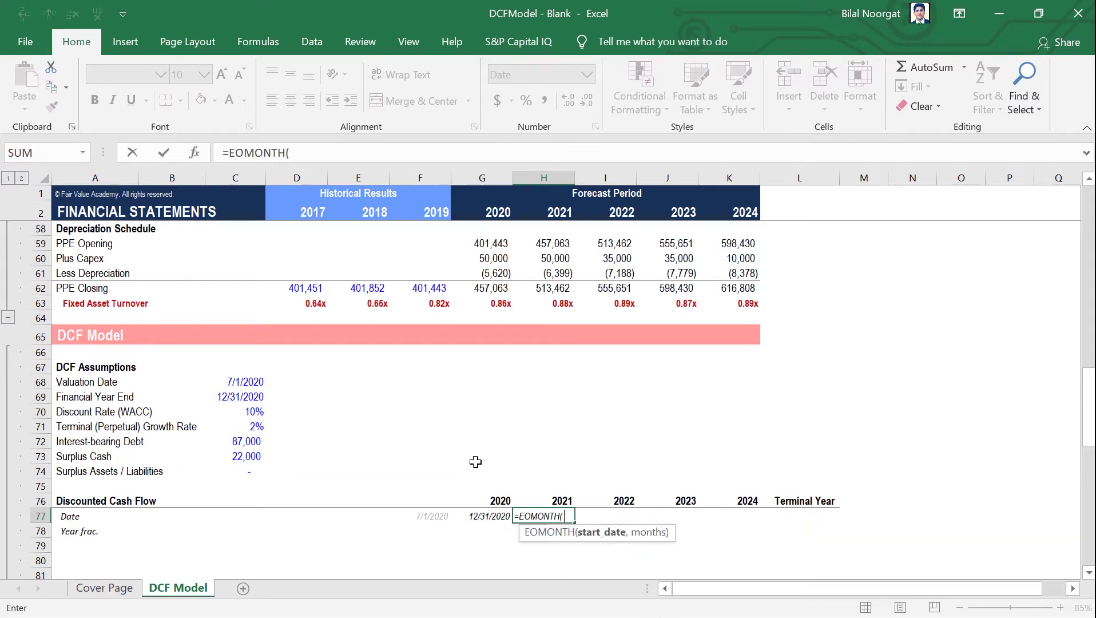
click(486, 516)
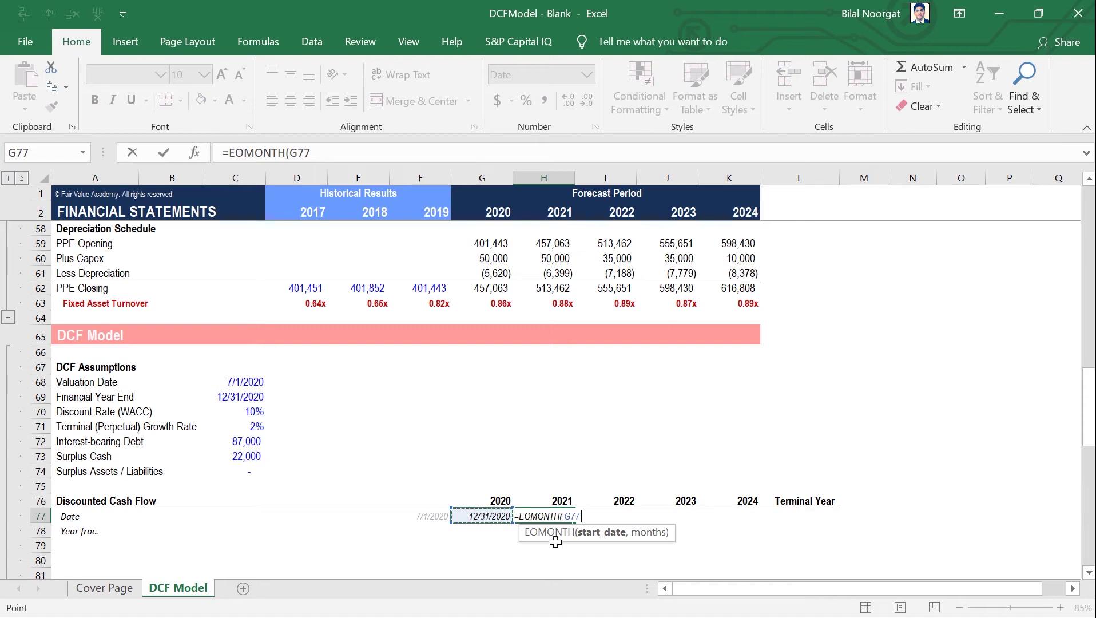
text(,1)
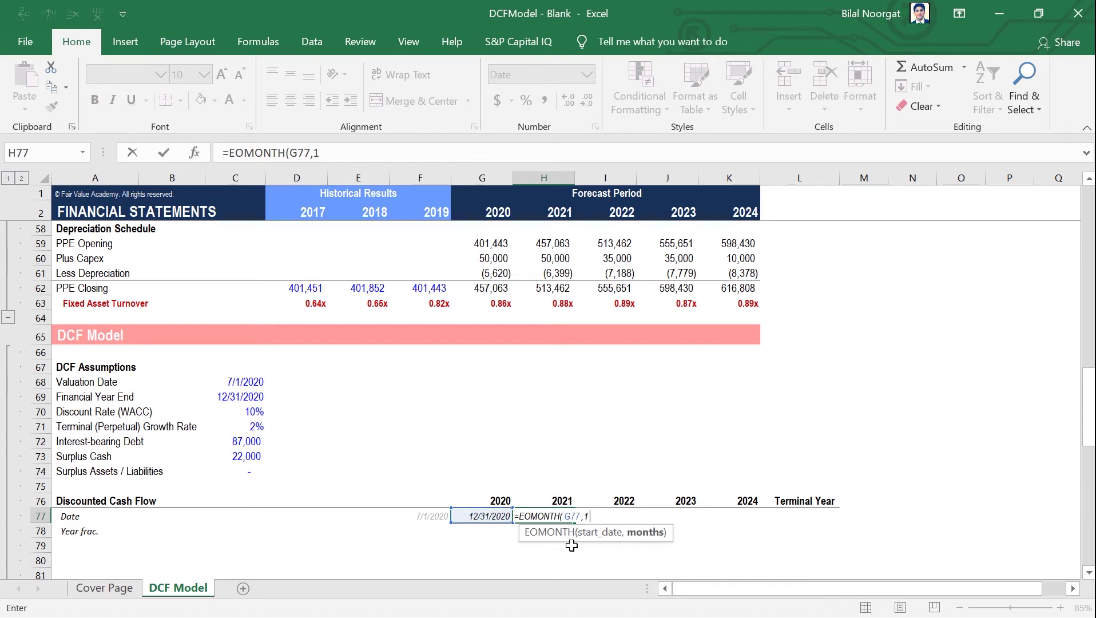
text(2))
key(Return)
Fill the EOMONTH date formula from H77 across to K77 and link the Terminal Value date in L77 with =K77.
key(Up)
key(shift+Right)
key(shift+Right)
key(shift+Right)
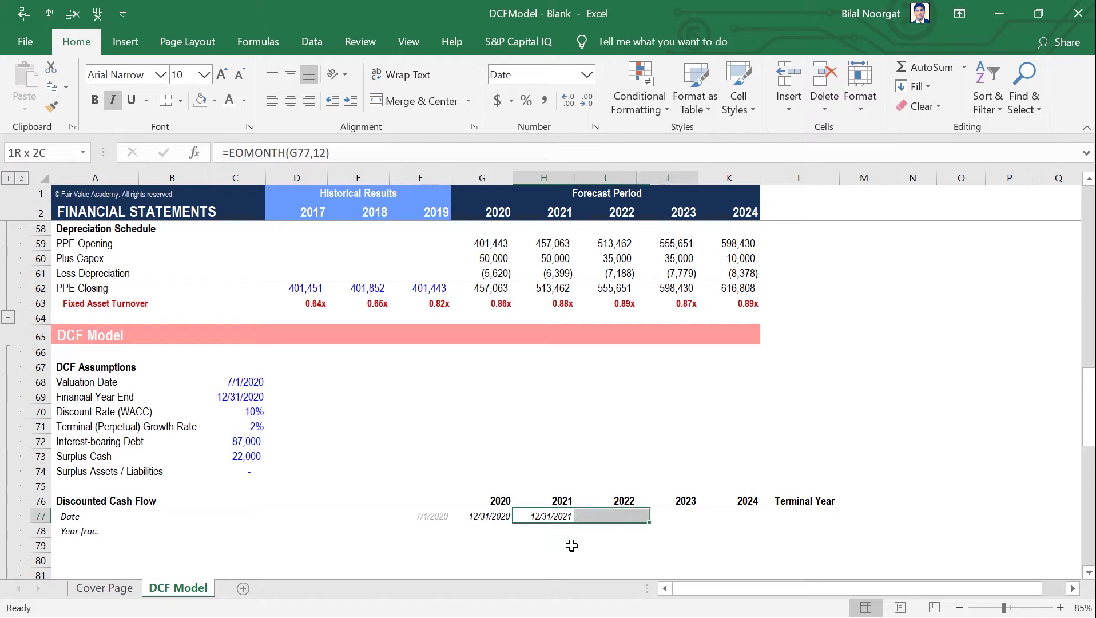
key(ctrl+r)
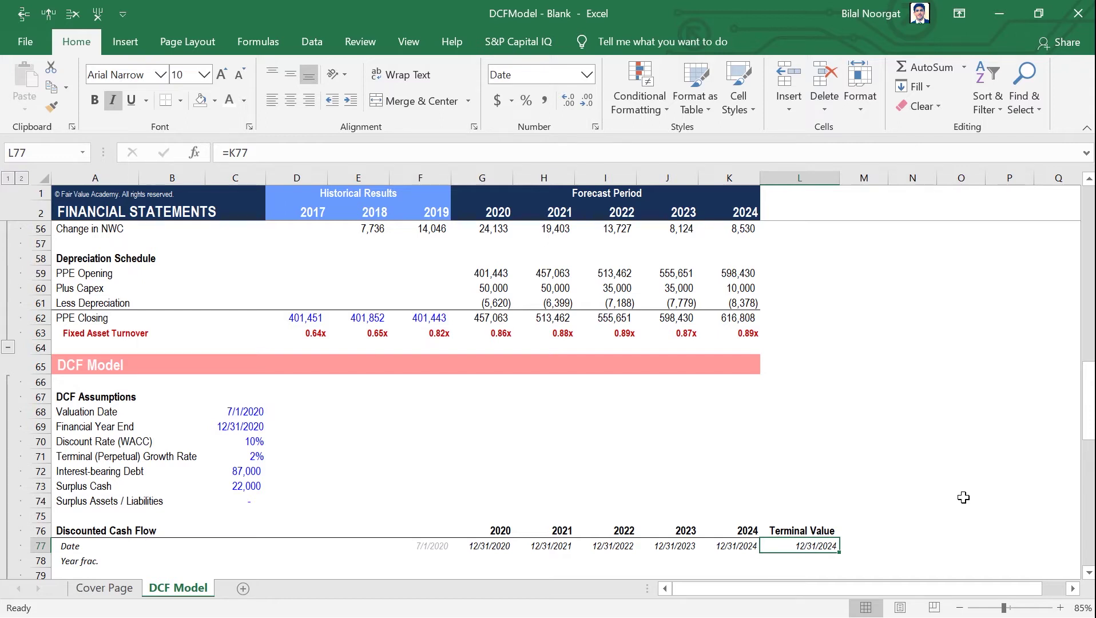
text(=)
key(Return)
Enter =YEARFRAC(F77,G77,1) in G78 to calculate the 2020 year fraction on the actual/actual basis.
key(Left)
key(Left)
key(Left)
key(Left)
key(Left)
key(Left)
key(Left)
key(Left)
key(Left)
key(Left)
key(Left)
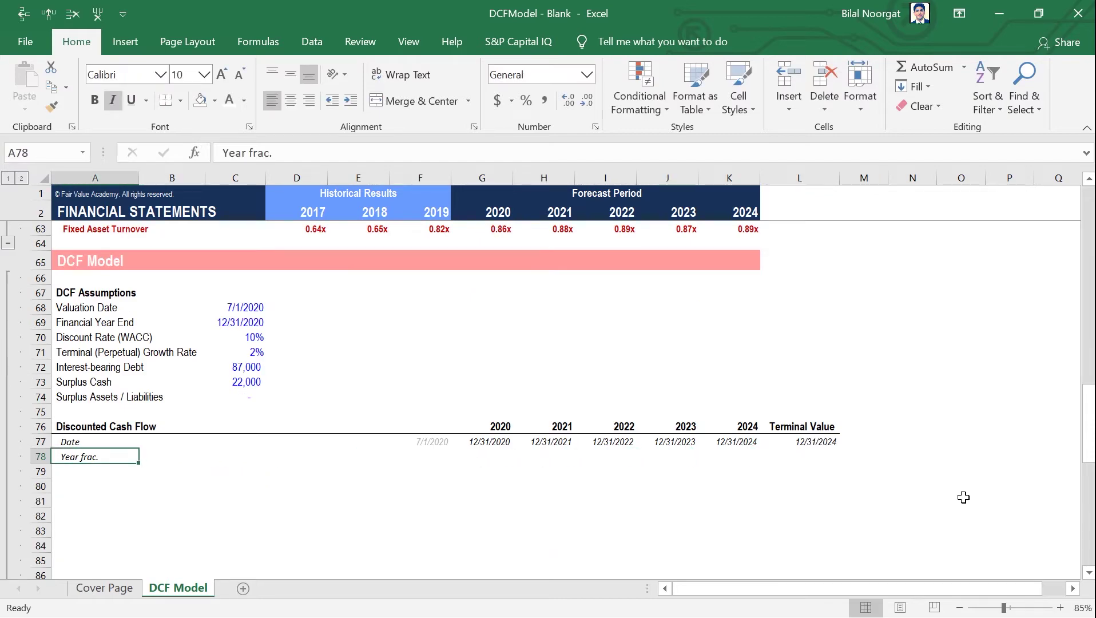
key(Right)
key(Right)
key(Right)
key(Right)
key(Right)
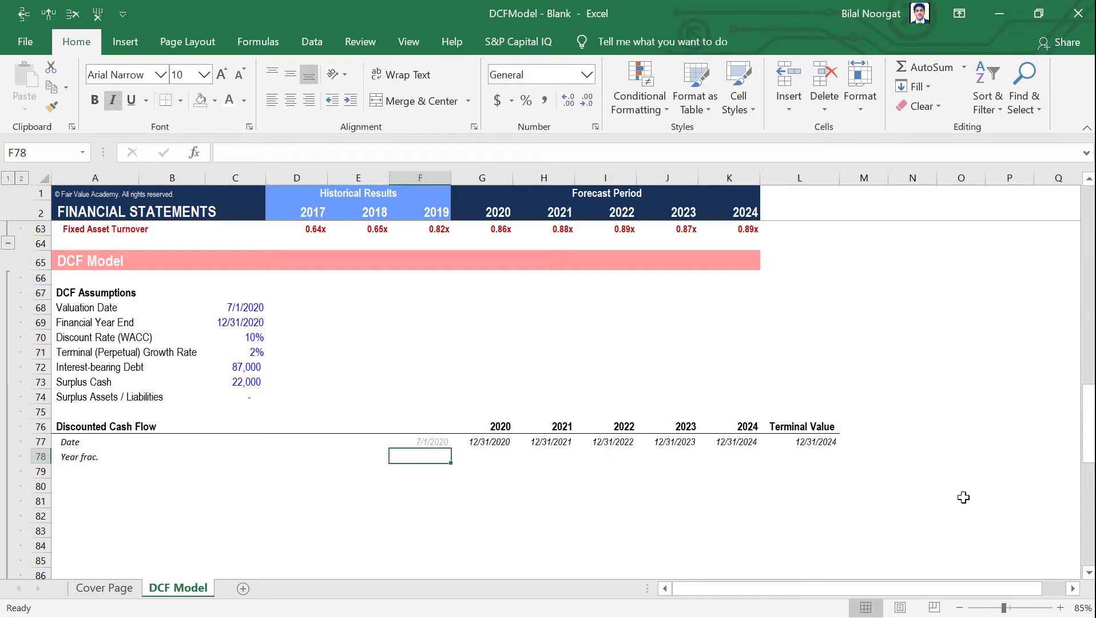
key(Right)
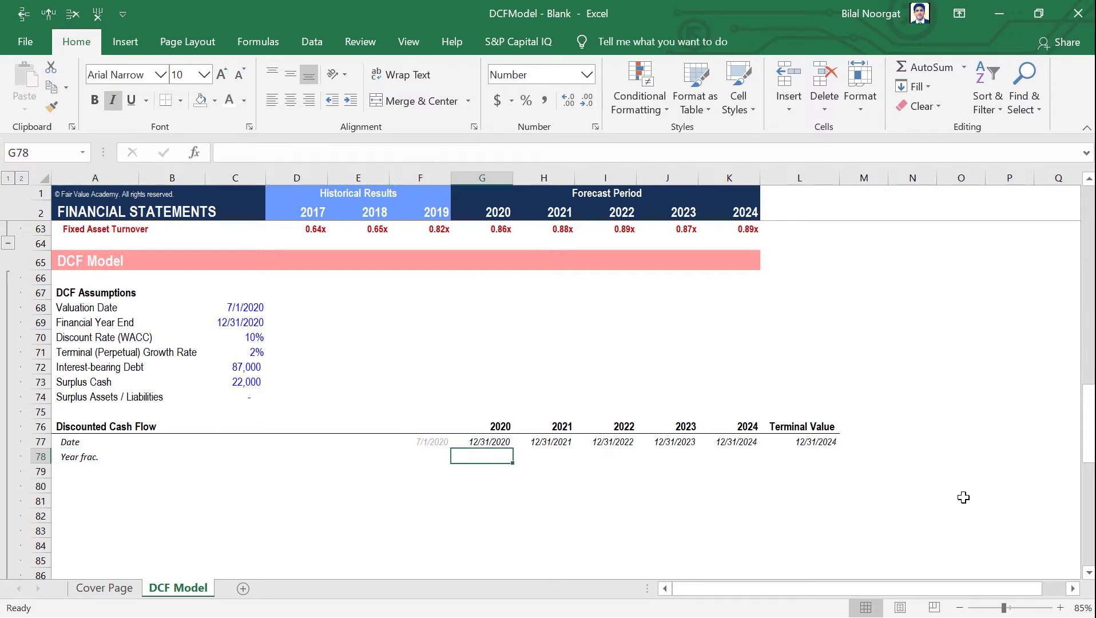
text(=y)
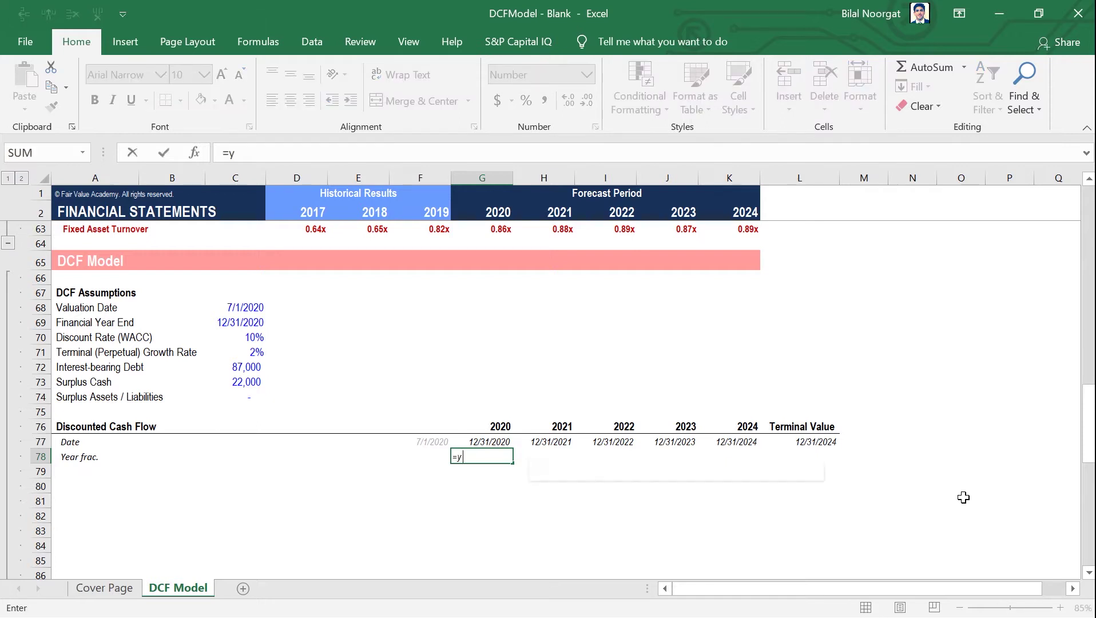
text(earf)
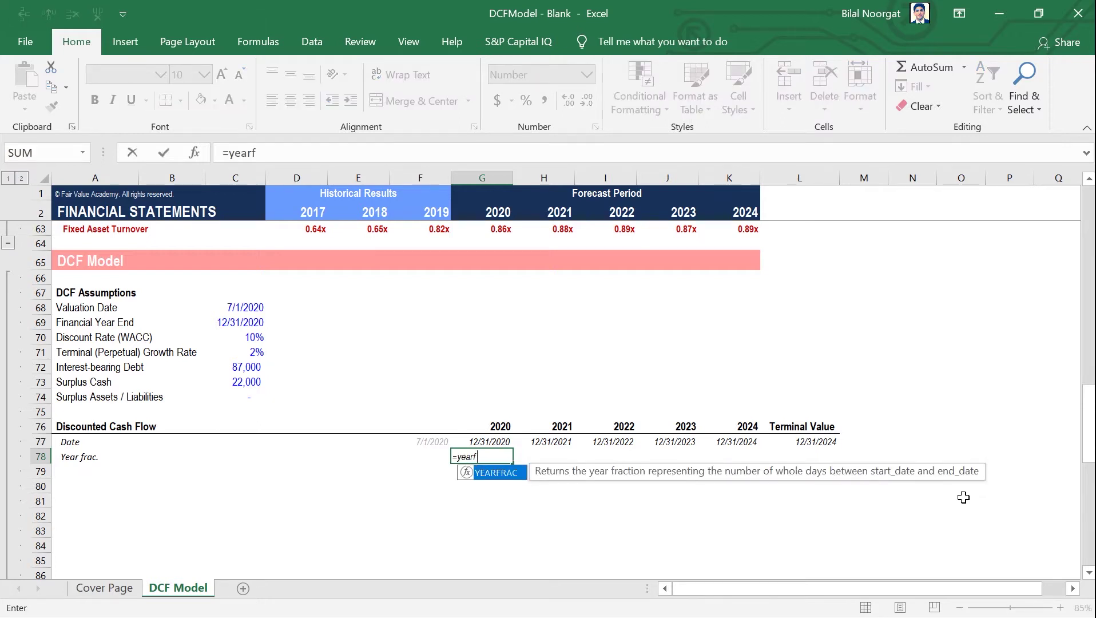
text(rac()
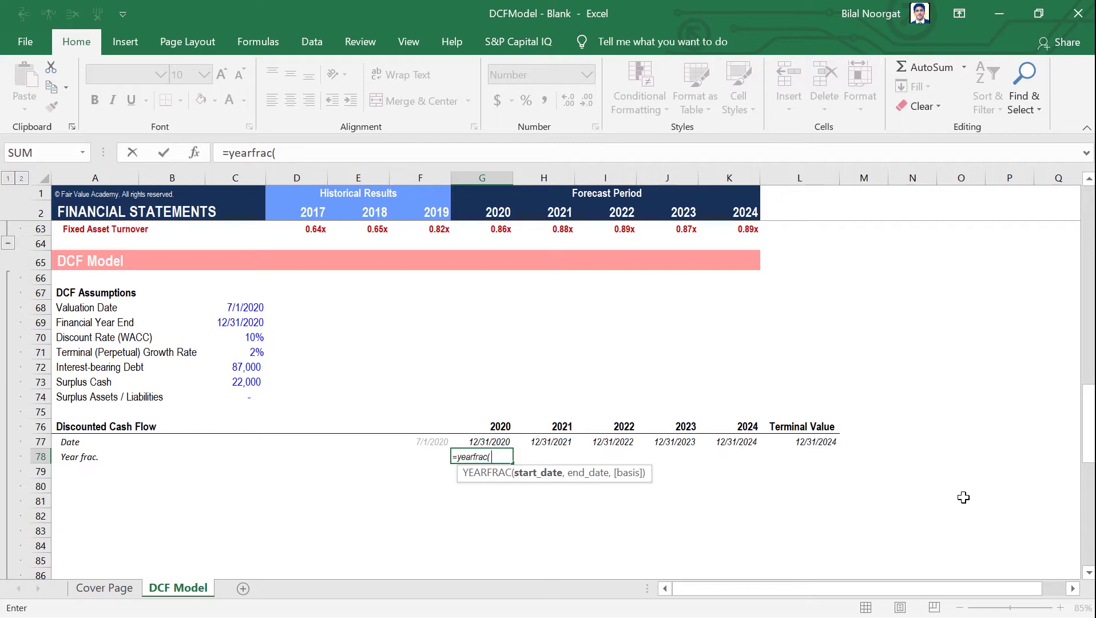
key(Up)
key(Left)
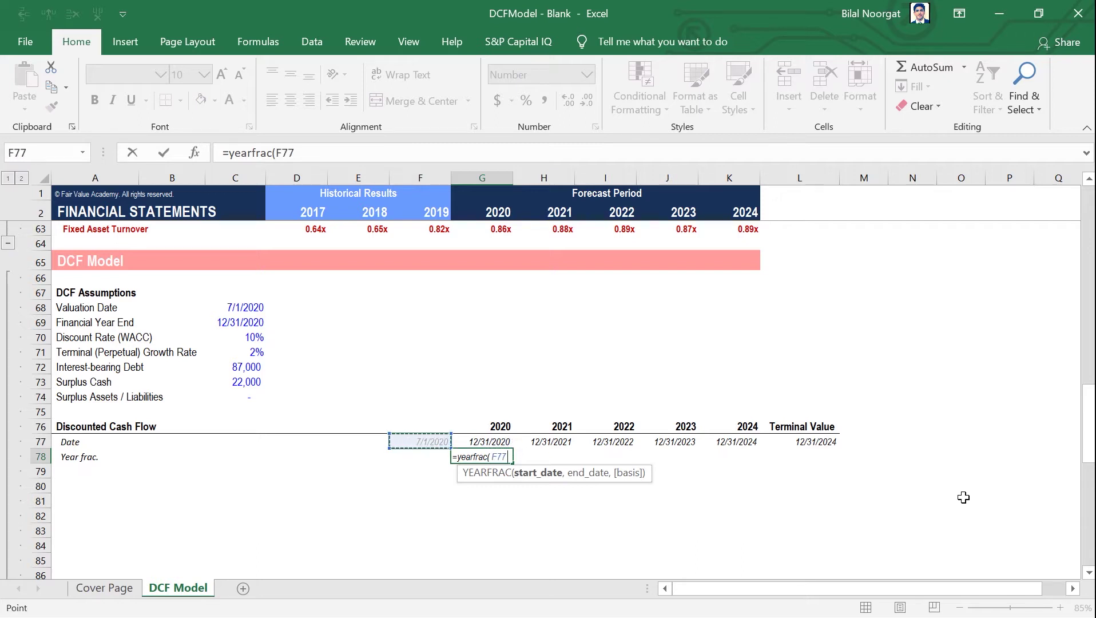
text(,)
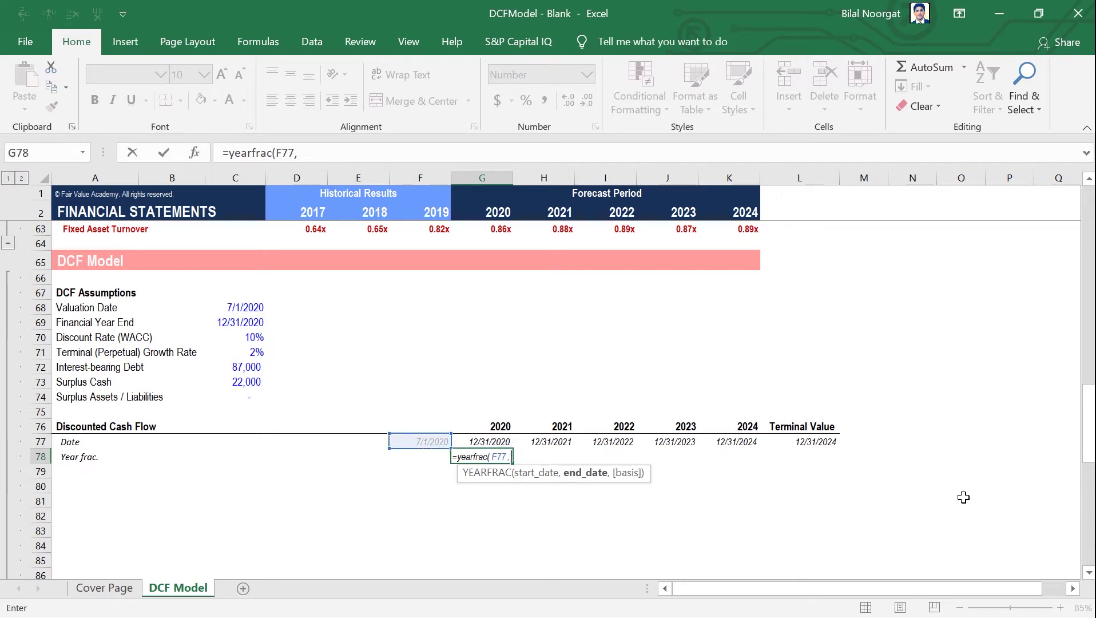
key(Up)
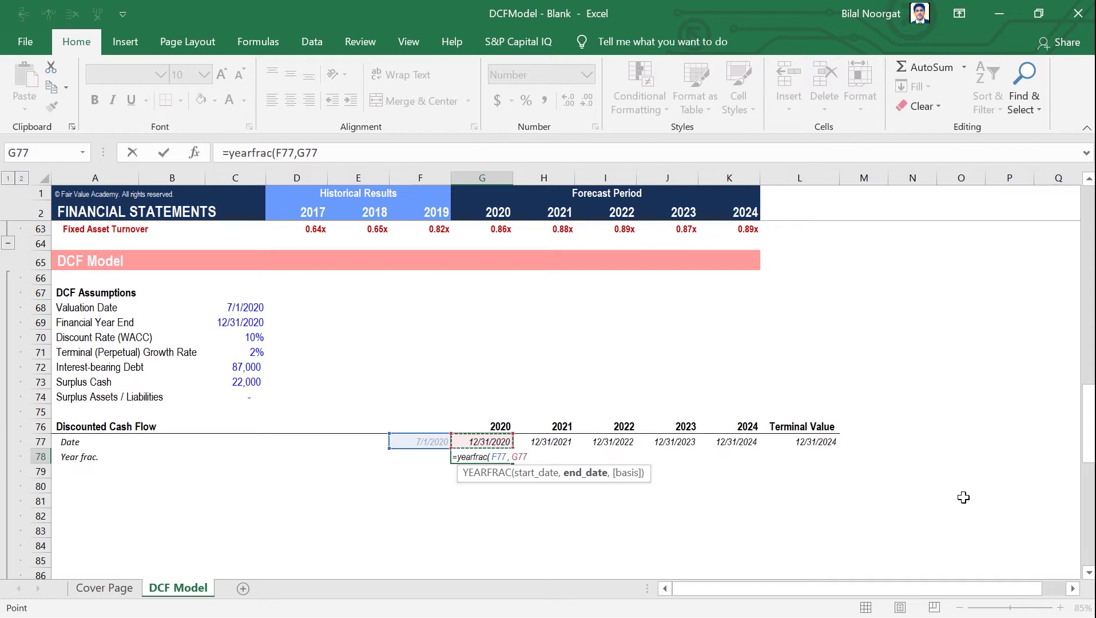
text(,1)
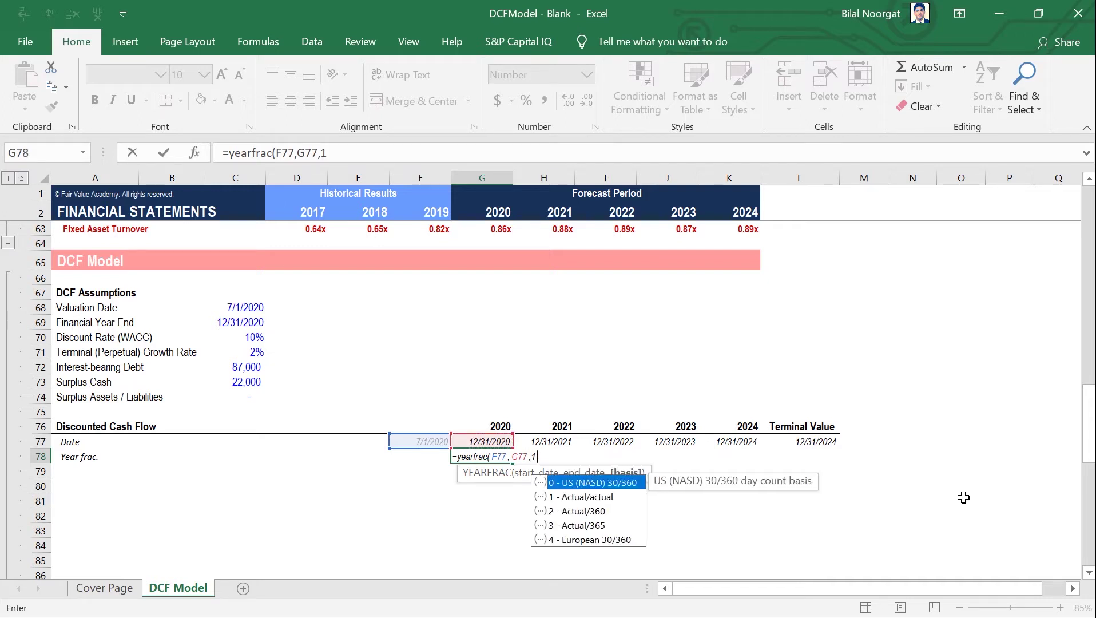
text()))
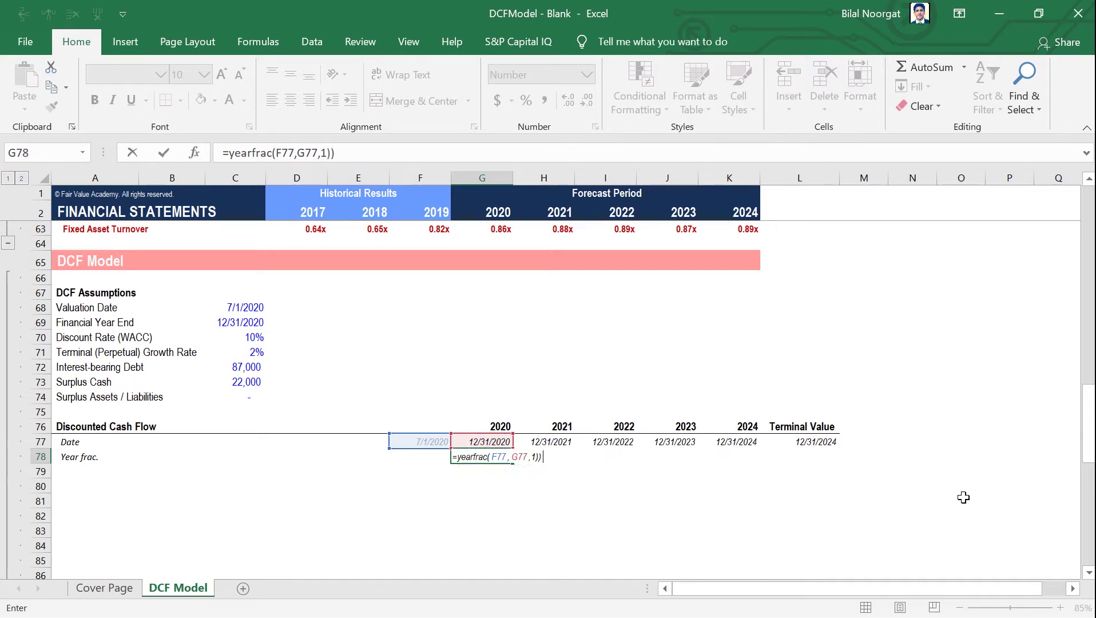
key(ctrl+Return)
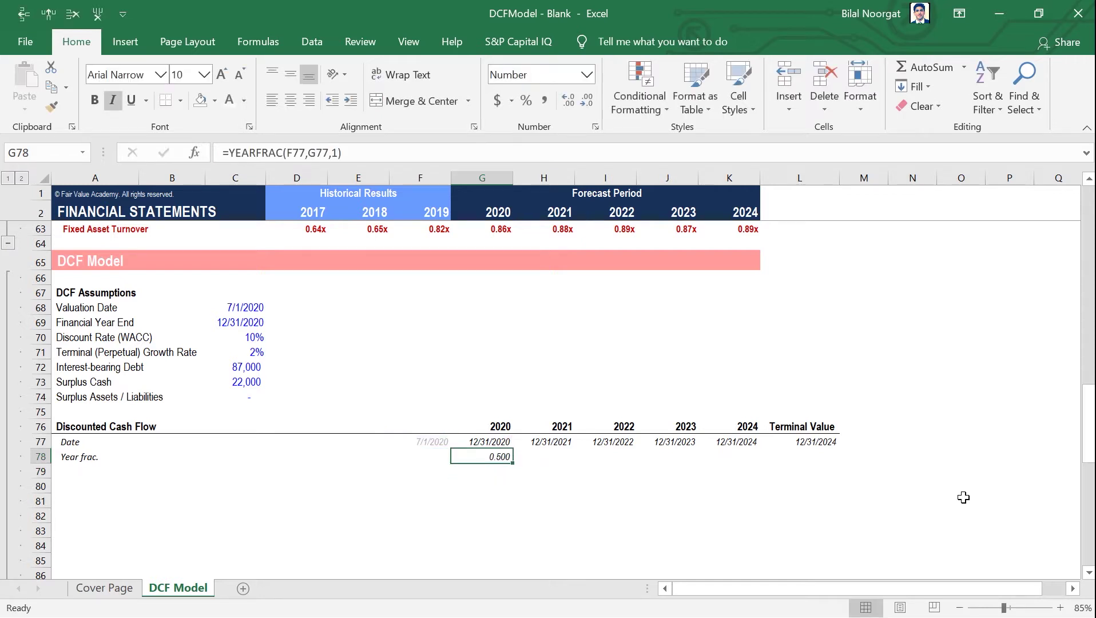
Fill the year fraction formula from G78 across to the Terminal Value column in L78.
key(shift+Right)
key(shift+Right)
key(shift+Right)
key(shift+Right)
key(shift+Right)
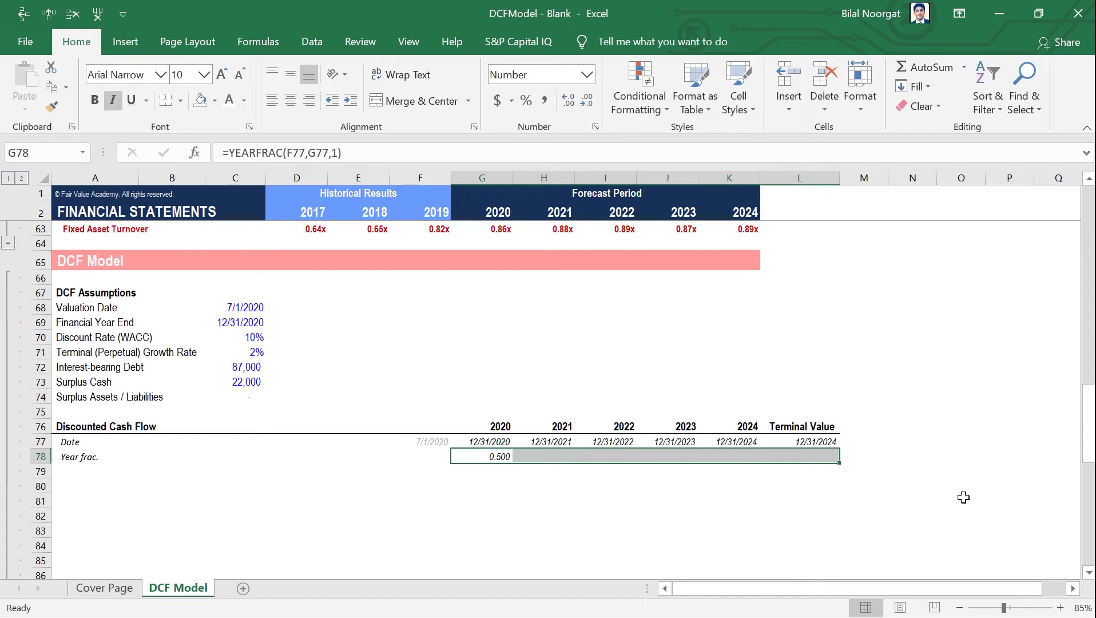
key(ctrl+r)
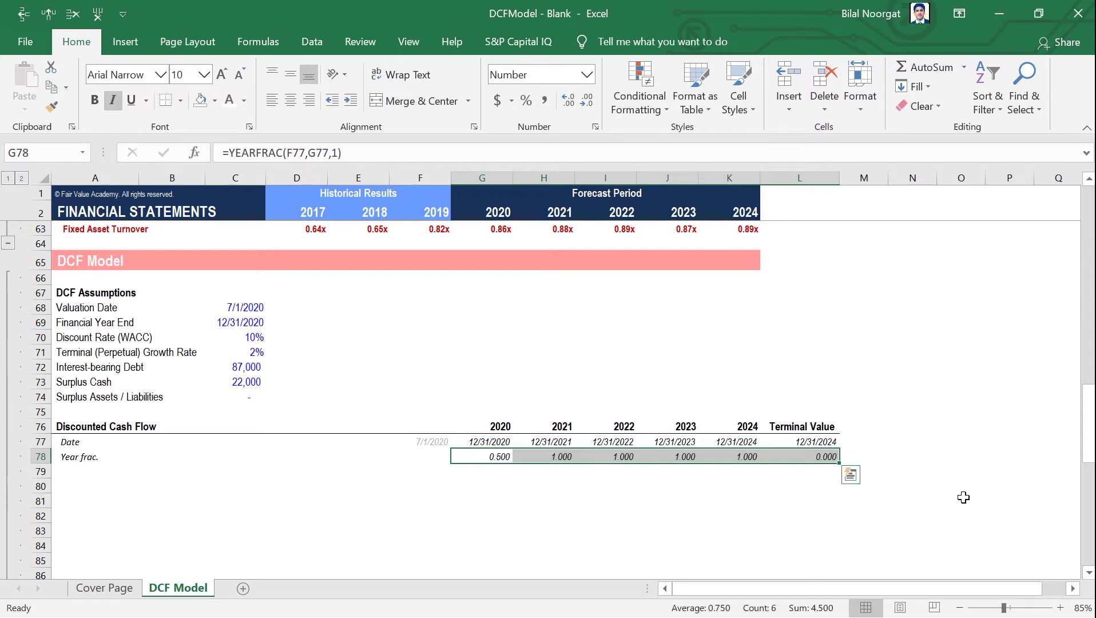
Check the copied year fraction formulas along row 78 from 2020 to Terminal Value.
key(Right)
key(Left)
key(Right)
key(Right)
key(Right)
key(Right)
key(Right)
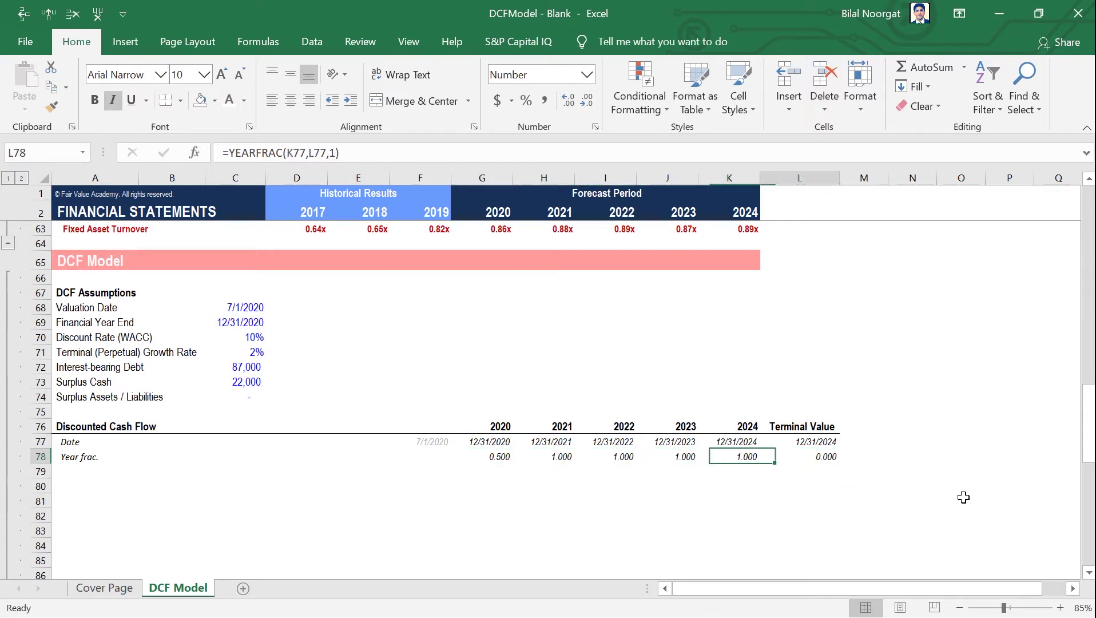
key(Left)
key(Left)
key(Left)
key(Left)
key(Left)
key(Left)
key(Left)
key(Left)
key(Left)
key(Left)
key(Left)
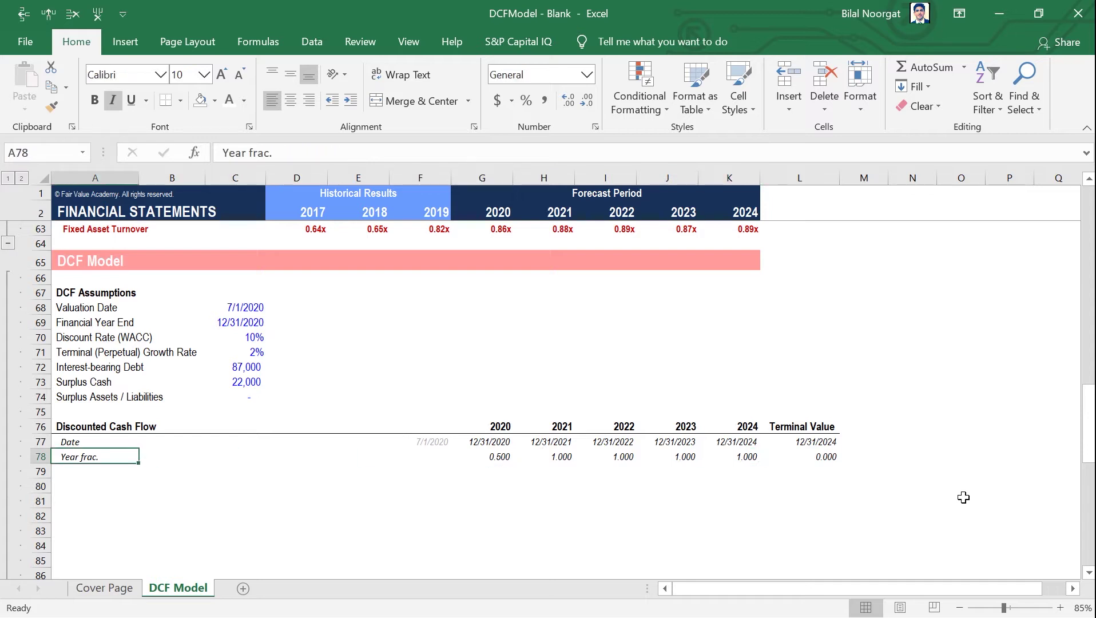
Test the date schedule by setting the Valuation Date in C68 to 3/1/2020.
key(Up)
key(Up)
key(Right)
key(Right)
key(Up)
key(Up)
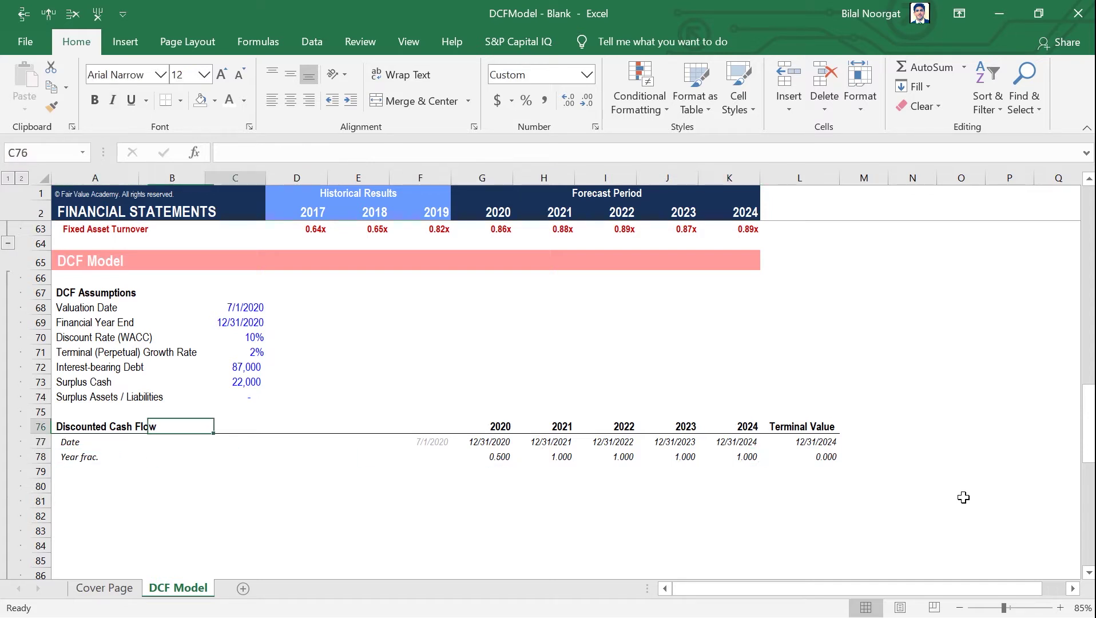
key(Up)
key(Up)
key(Up)
key(Up)
key(Up)
key(Up)
key(F2)
key(Left)
key(Left)
key(Left)
key(Left)
key(Left)
key(Left)
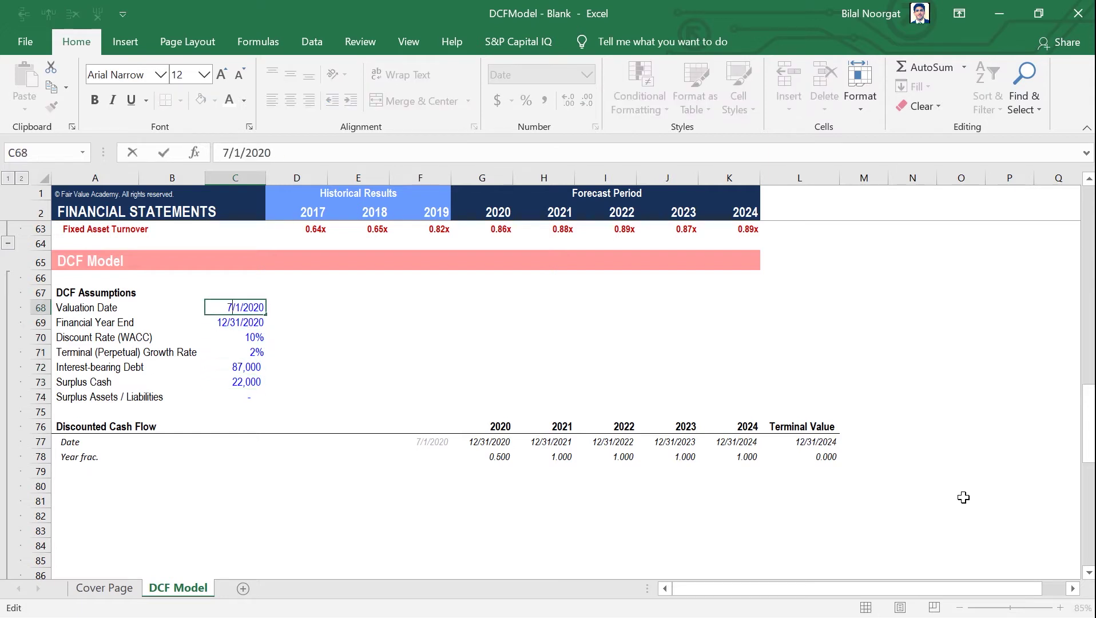
key(BackSpace)
text(3)
key(Return)
Test the date schedule by setting the Financial Year End in C69 to 10/31/2020.
key(F2)
key(Left)
key(Left)
key(Left)
key(Left)
key(Left)
key(Left)
key(Left)
key(Left)
key(BackSpace)
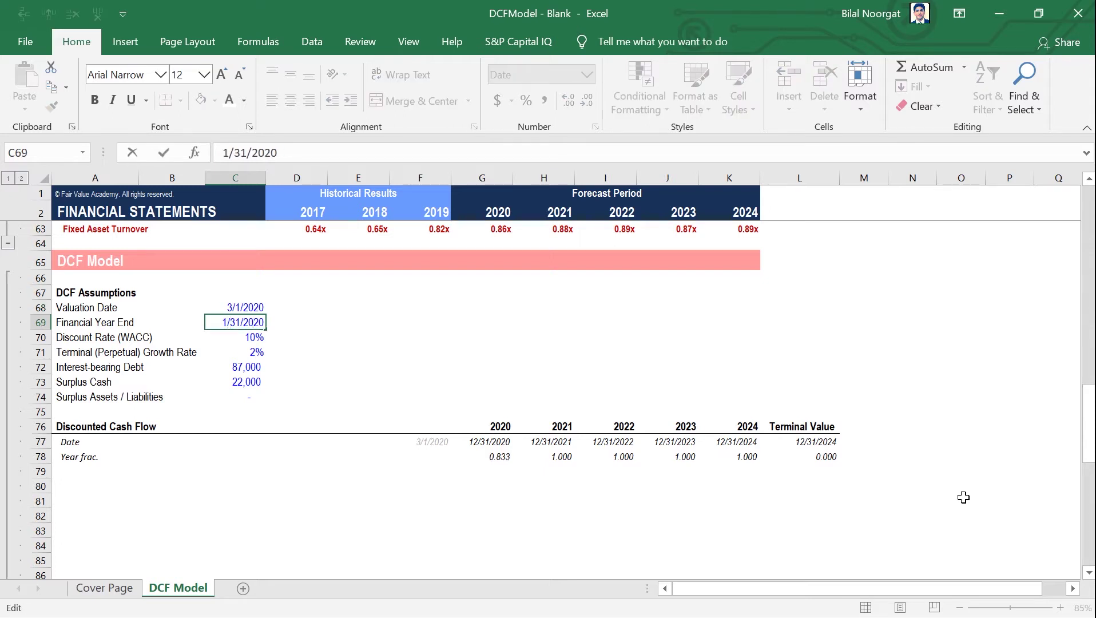
text(0)
key(Return)
Examine how the Date and Year frac. rows respond to the changed valuation and year-end dates.
key(Down)
key(Down)
key(Down)
key(Down)
key(Down)
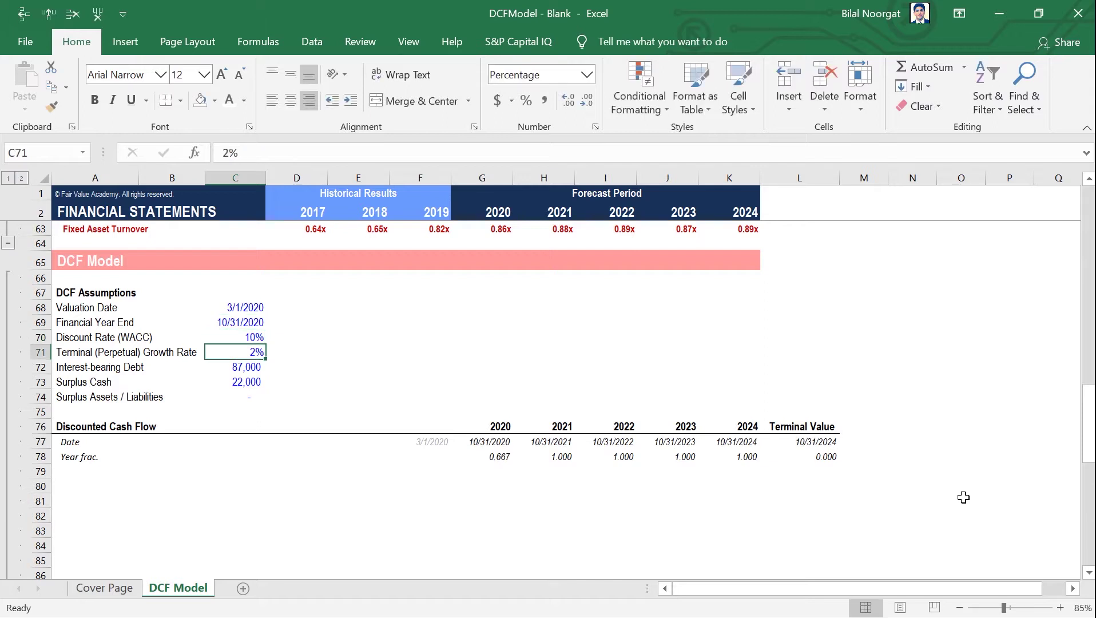
key(Down)
key(Down)
key(Down)
key(Right)
key(Right)
key(Right)
key(Up)
key(Right)
key(Left)
key(Right)
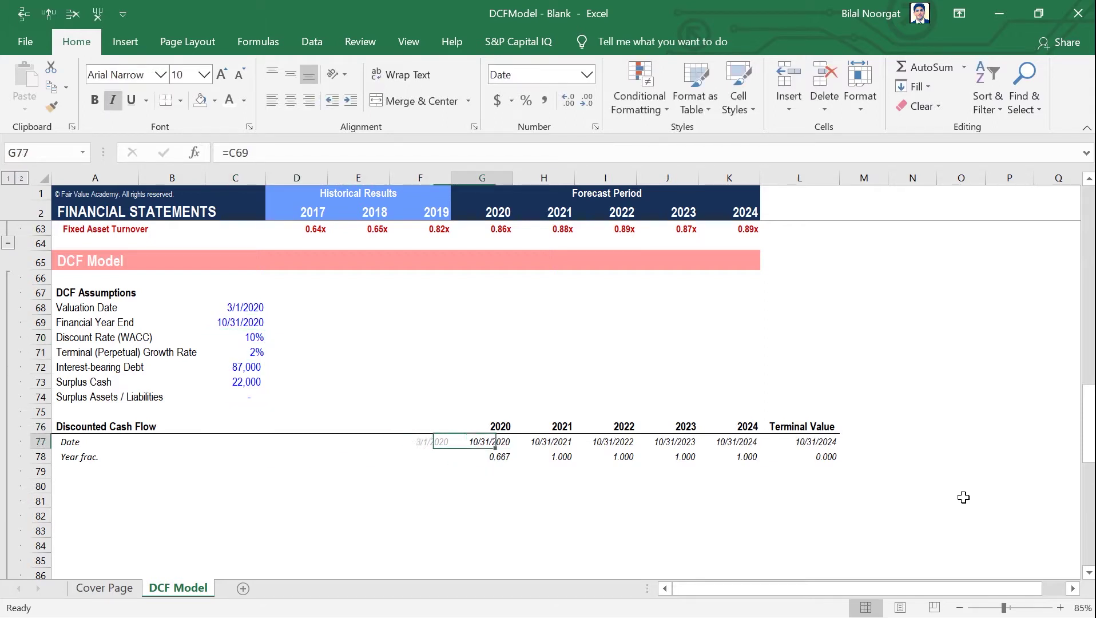
key(Right)
key(Right)
key(Right)
key(Right)
key(Right)
key(Left)
key(Left)
key(Left)
key(Left)
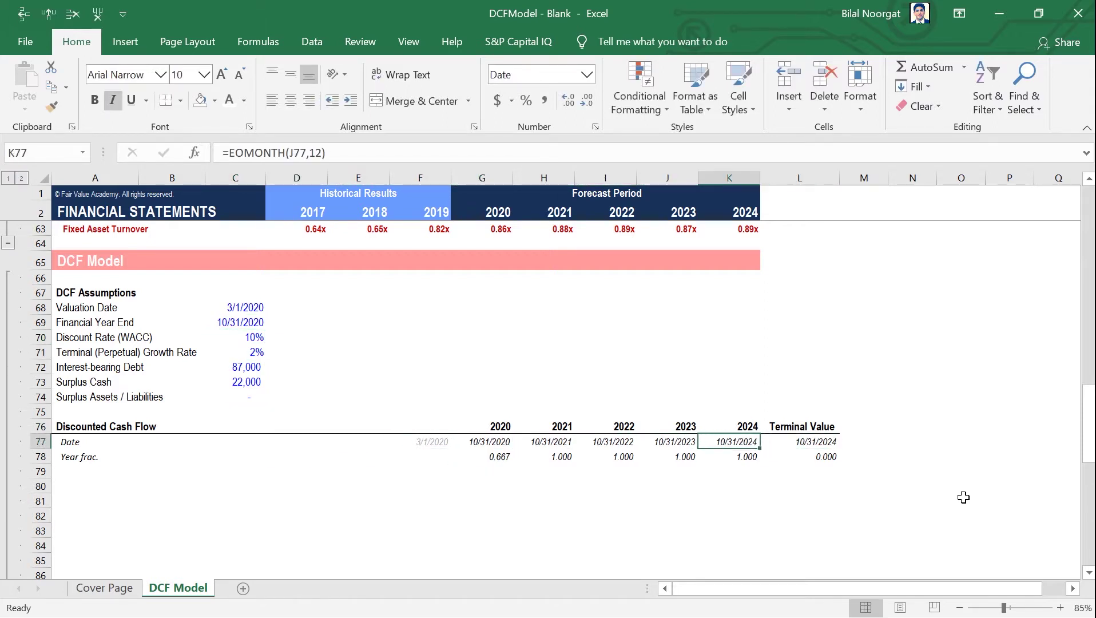
key(Left)
key(Left)
key(Left)
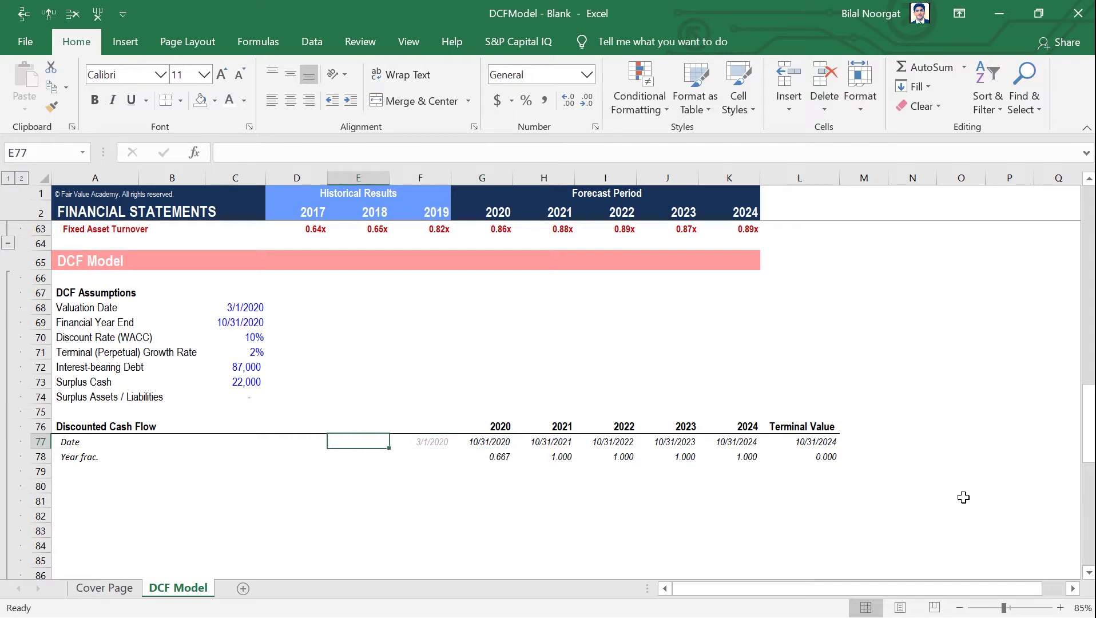
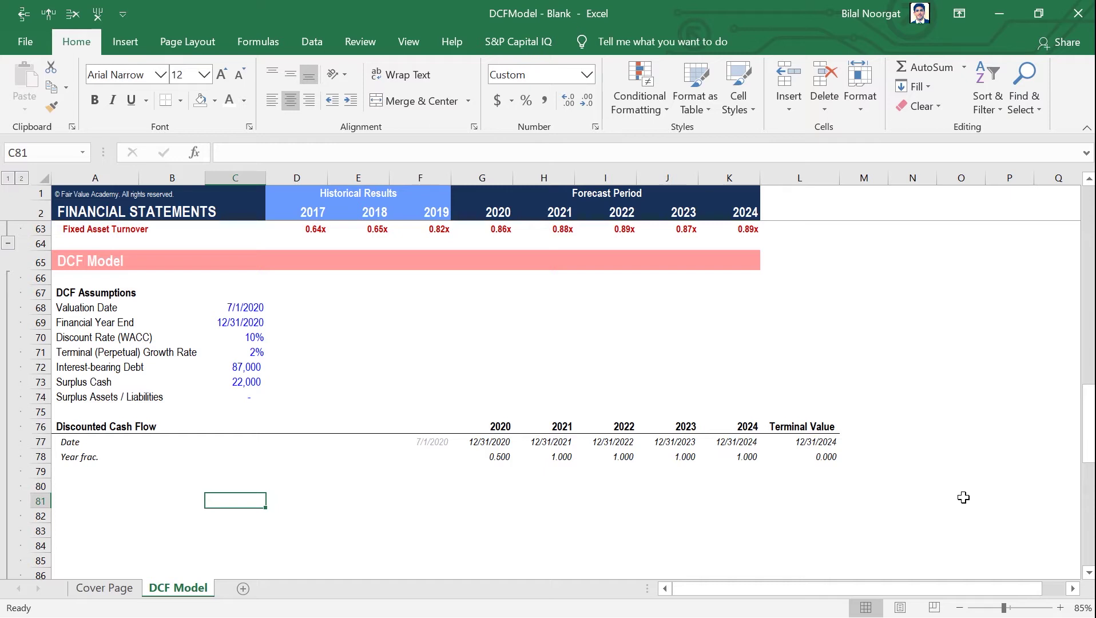
Link A80 in the Discounted Cash Flow section to the Revenue label in A23 of the Income Statement.
key(Left)
key(Left)
key(Up)
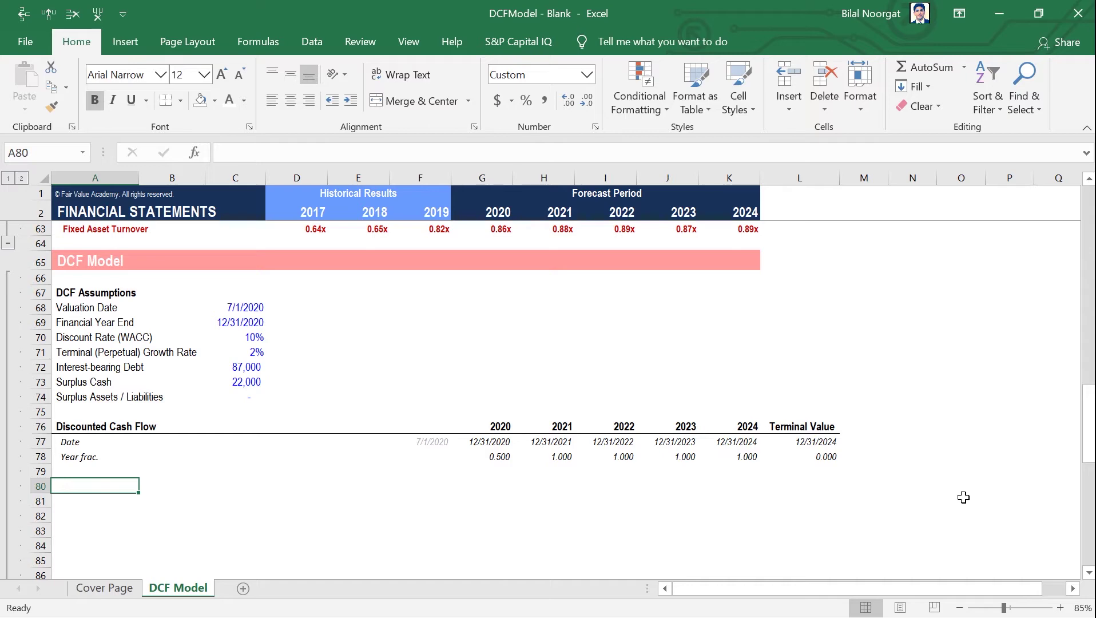
text(=)
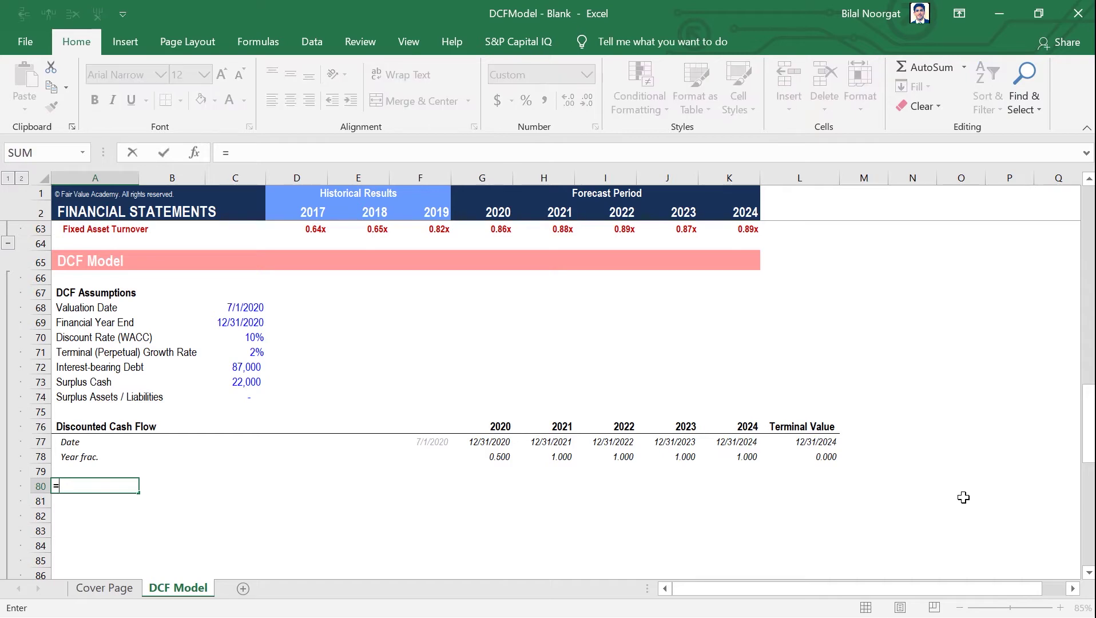
scroll(69, 464, up, 8)
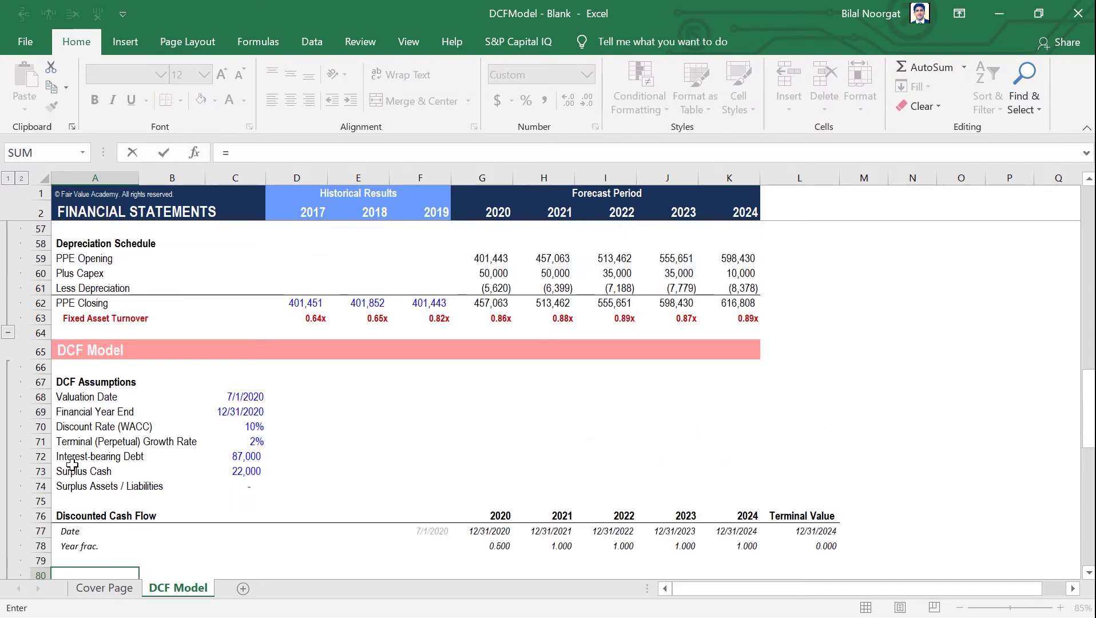
scroll(71, 464, up, 7)
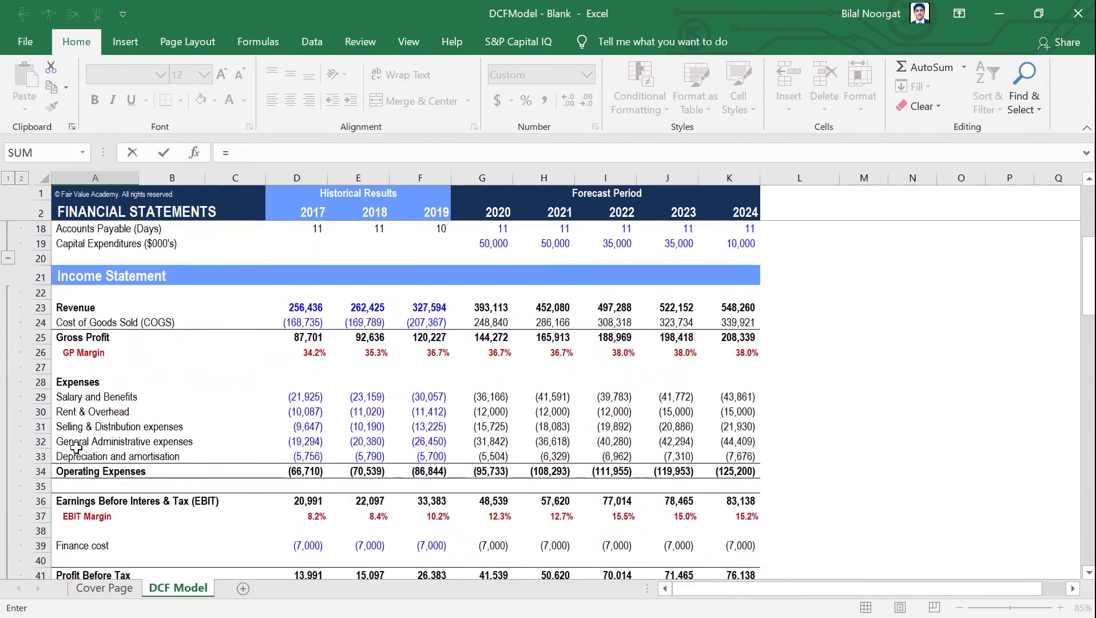
click(72, 309)
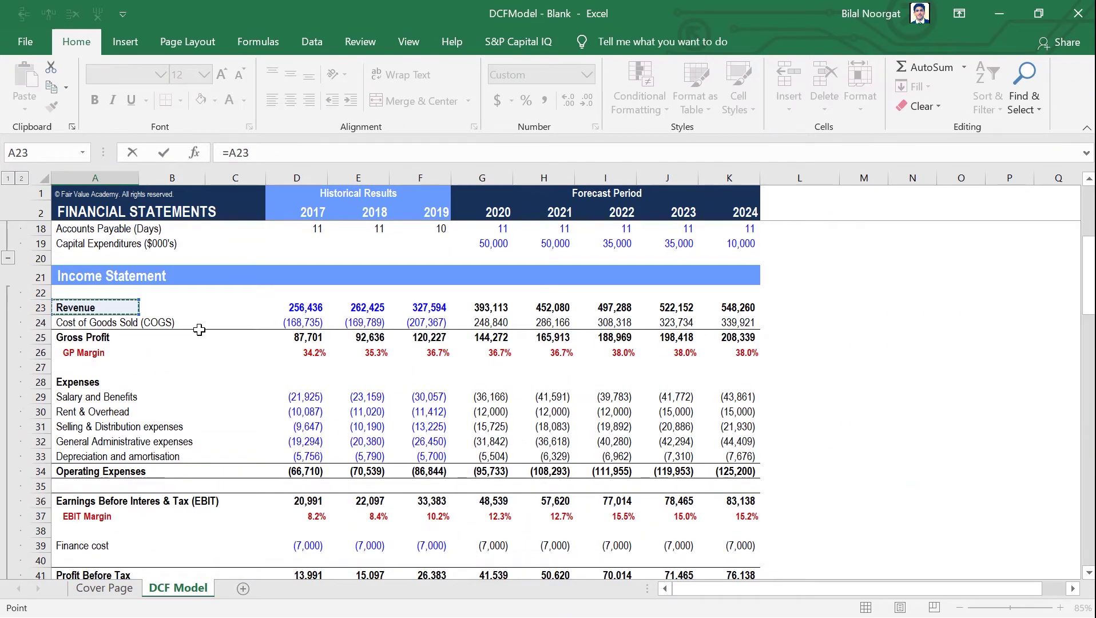
key(Return)
Copy the Revenue label link down to A81:A82 for the Cost of Goods Sold and Gross Profit labels.
key(Up)
key(ctrl+c)
key(Down)
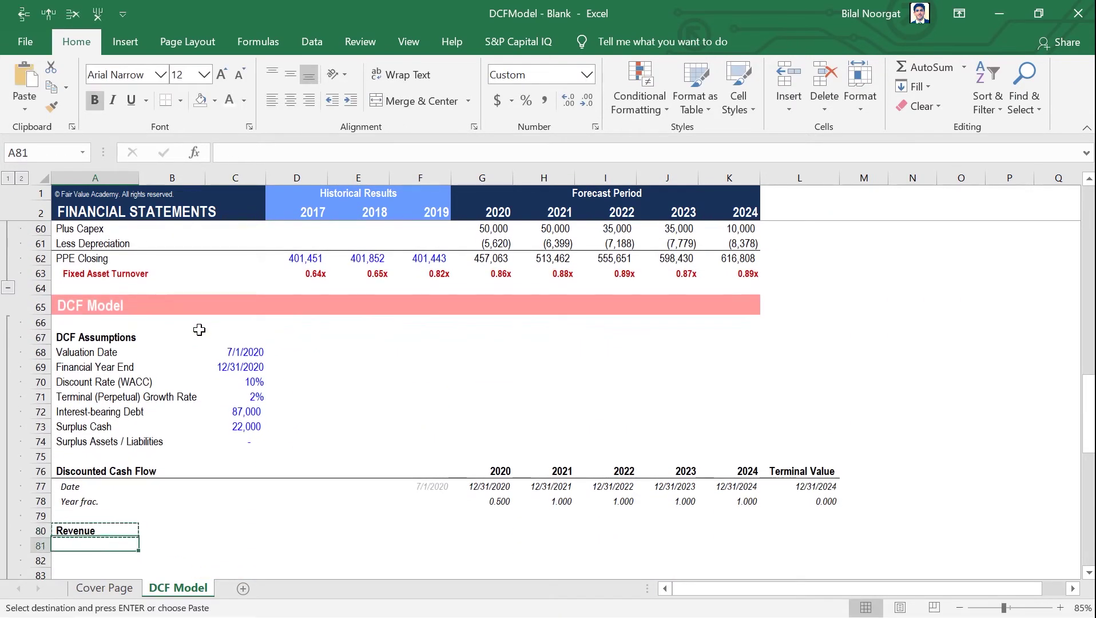
key(shift+Down)
key(ctrl+v)
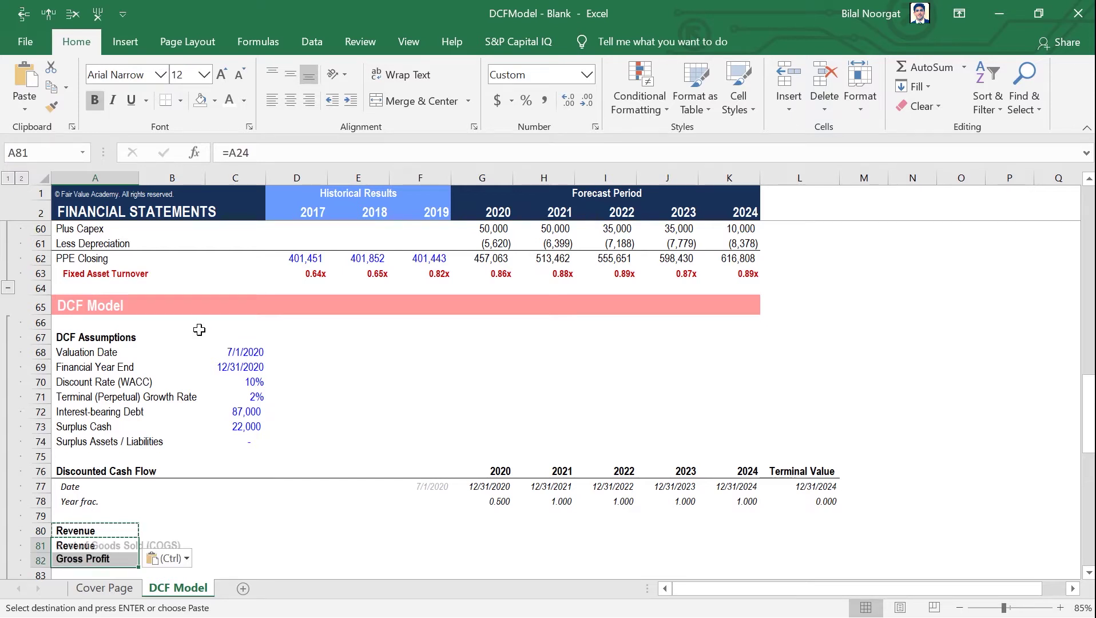
key(Escape)
Link A84 to the Expenses heading in the Income Statement.
key(Up)
key(Down)
key(Down)
key(Down)
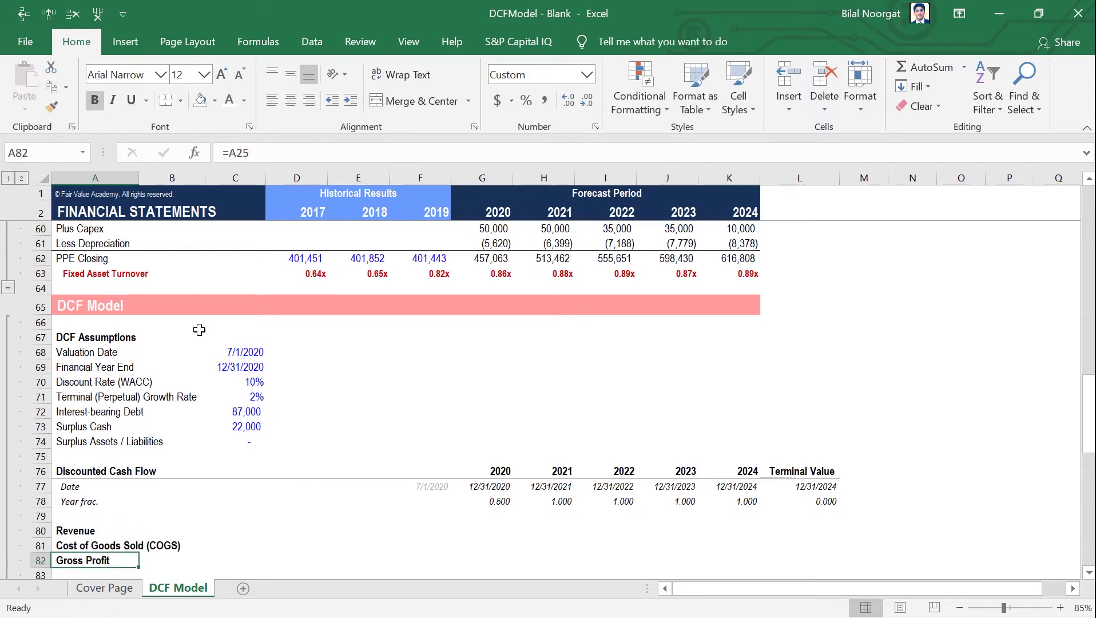
text(=)
scroll(129, 413, up, 4)
scroll(128, 413, up, 9)
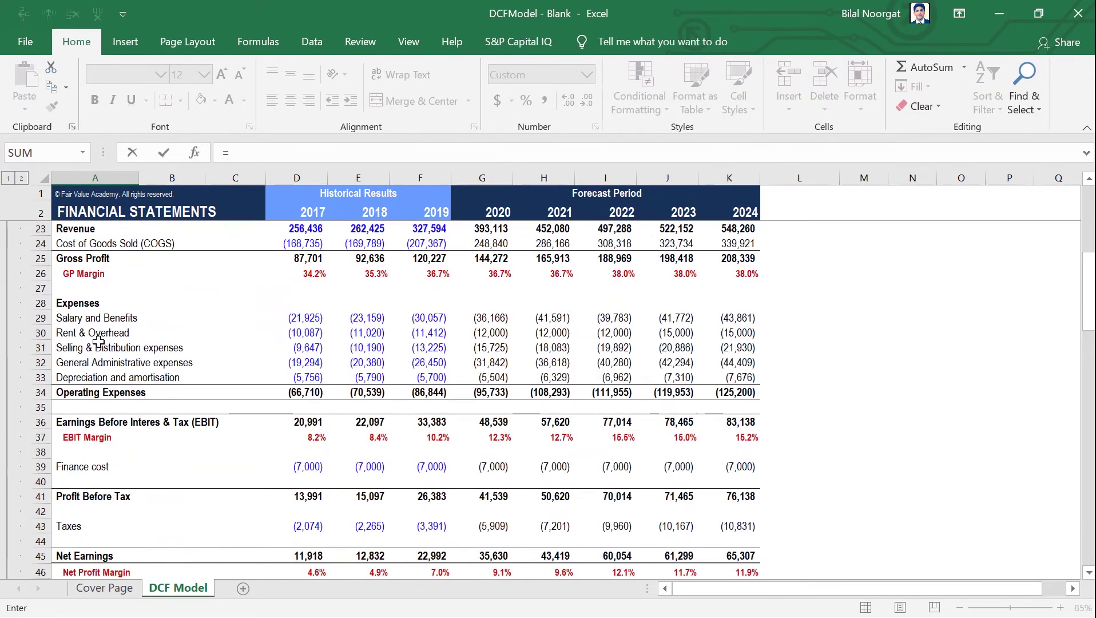
click(86, 303)
key(Return)
Copy the Expenses label link down to A85:A90, covering Salary and Benefits through Operating Expenses.
key(Up)
key(ctrl+c)
key(Down)
key(shift+Down)
key(shift+Down)
key(shift+Down)
key(shift+Down)
key(ctrl+v)
key(Down)
key(Down)
key(Down)
key(Down)
key(Down)
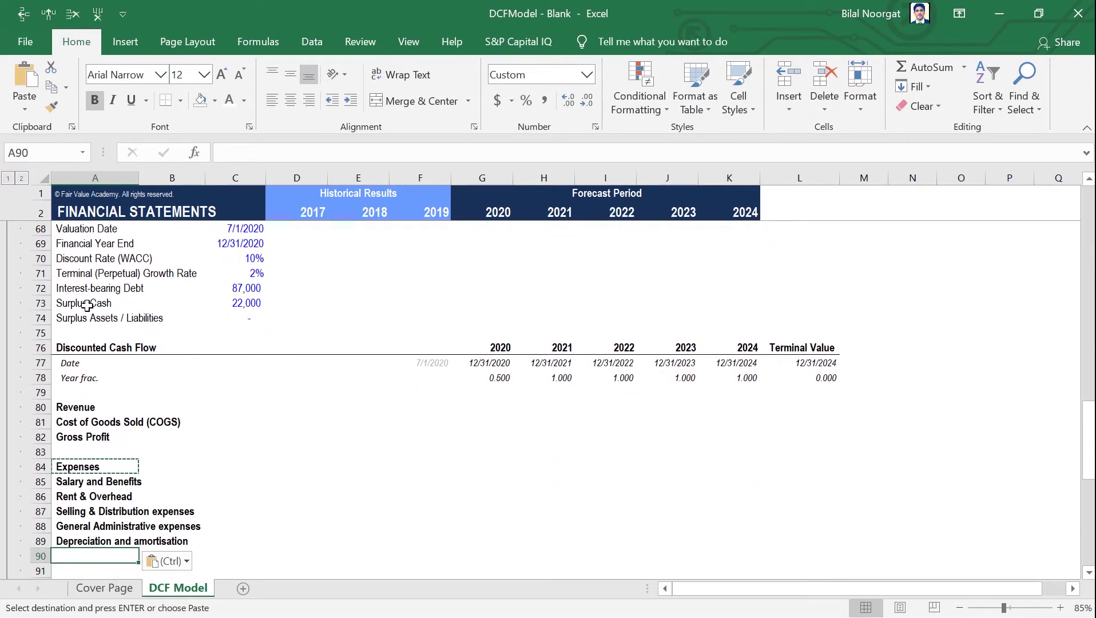
key(ctrl+v)
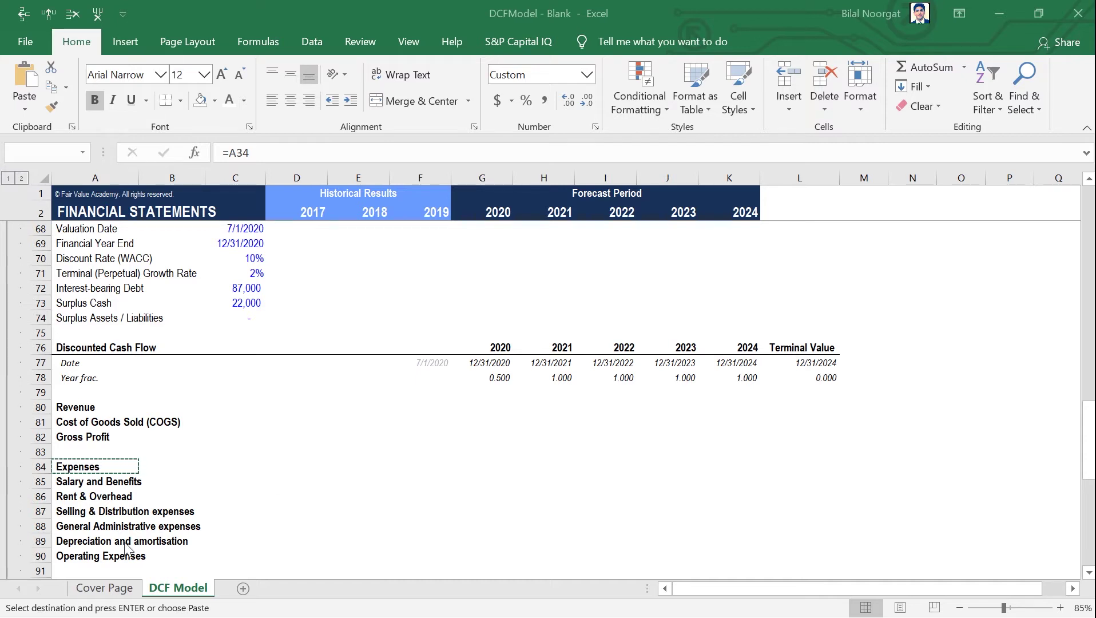
click(103, 554)
key(Escape)
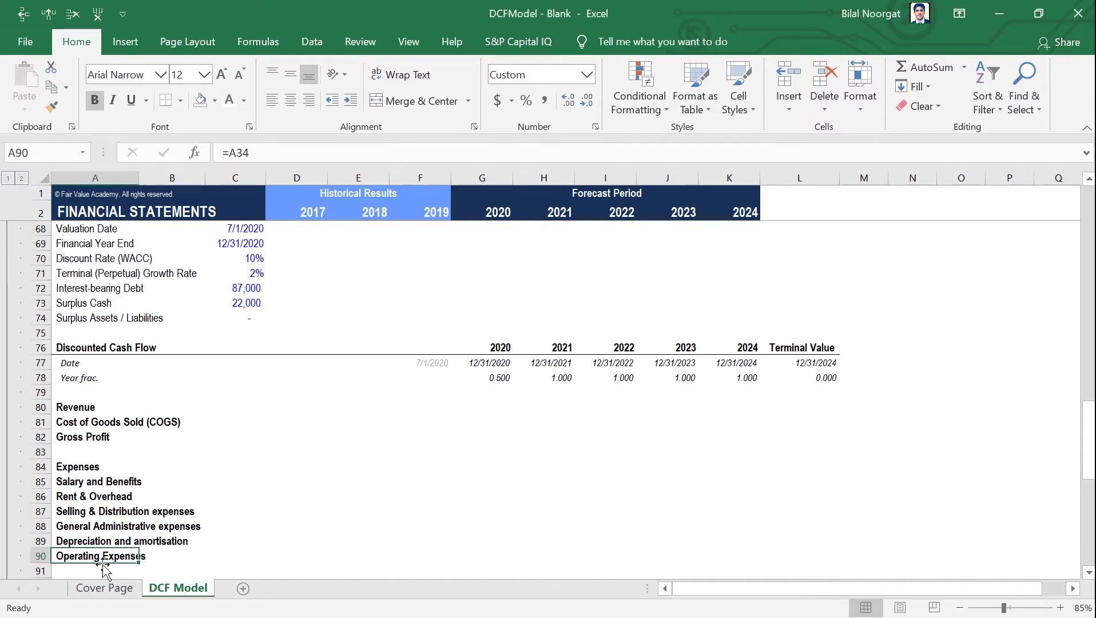
Link A92 to the Earnings Before Interest & Tax (EBIT) label in A36 of the Income Statement.
key(Down)
key(Down)
text(=)
scroll(102, 500, up, 13)
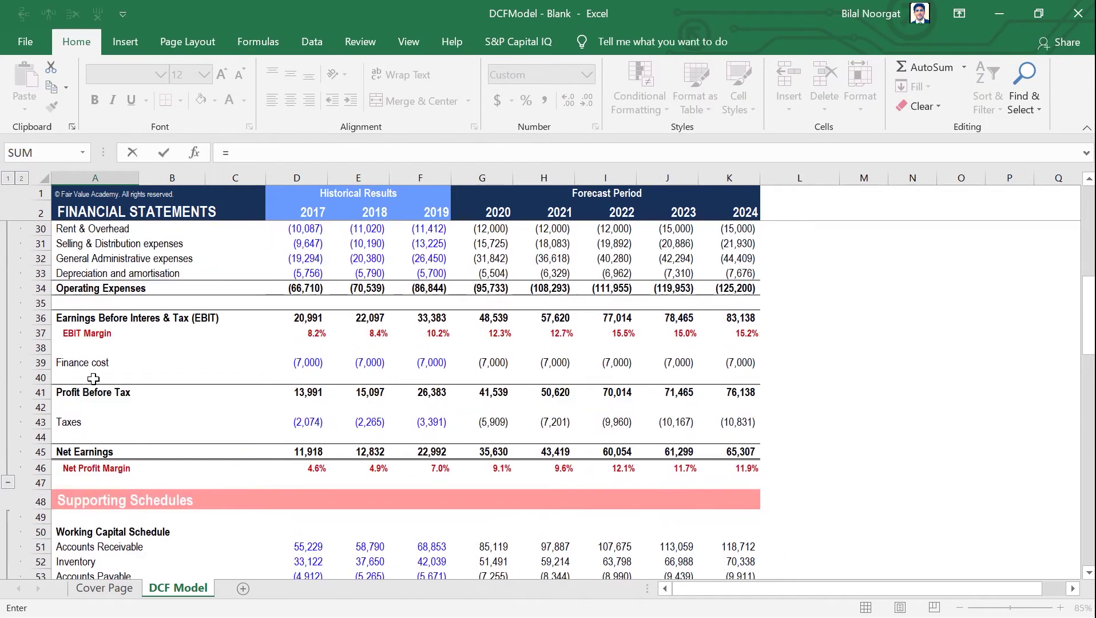
scroll(93, 378, up, 1)
click(95, 362)
key(Return)
Remove bold from the Cost of Goods Sold label in A81 and the individual expense labels in A85:A89.
scroll(92, 452, down, 2)
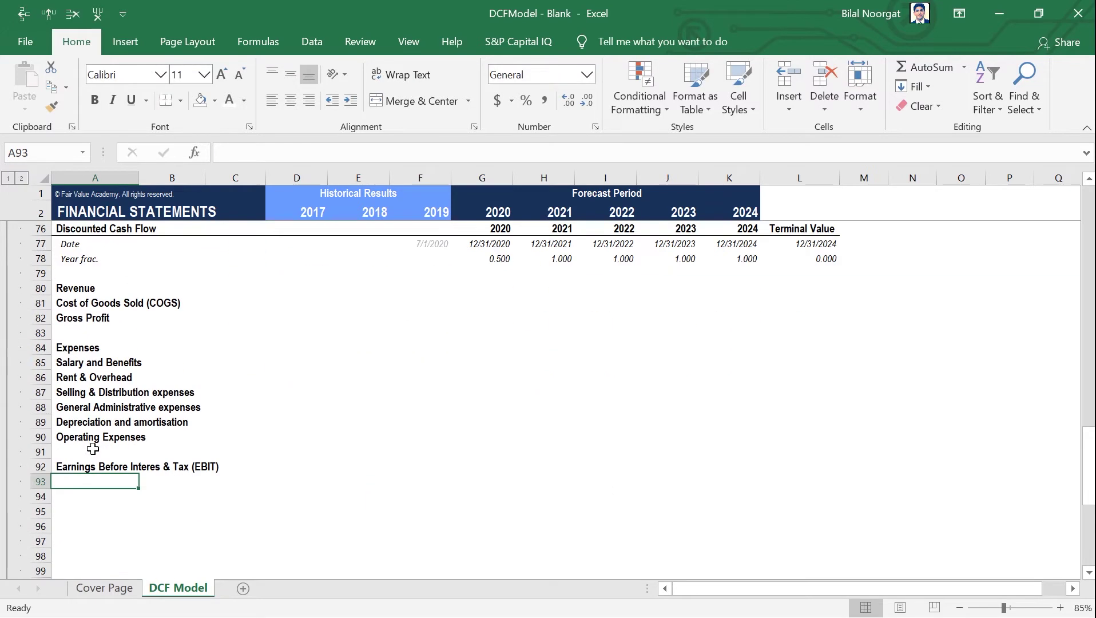
click(74, 305)
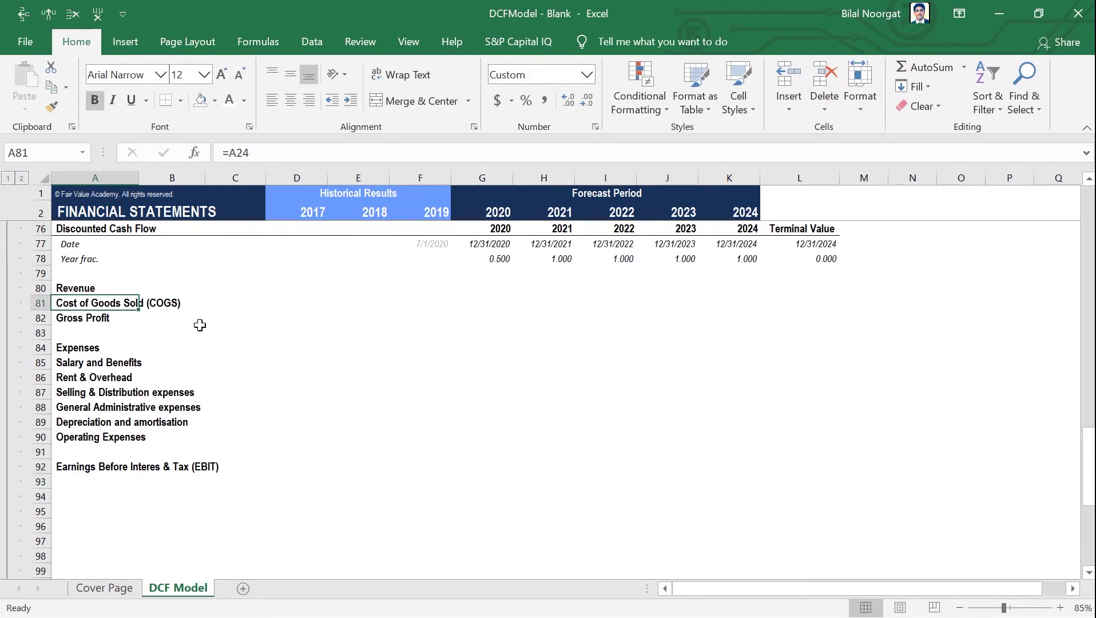
key(ctrl+b)
key(Down)
key(Down)
key(Down)
key(Down)
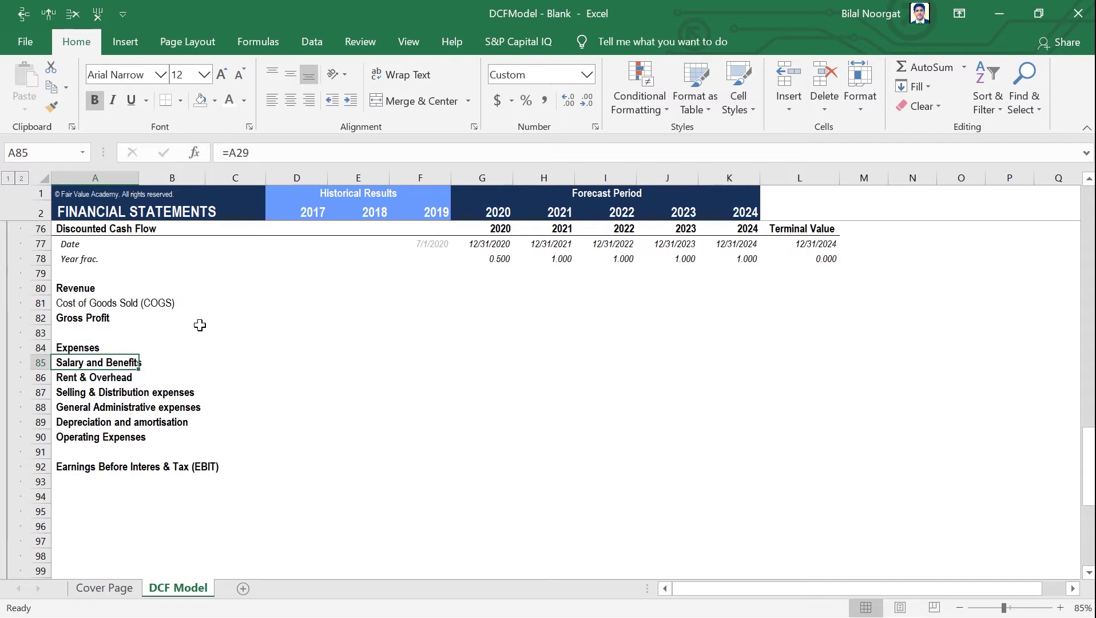
key(shift+Down)
key(shift+Down)
key(shift+Down)
key(shift+Down)
key(shift+Down)
key(shift+Up)
key(ctrl+b)
Review the linked row labels in column A from Revenue in row 80 to EBIT in row 92.
key(Down)
key(Down)
key(Down)
key(Down)
key(Down)
key(Down)
key(Down)
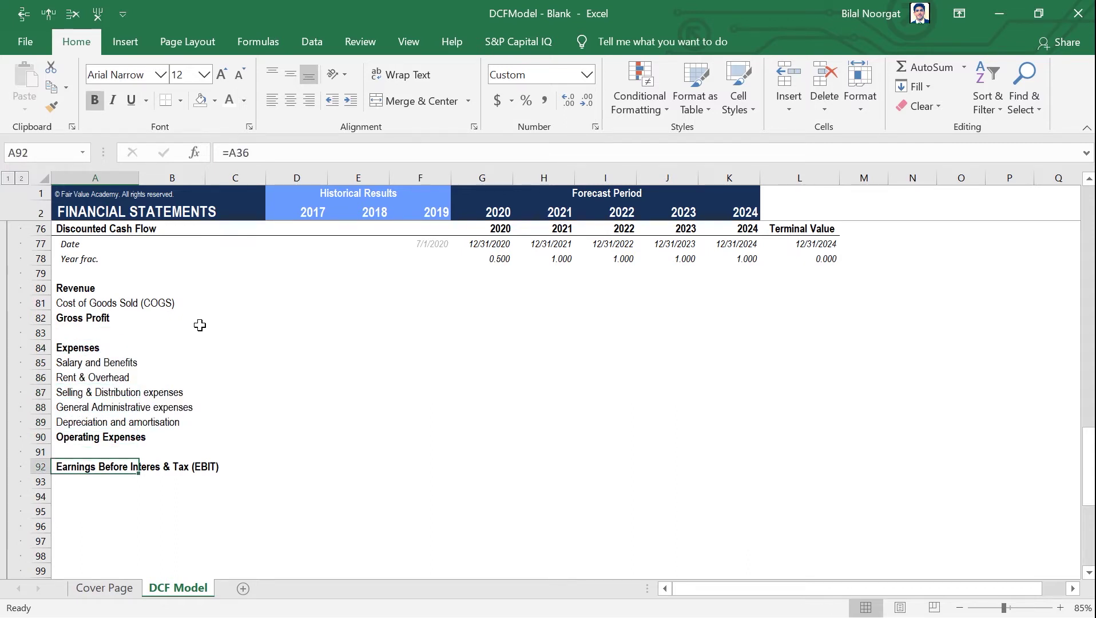
key(Up)
key(Up)
key(Up)
key(Up)
key(Up)
key(Up)
key(Up)
key(Up)
key(Up)
key(Up)
key(Up)
key(Up)
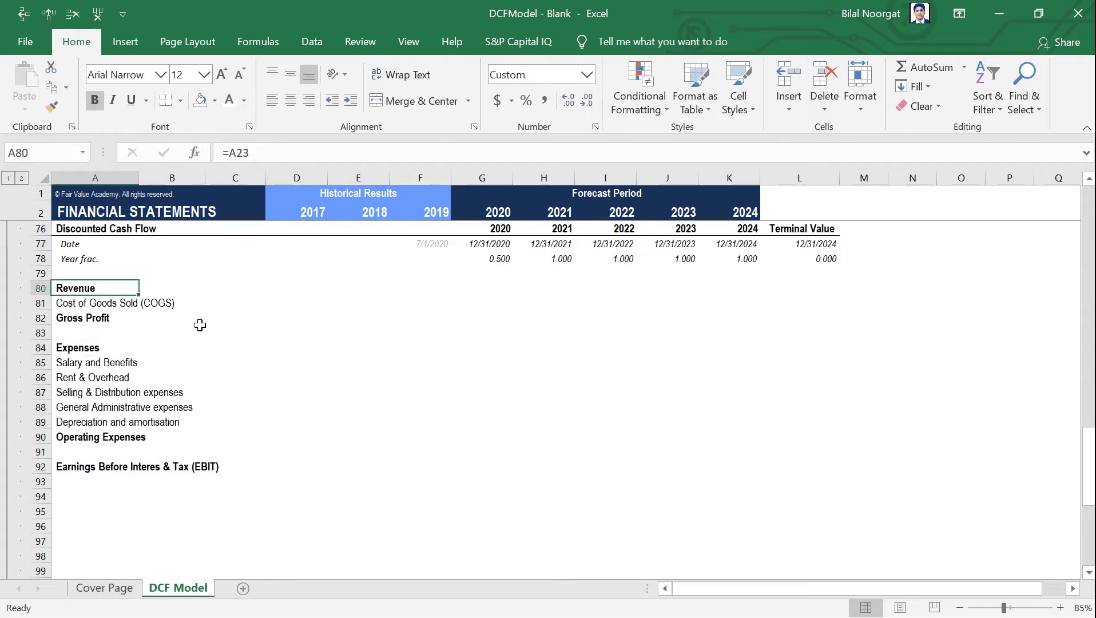
Examine the 2020 Date and Year frac. cells in G77 and G78 above the empty 2020 Revenue cell.
key(Right)
key(Right)
key(Right)
key(Right)
key(Right)
key(Right)
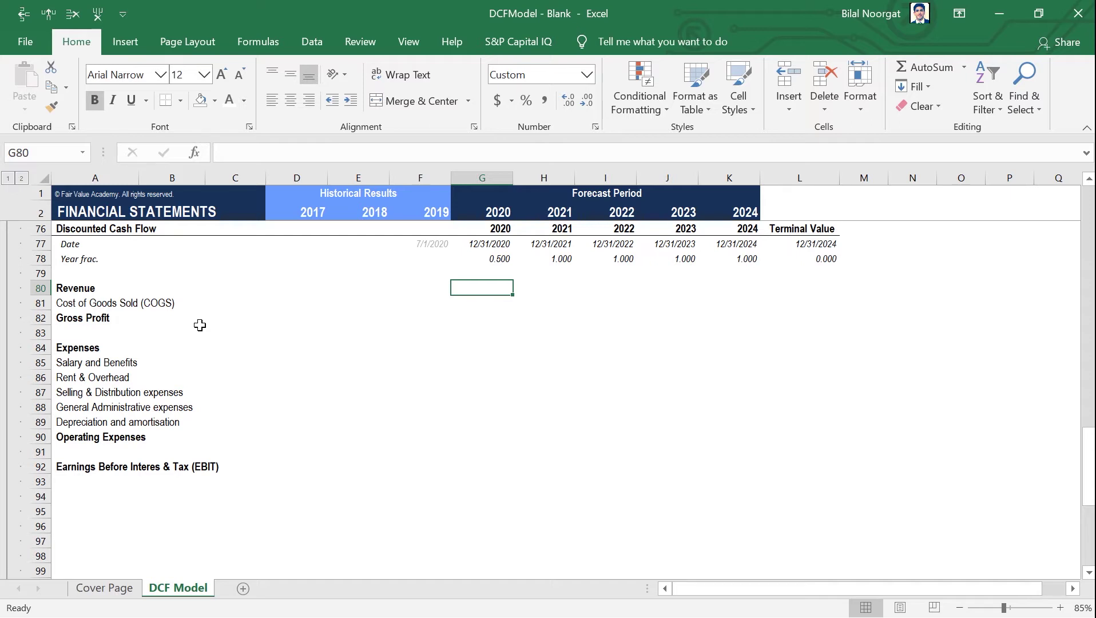
key(Up)
key(Up)
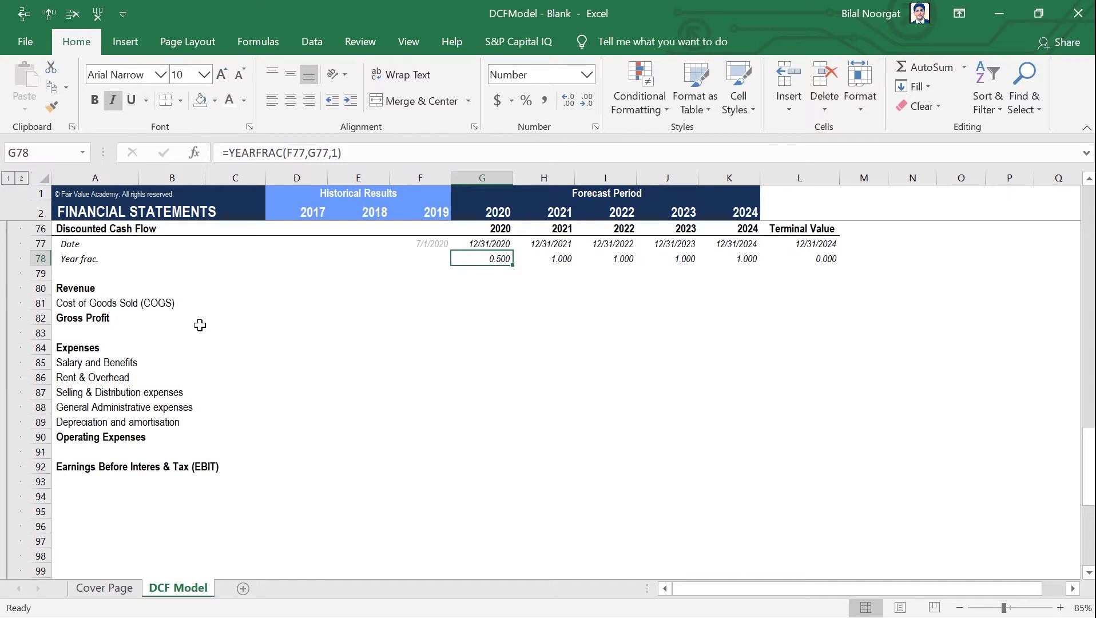
key(Up)
key(Left)
key(Right)
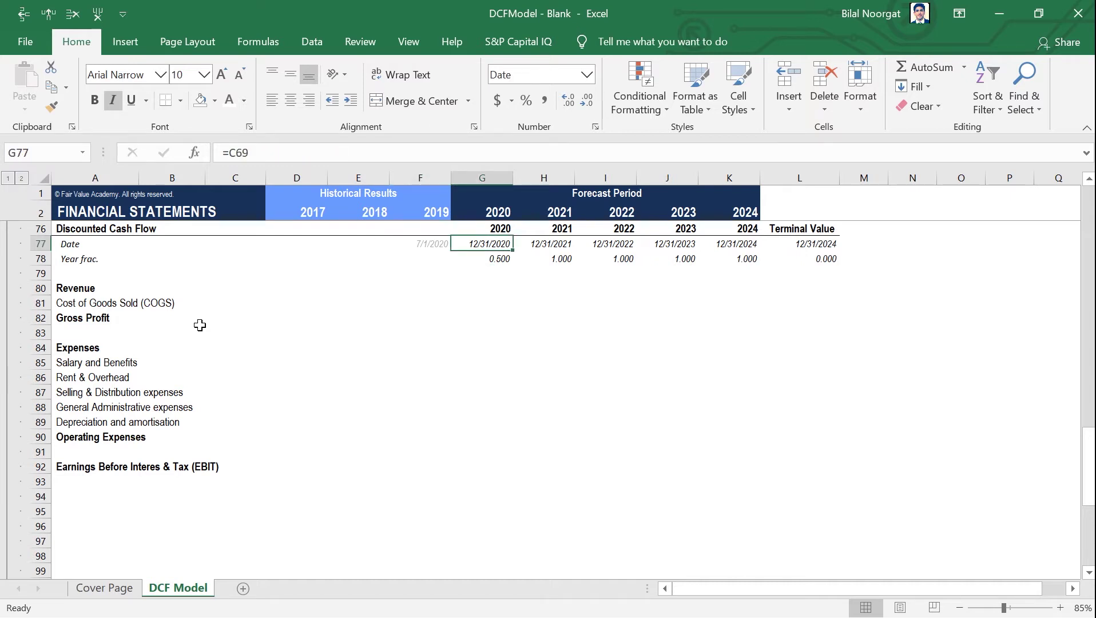
key(Down)
key(Down)
key(Down)
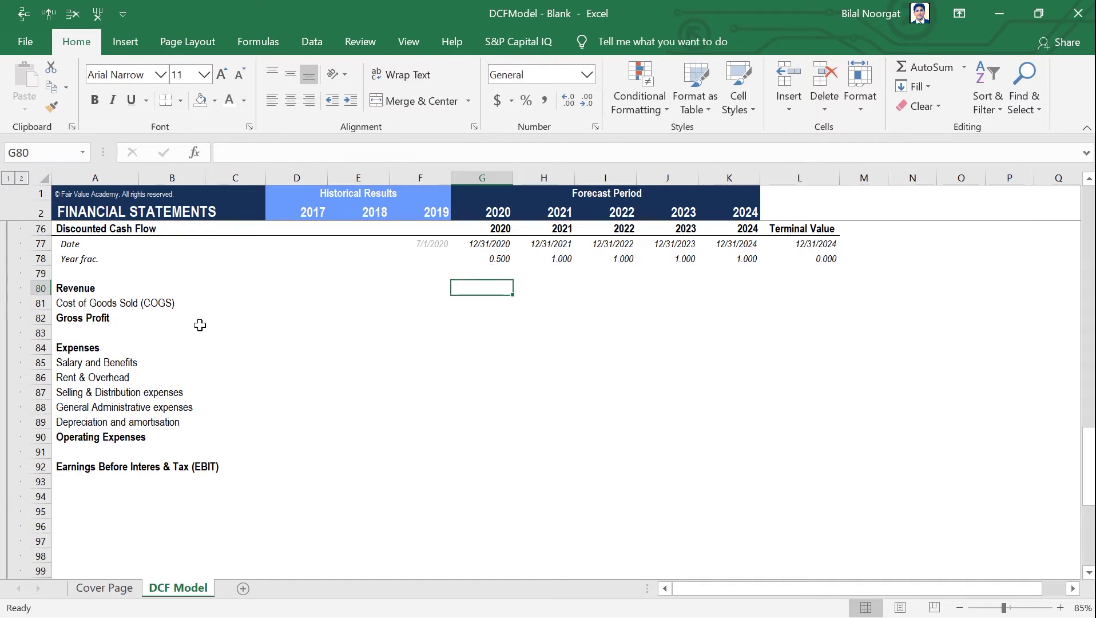
Examine the 2020 forecast figures in column G of the Income Statement, from Revenue to Operating Expenses.
key(Page_Up)
key(Page_Up)
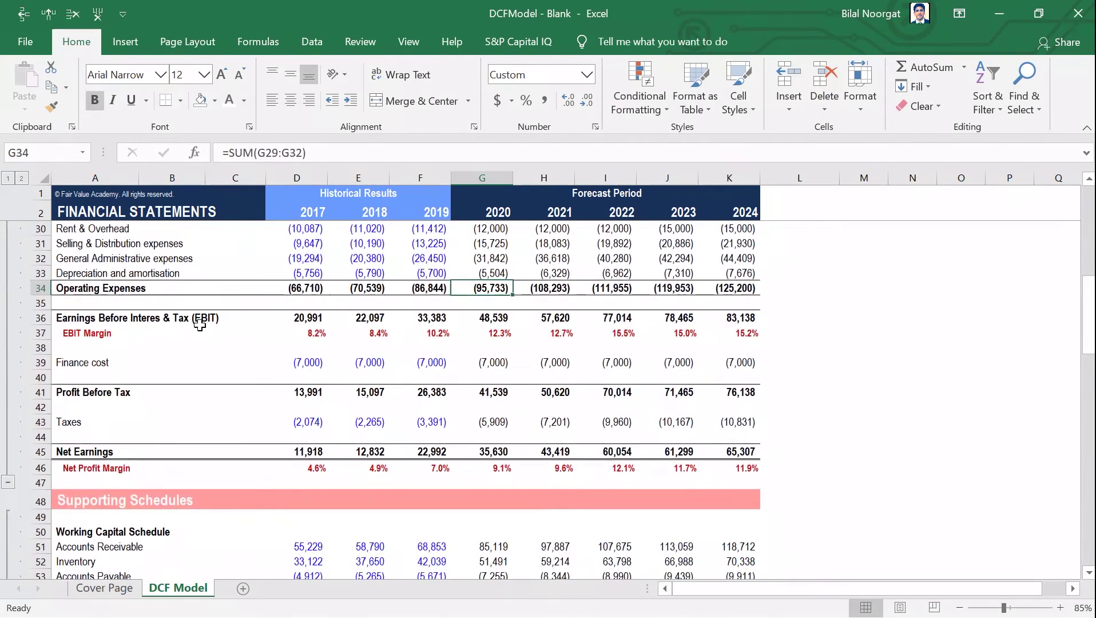
key(Up)
key(Up)
key(Up)
key(Up)
key(Page_Up)
key(Down)
key(Down)
key(Down)
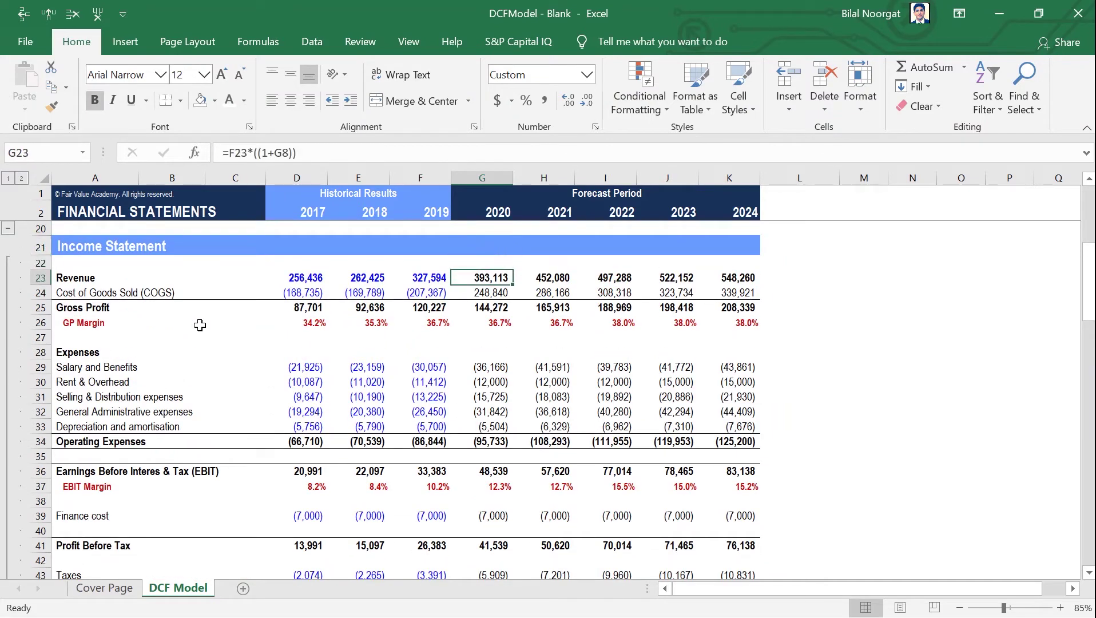
key(Down)
key(Up)
key(shift+Down)
key(shift+Down)
key(shift+Down)
key(shift+Down)
key(shift+Down)
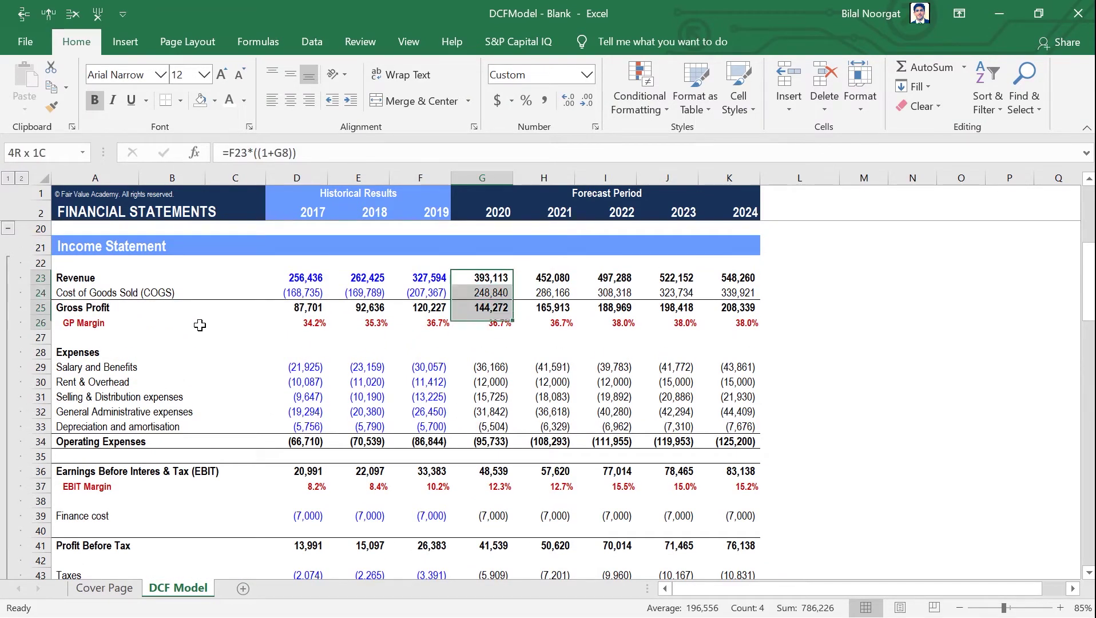
key(shift+Down)
key(shift+Down)
key(shift+Down)
key(shift+Down)
key(shift+Down)
key(shift+Down)
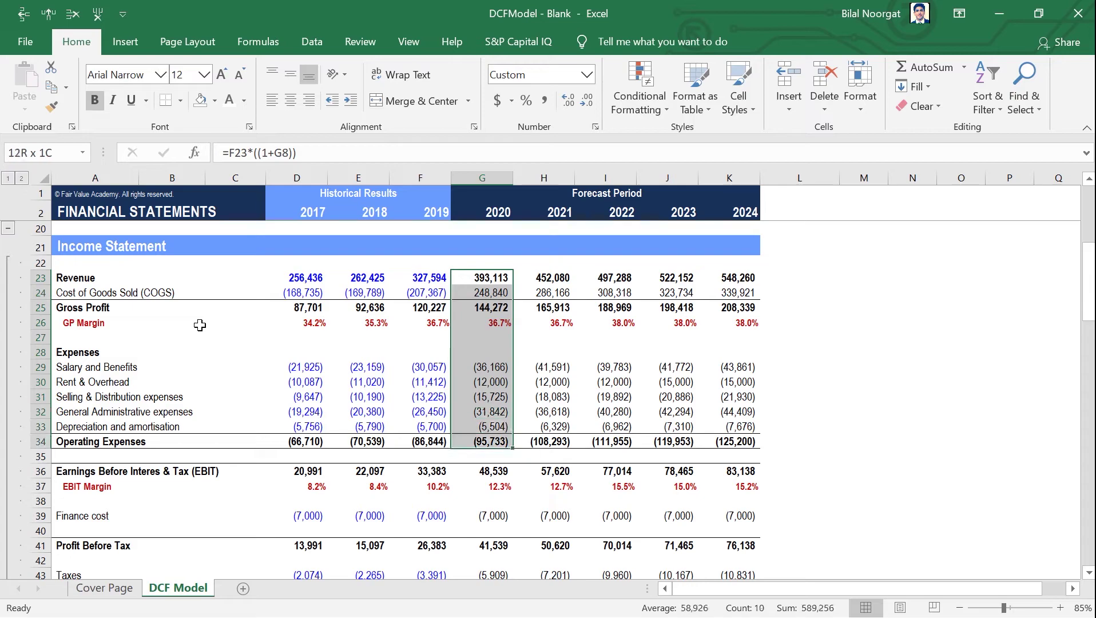
Enter =G$78*G23 in G80 to prorate the 2020 Income Statement Revenue by the year fraction, keeping row 78 fixed.
key(Page_Down)
key(Page_Down)
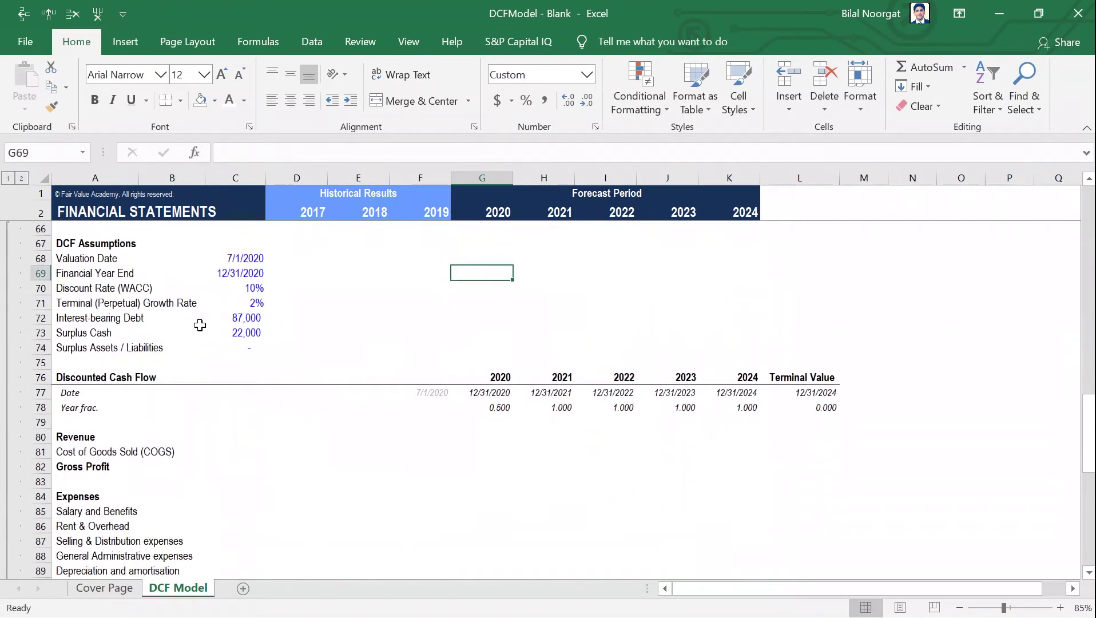
key(Down)
key(Down)
key(Down)
key(Down)
key(Down)
key(Down)
key(Down)
key(Down)
key(Down)
key(Down)
key(Down)
key(Up)
key(Up)
key(Up)
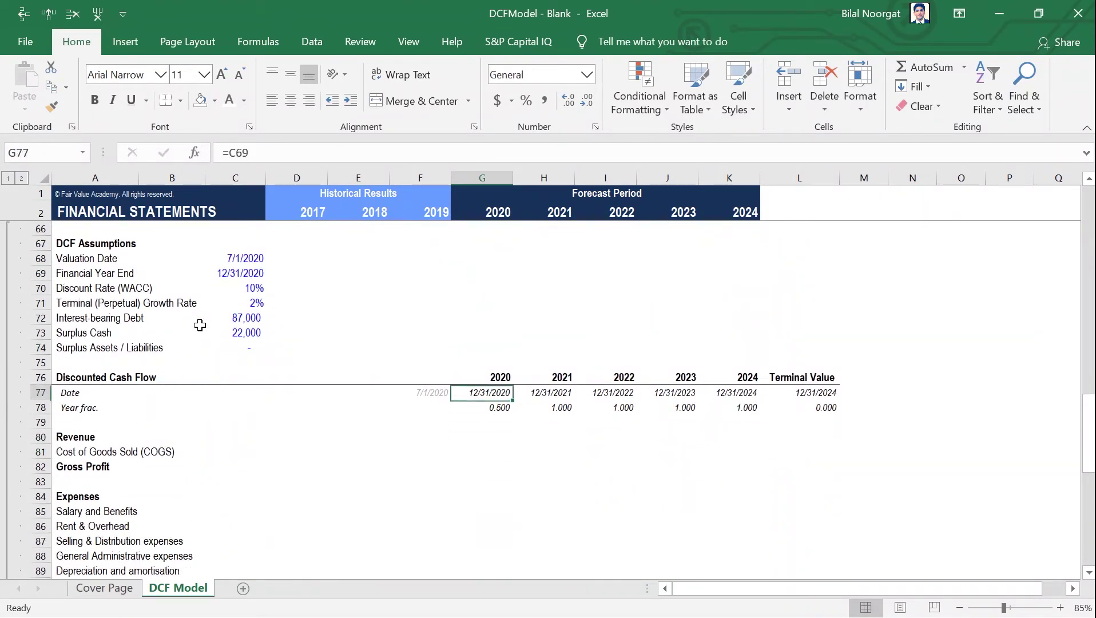
key(Down)
key(Down)
key(Down)
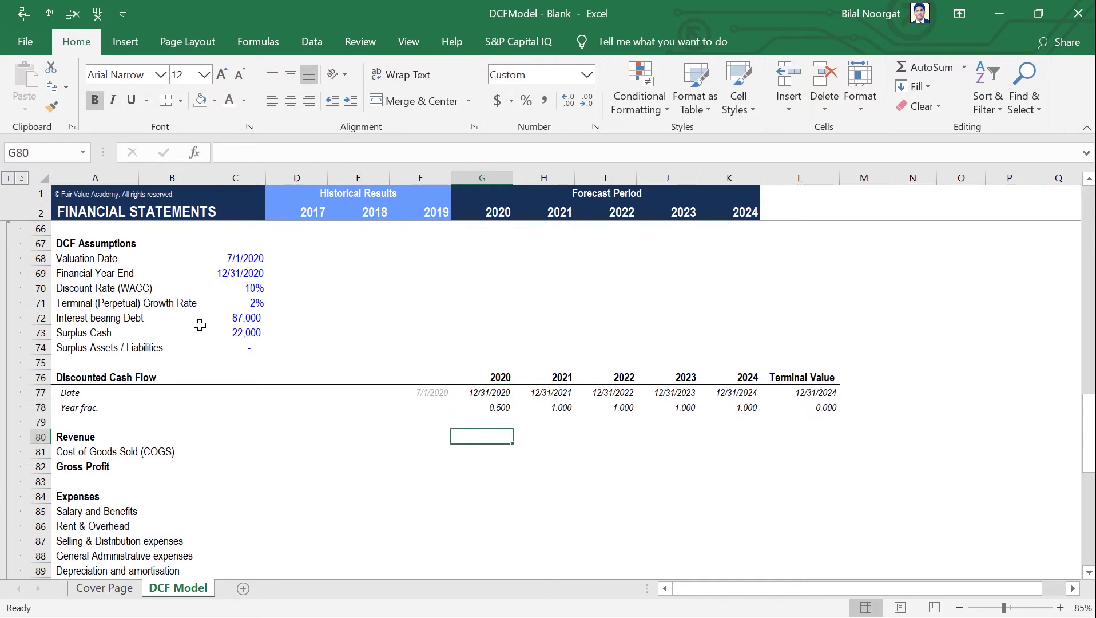
text(=)
key(Up)
key(Up)
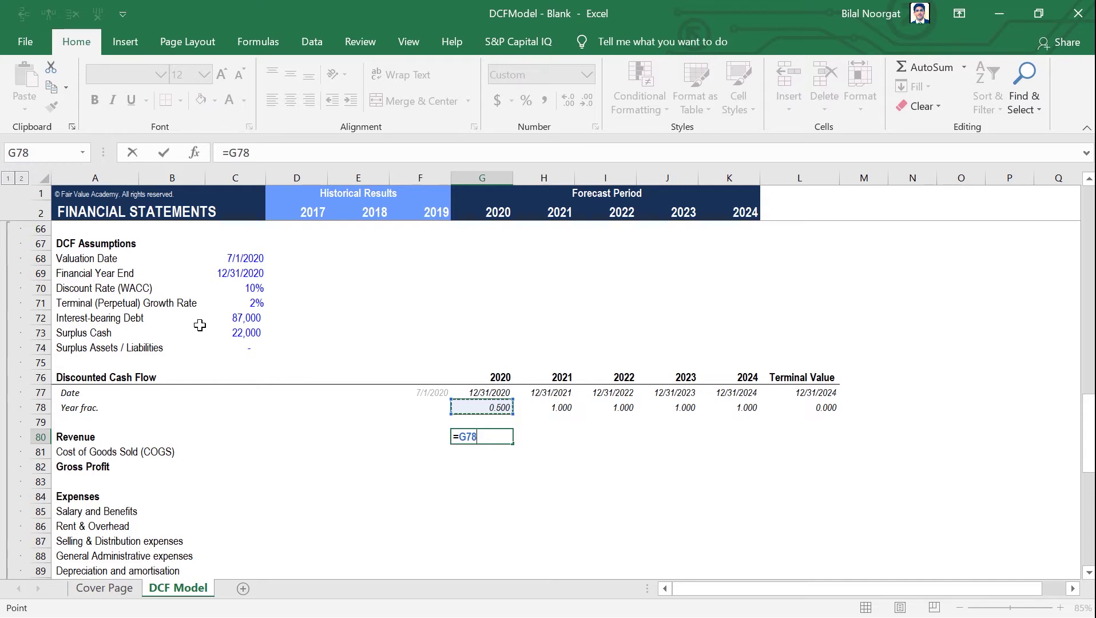
key(F4)
key(F4)
text(*)
scroll(534, 380, up, 11)
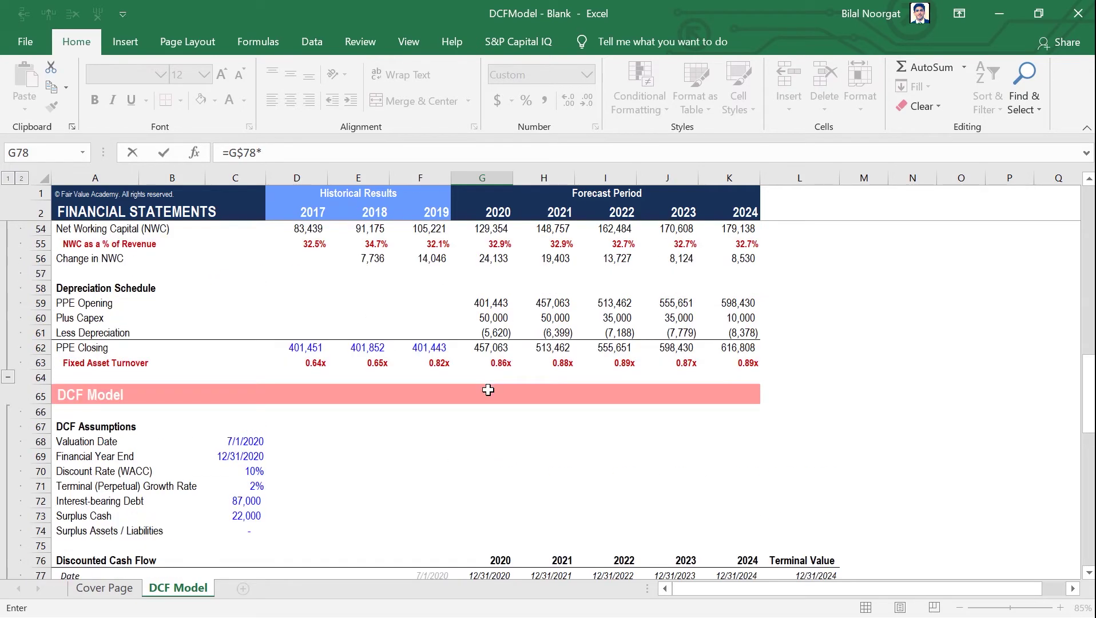
scroll(488, 390, up, 4)
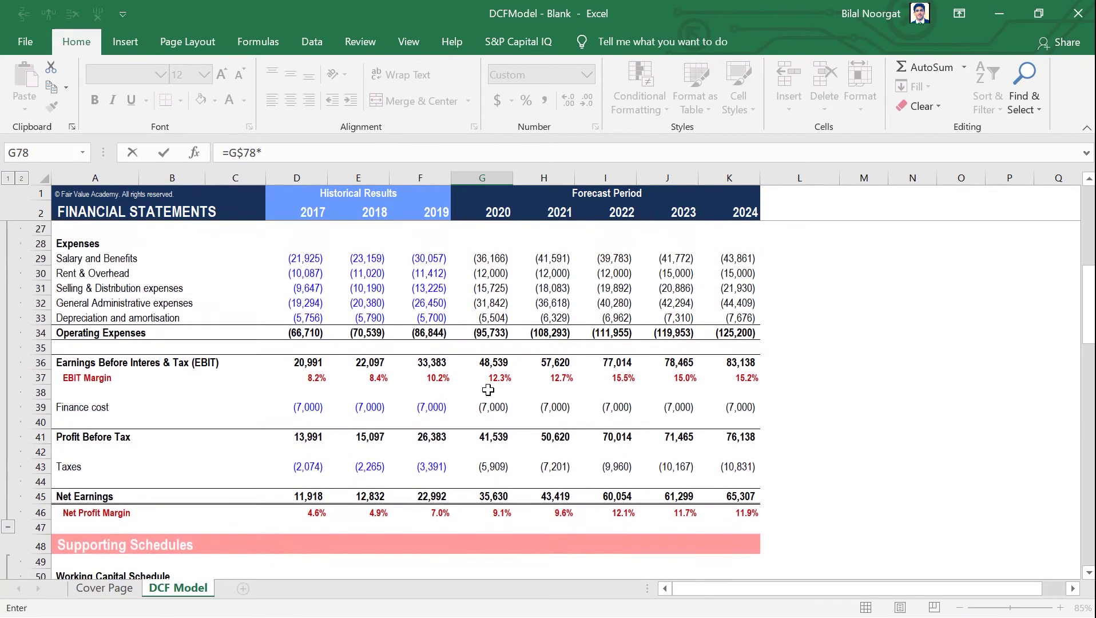
click(491, 264)
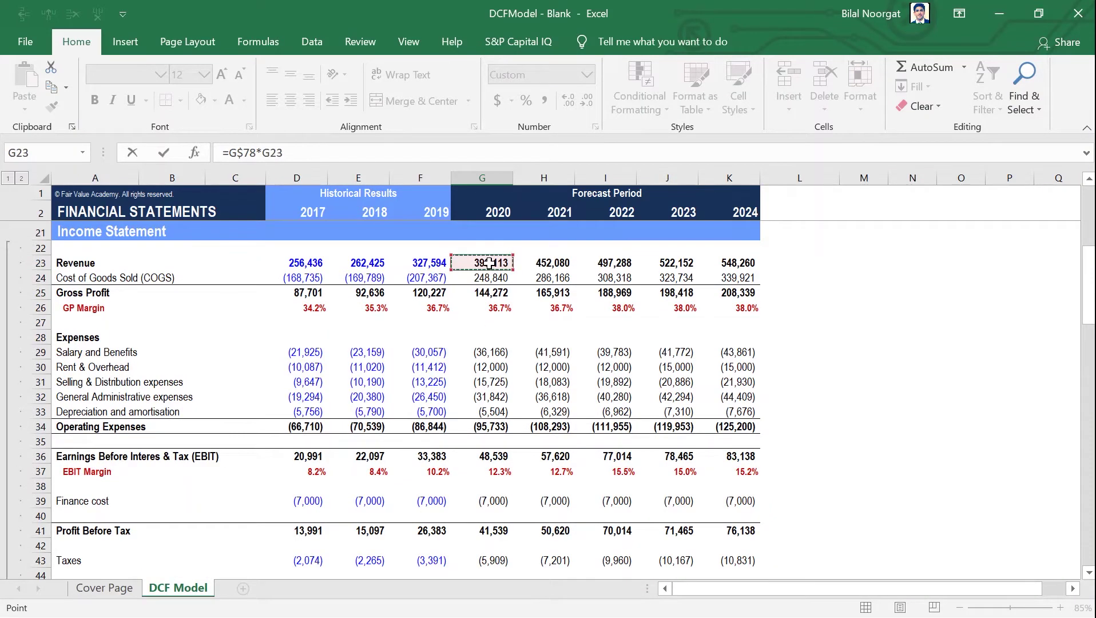
key(Return)
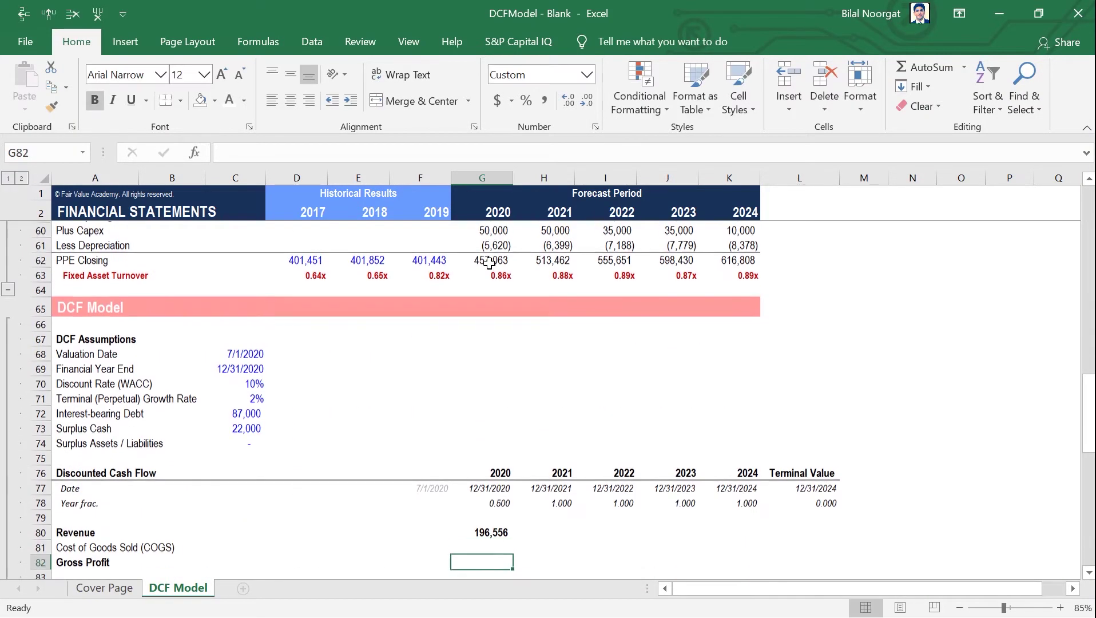
Check the 2020 Revenue formula in G80 and fill it across the 2021 to 2024 forecast columns (H80:K80).
key(Up)
key(F2)
scroll(492, 286, up, 13)
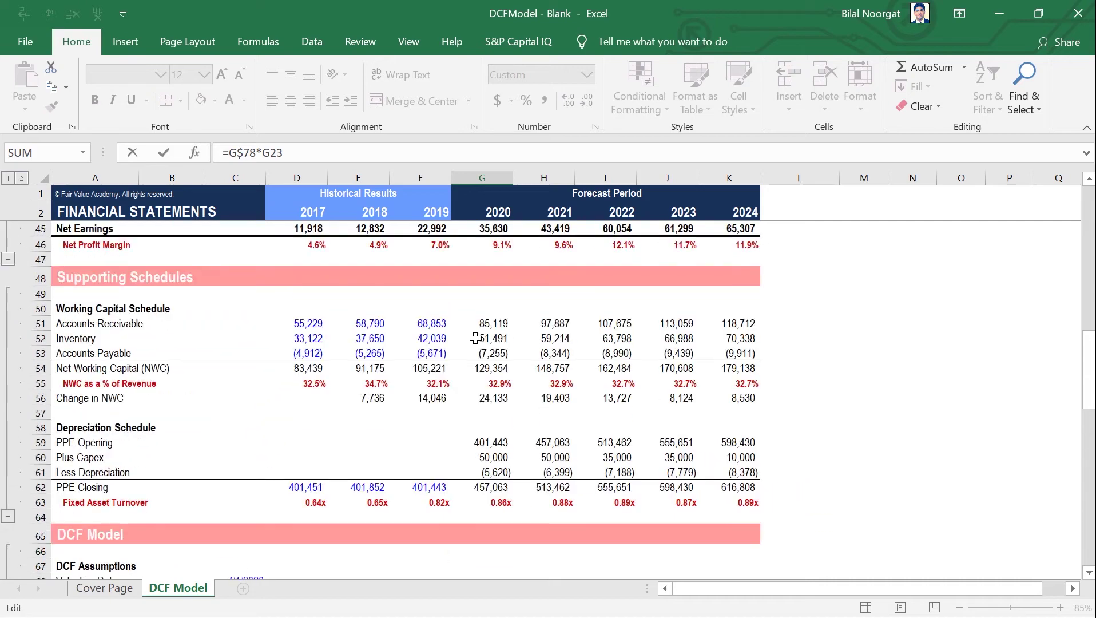
key(Escape)
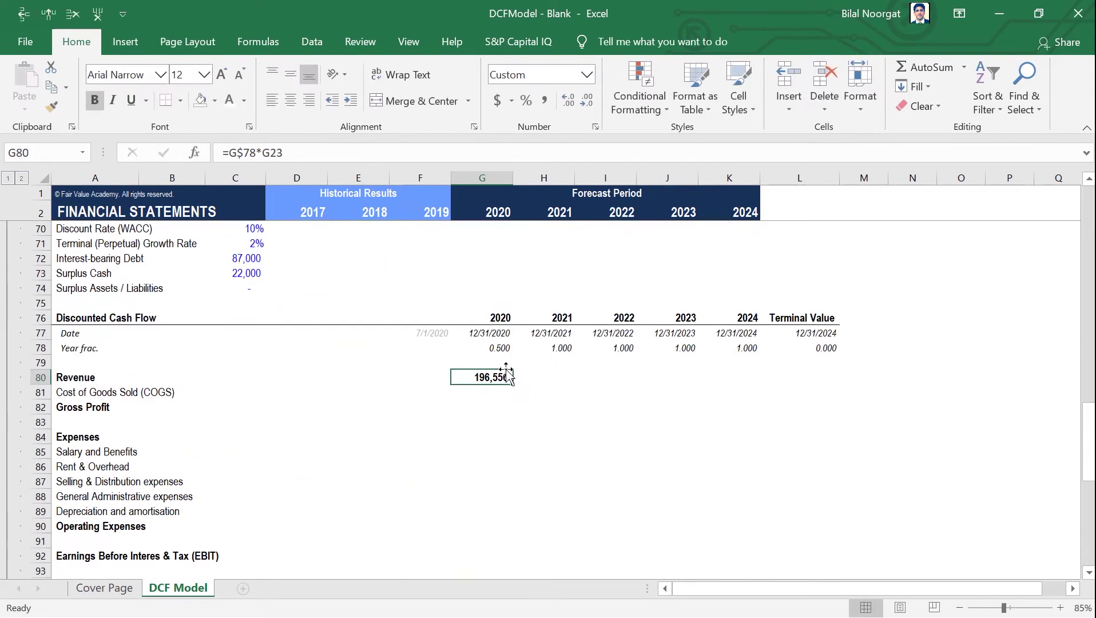
key(shift+Right)
key(shift+Right)
key(shift+Right)
key(shift+Right)
key(shift+Right)
key(shift+Left)
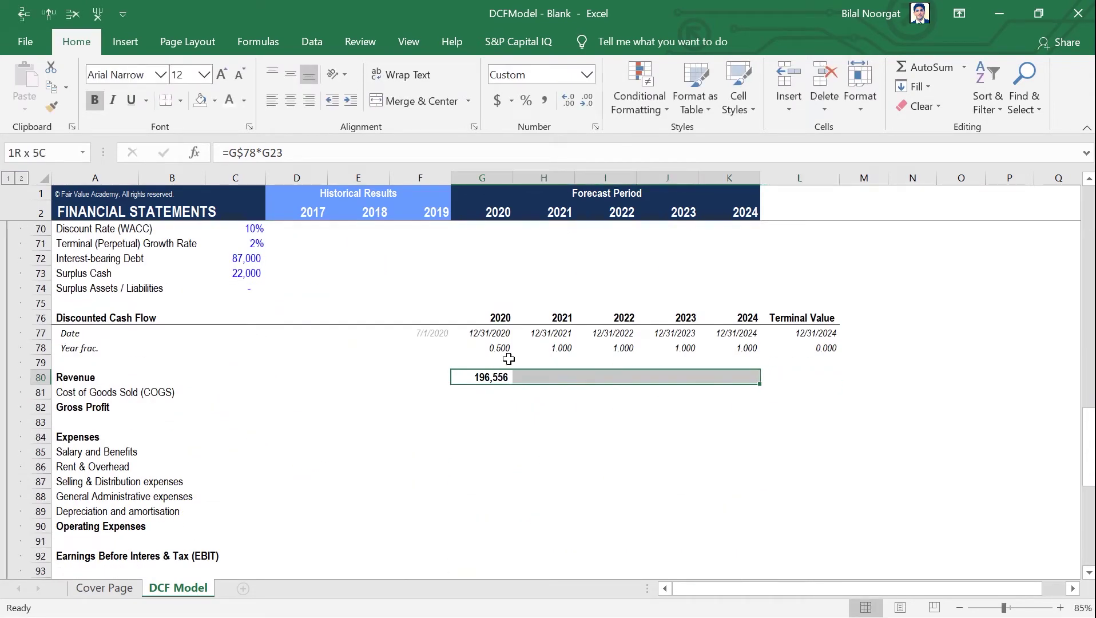
key(ctrl+r)
key(Right)
key(Right)
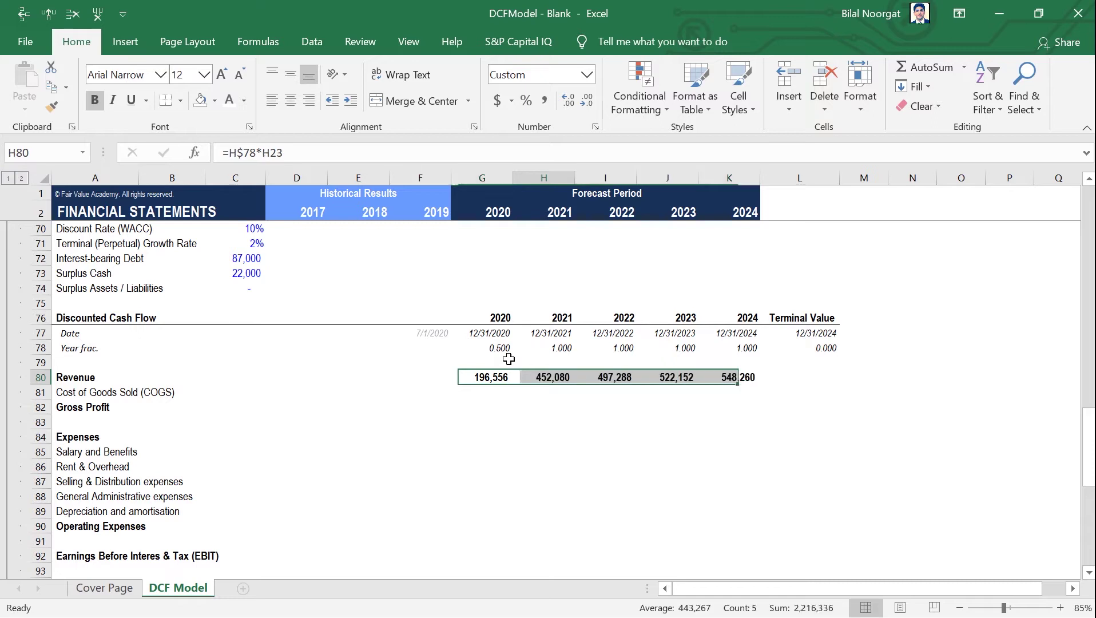
key(Left)
key(Left)
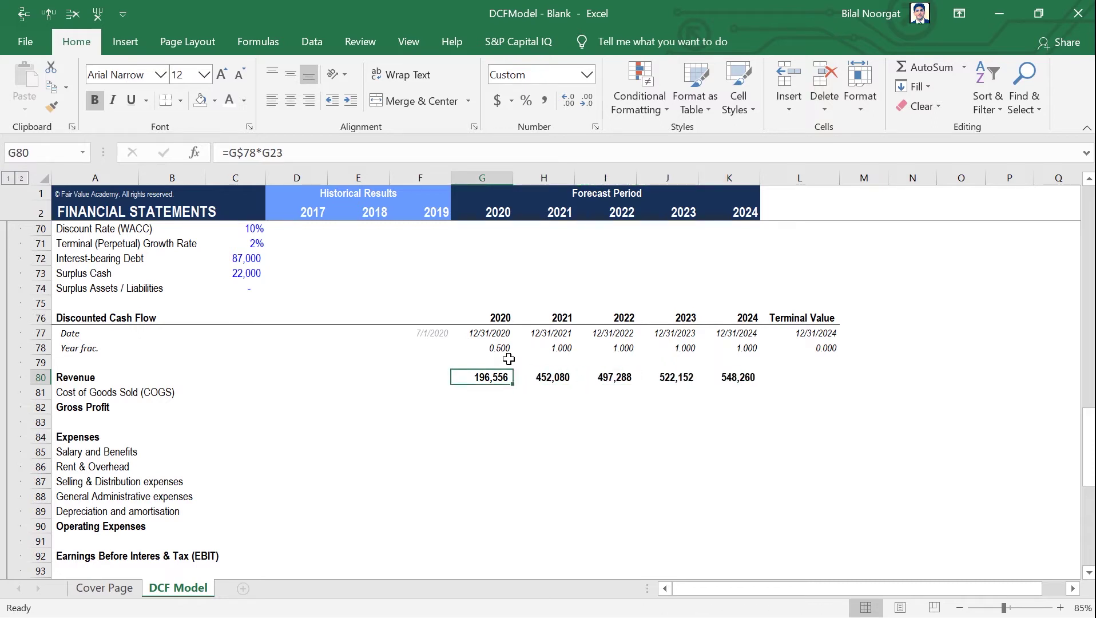
Copy the Revenue formulas in G80:K80 to the Cost of Goods Sold and Gross Profit rows (G81:K82).
key(shift+Right)
key(shift+Right)
key(shift+Right)
key(shift+Right)
key(ctrl+c)
key(Down)
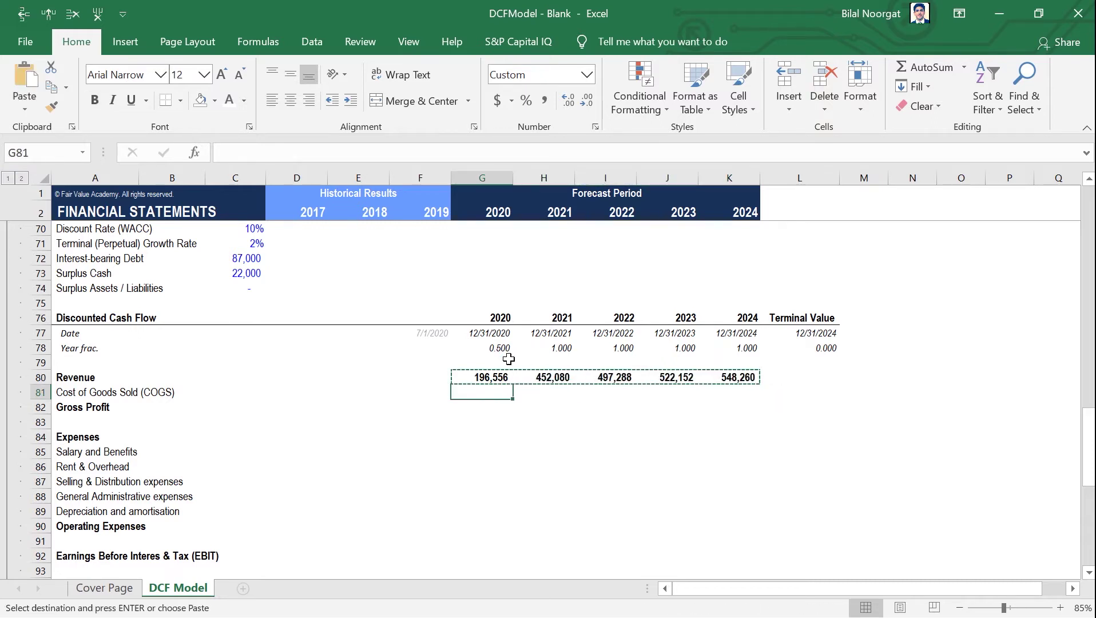
key(shift+Down)
key(shift+Right)
key(shift+Right)
key(shift+Right)
key(shift+Right)
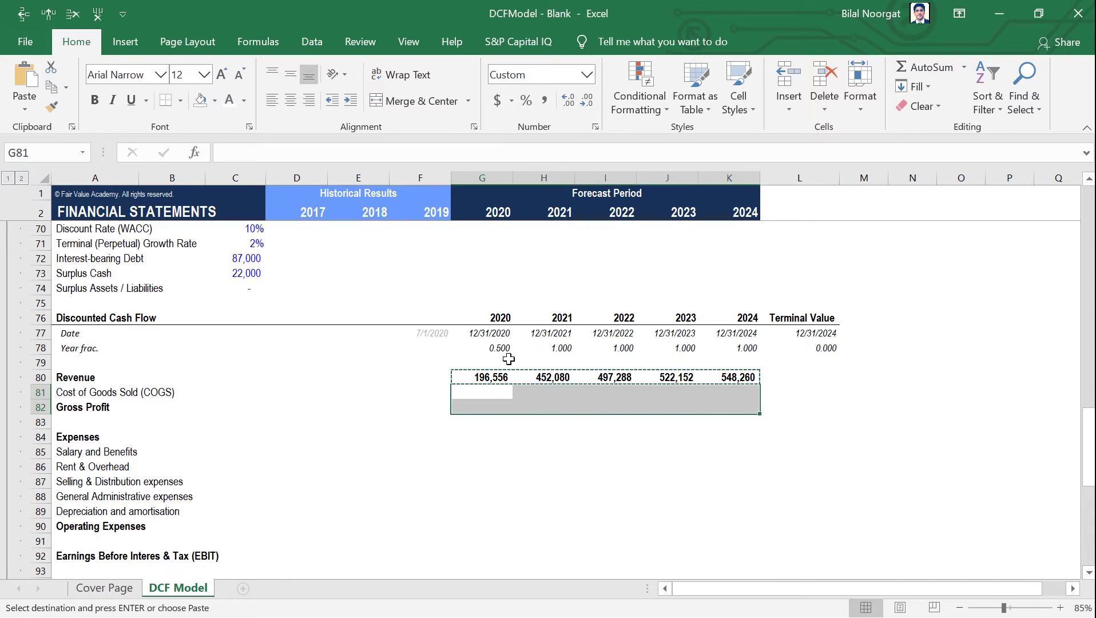
key(ctrl+v)
key(Escape)
Remove the bold formatting from the Cost of Goods Sold figures in G81:K81.
key(Left)
key(Right)
key(Down)
key(Up)
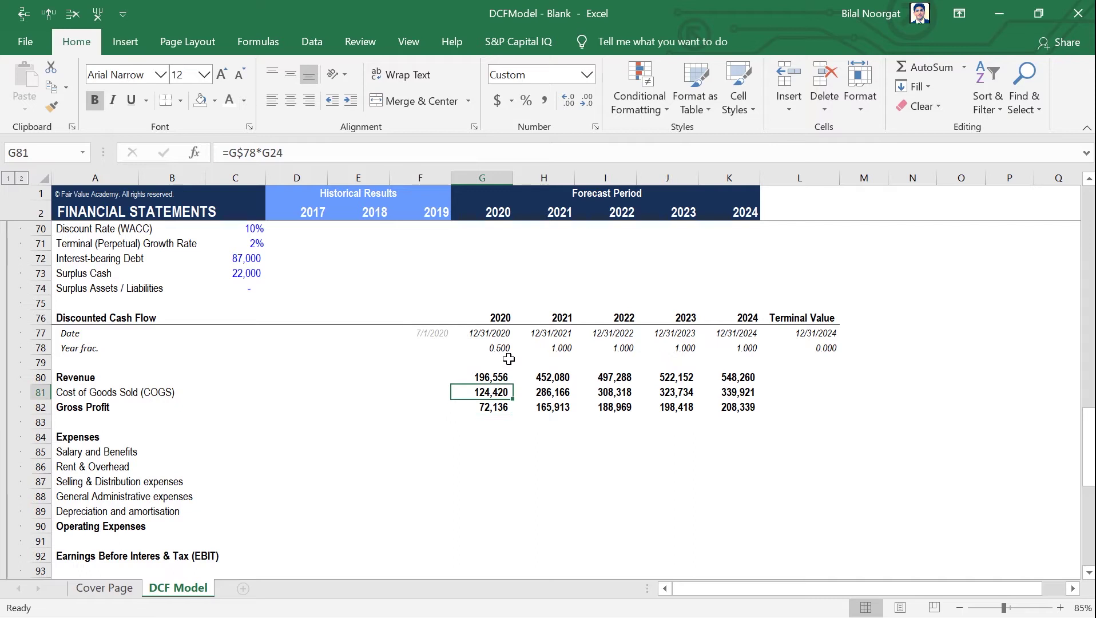
key(shift+Right)
key(shift+Right)
key(shift+Right)
key(shift+Right)
key(ctrl+b)
Enter =G$78*G29 in G85 to prorate the 2020 Salary and Benefits by the year fraction, keeping row 78 fixed.
key(Down)
key(Down)
key(Down)
key(Down)
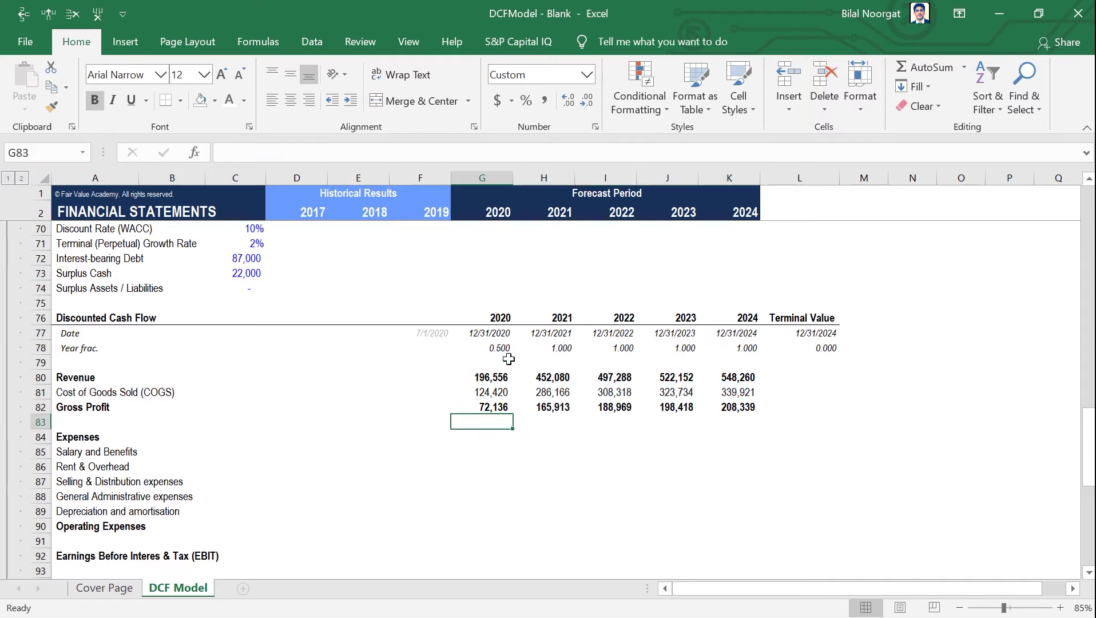
text(=)
key(Up)
key(Up)
key(Up)
key(Up)
key(Up)
key(Up)
key(Up)
key(F4)
key(F4)
text(*)
scroll(474, 376, up, 1)
scroll(475, 376, up, 17)
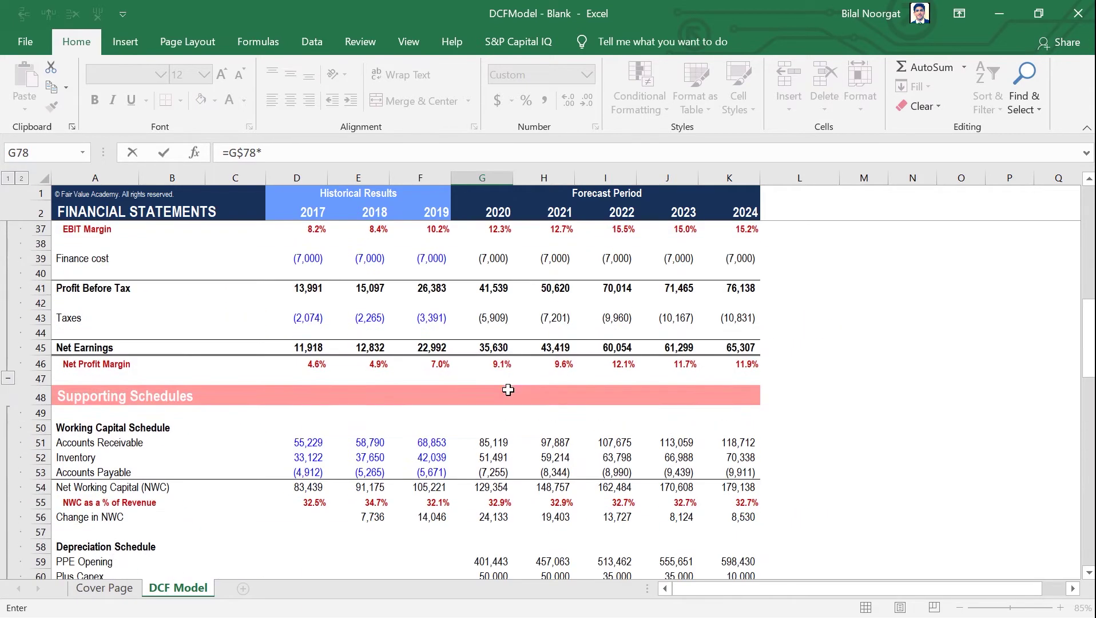
click(491, 382)
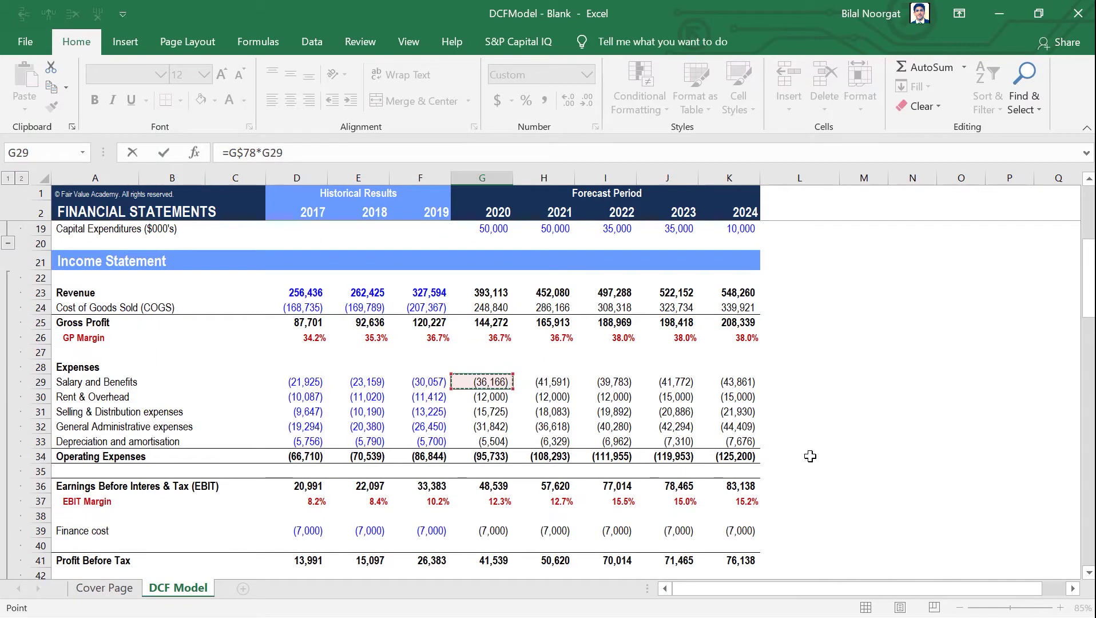
key(Return)
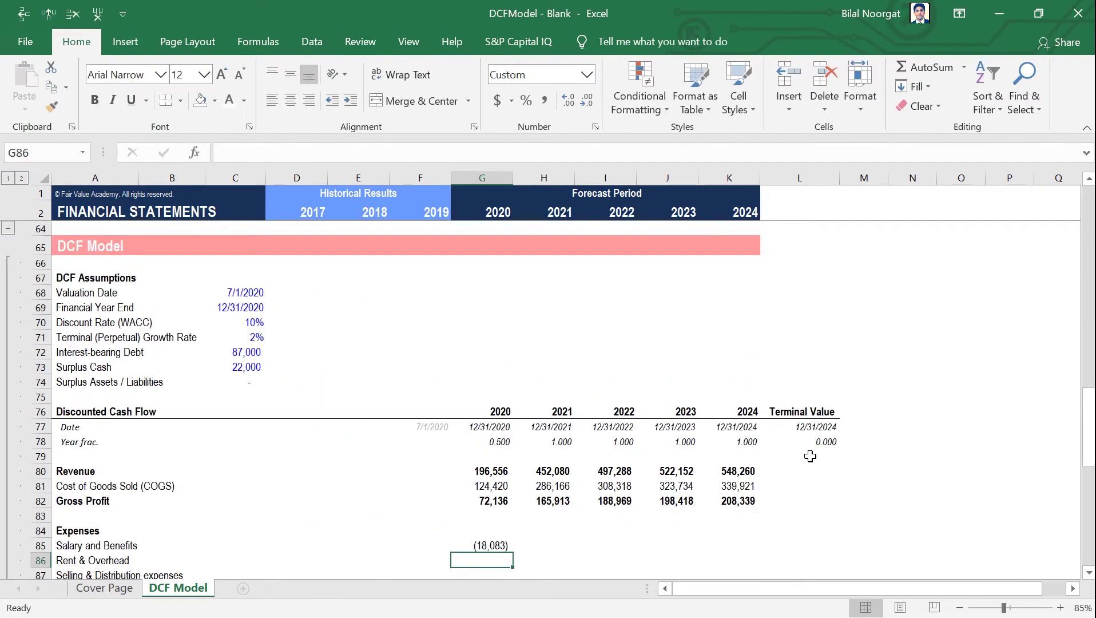
Fill the 2020 Salary and Benefits formula from G85 down through Operating Expenses in G90.
scroll(810, 456, down, 2)
key(Up)
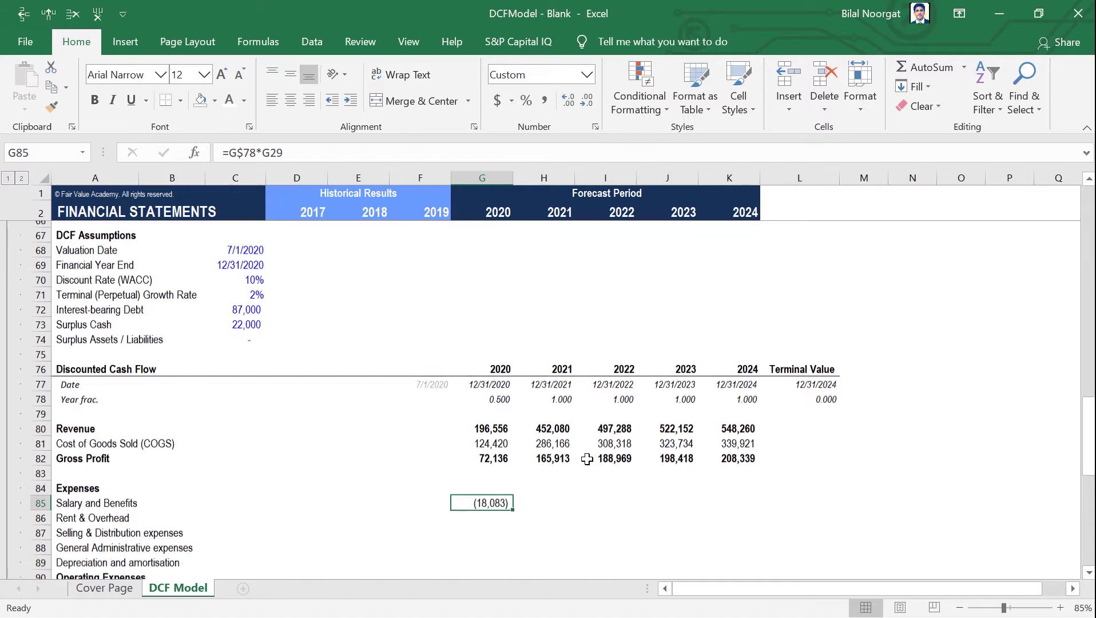
scroll(587, 459, down, 2)
key(shift+Down)
key(shift+Down)
key(shift+Down)
key(shift+Down)
key(shift+Down)
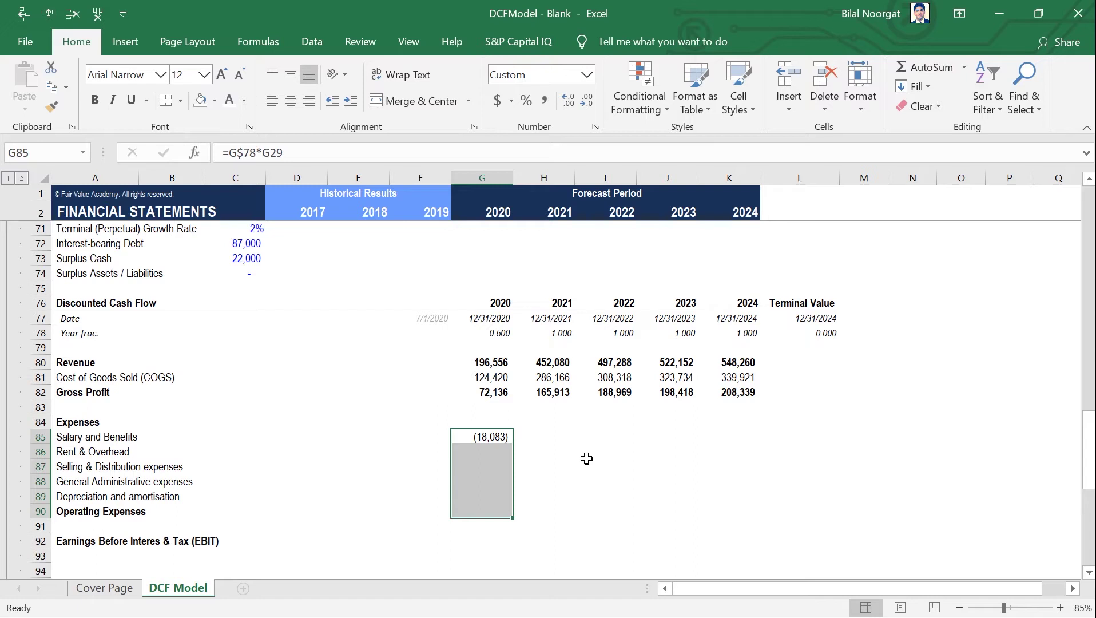
key(ctrl+d)
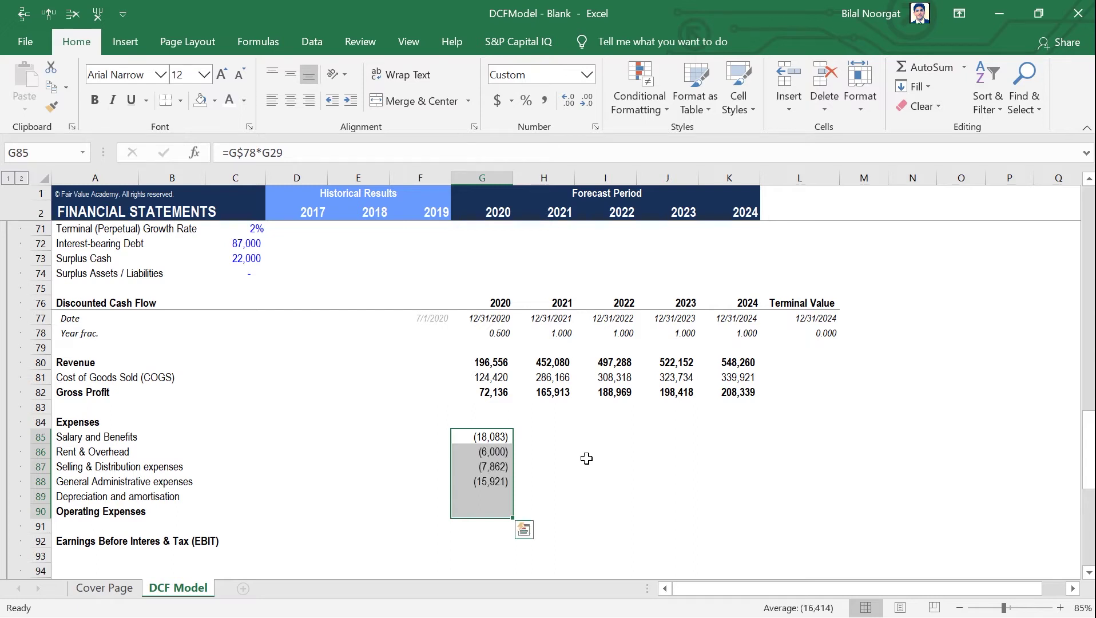
Fill the 2020 expense formulas in G85:G90 across the 2021 to 2024 columns (H:K).
key(shift+Right)
key(shift+Right)
key(shift+Right)
key(shift+Right)
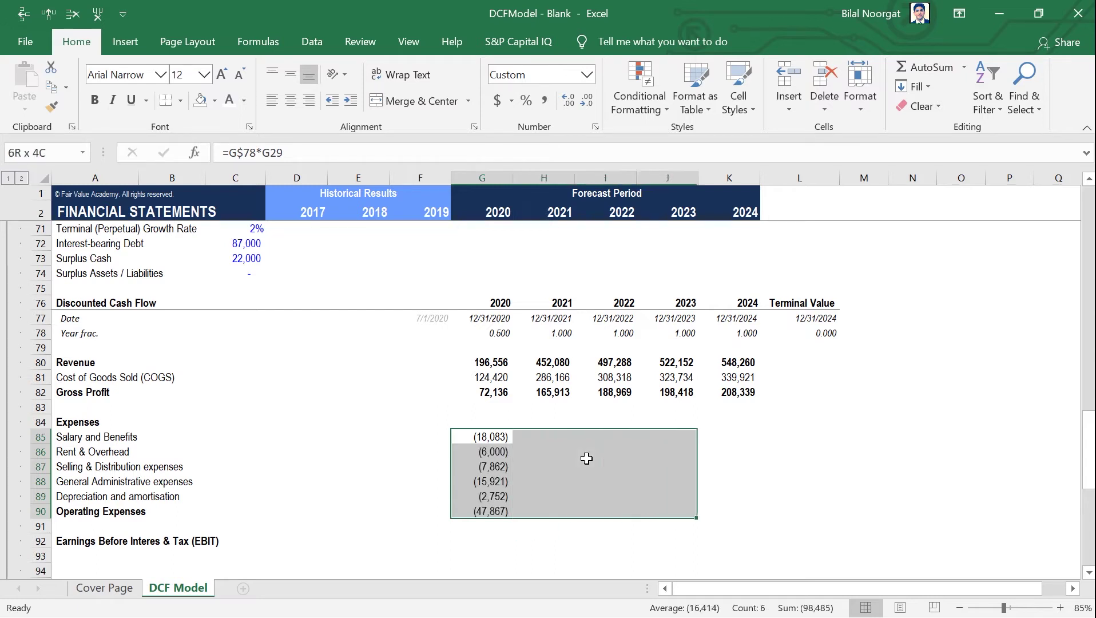
key(ctrl+r)
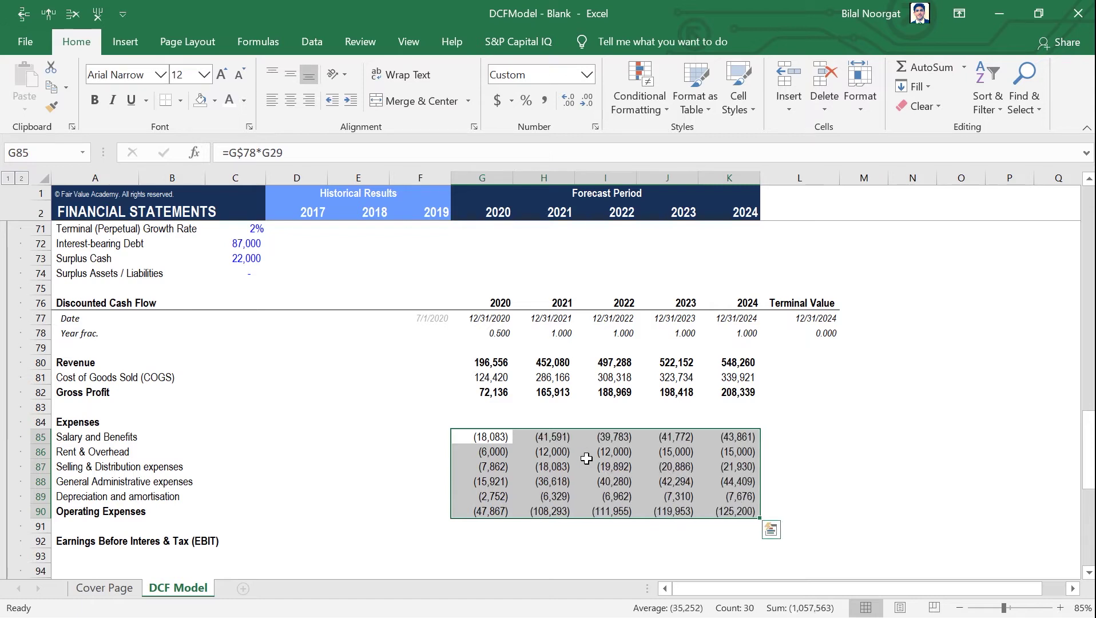
Enter =G$78*G36 in G92 to prorate the 2020 EBIT by the year fraction, keeping row 78 fixed.
key(Up)
key(Down)
key(Down)
key(Down)
key(Down)
key(Down)
key(Down)
key(Down)
key(Down)
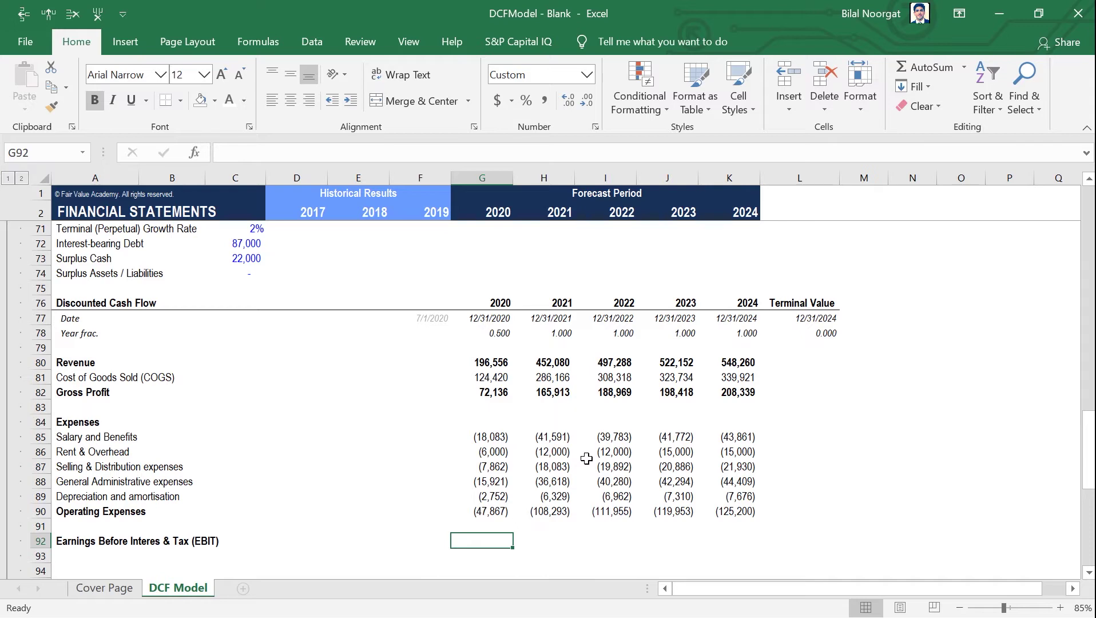
text(=)
click(500, 336)
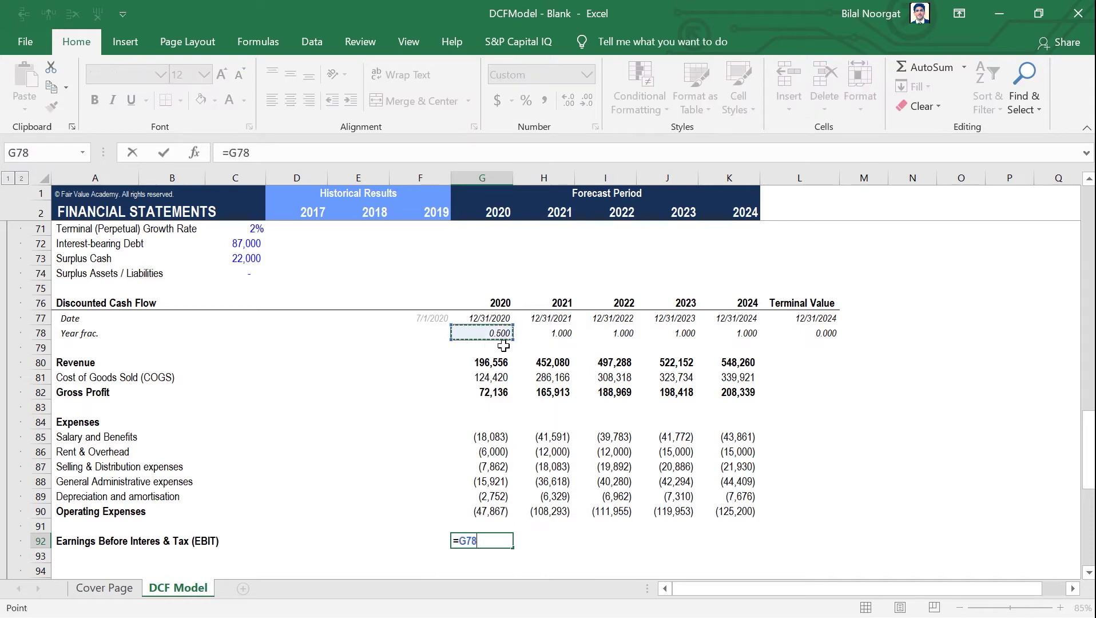
key(F4)
key(F4)
text(*)
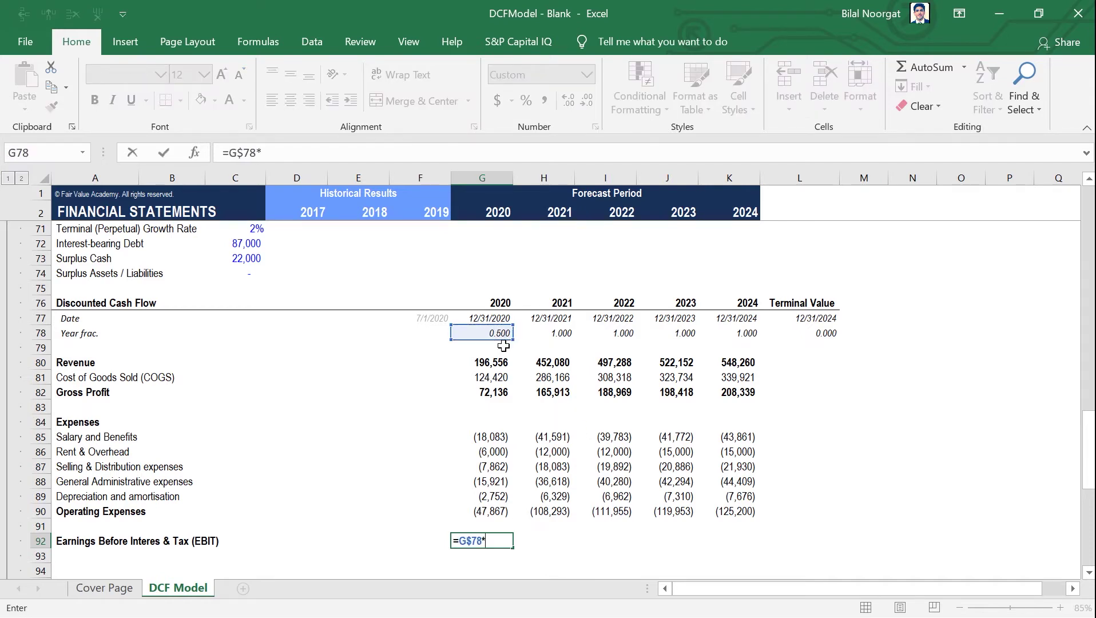
scroll(521, 351, up, 5)
scroll(528, 358, up, 8)
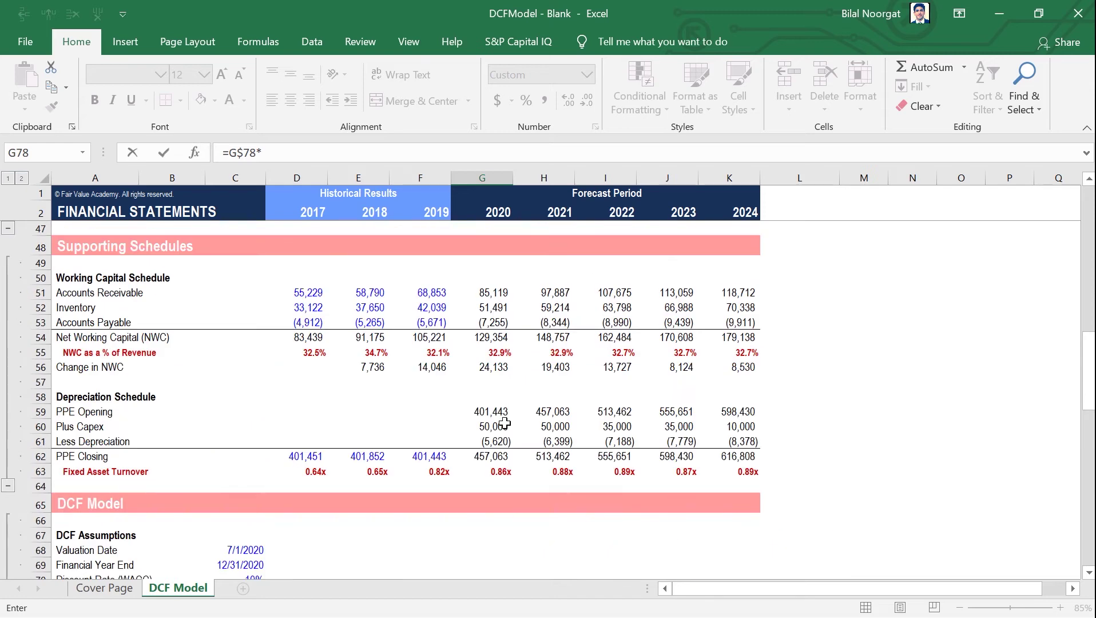
scroll(501, 395, up, 1)
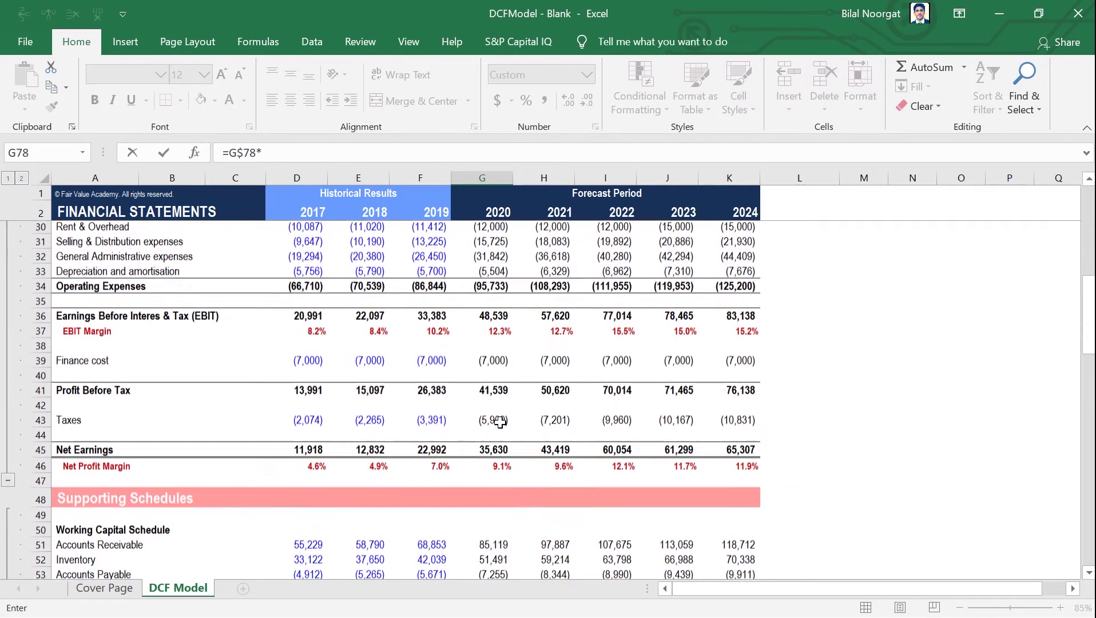
click(499, 332)
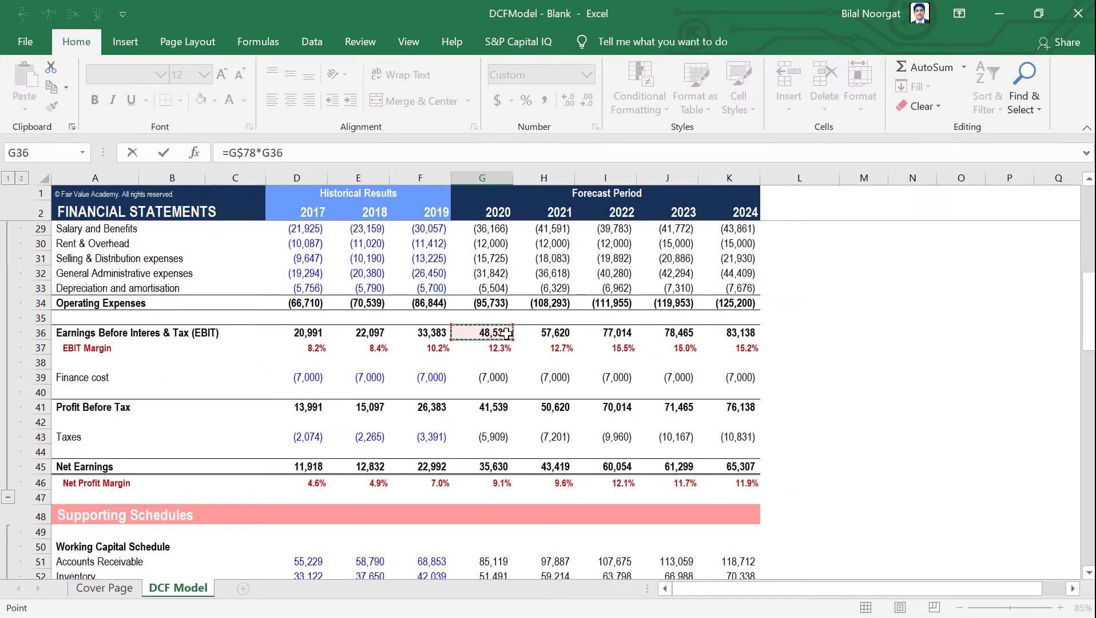
key(ctrl+Return)
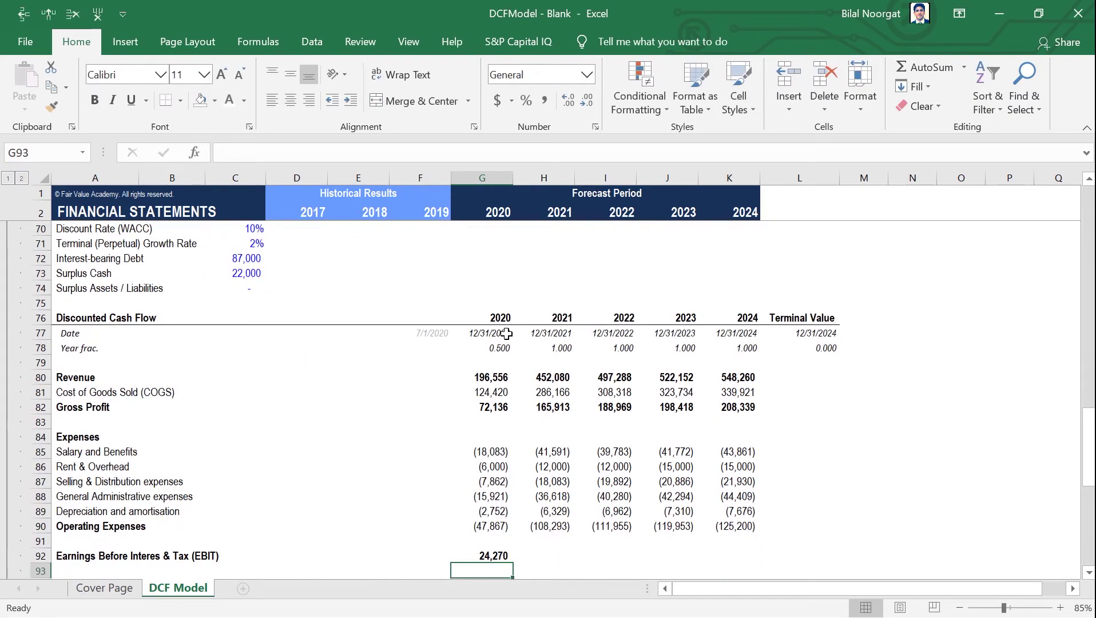
Fill the 2020 EBIT formula from G92 across 2021 to 2024 (H92:K92).
key(shift+Right)
key(shift+Right)
key(shift+Right)
key(shift+Right)
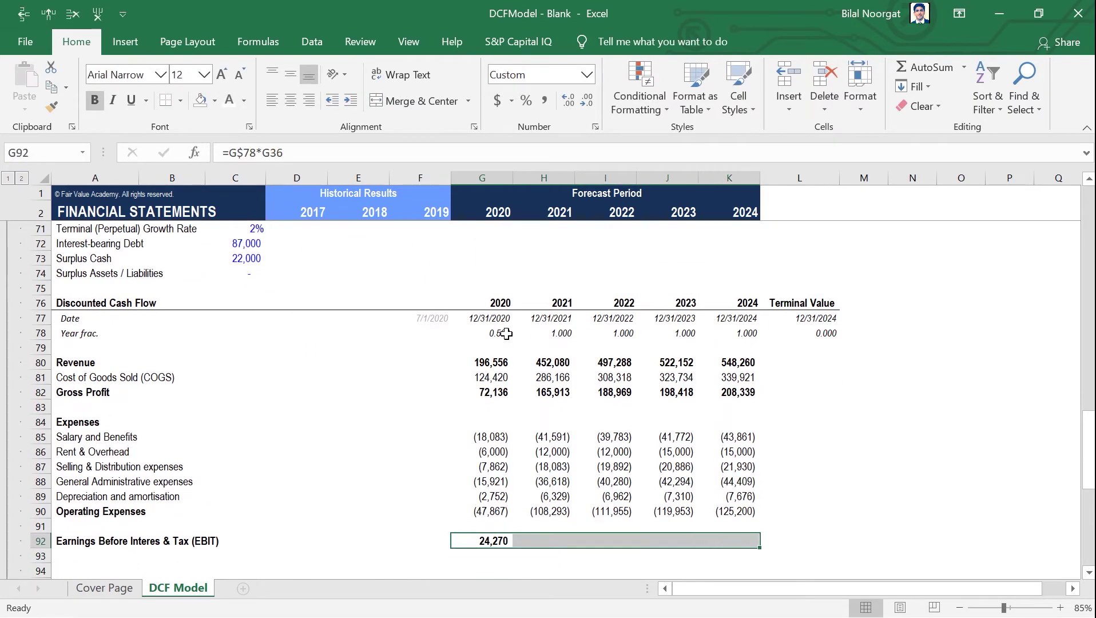
key(ctrl+r)
Add a top border across the EBIT row from A92 to K92.
key(ctrl+Left)
key(Right)
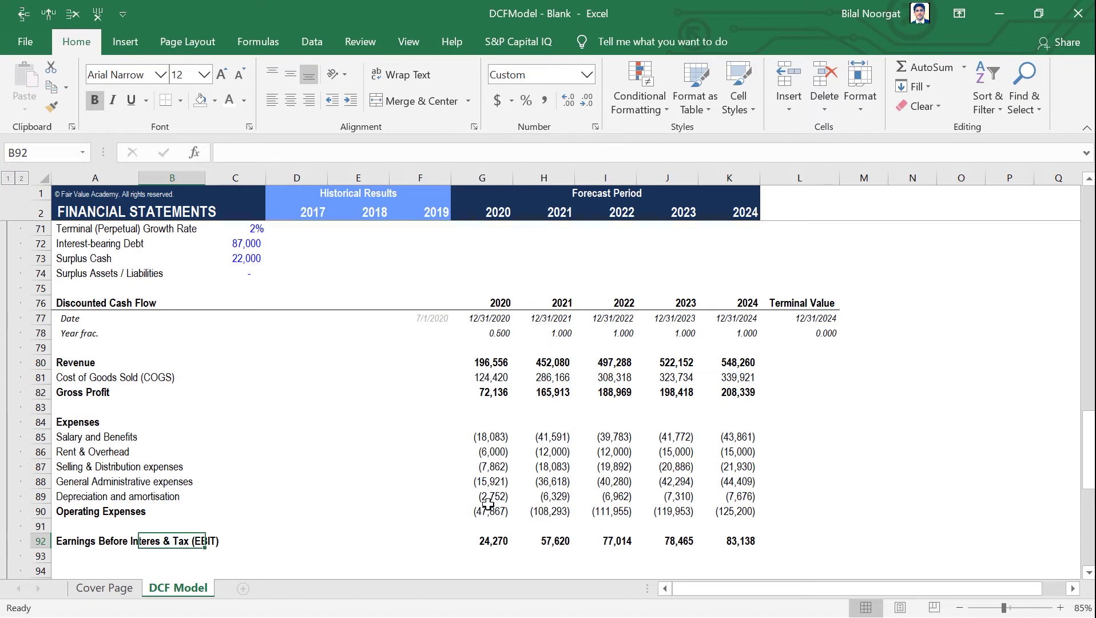
key(Left)
key(ctrl+shift+Right)
key(ctrl+shift+Right)
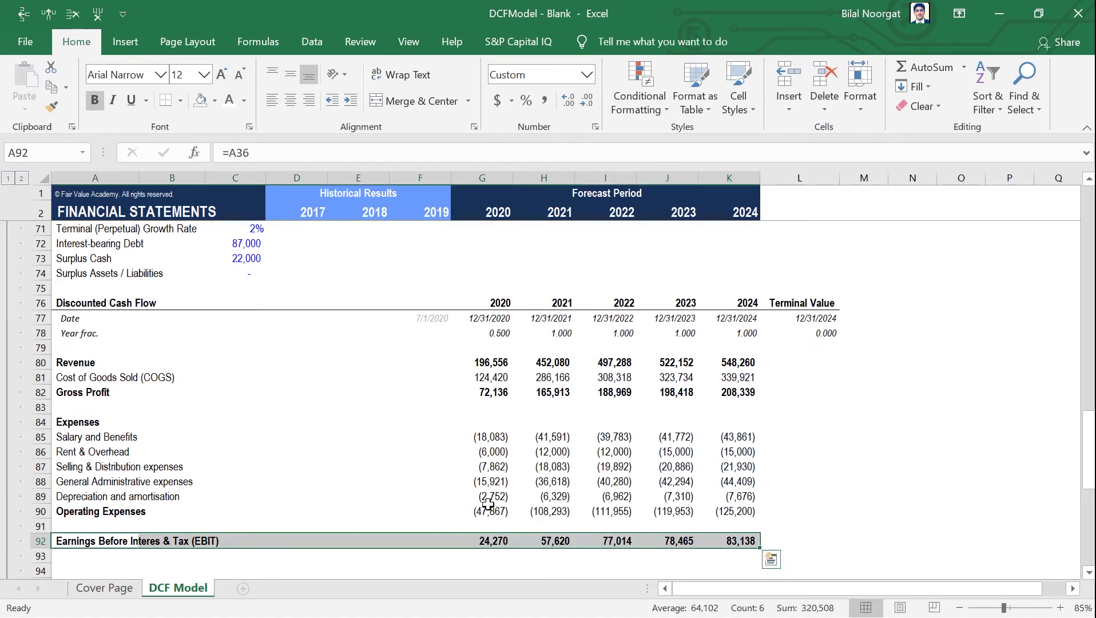
key(alt)
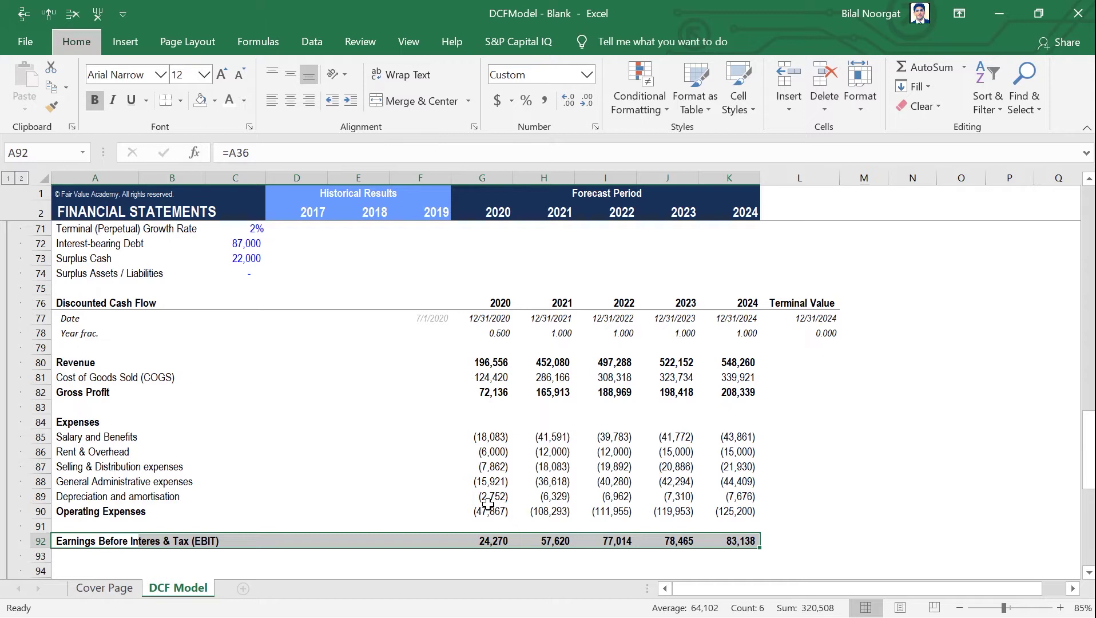
key(h)
key(b)
key(p)
Make the Operating Expenses figures in G90:K90 bold.
key(Up)
key(Up)
key(Right)
key(Right)
key(Right)
key(Right)
key(Right)
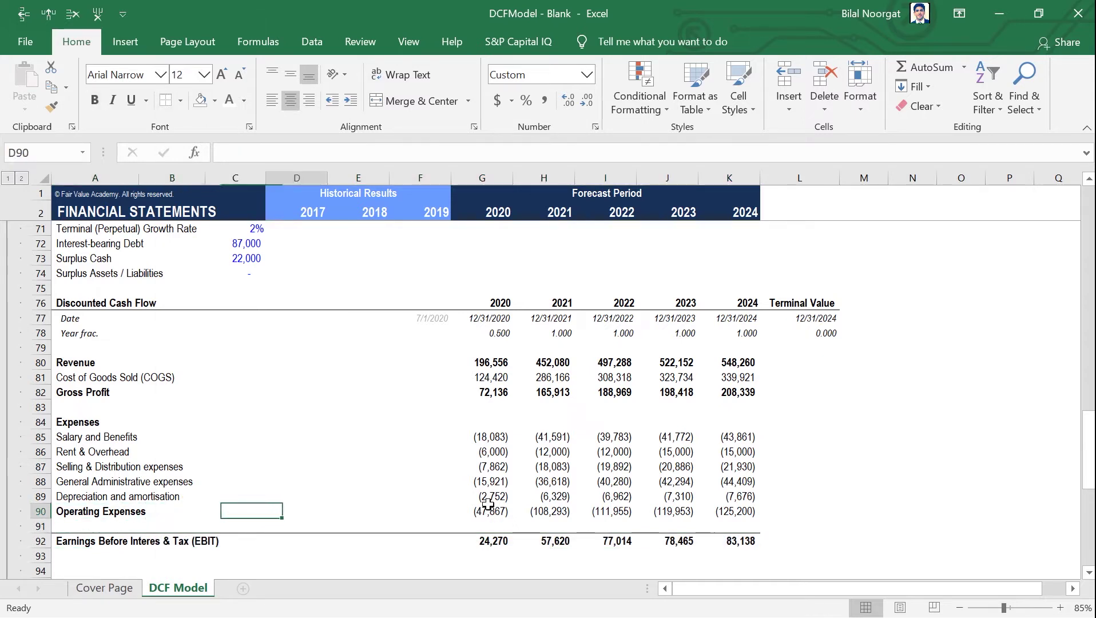
key(Right)
key(shift+Right)
key(shift+Right)
key(shift+Right)
key(shift+Right)
key(ctrl+b)
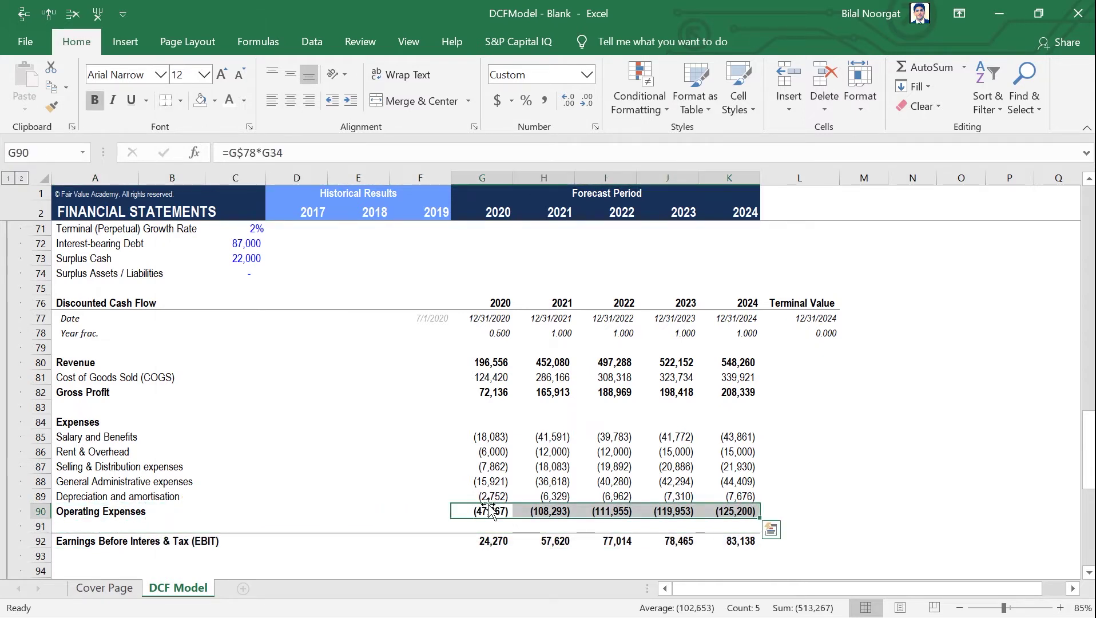
Add a top border across the Operating Expenses row from A90 to K90.
key(Right)
key(Right)
key(Right)
key(Right)
key(shift+Home)
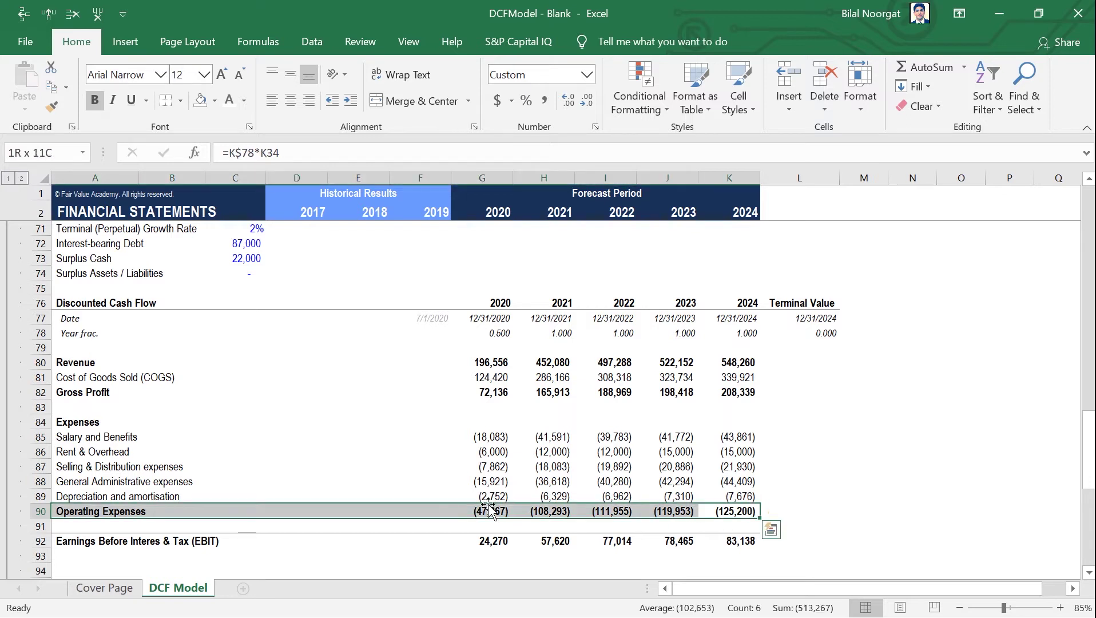
key(alt+h)
key(b)
key(p)
Add a top border across the Gross Profit row from A82 to K82.
key(Up)
key(Up)
key(Up)
key(Up)
key(Up)
key(Up)
key(Up)
key(Up)
key(shift+Home)
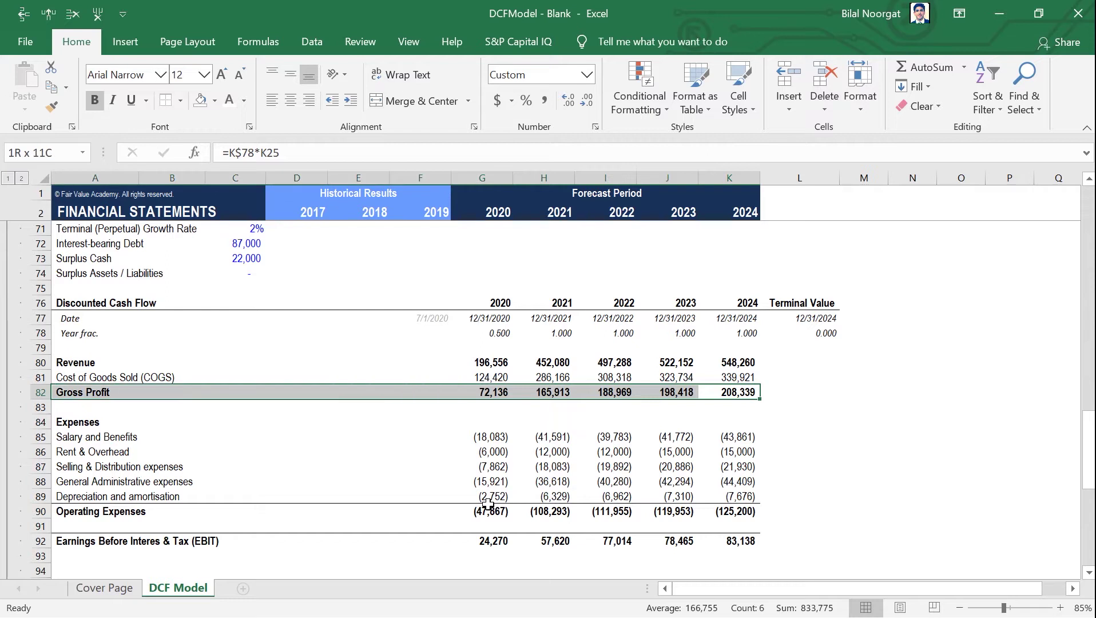
key(alt+h)
key(b)
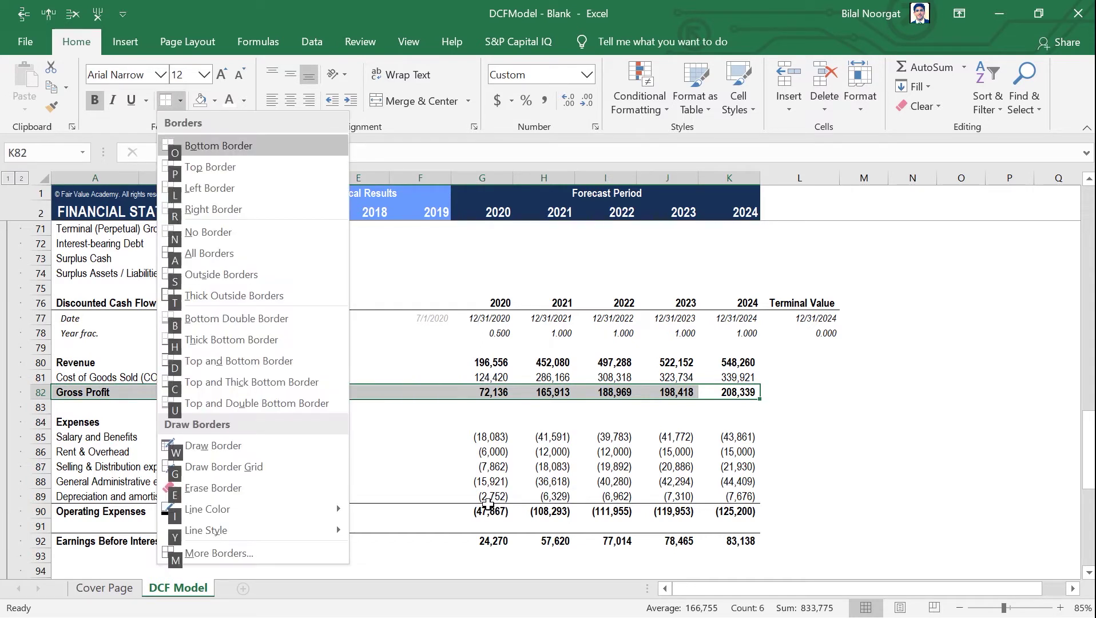
key(p)
key(Right)
key(Left)
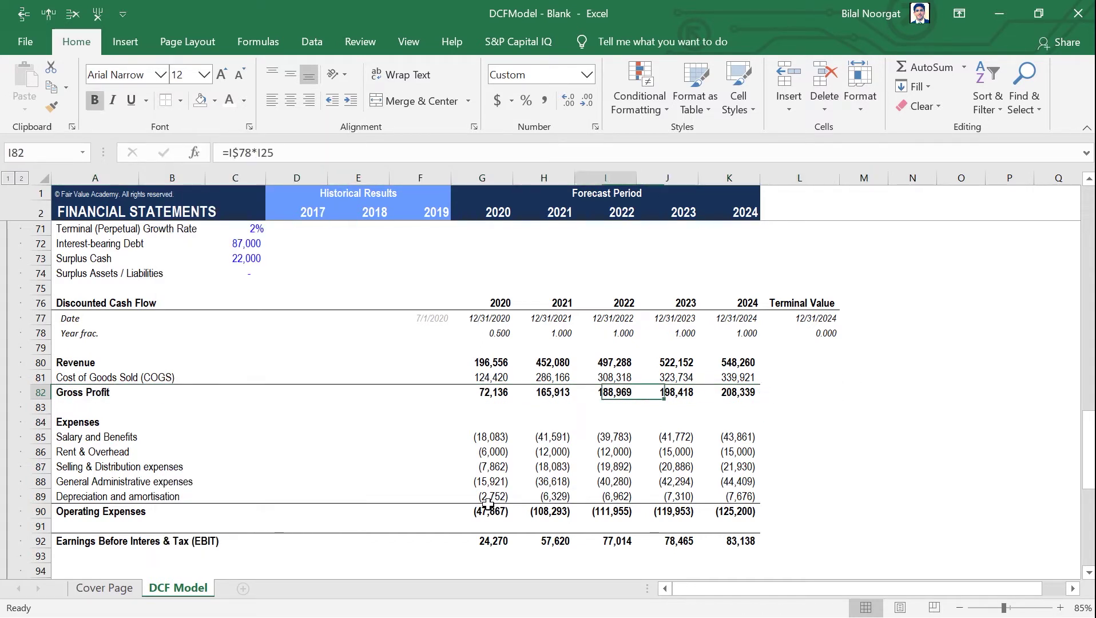
Review the Discounted Cash Flow rows from Revenue down to Earnings Before Interest & Tax in row 92.
key(Down)
key(Home)
key(Down)
scroll(76, 437, down, 3)
click(76, 437)
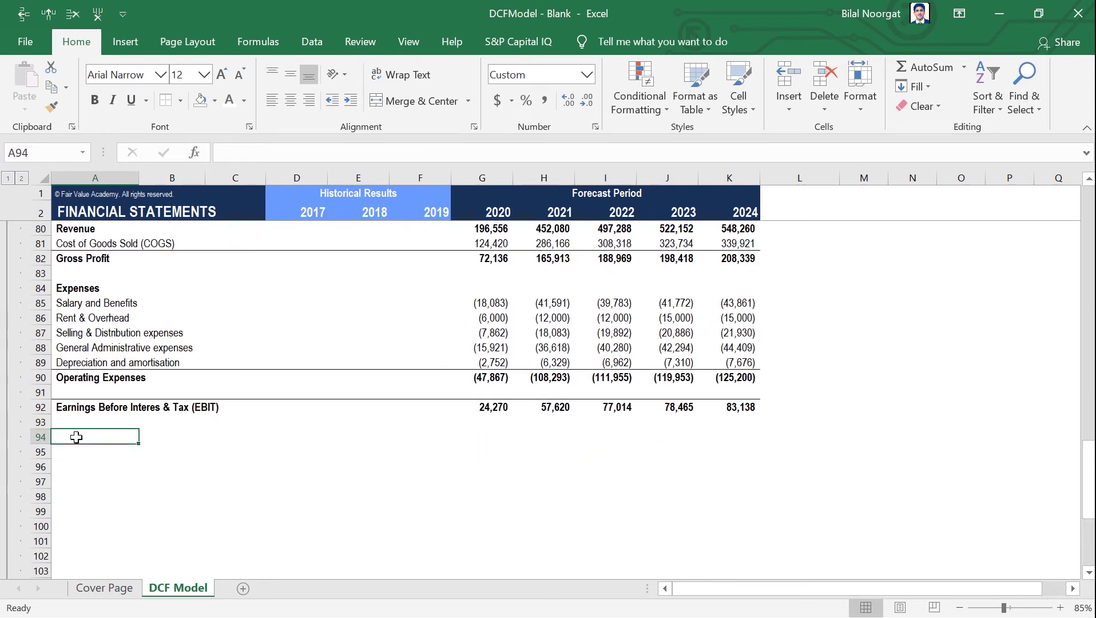
key(Up)
key(Up)
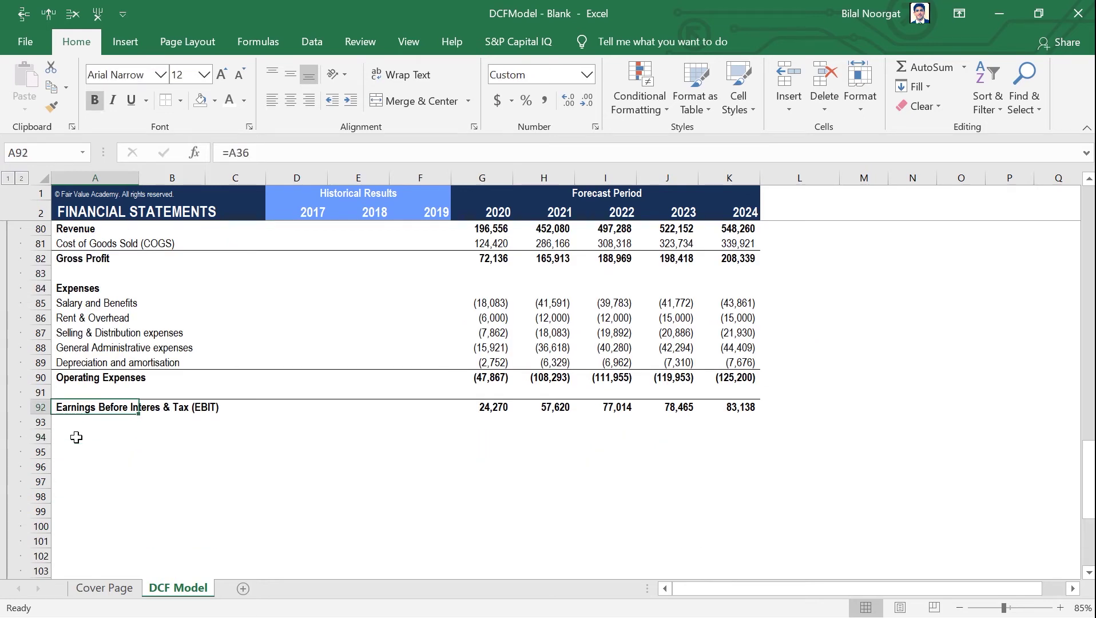
key(ctrl+shift+Right)
key(ctrl+shift+Right)
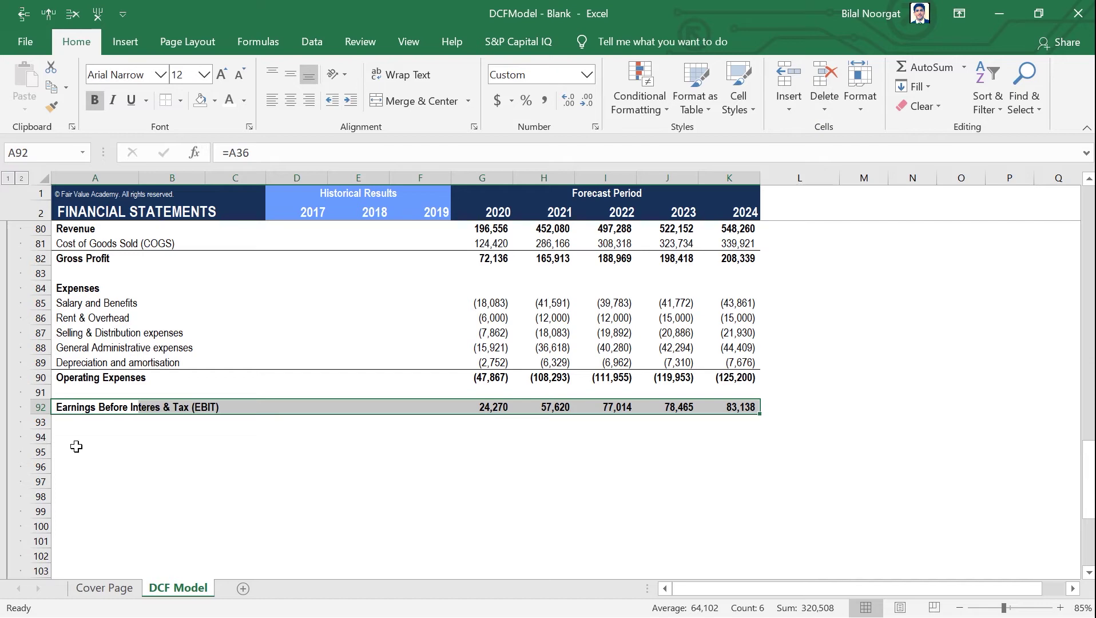
scroll(464, 390, up, 2)
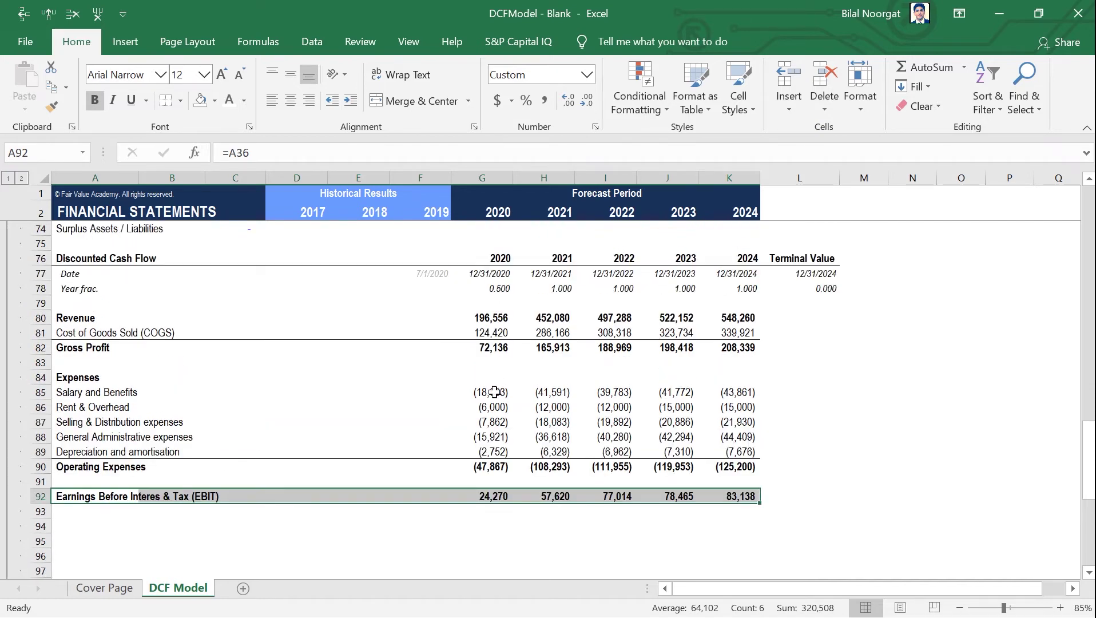
scroll(243, 441, down, 2)
Label cell A94 below the EBIT row as "Less: Taxes".
key(Down)
key(Down)
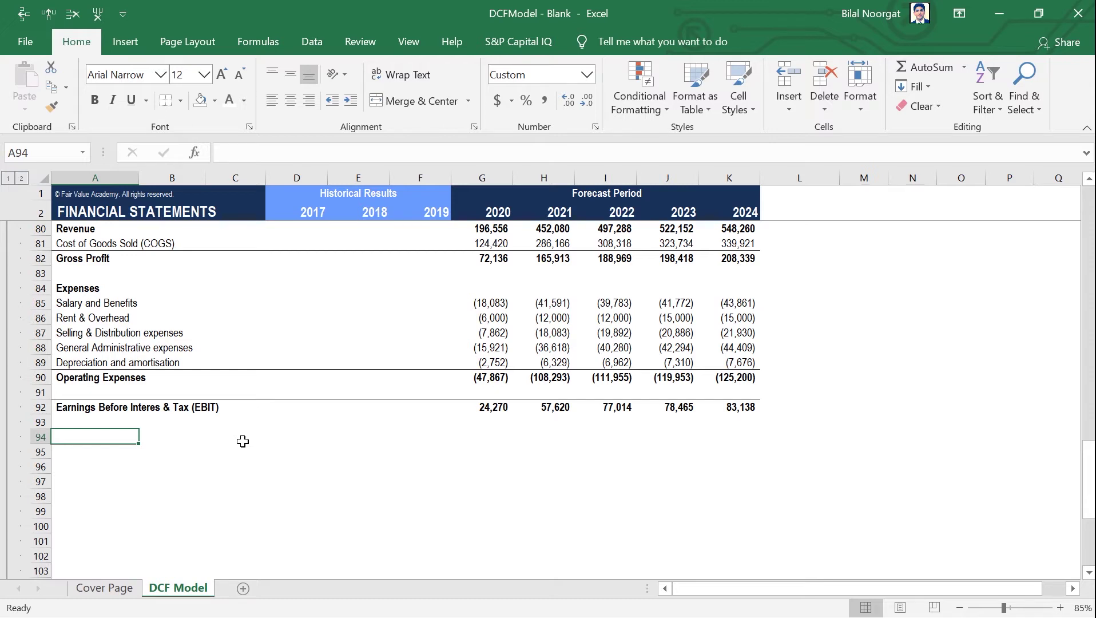
text(Les)
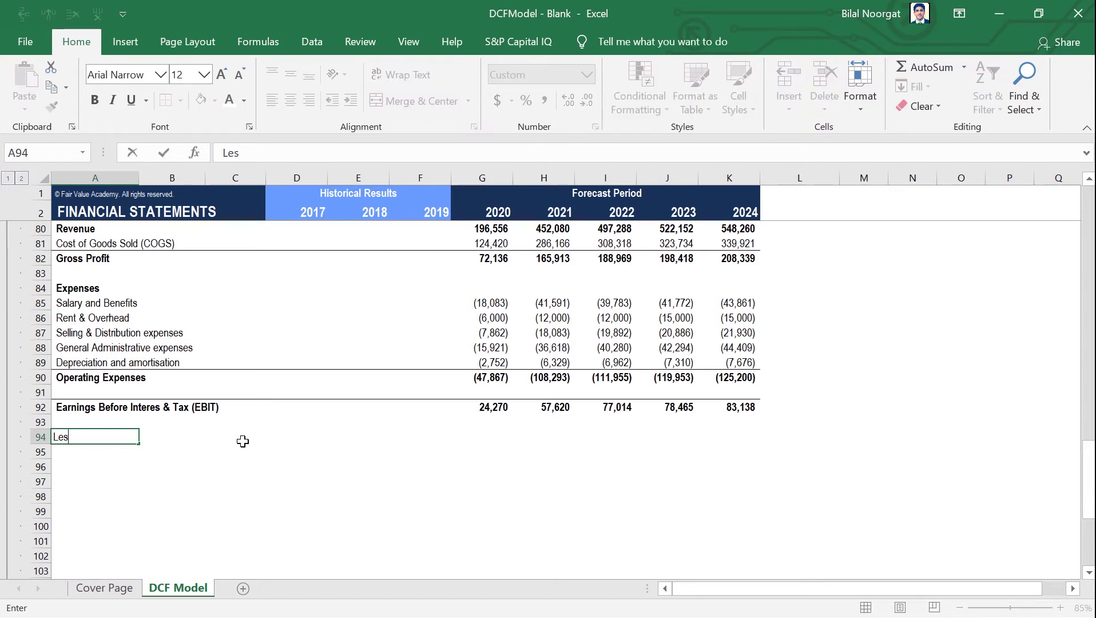
text(s: Taxes)
key(Return)
key(Up)
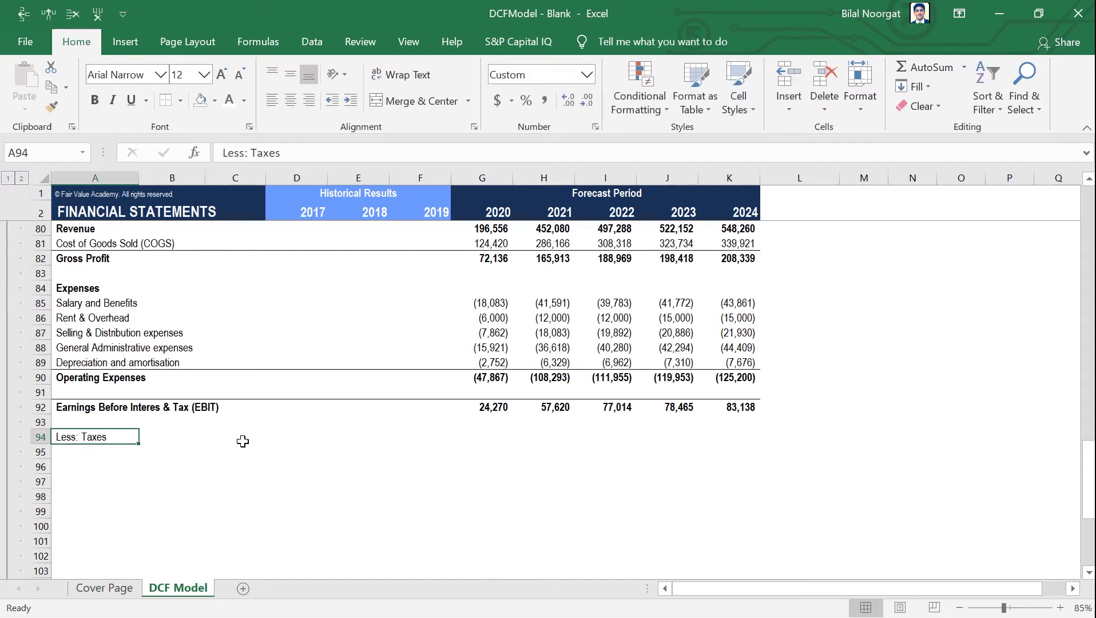
Calculate 2020 taxes in G94 as EBIT times the negative 2020 tax rate from the assumptions, =G92*-G15.
key(Right)
key(Right)
key(Right)
key(Right)
key(Right)
key(Right)
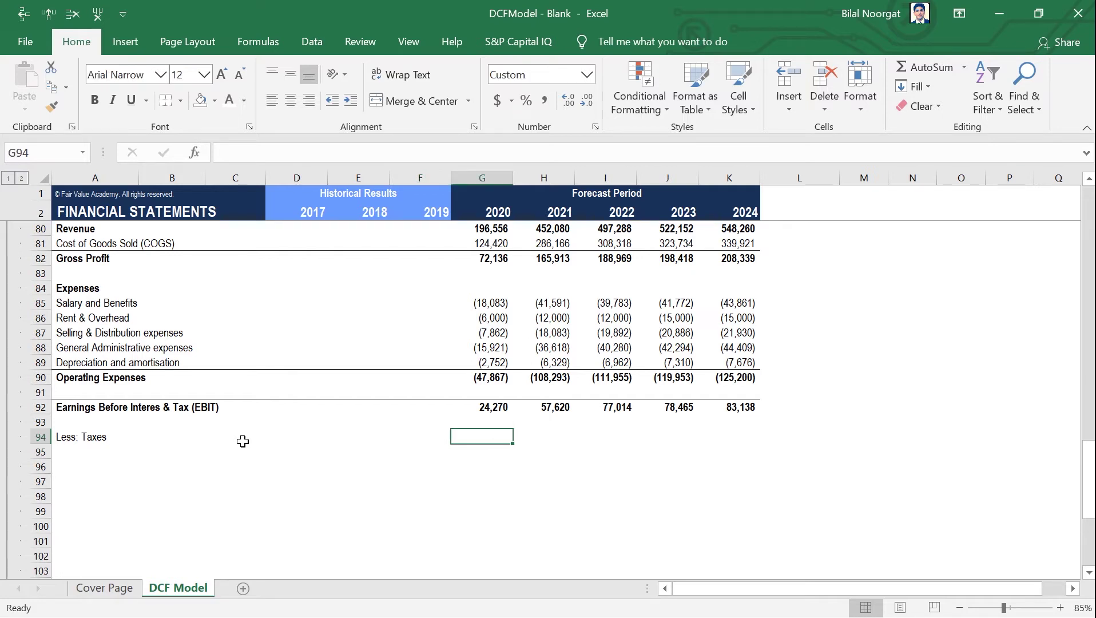
key(Up)
key(Up)
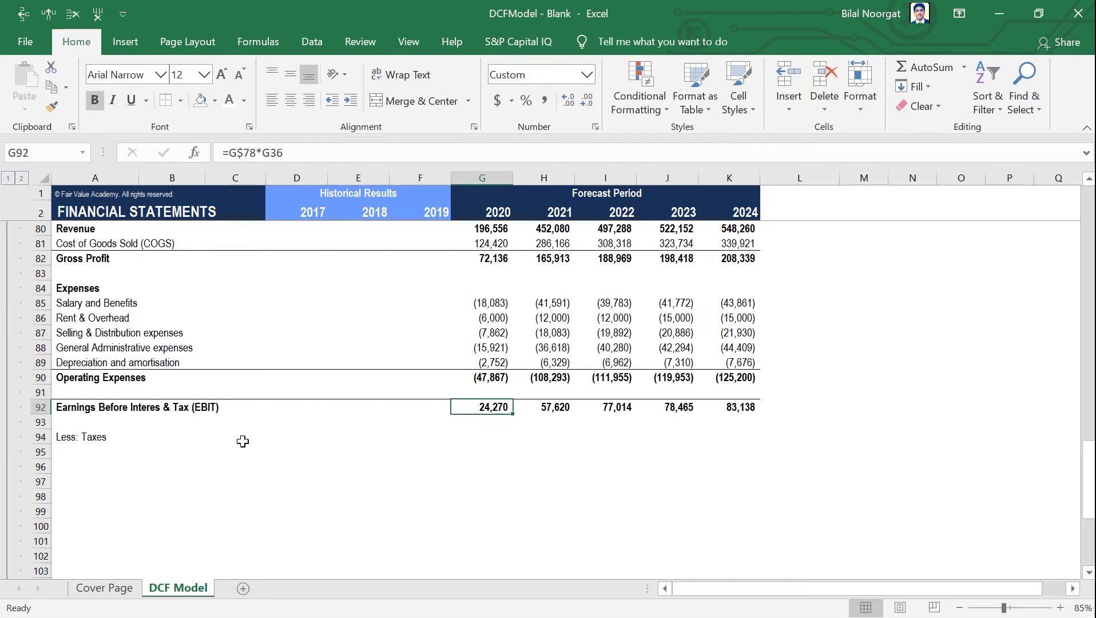
key(Down)
key(Down)
text(=)
key(Up)
key(Up)
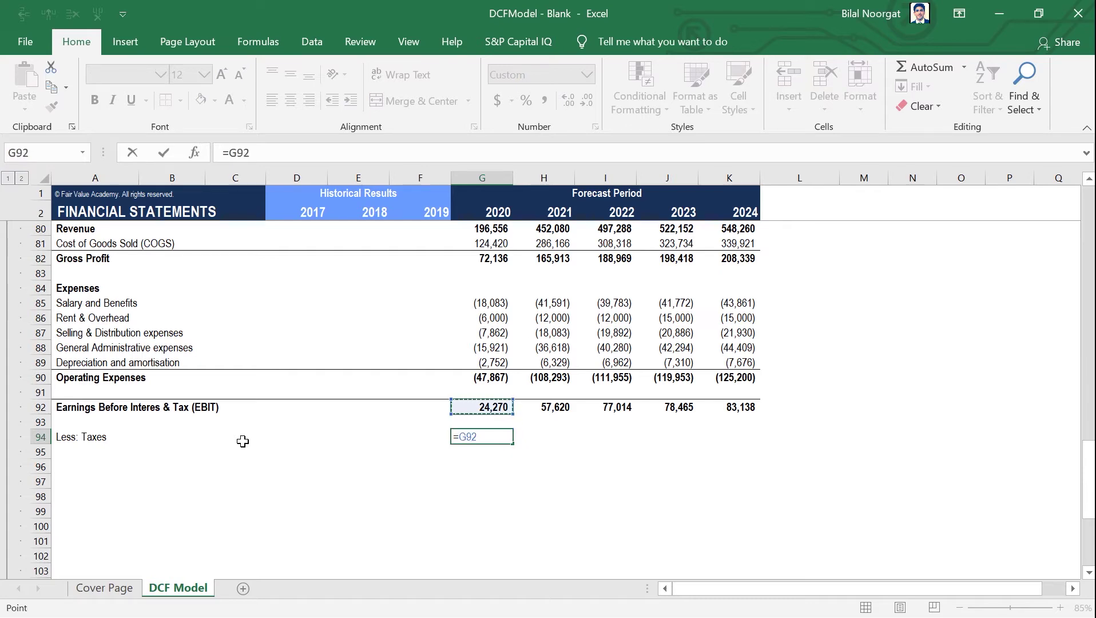
text(*)
scroll(501, 429, up, 20)
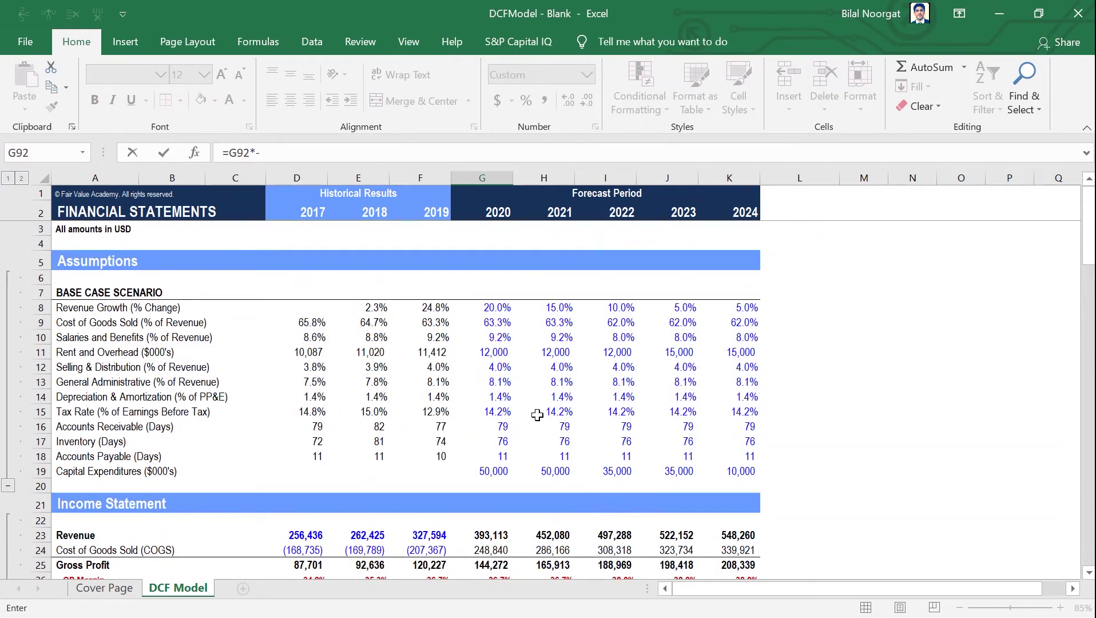
click(499, 411)
click(500, 411)
key(Return)
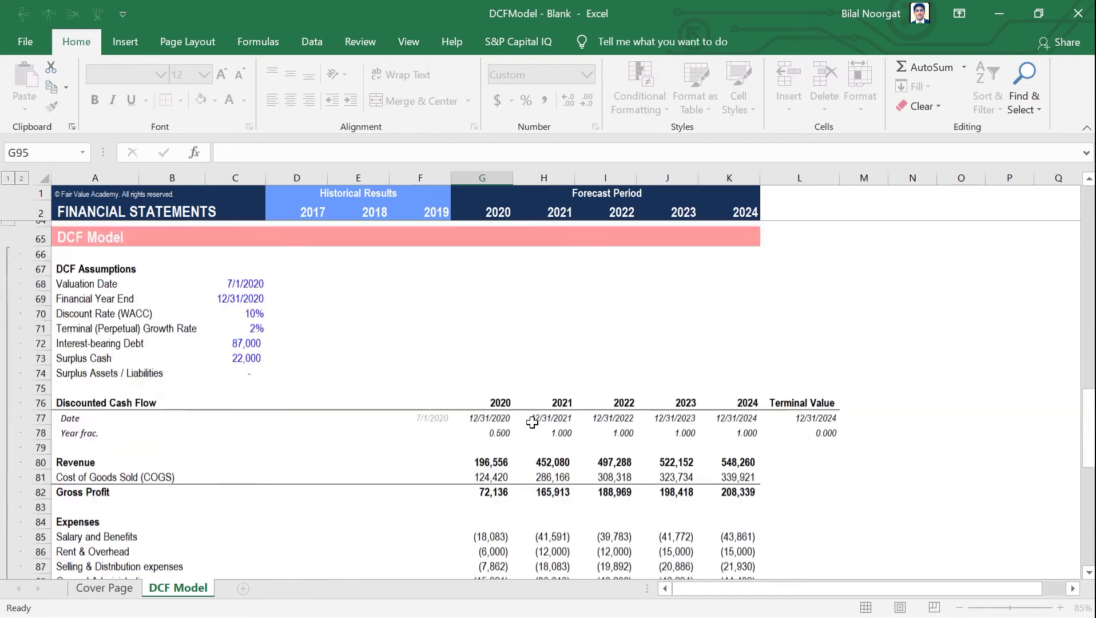
key(Up)
key(Up)
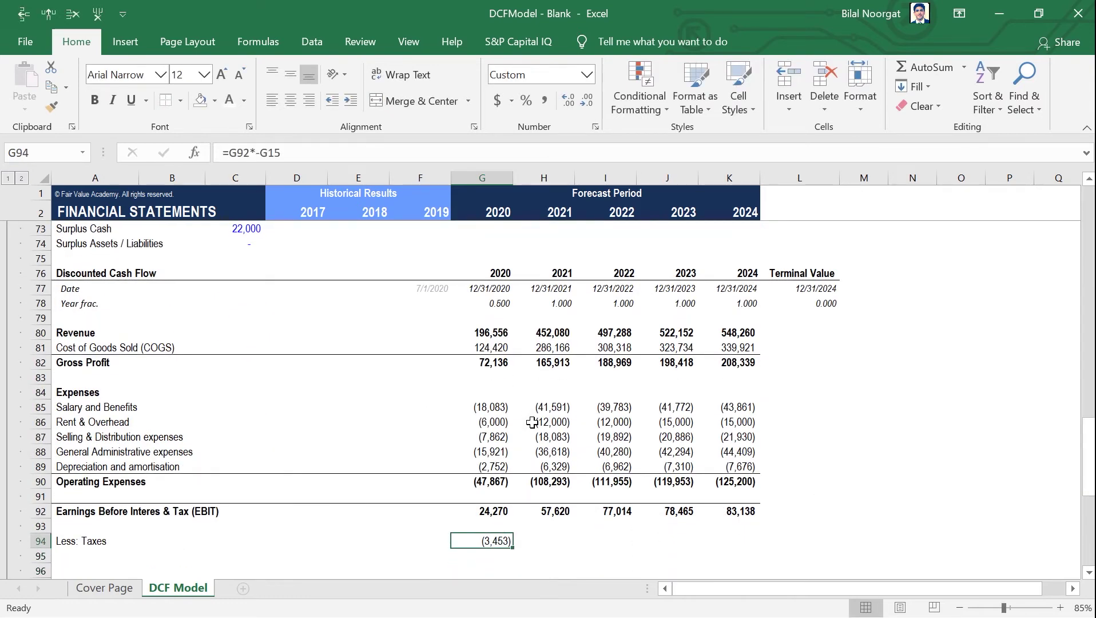
Label cell A95 below the taxes row as "EBIT (1 - t) / NOPAT".
key(Down)
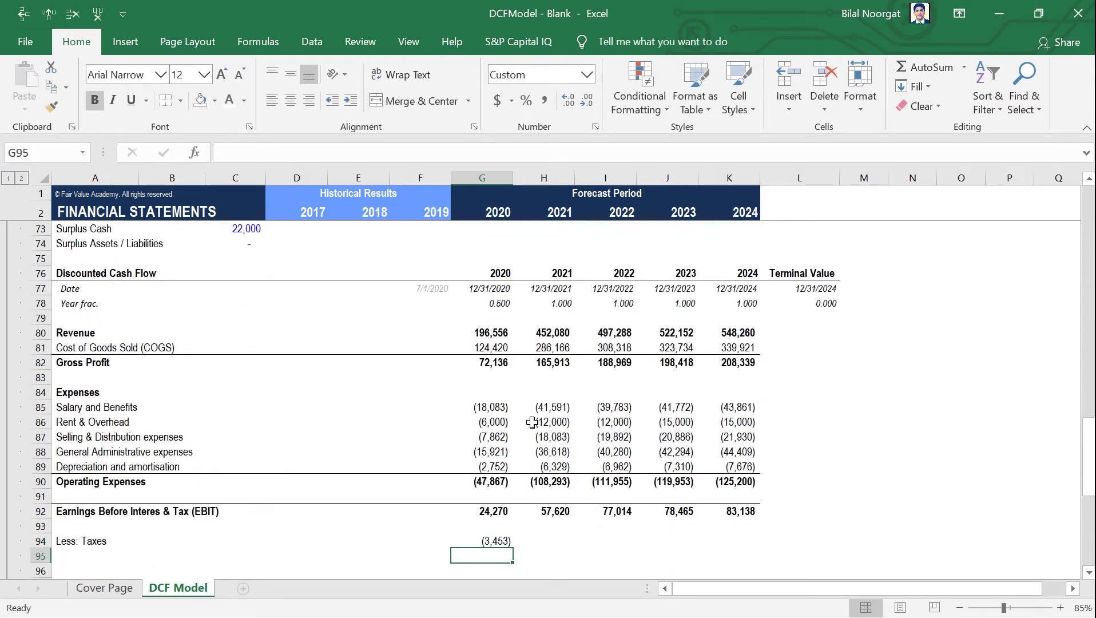
key(Home)
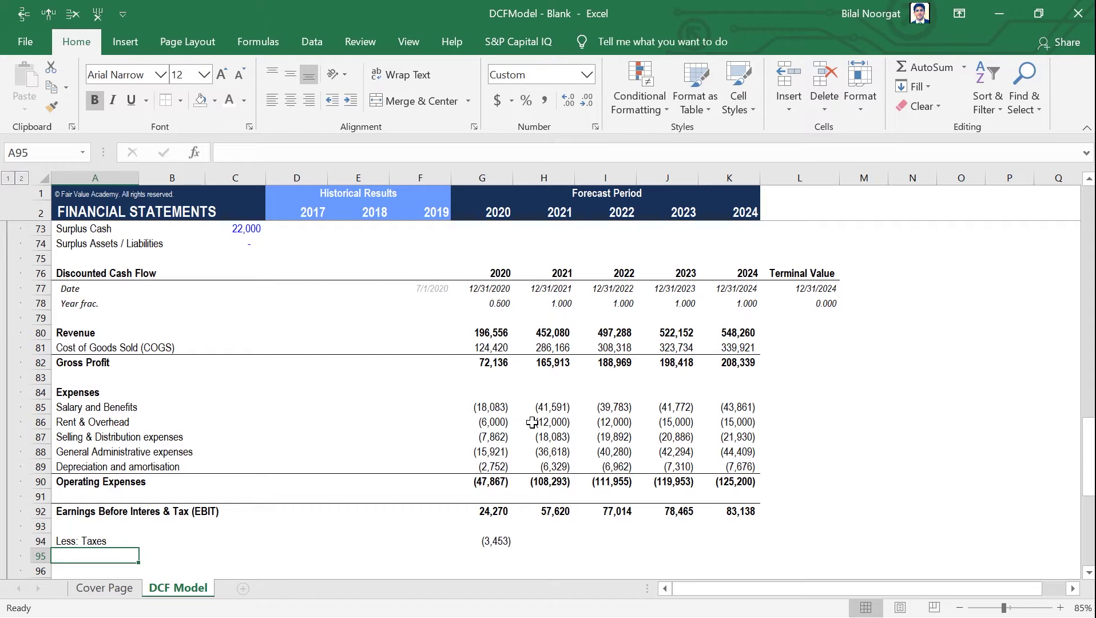
text(EBIT ()
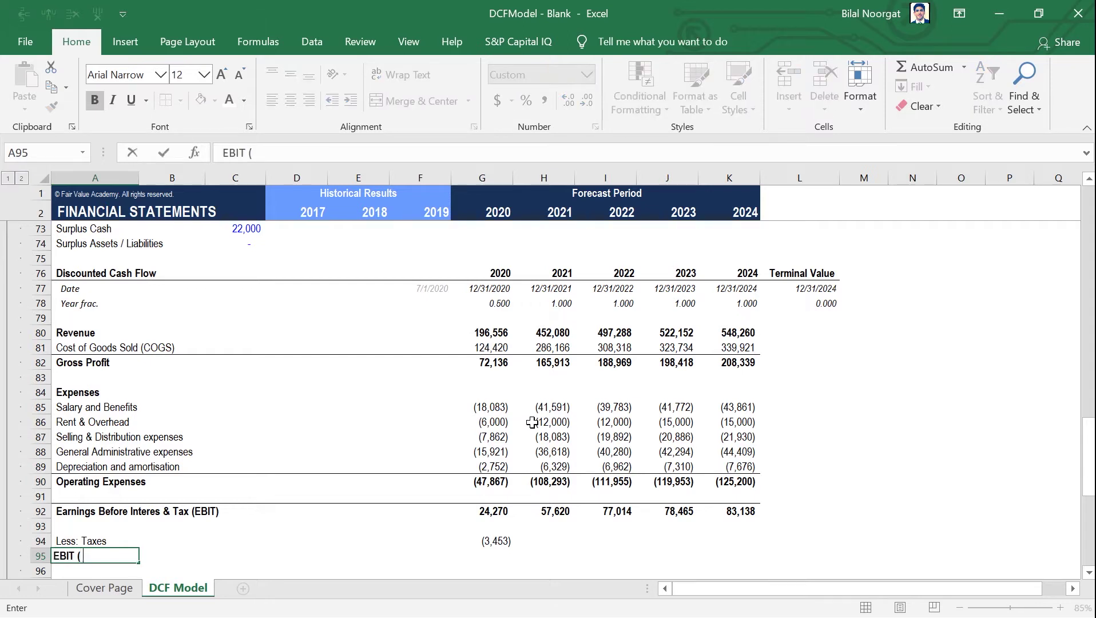
text(1 - t) / NOPAT)
key(Return)
Calculate 2020 NOPAT in G95 by adding the taxes to EBIT with =G92+G94.
key(Up)
key(Right)
key(Right)
key(Right)
key(Right)
key(Right)
key(Right)
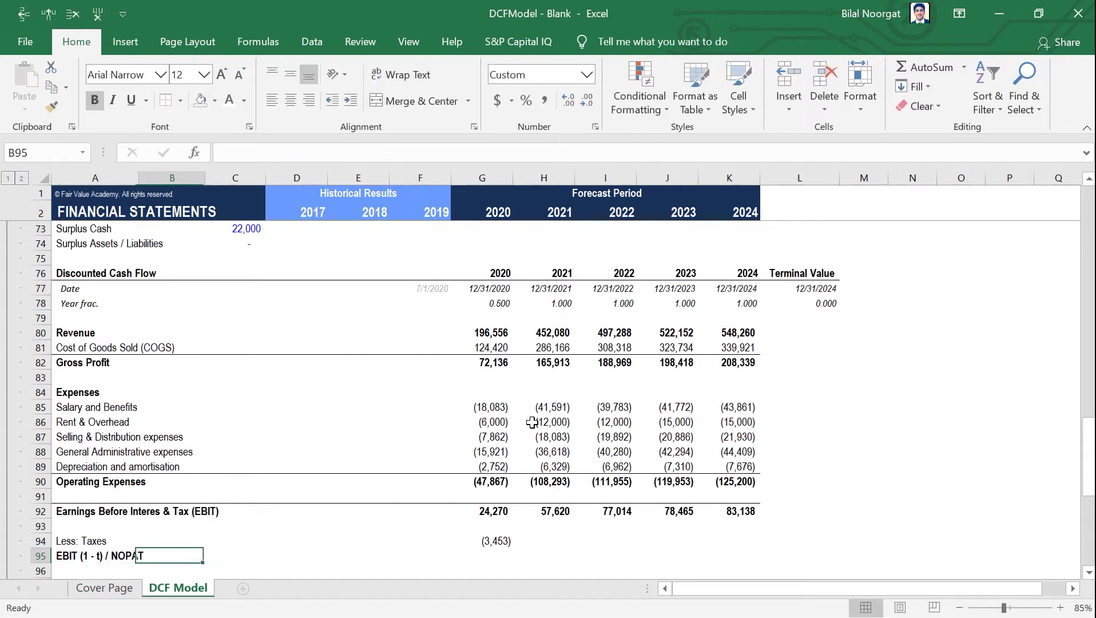
text(=)
key(Up)
key(Up)
key(Up)
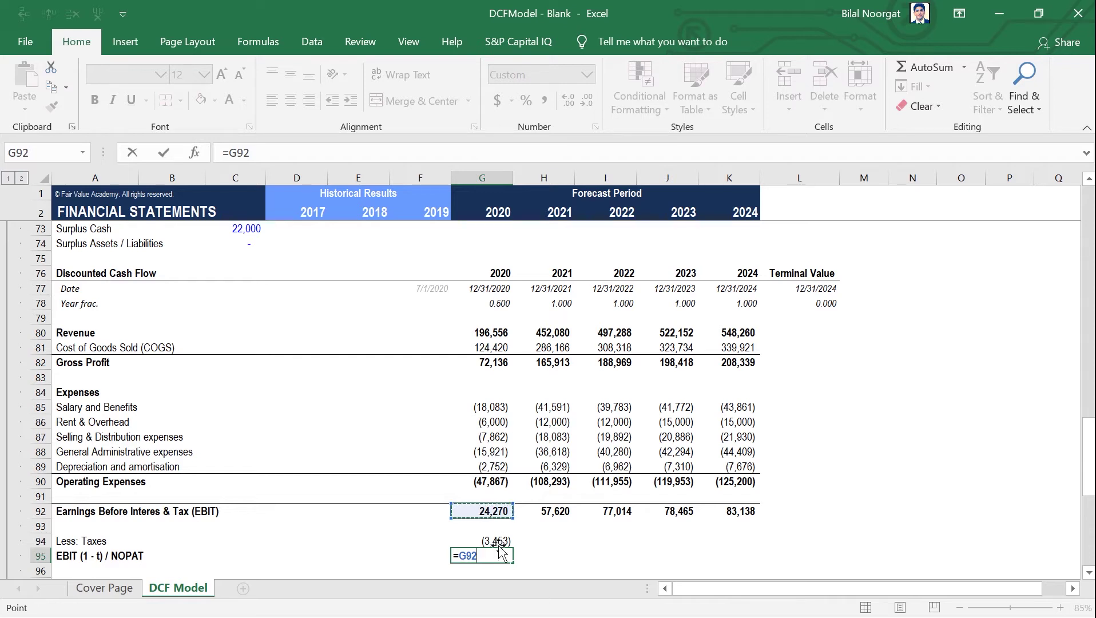
text(+)
click(496, 540)
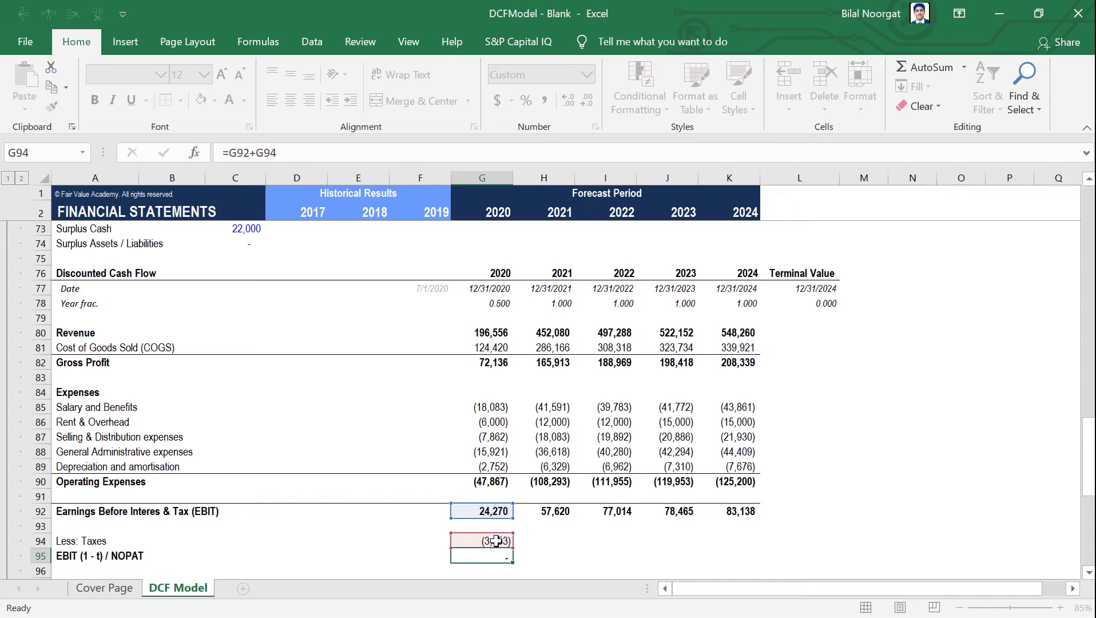
key(Return)
key(Up)
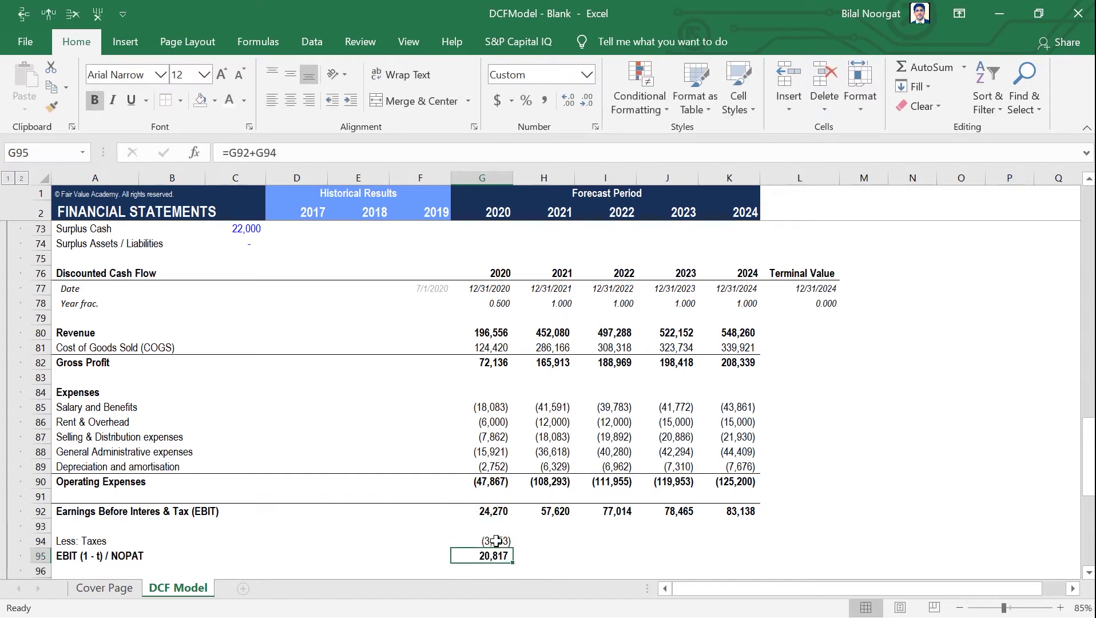
Label cell A96 below the NOPAT row as "Plus: D&A".
key(Down)
key(Left)
key(Left)
key(Left)
key(Left)
key(Left)
key(Left)
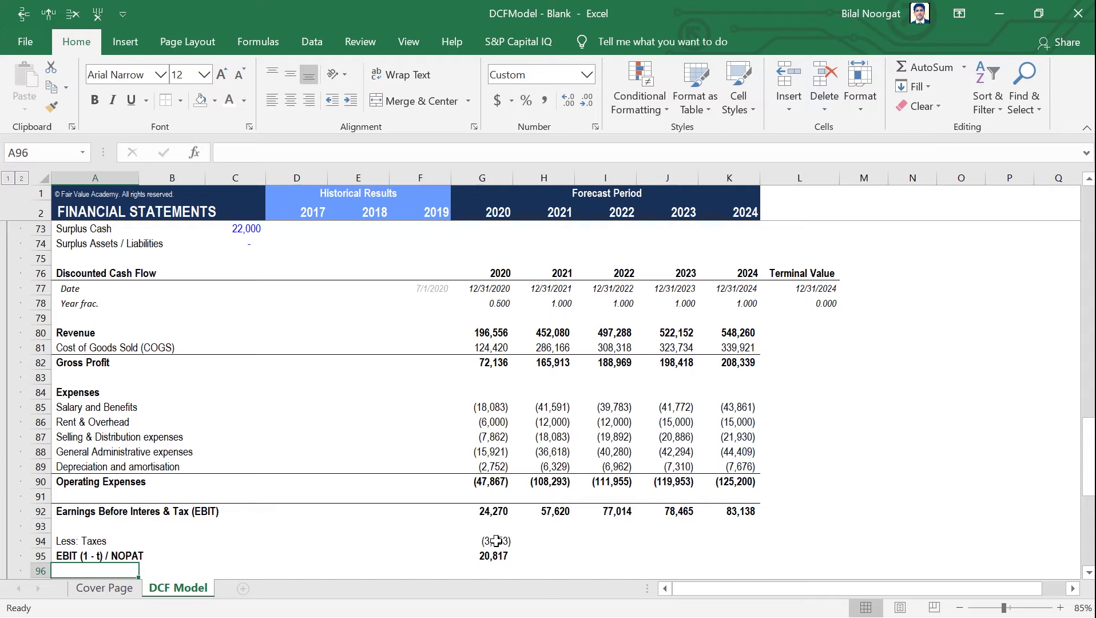
text(Pl)
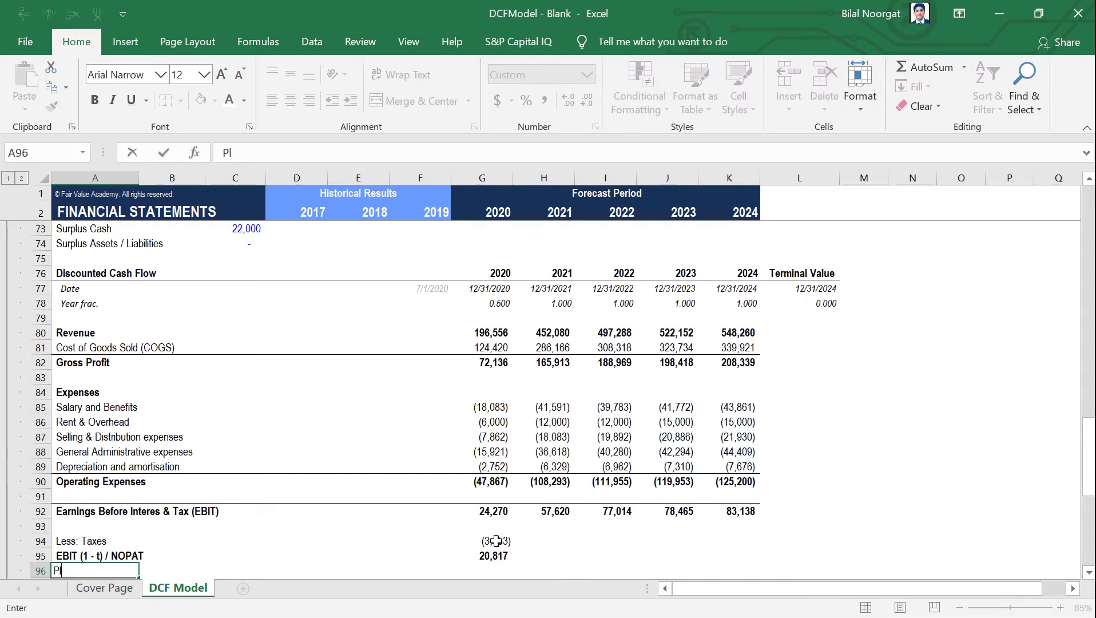
text(us: D&A)
key(ctrl+Return)
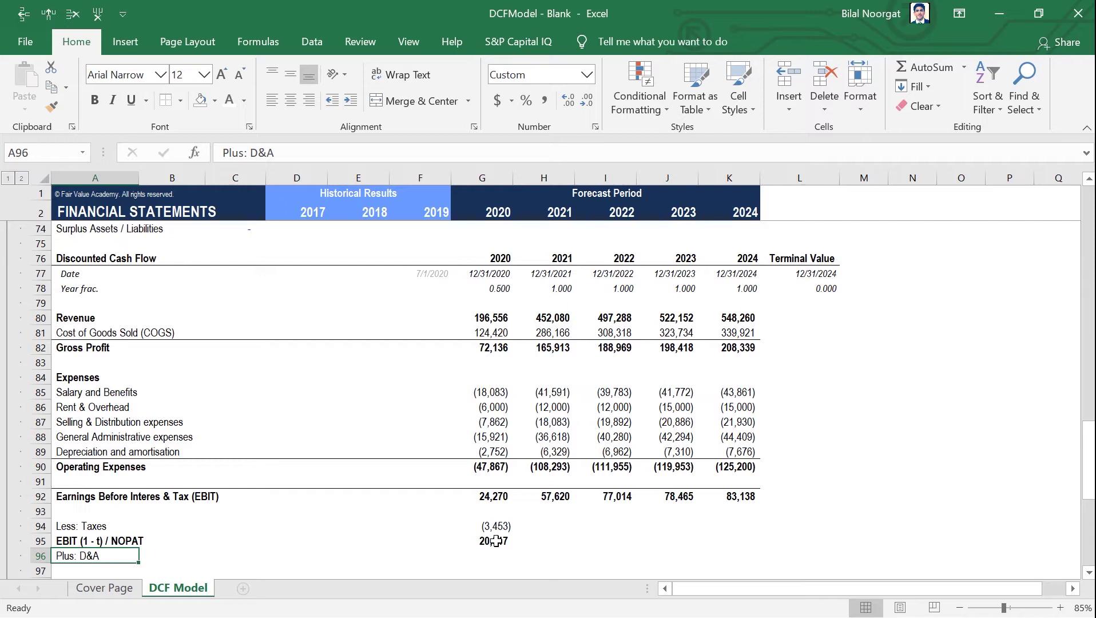
Add back 2020 depreciation and amortisation in G96 as a positive amount with =-G89.
key(Right)
key(Right)
key(Right)
key(Right)
key(Right)
key(Right)
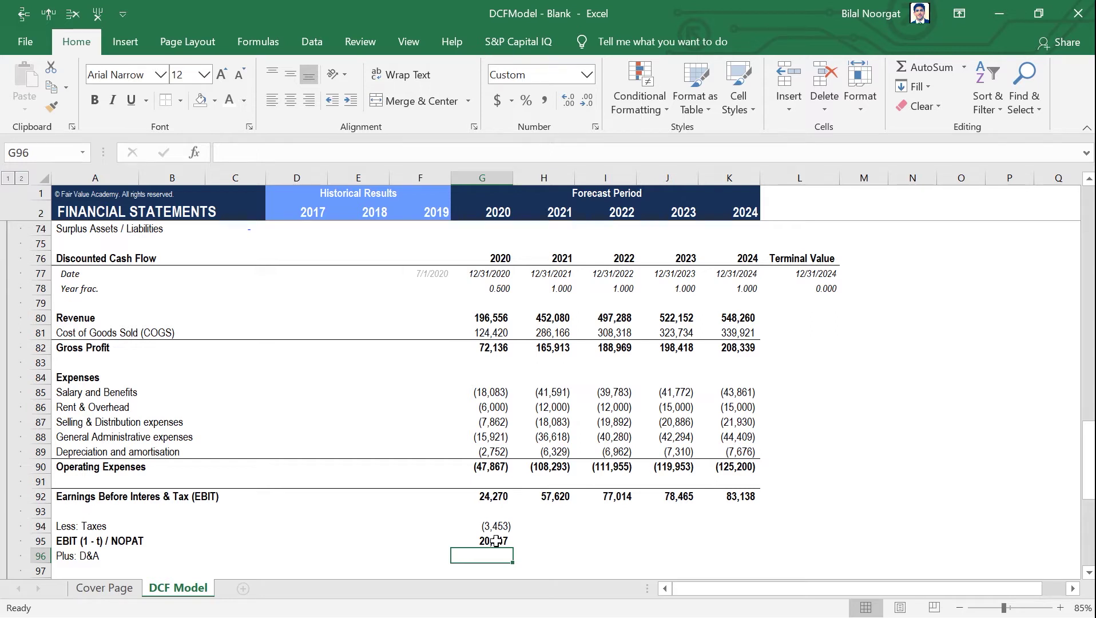
text(=-)
key(Up)
key(Up)
key(Up)
key(Up)
key(Up)
key(Up)
key(Up)
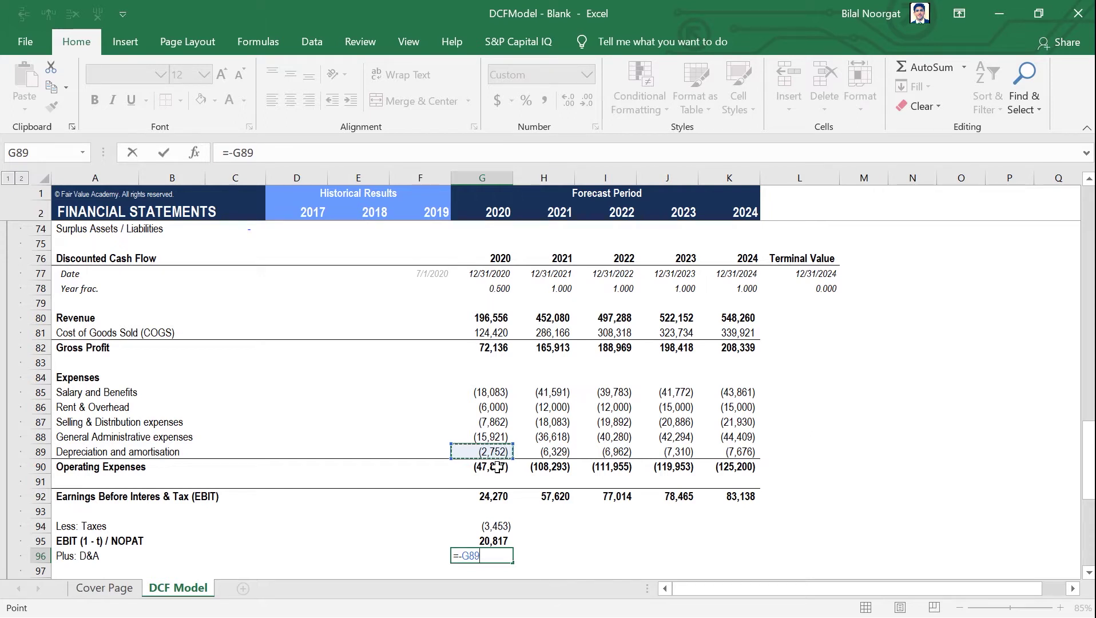
key(ctrl+Return)
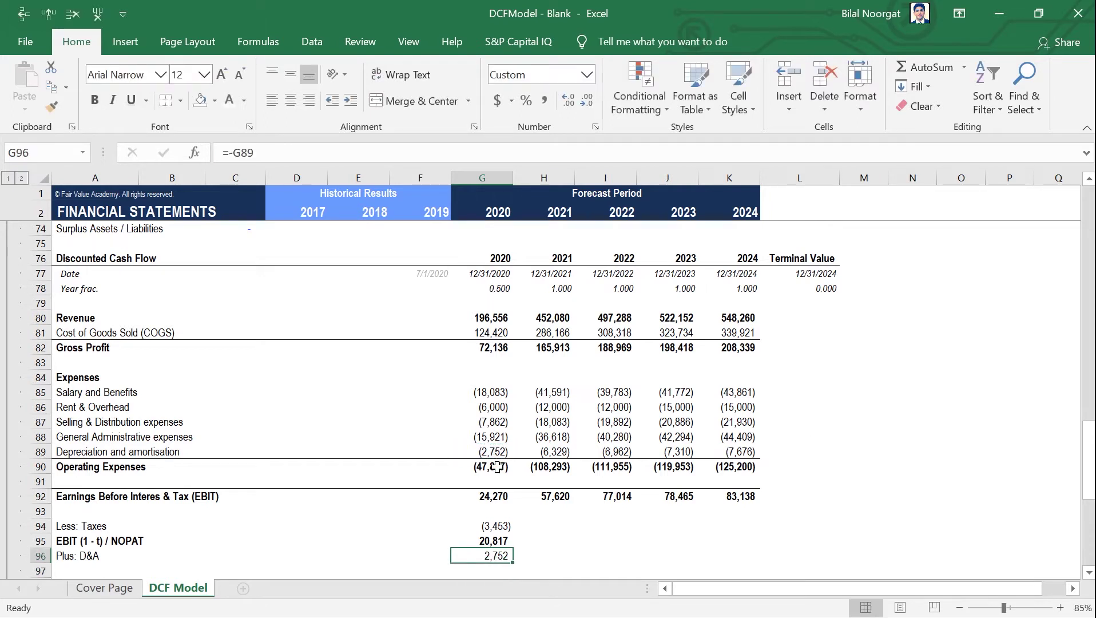
Label cell A97 below the D&A row as "Less: Capex".
key(Down)
key(Left)
key(Left)
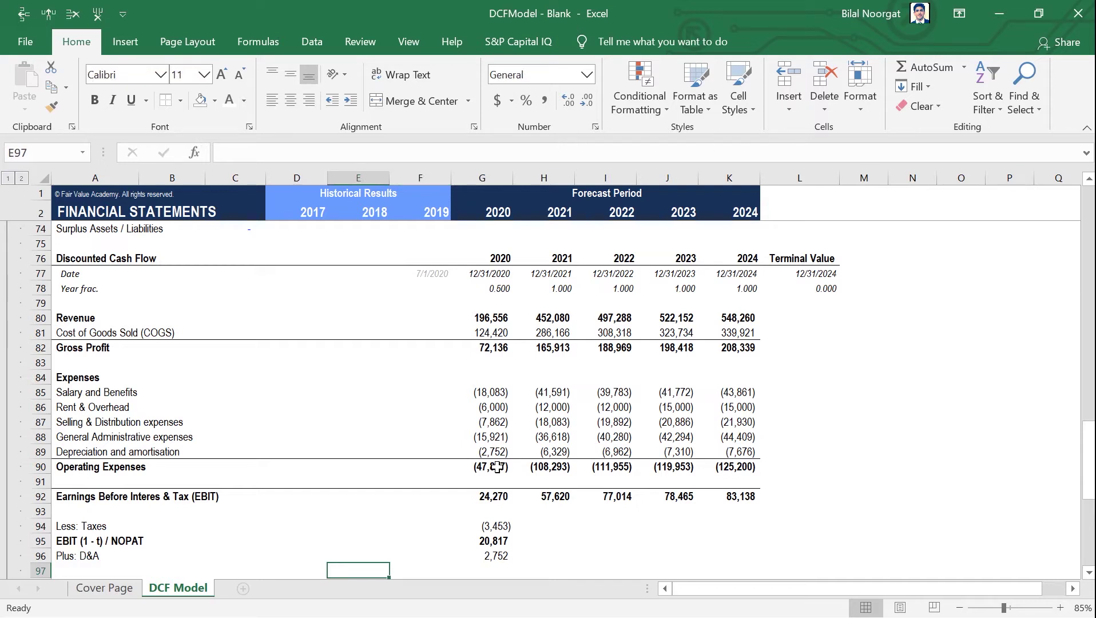
key(Left)
key(Left)
key(Left)
key(Left)
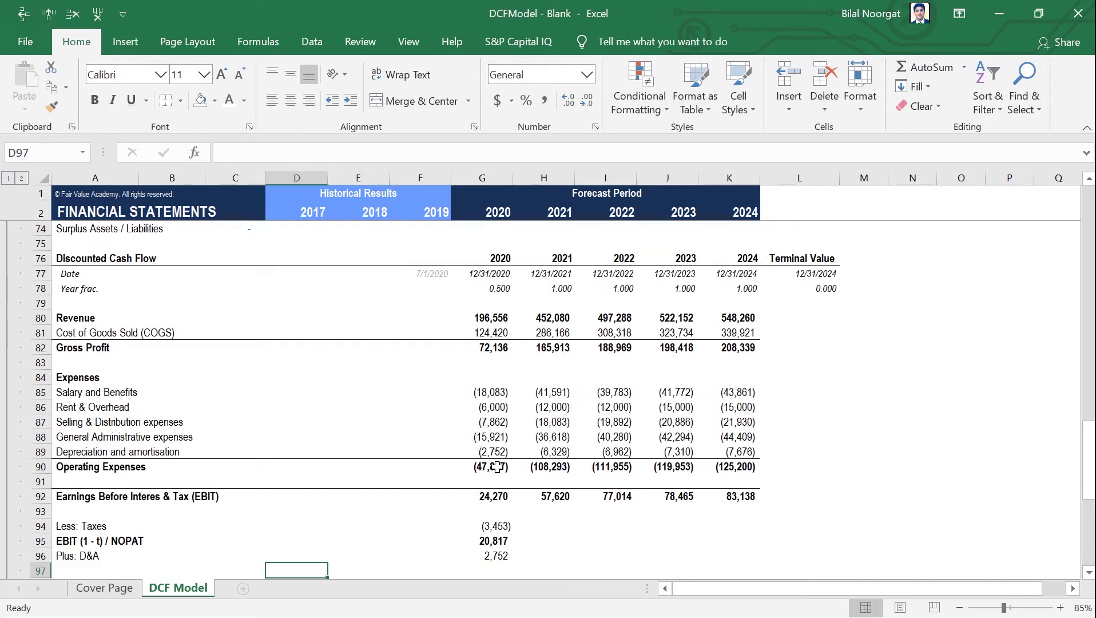
text(Le)
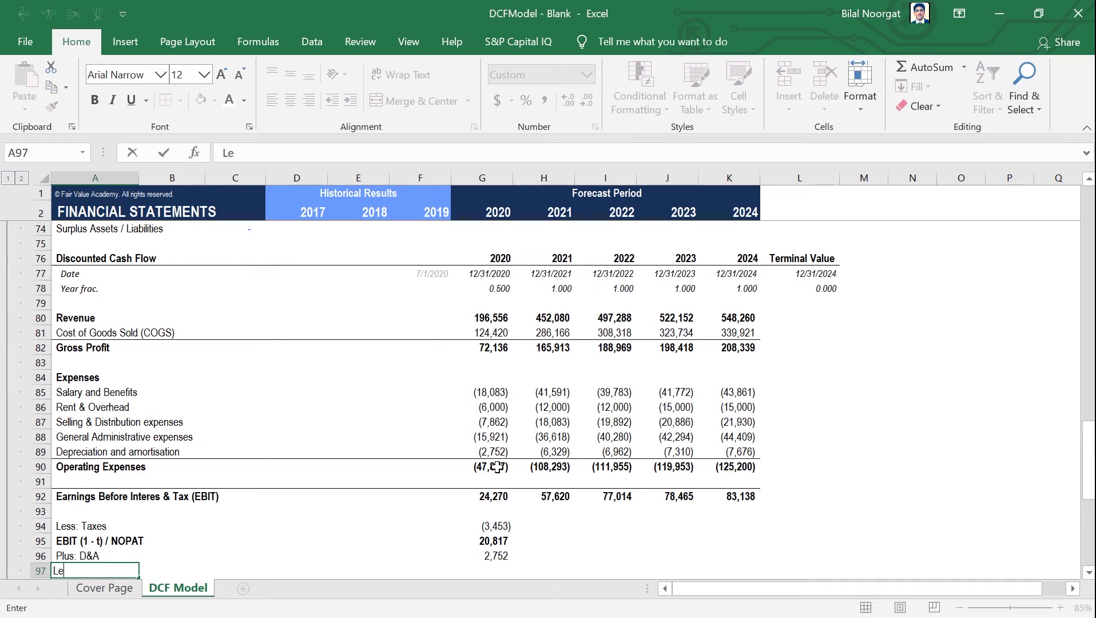
text(ss: Capex)
key(Return)
Review the 2020 Plus Capex figure in the Depreciation Schedule as the source for the Less: Capex row.
key(Up)
key(Right)
key(Right)
key(Right)
key(Right)
key(Right)
key(Right)
key(Right)
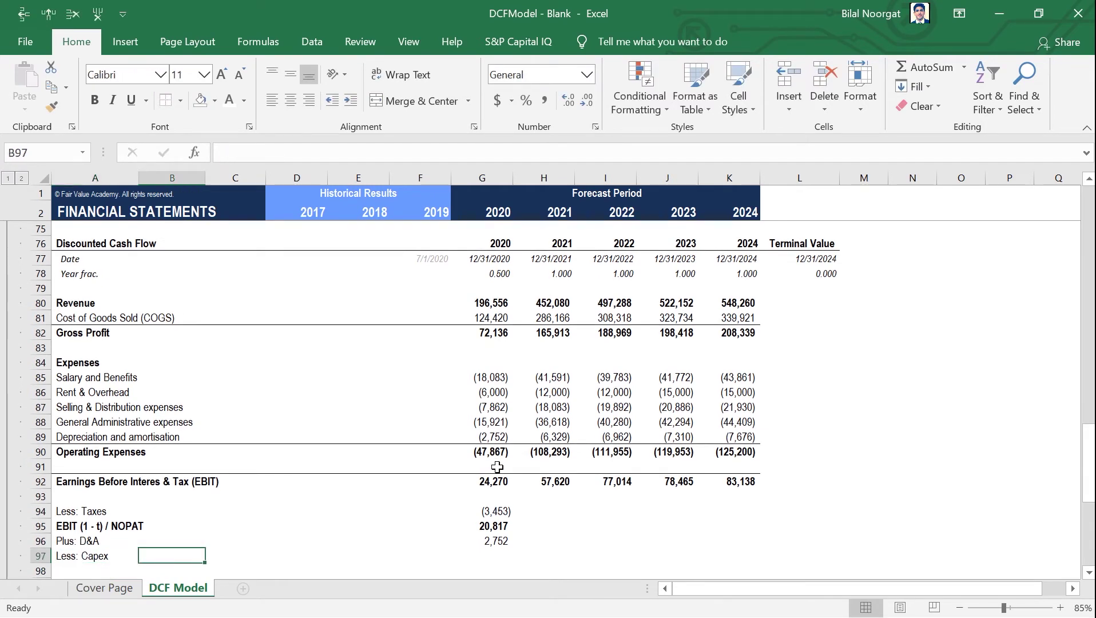
key(Left)
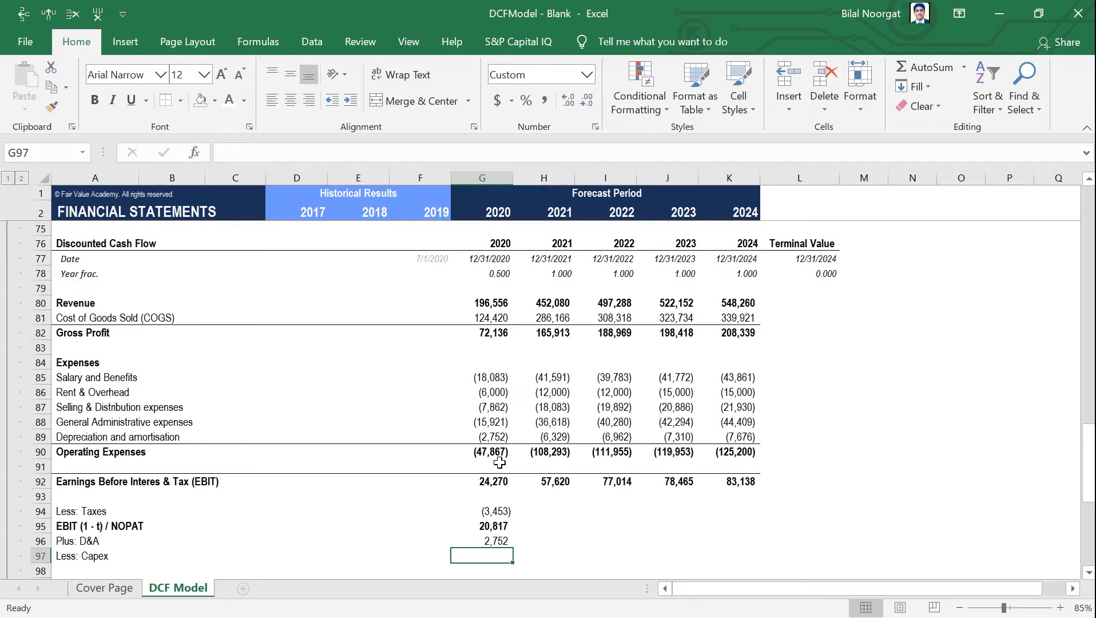
scroll(497, 467, up, 10)
click(497, 458)
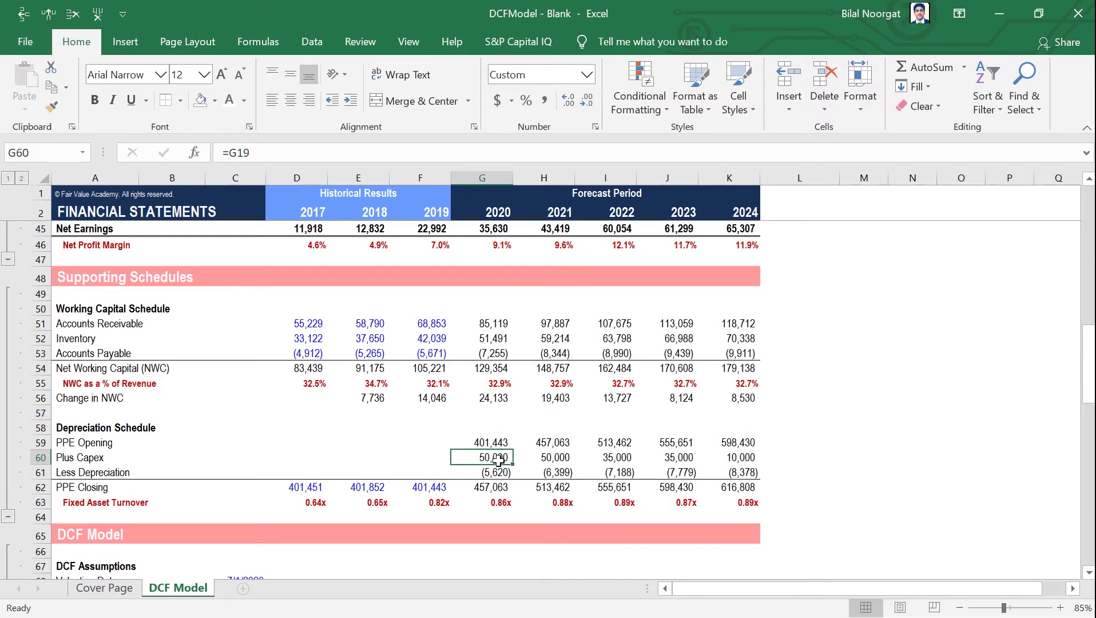
scroll(501, 469, down, 10)
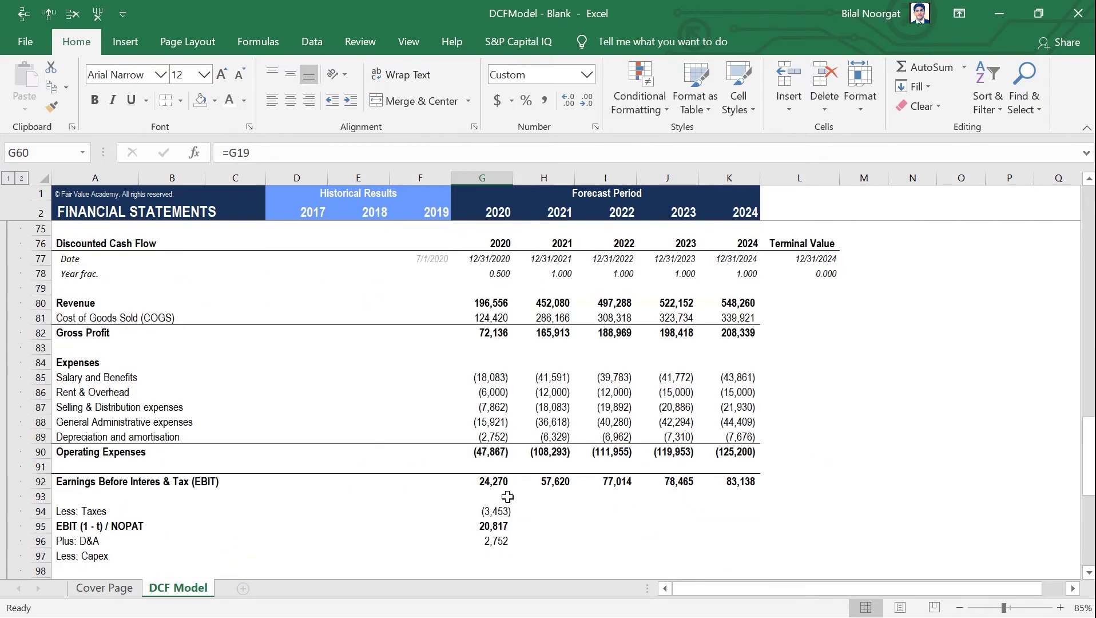
click(499, 556)
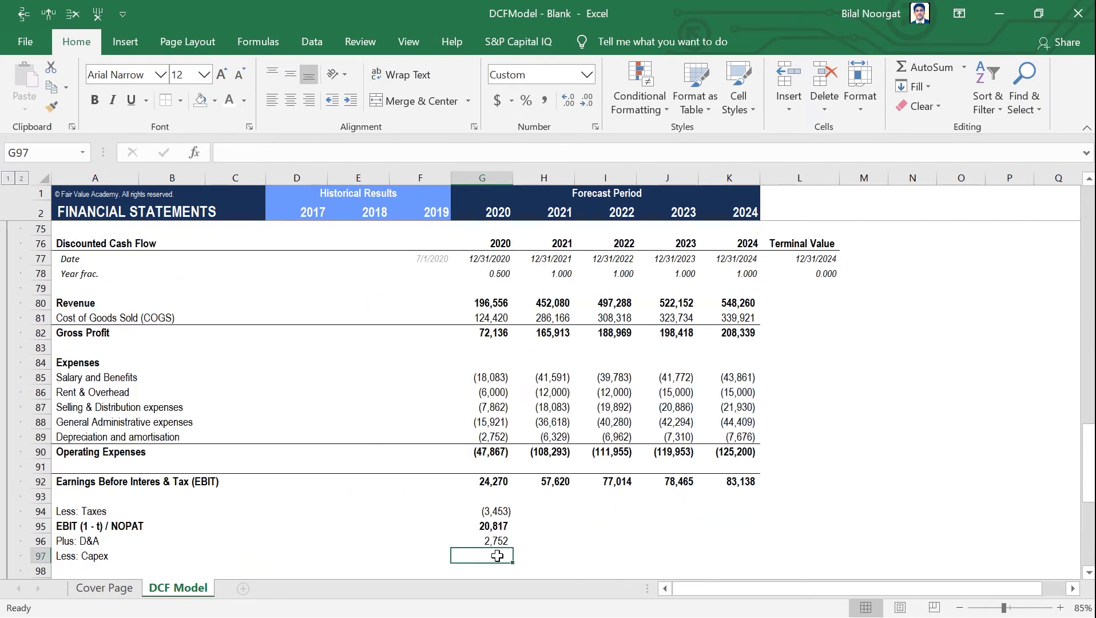
scroll(494, 554, up, 8)
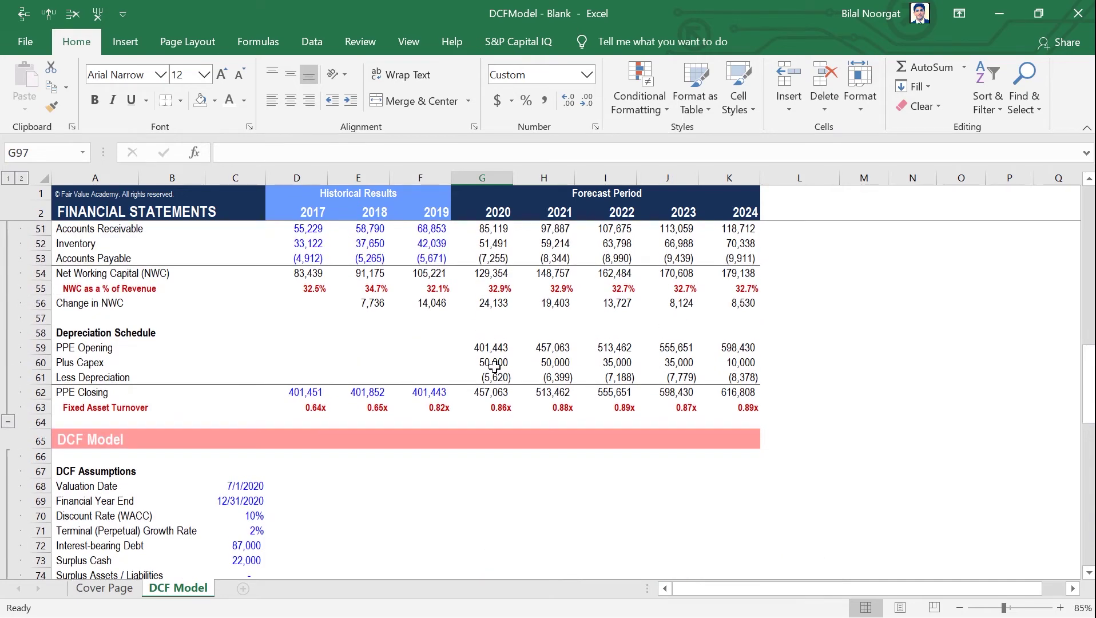
scroll(495, 493, down, 6)
scroll(496, 495, down, 6)
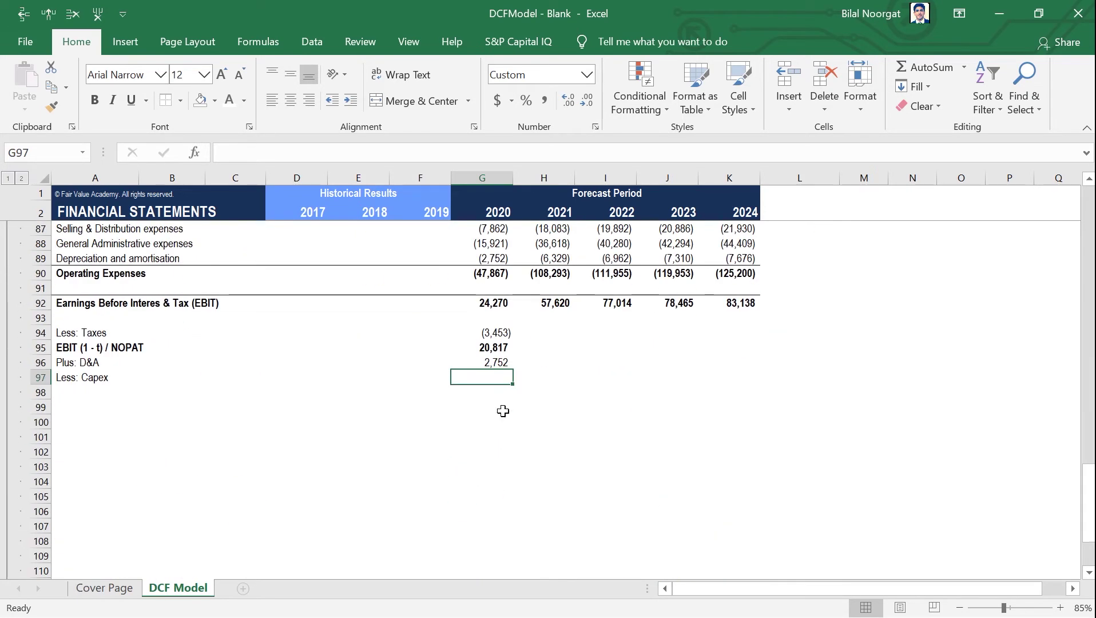
scroll(502, 434, up, 3)
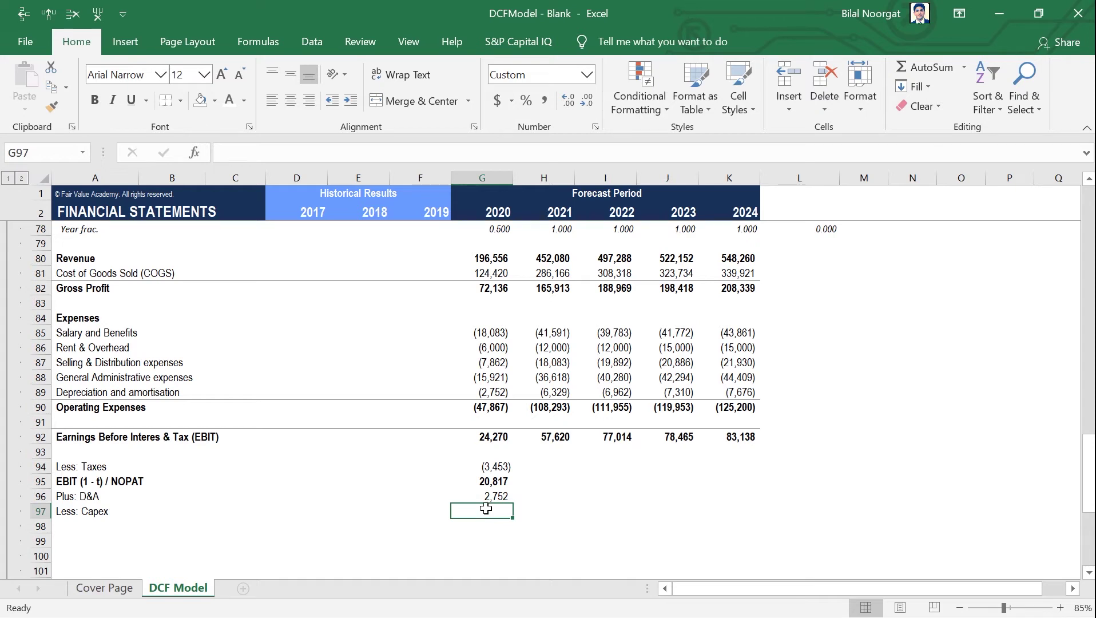
Calculate 2020 capex in G97 as a negative amount prorated by the year fraction with =-G60*G78.
text(=)
scroll(488, 510, up, 1)
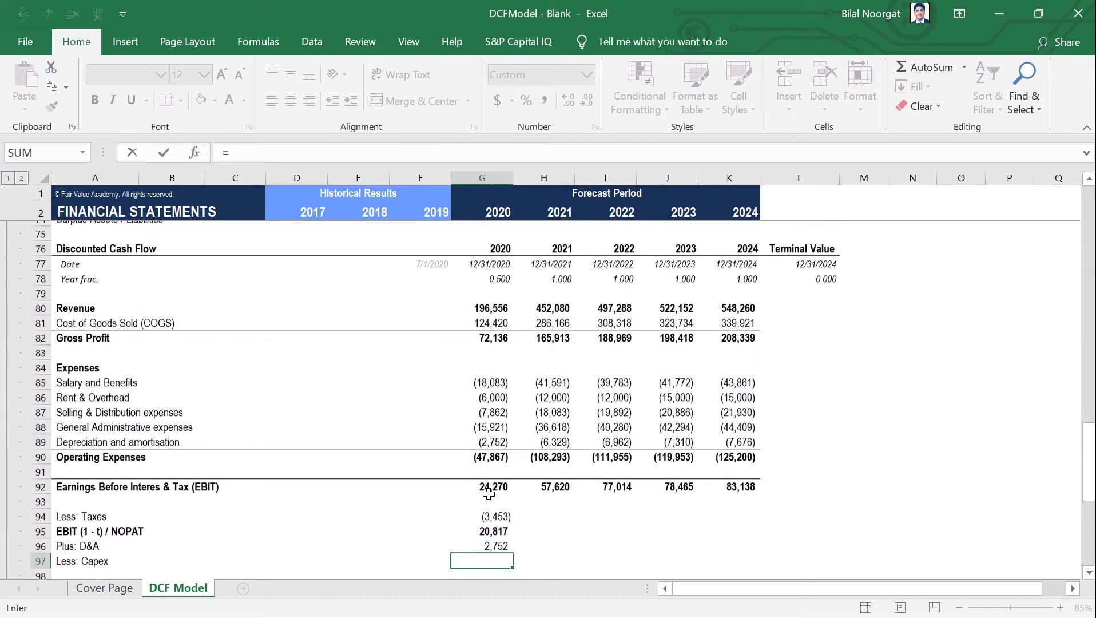
text(-)
scroll(488, 493, up, 9)
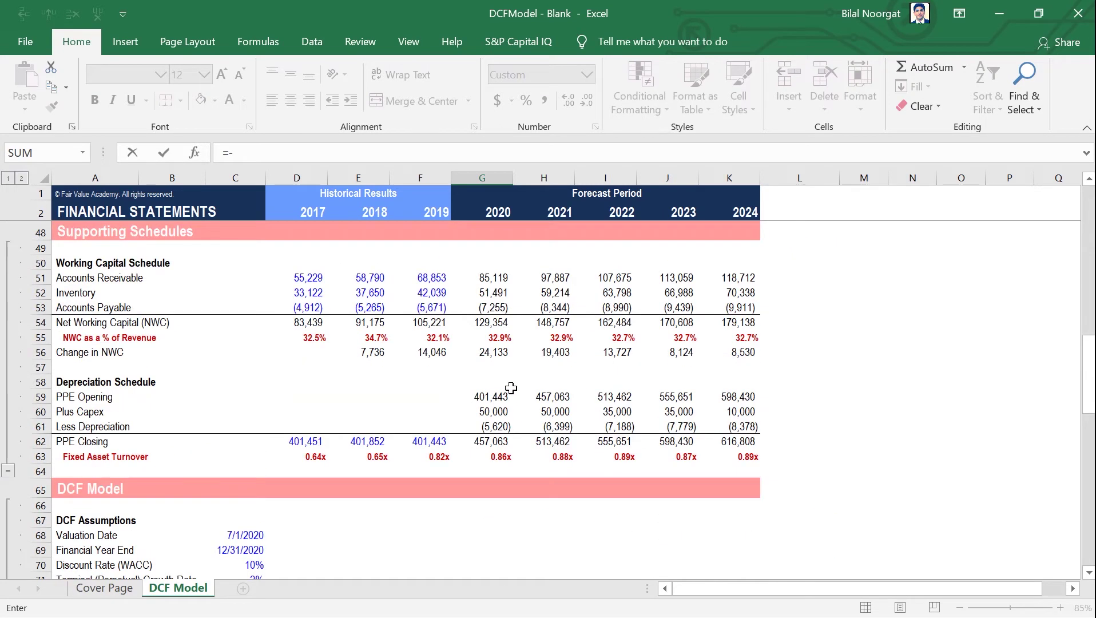
click(504, 413)
text(*)
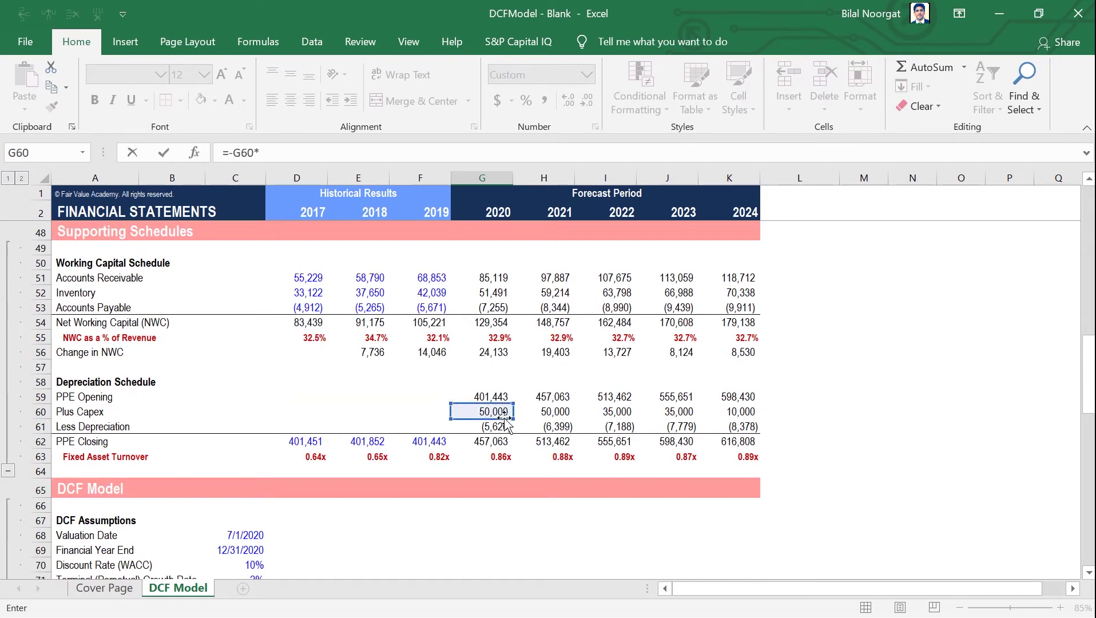
scroll(500, 428, down, 5)
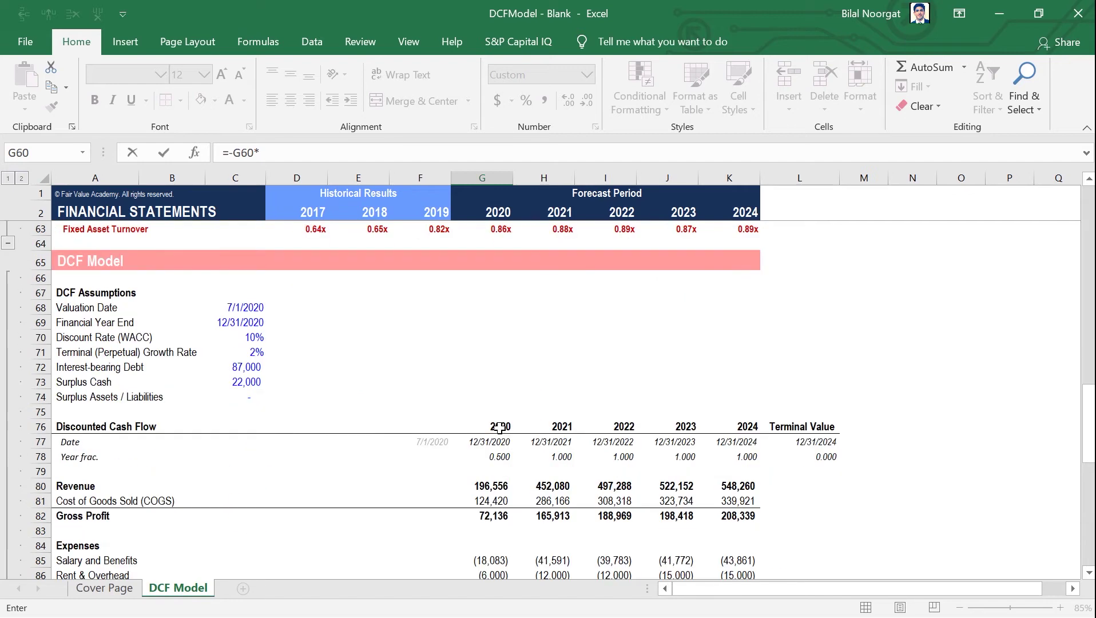
click(493, 457)
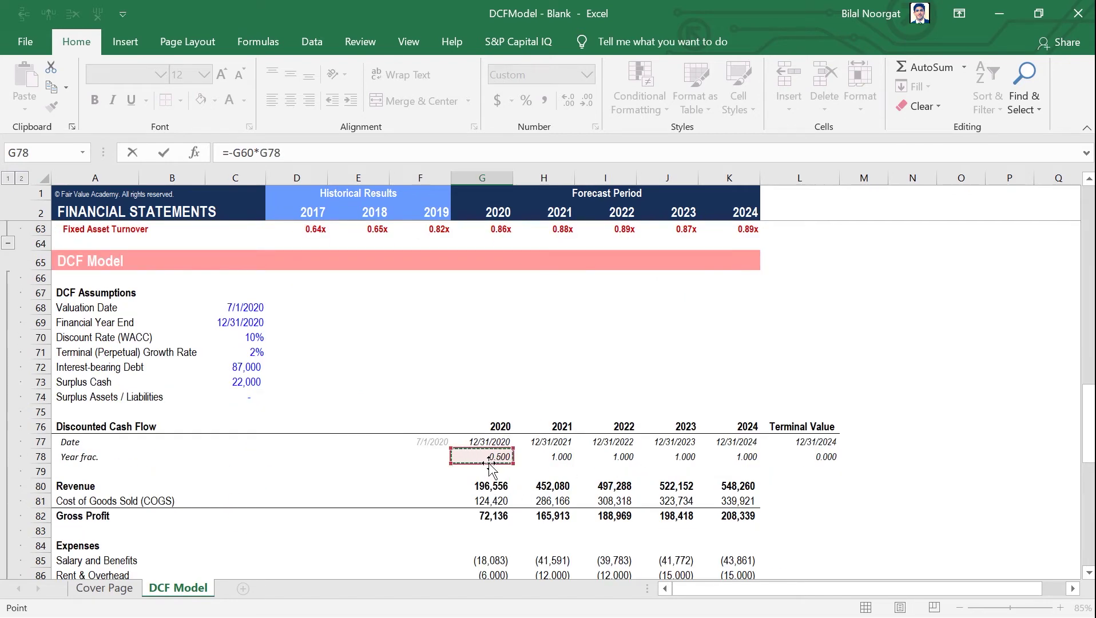
key(Return)
key(Up)
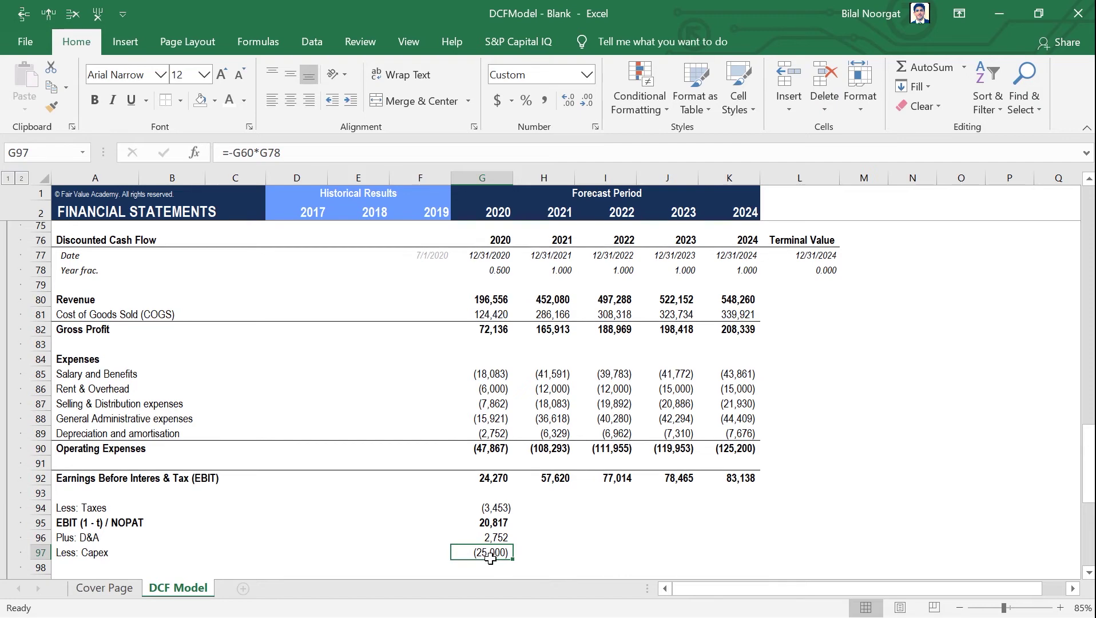
Label cell A98 below the Capex row as "(Increases) / Decreases in NWC".
scroll(491, 549, down, 1)
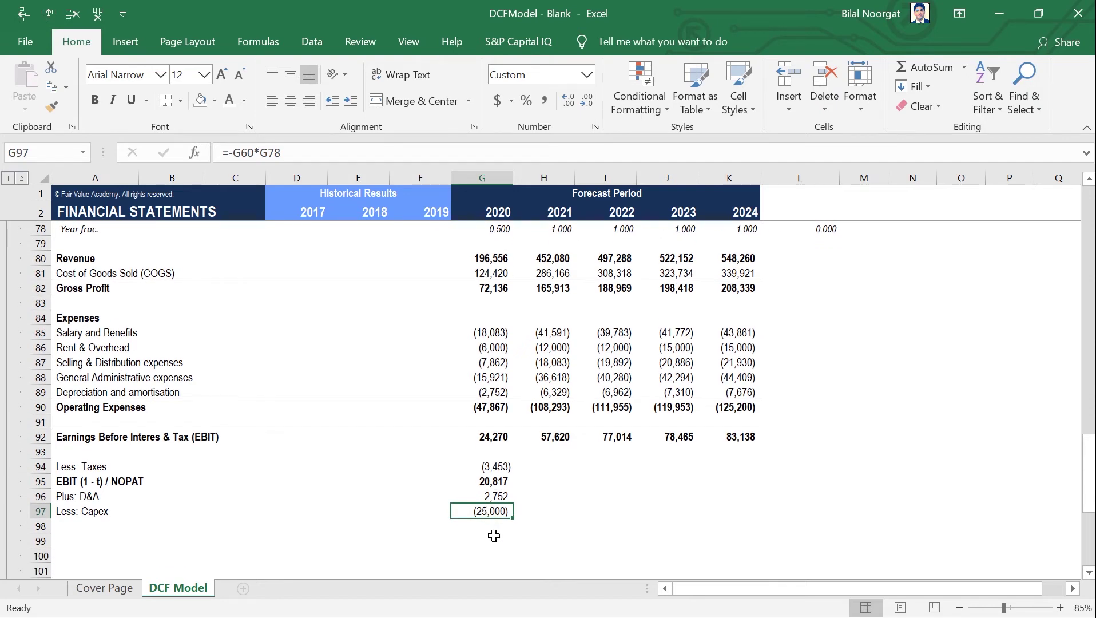
key(Down)
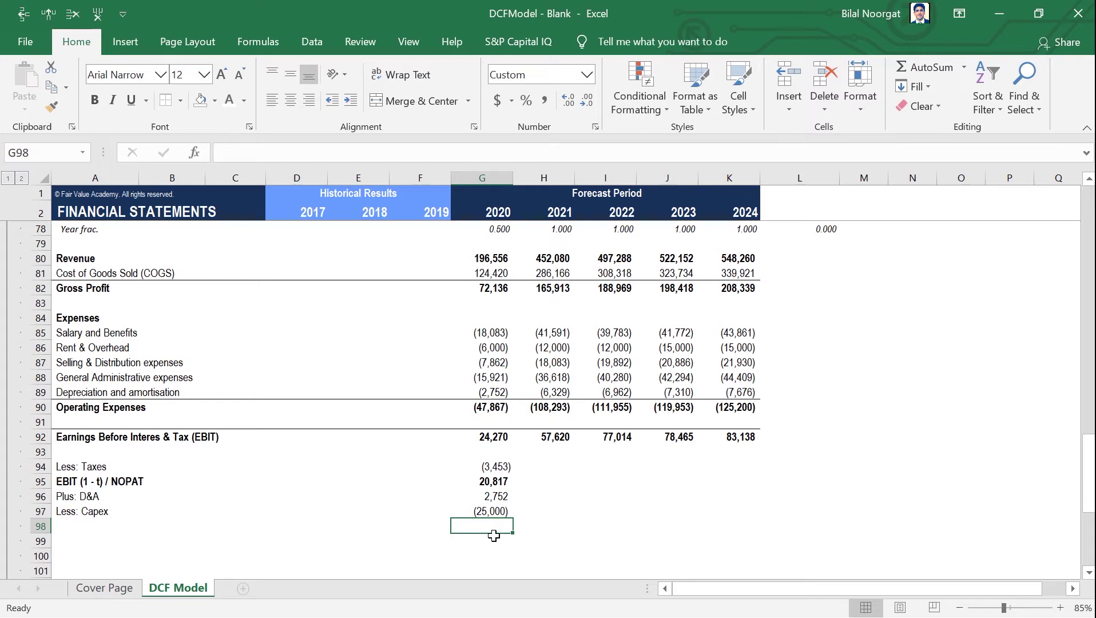
key(Left)
key(Left)
key(Left)
key(Left)
key(Left)
key(Left)
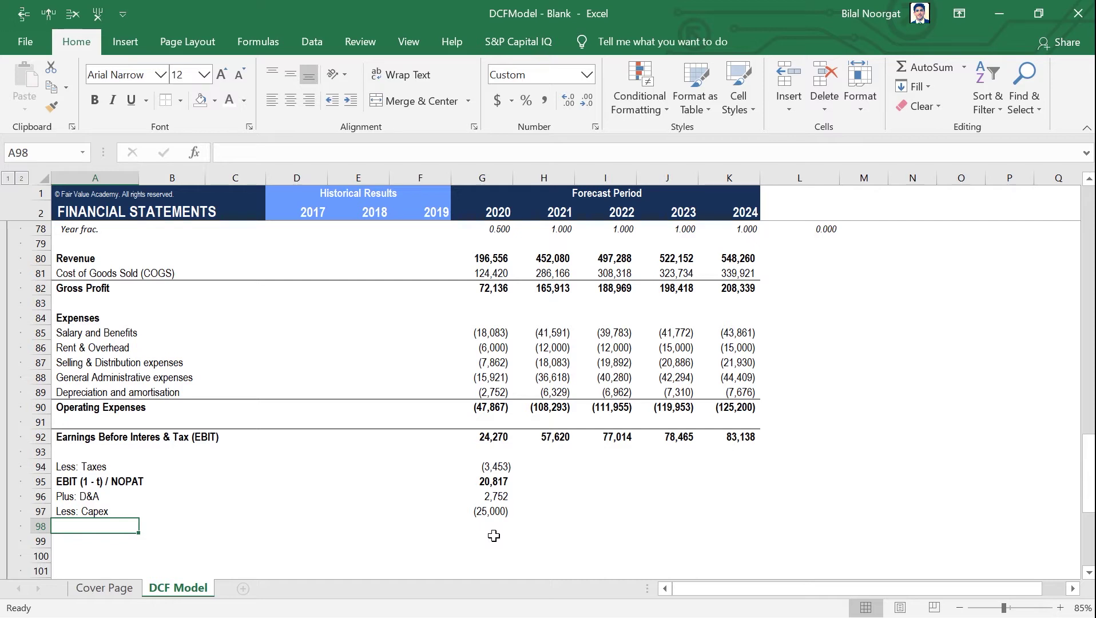
text((Increases)
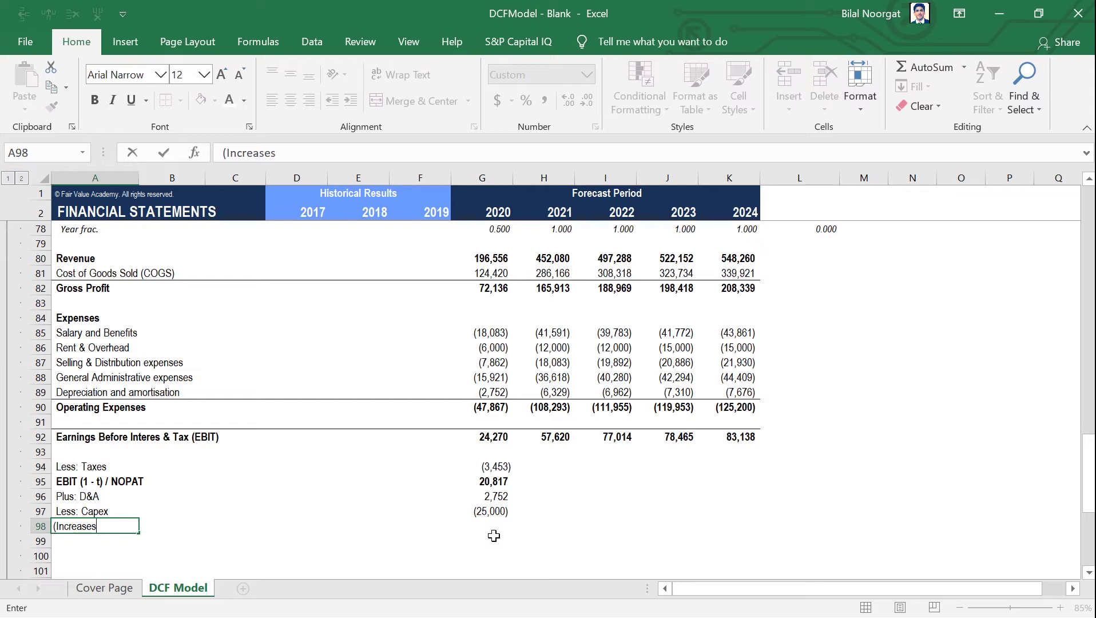
text() /)
text(Decreases in NWC)
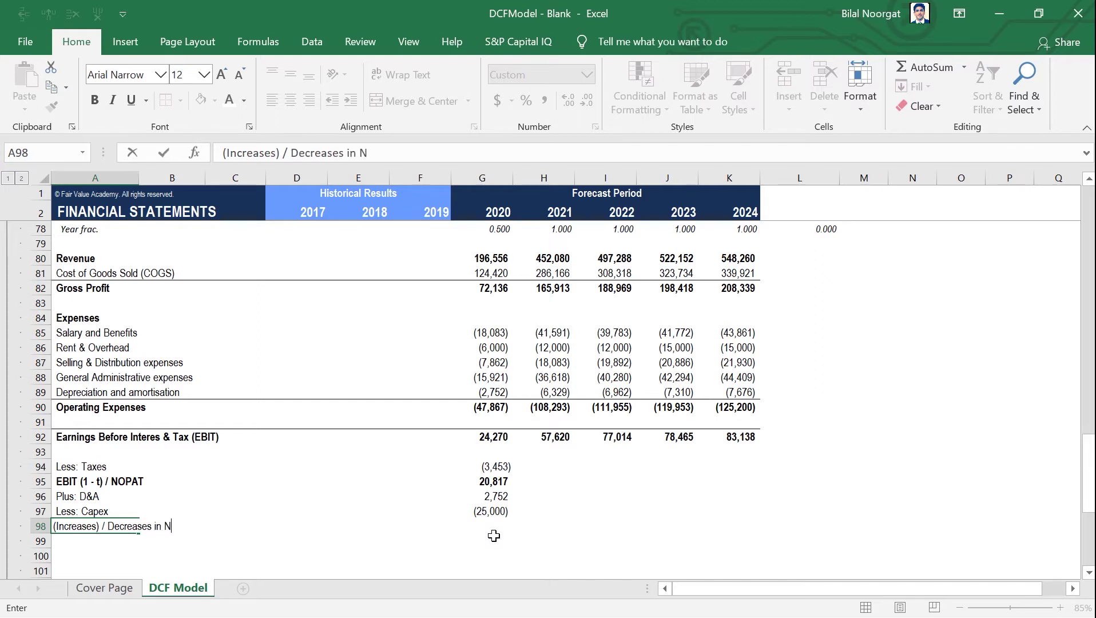
key(Return)
Calculate the 2020 working capital cash effect in G98 from the negated change in NWC and year fraction with =-G56*G78.
click(490, 527)
scroll(491, 527, up, 1)
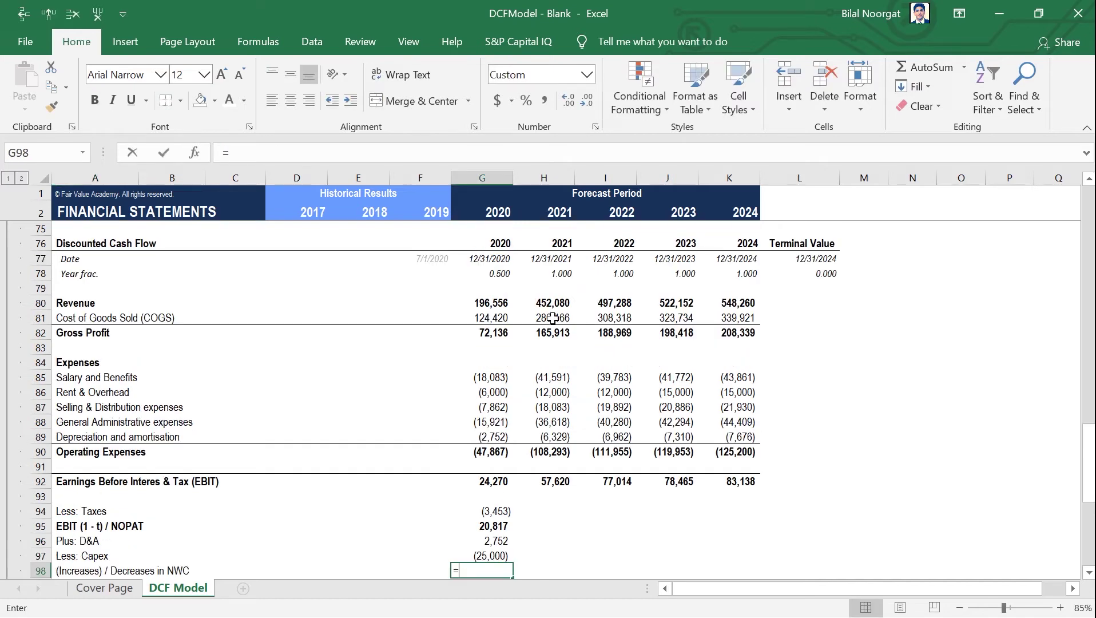
text(=)
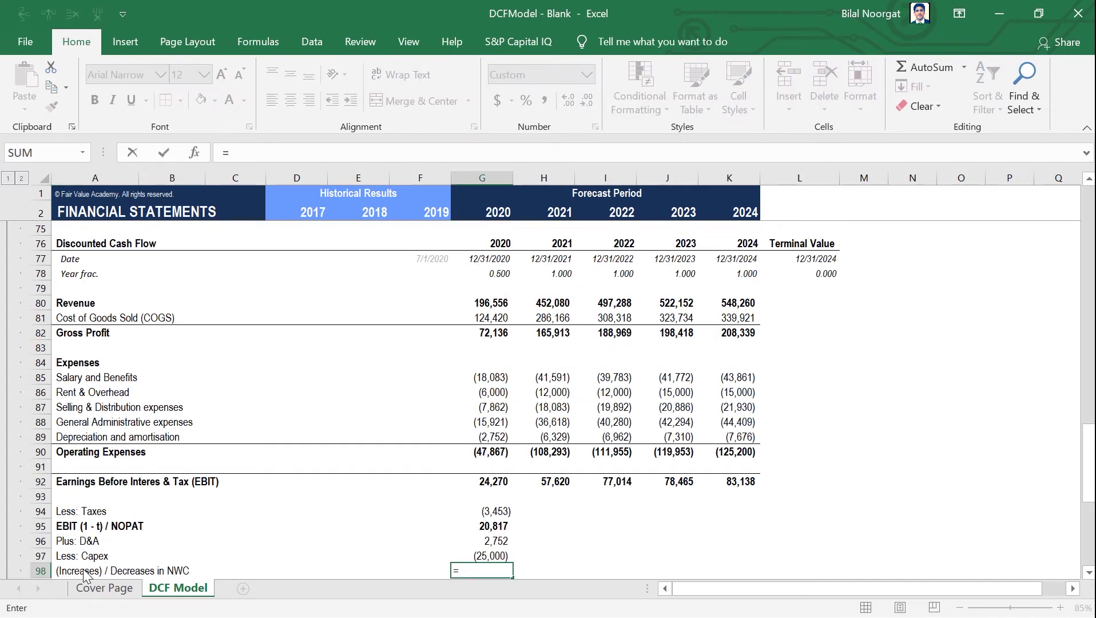
scroll(494, 356, up, 10)
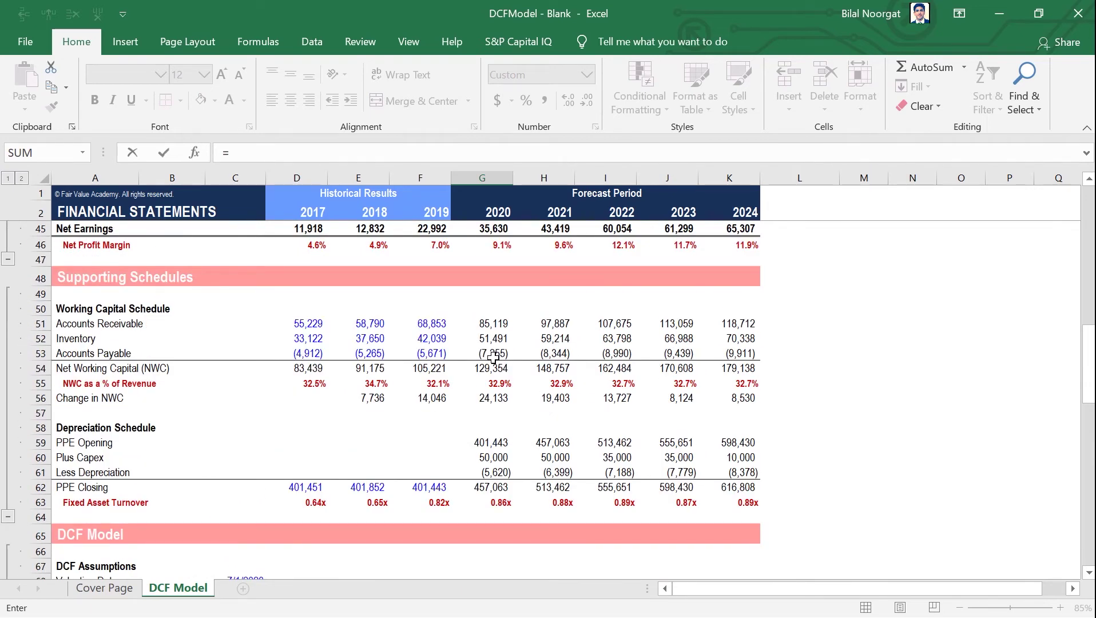
scroll(493, 355, up, 2)
scroll(508, 424, down, 1)
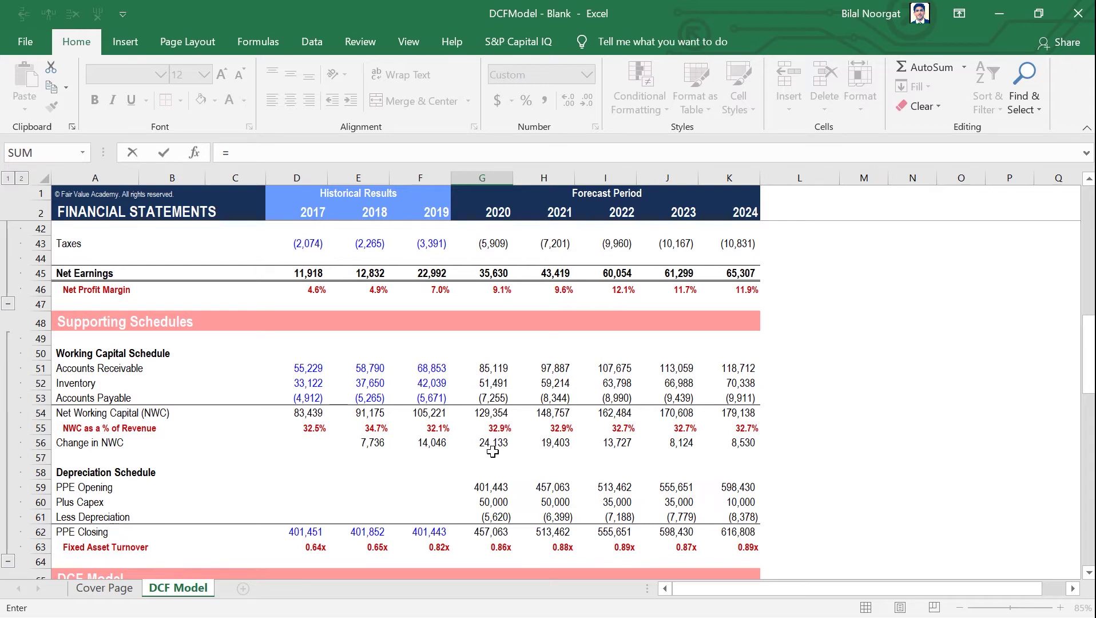
click(255, 155)
text(-)
click(496, 444)
text(*)
scroll(498, 458, down, 5)
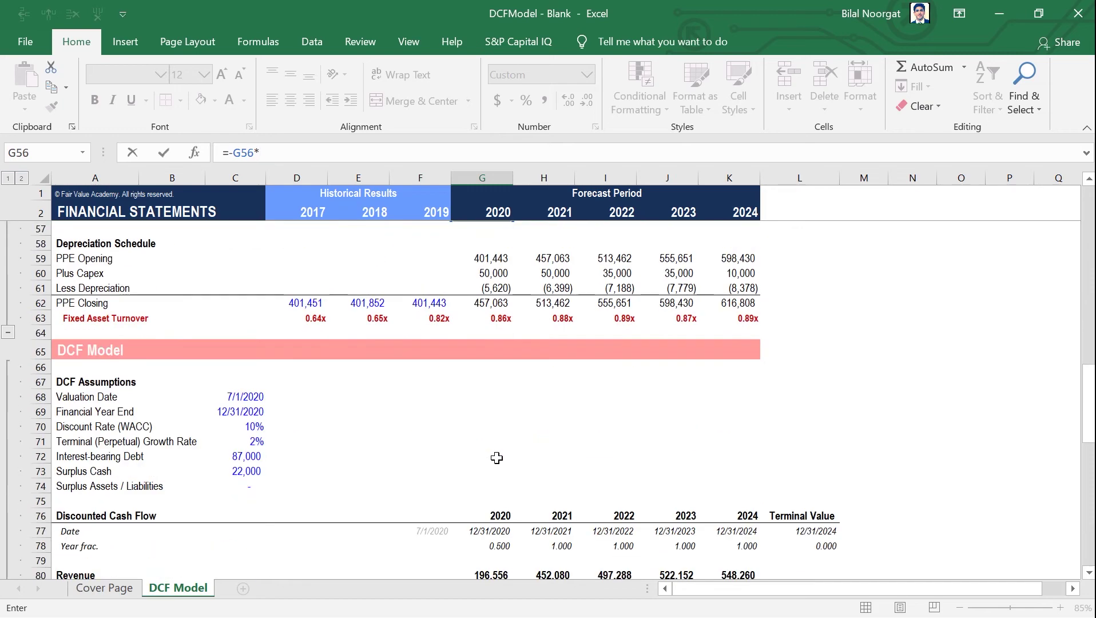
scroll(495, 456, down, 3)
click(496, 407)
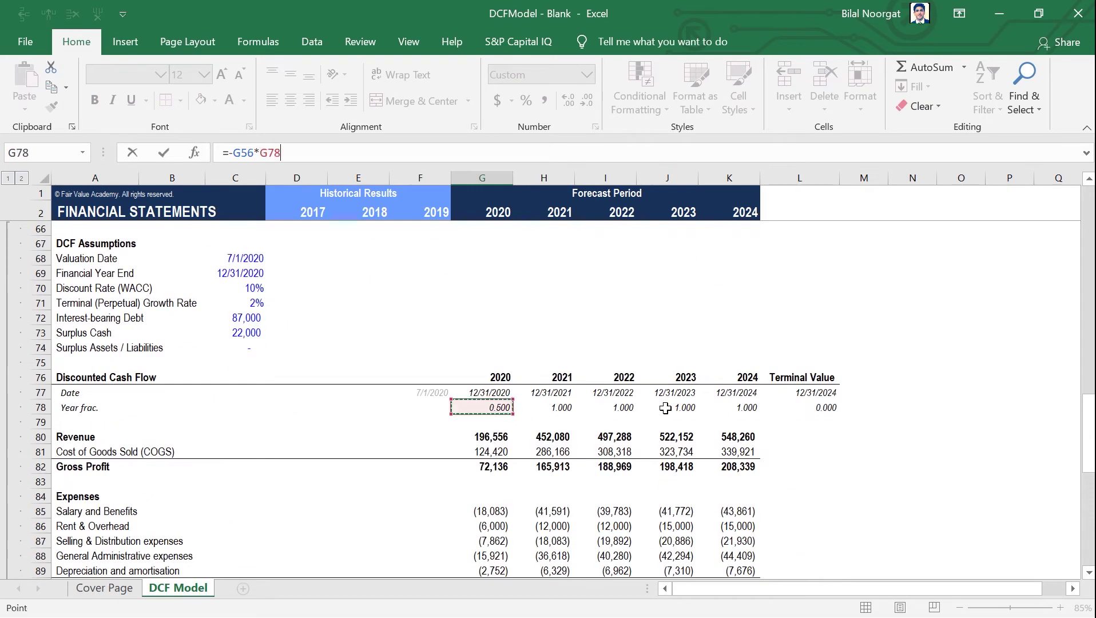
key(Return)
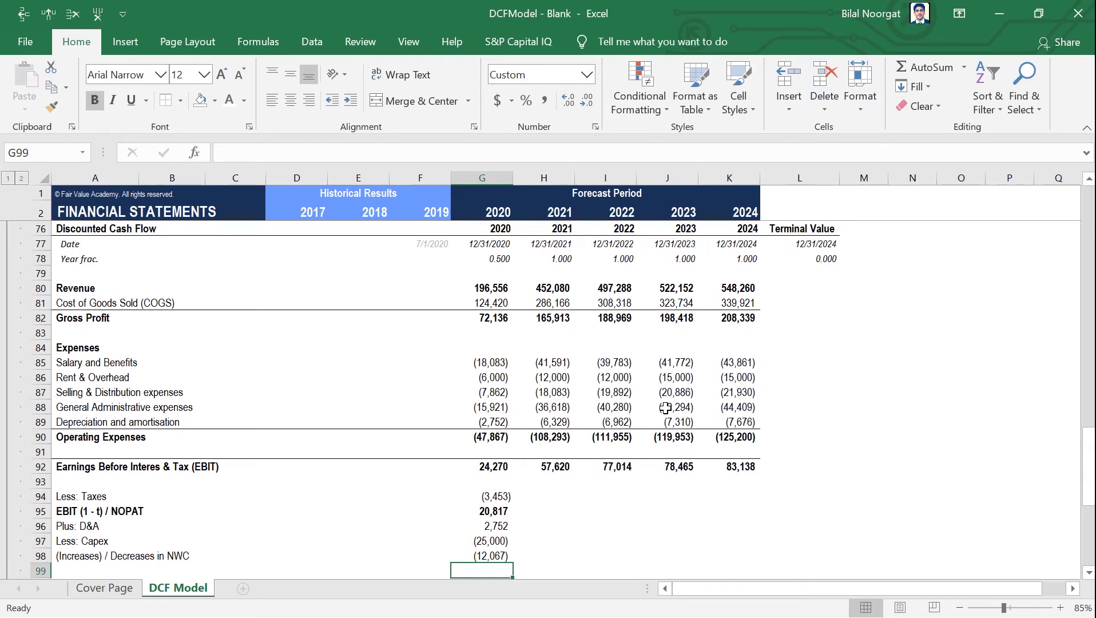
Label cell A99 below the NWC row as "Unlevered FCF / FCFF".
key(Left)
key(Left)
key(Left)
key(Left)
key(Left)
key(Left)
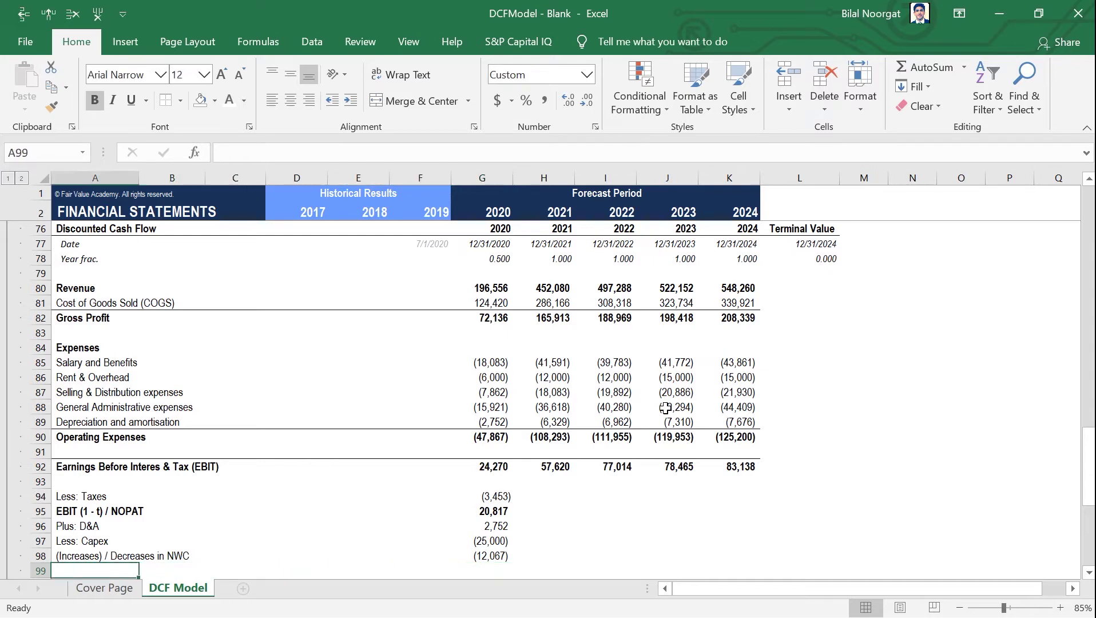
text(Unlevered )
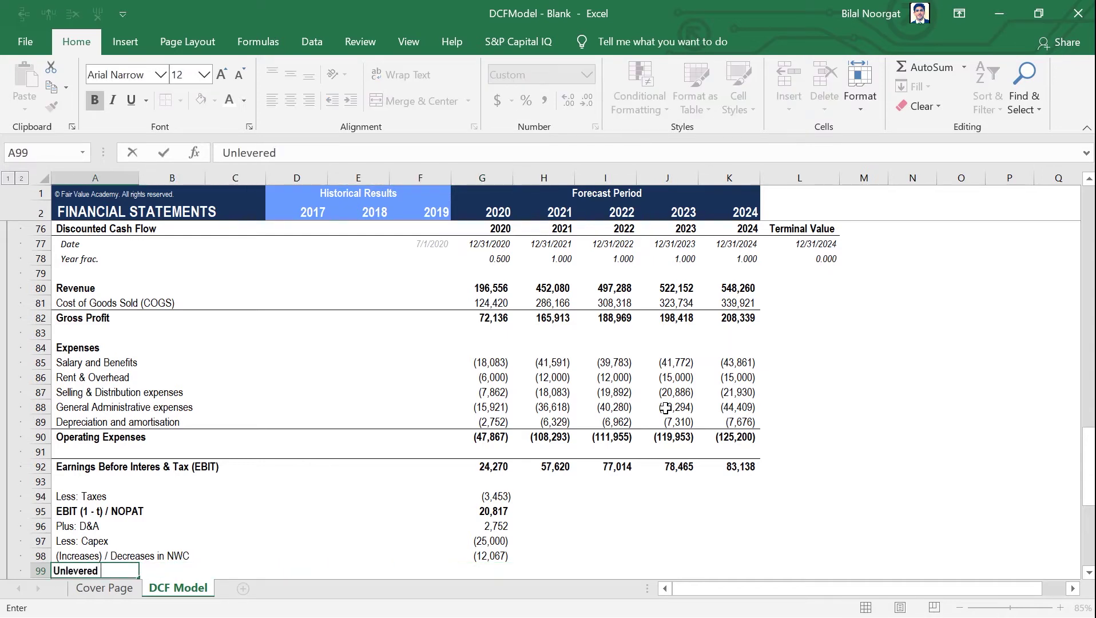
text(FCF / FCFF)
key(Return)
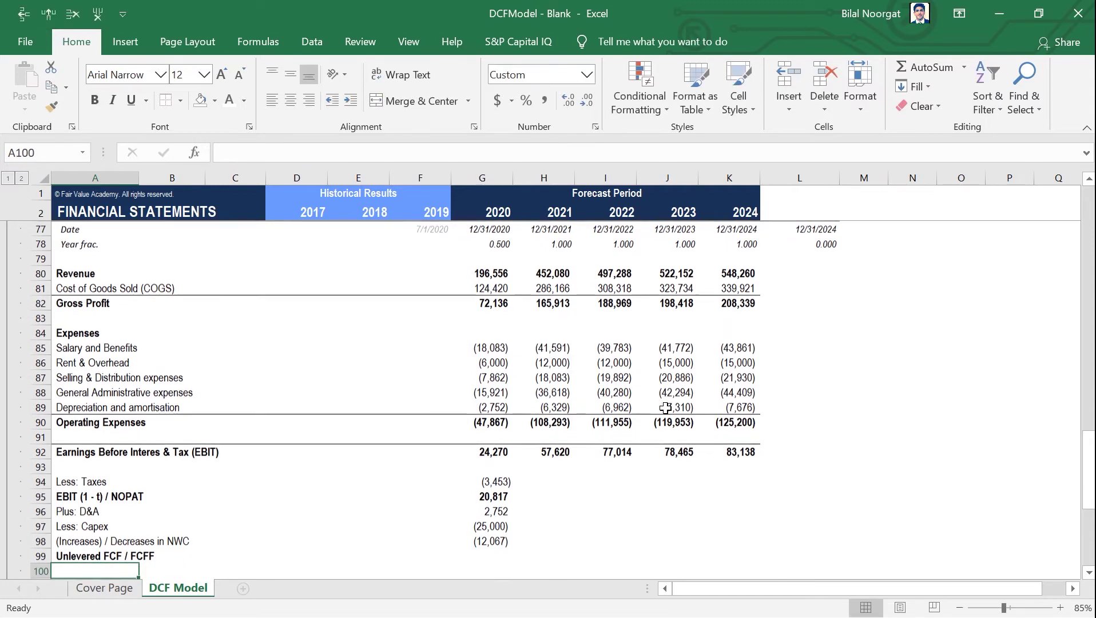
Calculate 2020 unlevered free cash flow in G99 by summing NOPAT through the NWC change with =SUM(G95:G98).
key(Up)
key(Right)
key(Right)
key(Right)
key(Right)
key(Right)
key(Right)
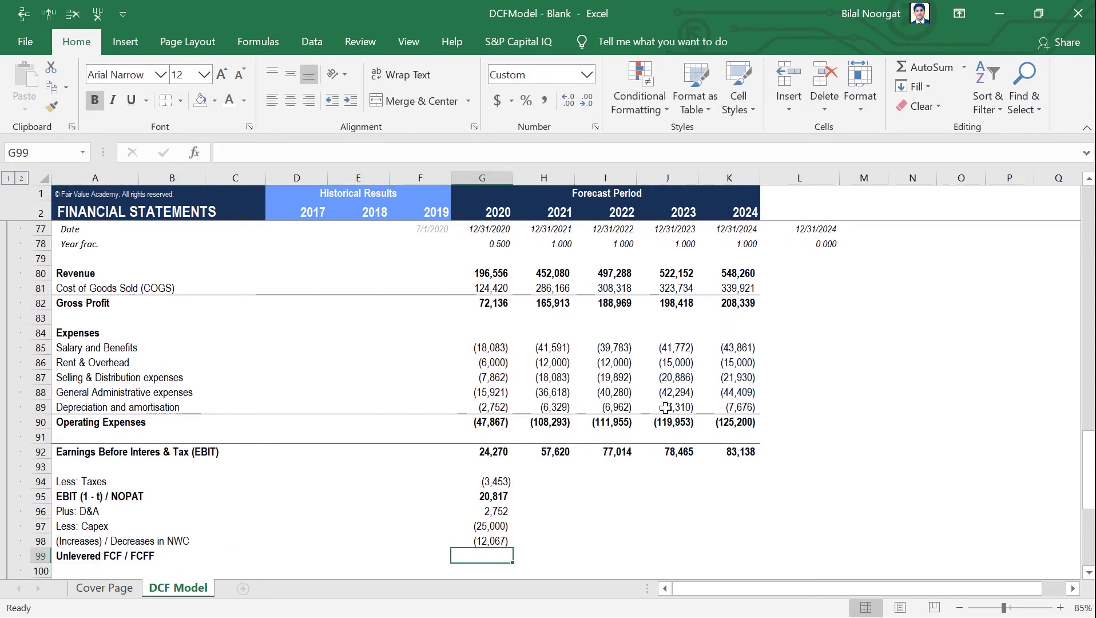
text(=sum()
key(Up)
key(Up)
key(Up)
key(Up)
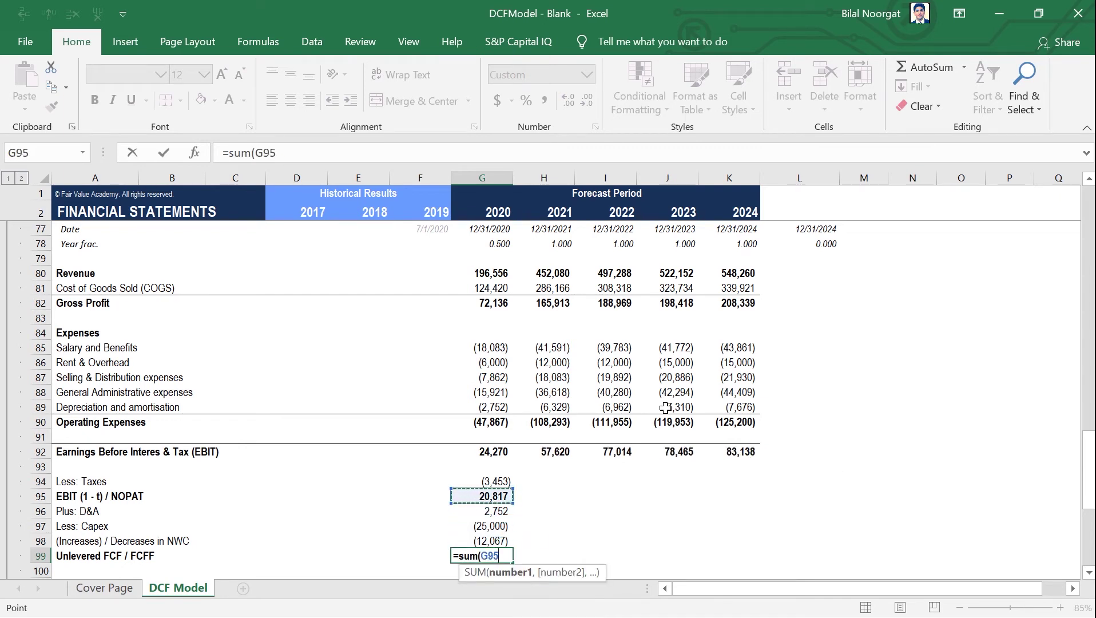
key(shift+Down)
key(shift+Down)
key(shift+Down)
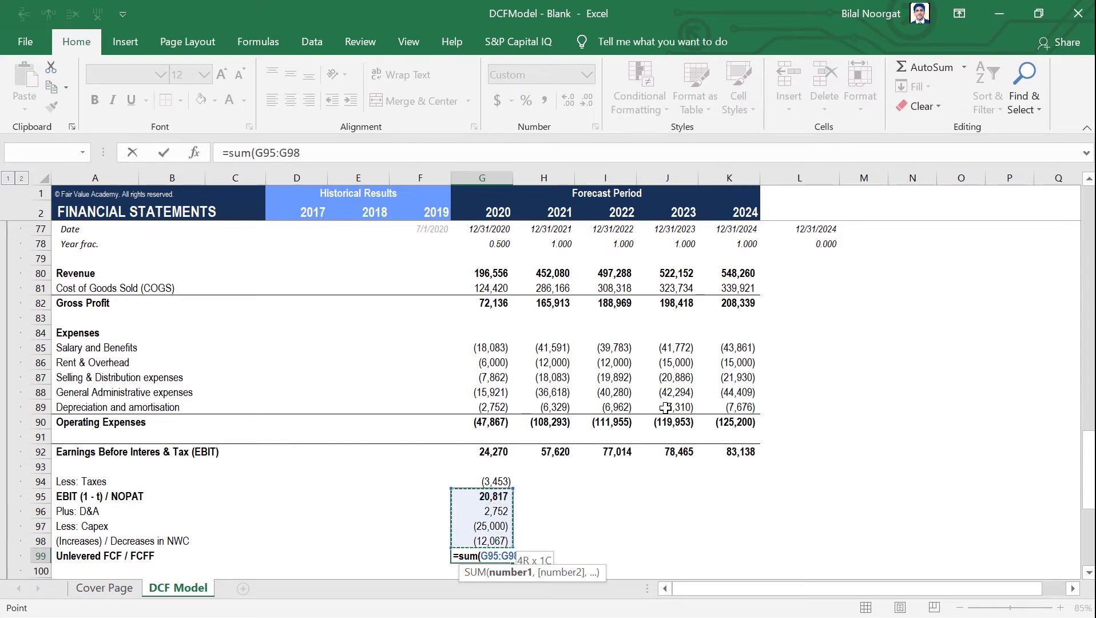
key(Return)
key(Up)
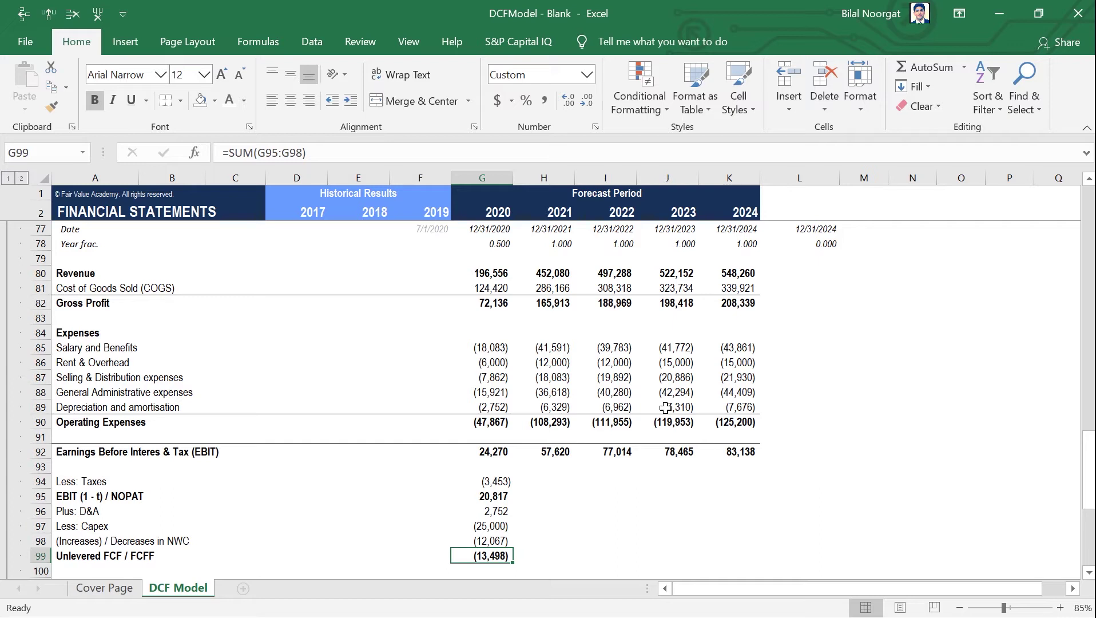
Fill the 2020 formulas for taxes through unlevered free cash flow in G94:G99 across to 2024 in column K.
key(Up)
key(Up)
key(Up)
key(Up)
key(Up)
key(shift+Down)
key(shift+Down)
key(shift+Down)
key(shift+Down)
key(shift+Down)
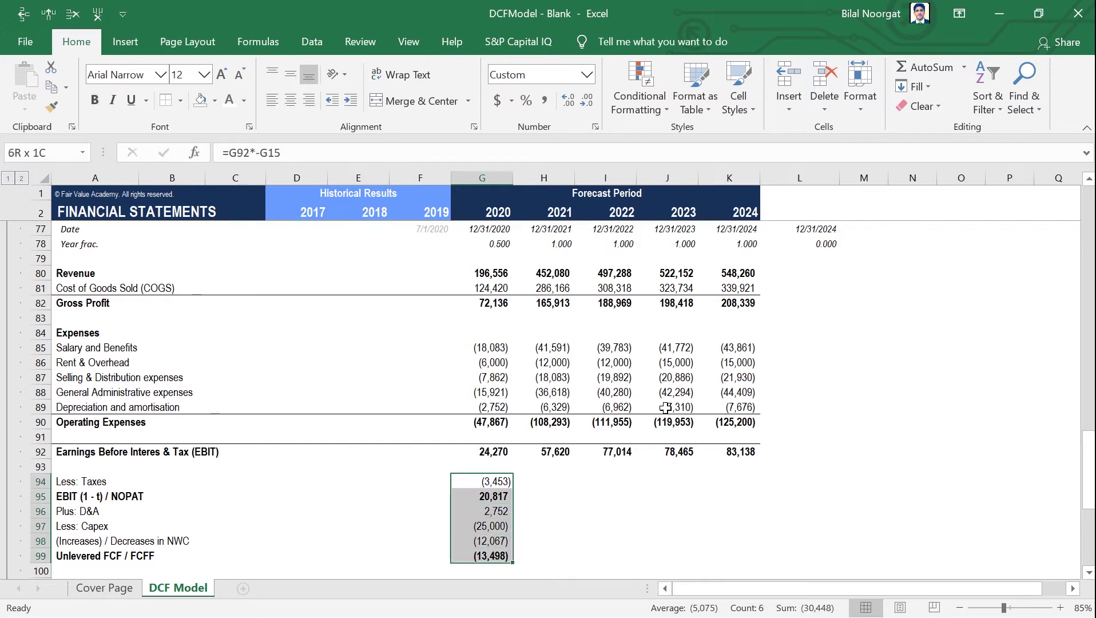
key(shift+Right)
key(shift+Right)
key(shift+Right)
key(shift+Right)
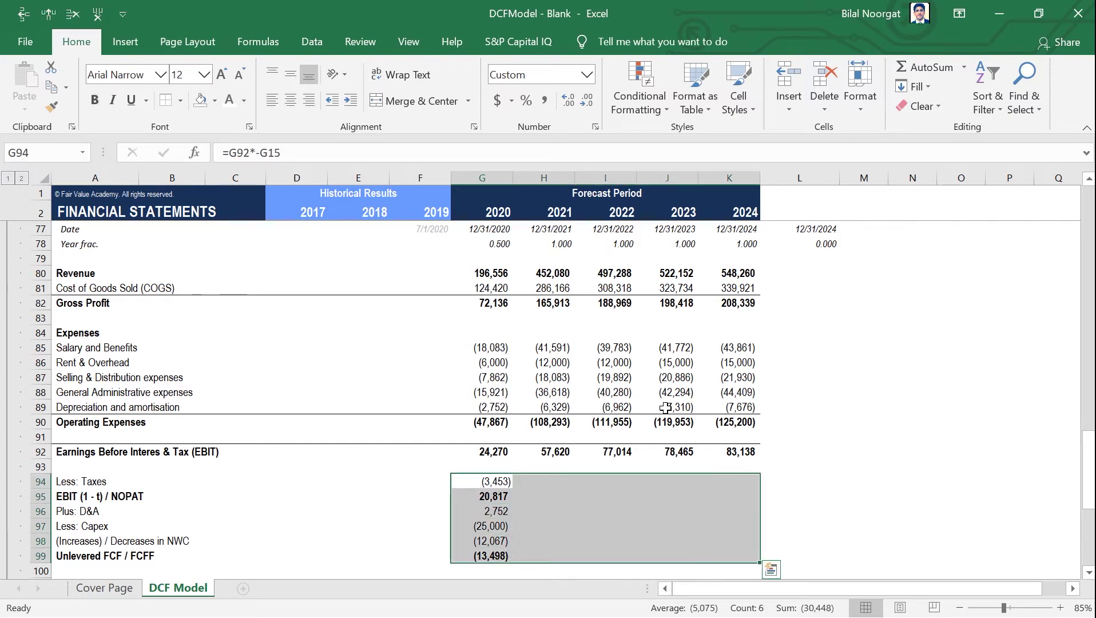
key(ctrl+r)
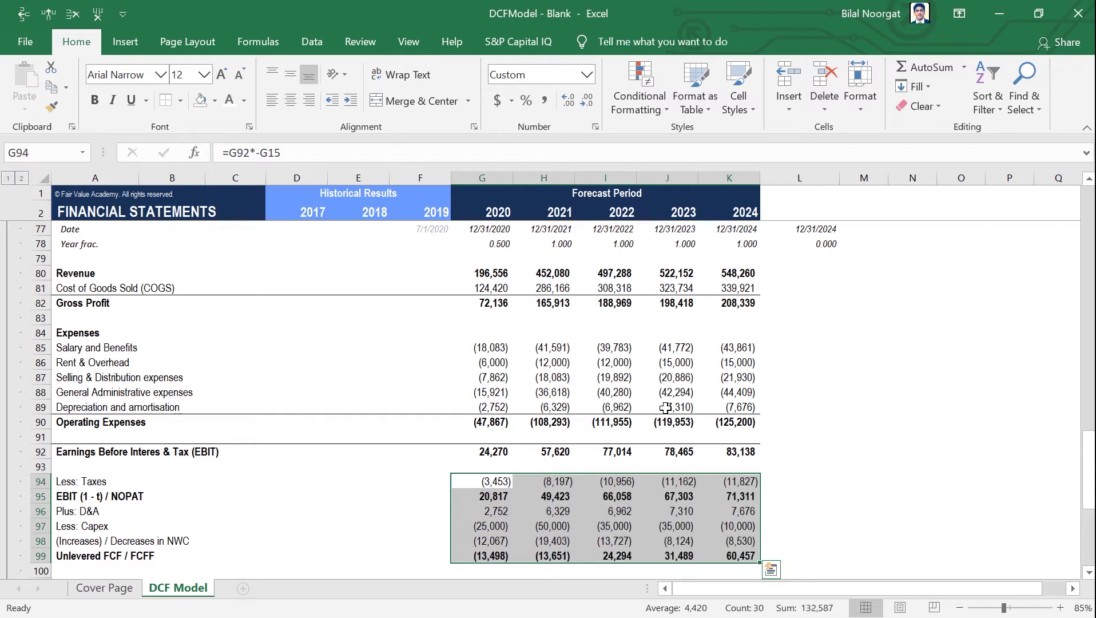
Add a top border to the EBIT (1 - t) / NOPAT row across A95:K95.
key(Return)
key(Down)
key(Down)
key(Down)
key(Down)
key(Down)
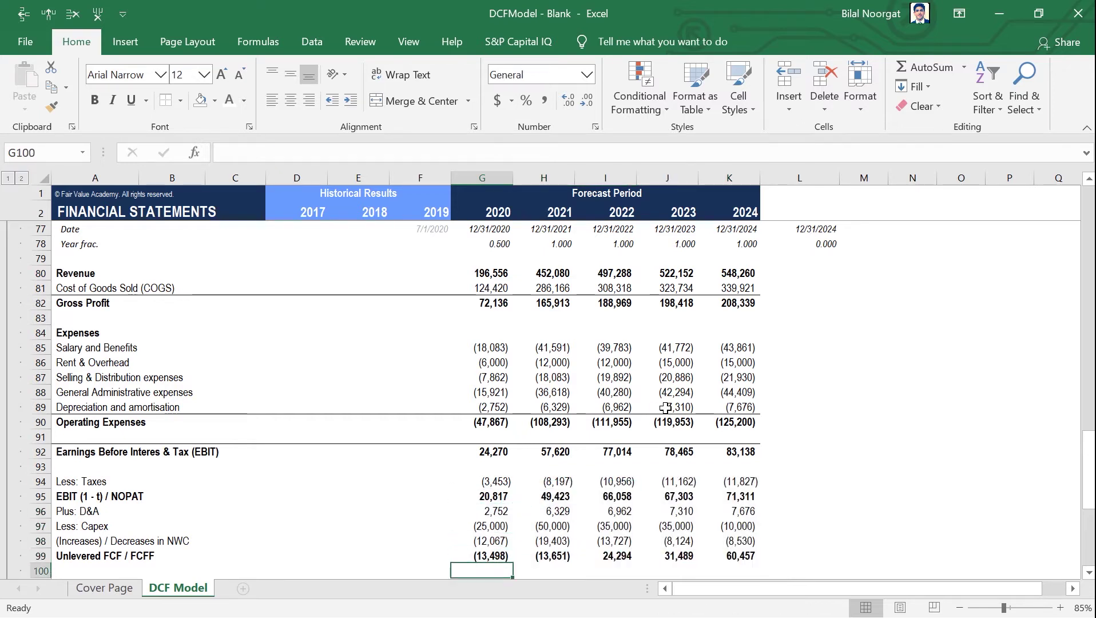
key(Up)
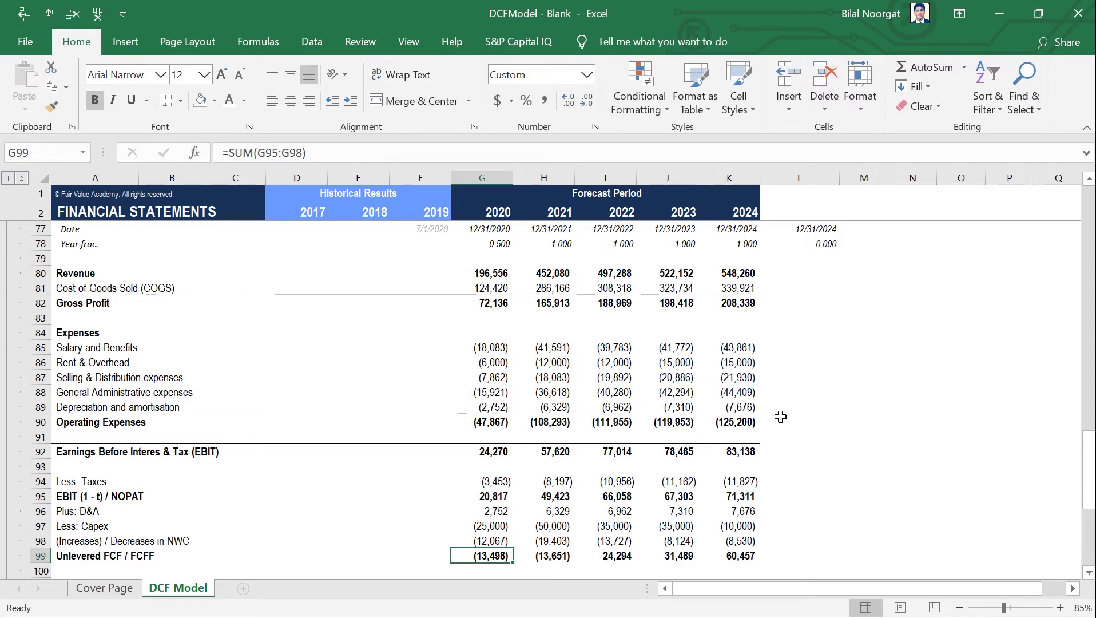
key(Left)
key(Left)
key(Left)
key(Left)
key(Left)
key(Left)
key(Up)
key(Up)
key(Up)
key(Up)
key(ctrl+shift+Right)
key(ctrl+shift+Right)
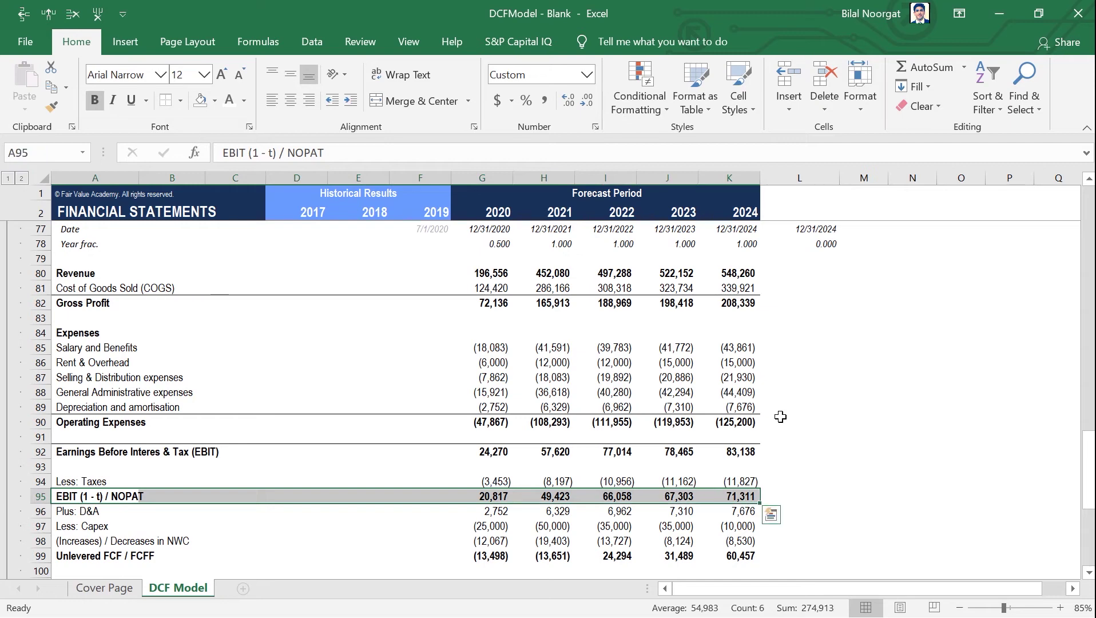
key(alt)
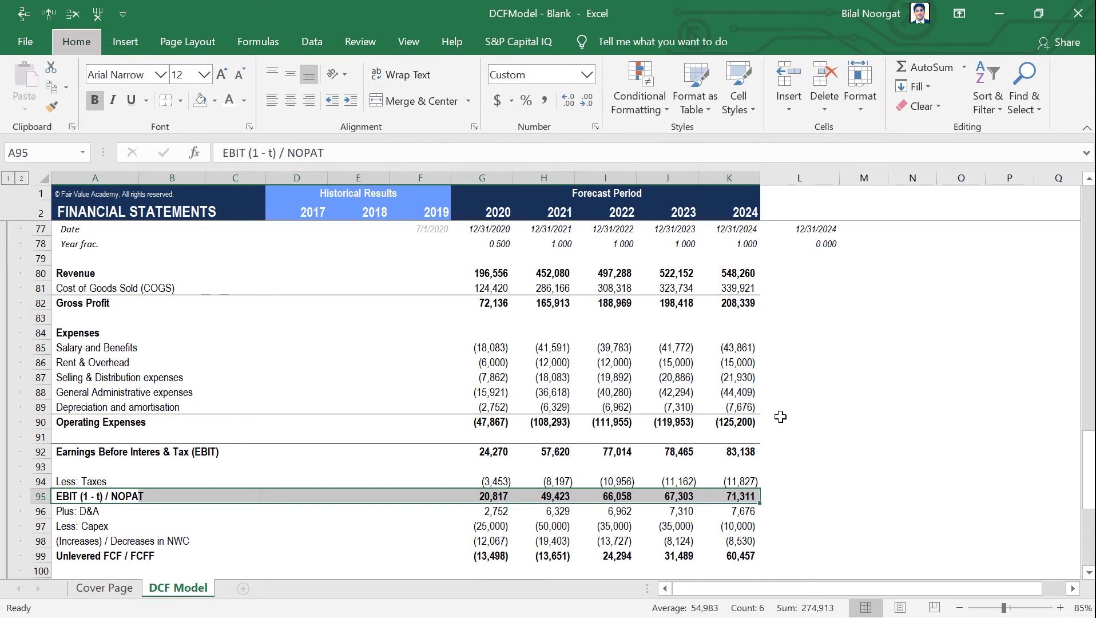
Add a top border to the Unlevered FCF / FCFF row across A99:K99.
key(Down)
key(Down)
key(Down)
key(Down)
key(ctrl+shift+Right)
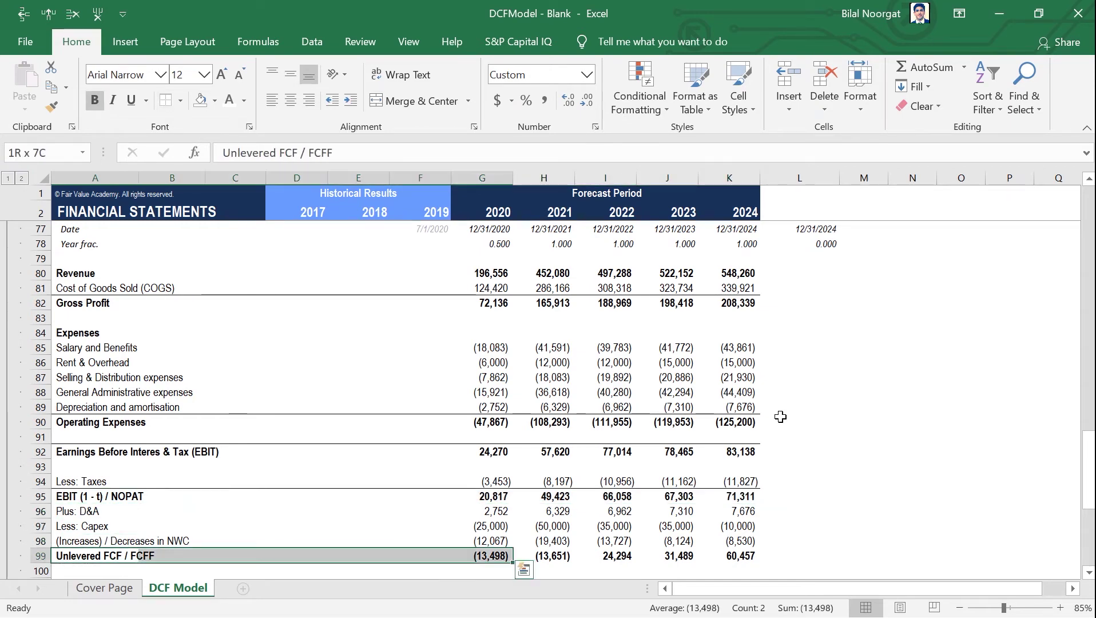
key(ctrl+shift+Right)
key(alt+h)
key(b)
key(p)
scroll(630, 515, down, 2)
click(626, 540)
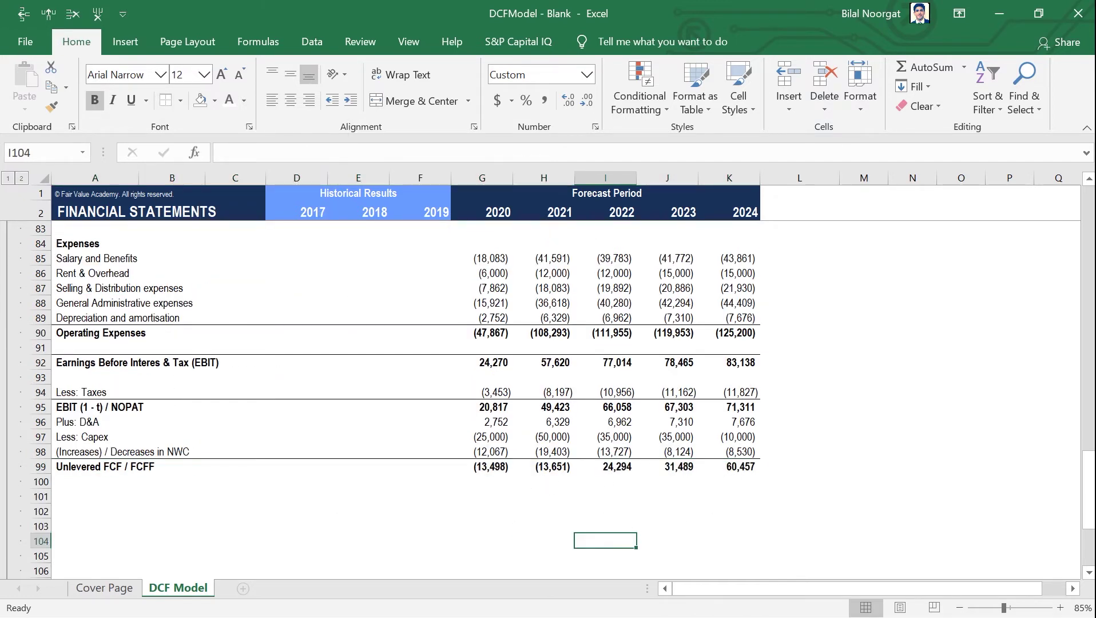
click(544, 511)
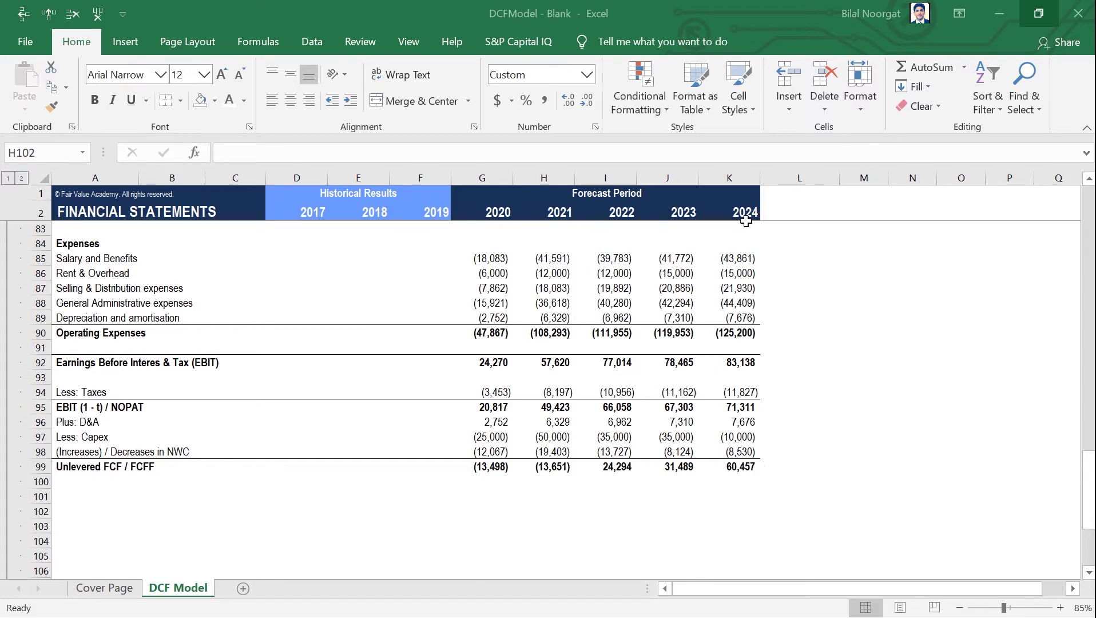
Review the 2024 column from the assumptions through the supporting schedules and the discounted cash flow section.
click(743, 212)
drag(742, 271, 738, 385)
scroll(738, 401, down, 13)
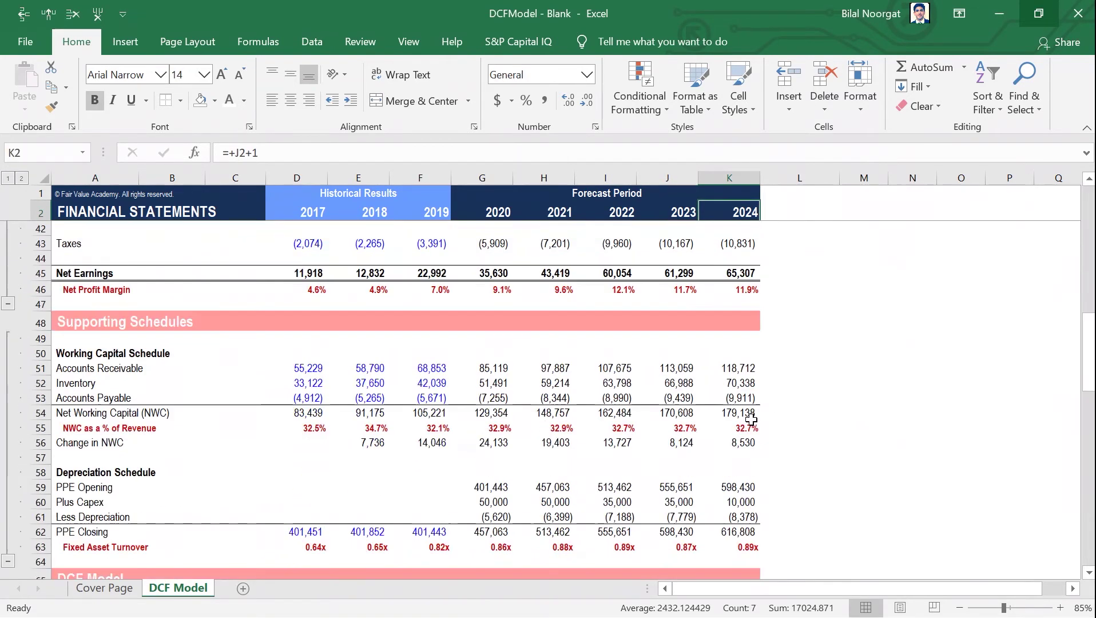
scroll(744, 438, down, 5)
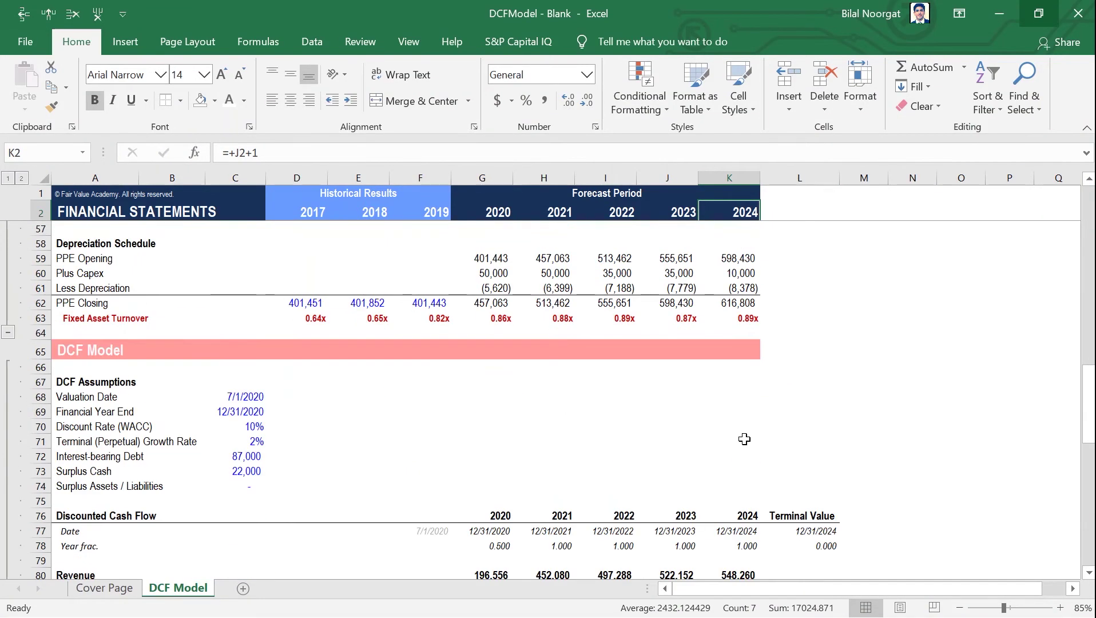
scroll(743, 438, down, 12)
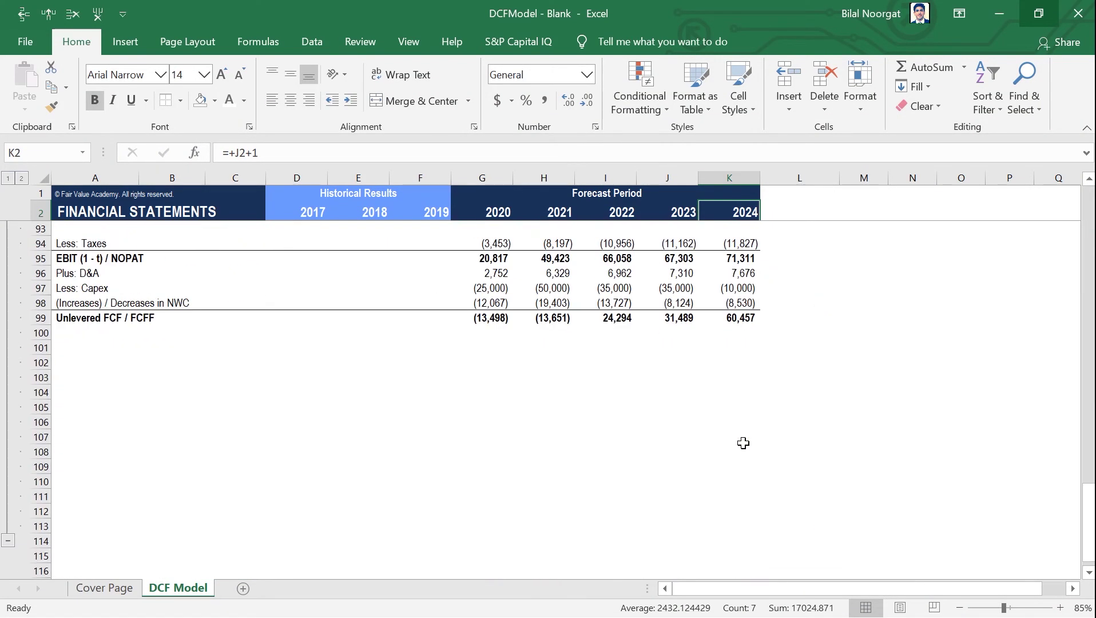
scroll(744, 441, up, 3)
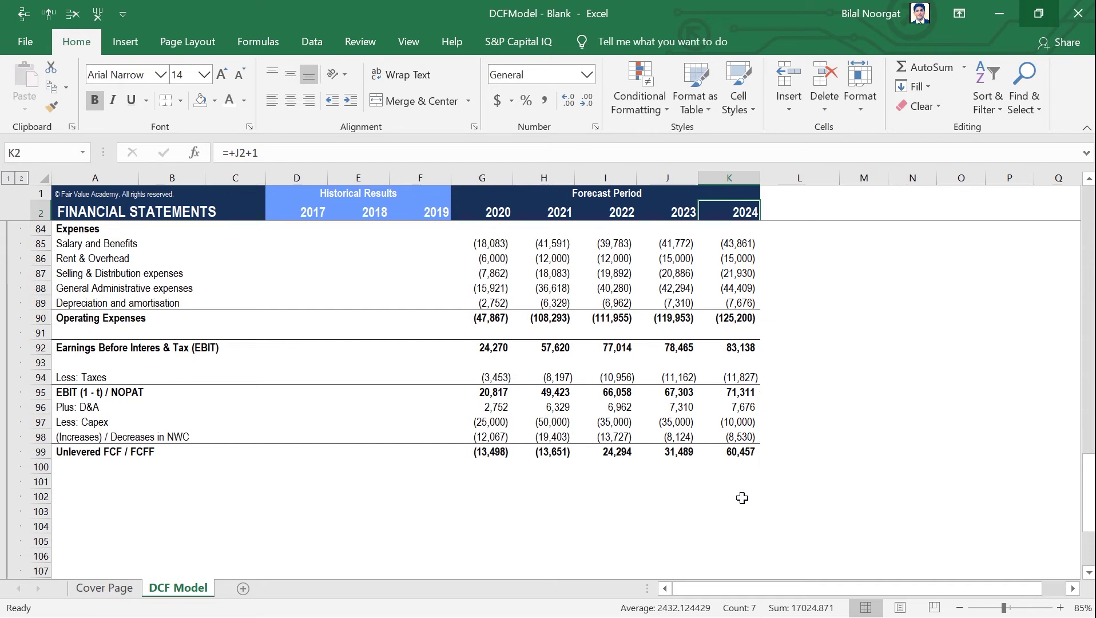
scroll(743, 509, up, 4)
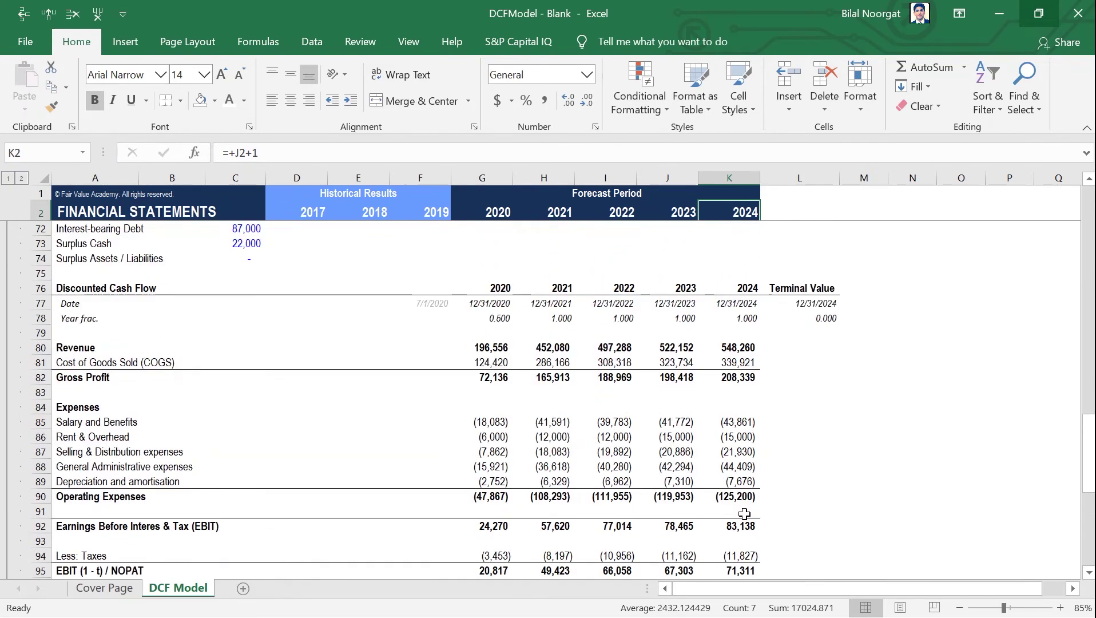
scroll(744, 514, up, 20)
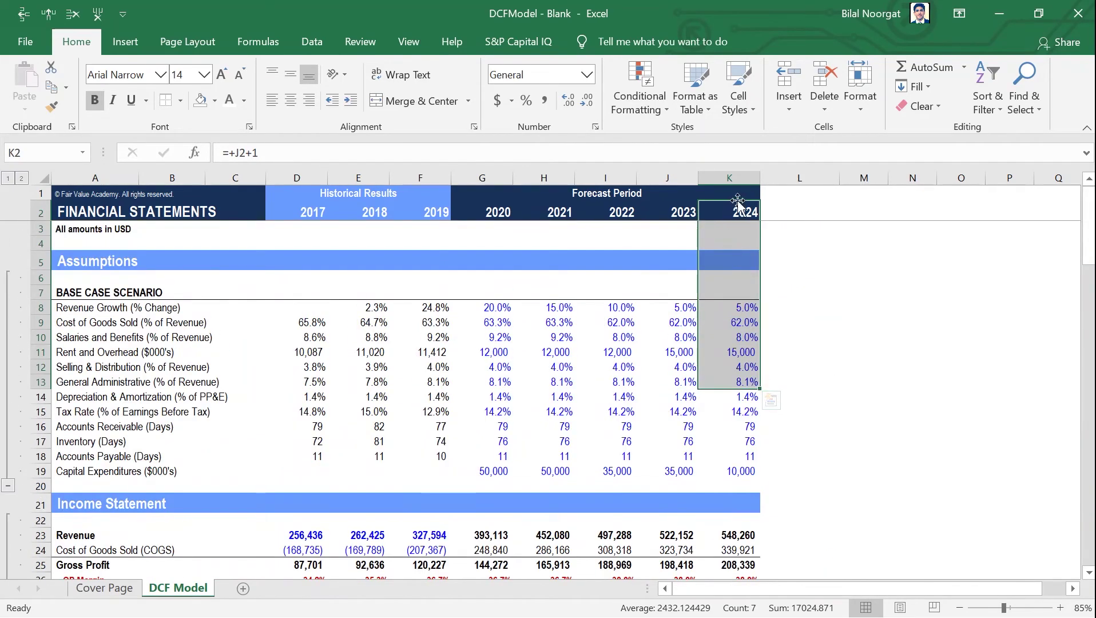
drag(739, 202, 744, 473)
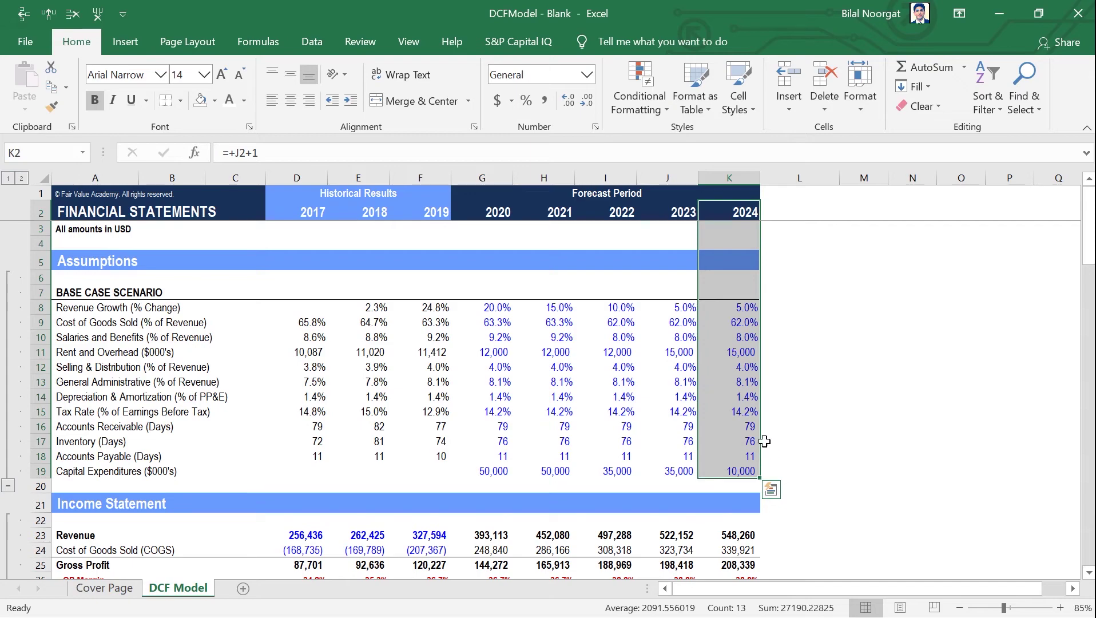
Check the 2024 GP margin, EBIT margin, NWC as a percentage of revenue, and capex against depreciation.
scroll(749, 412, down, 4)
click(752, 399)
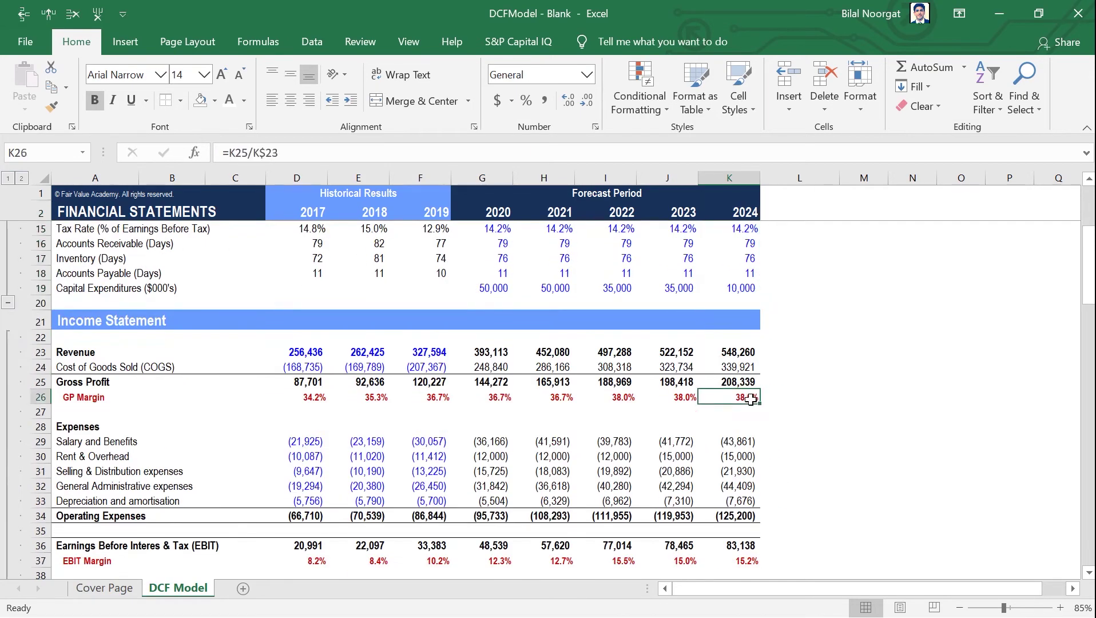
scroll(752, 401, down, 2)
click(750, 471)
scroll(748, 469, down, 5)
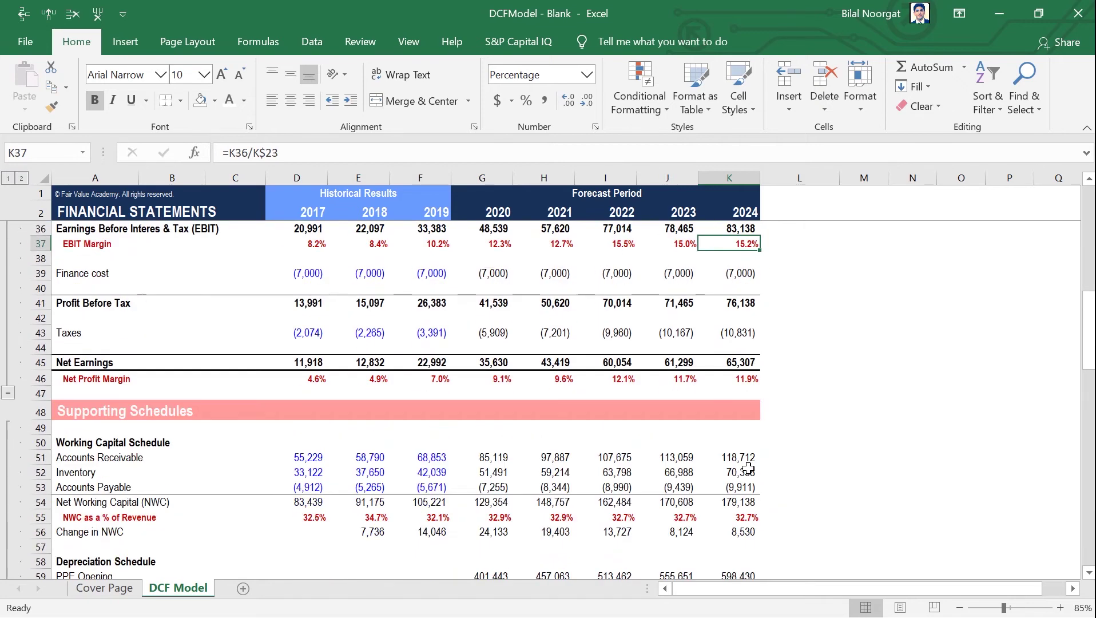
scroll(748, 468, down, 2)
click(742, 437)
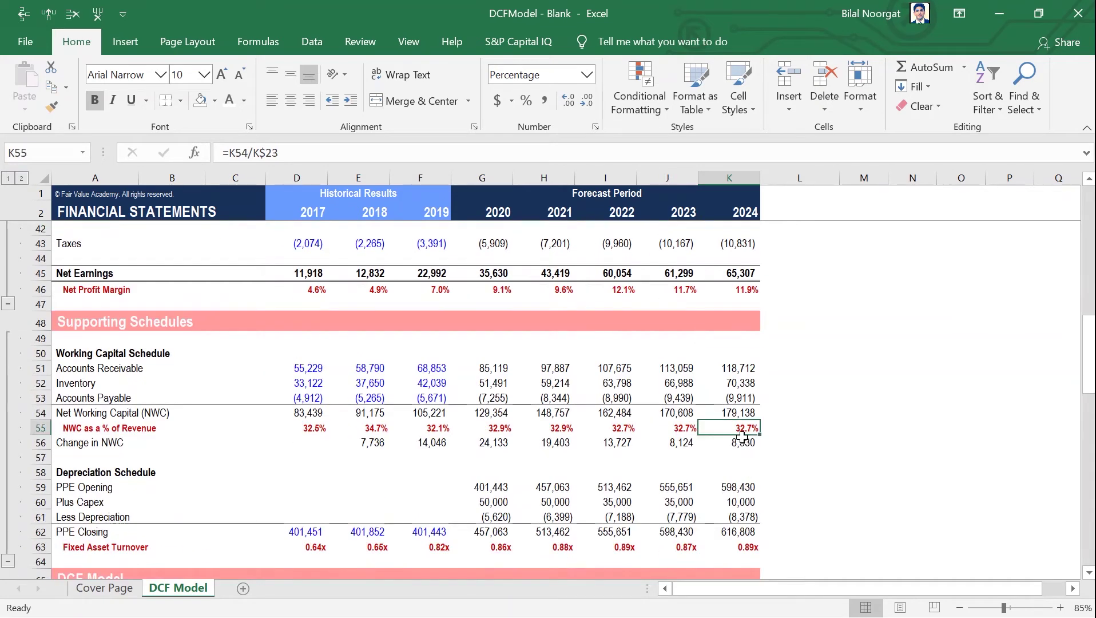
scroll(743, 449, down, 1)
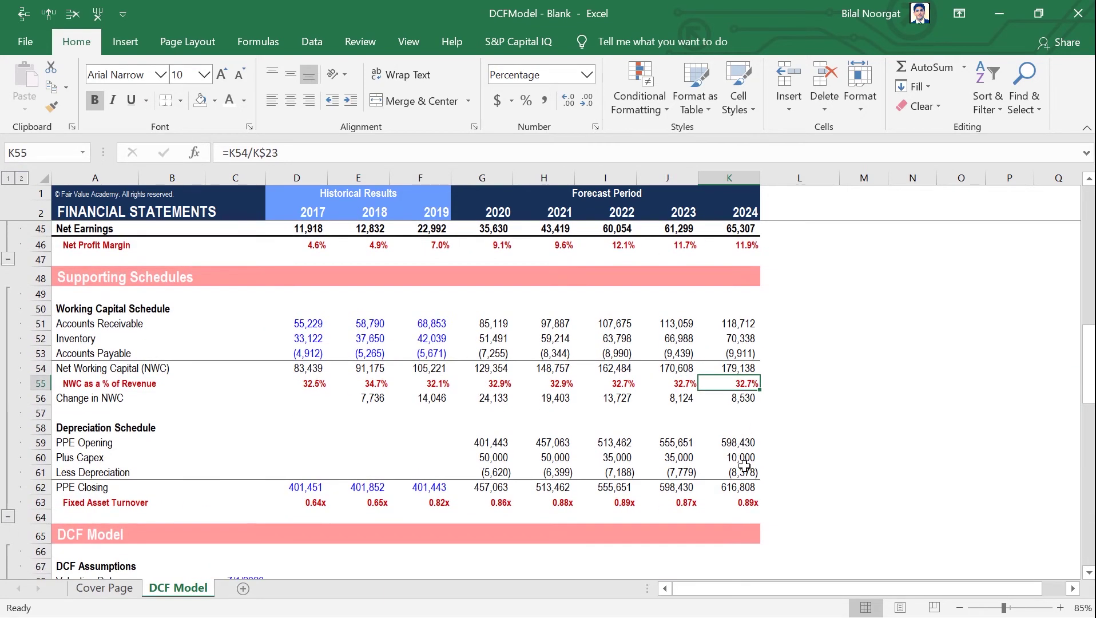
drag(743, 459, 741, 473)
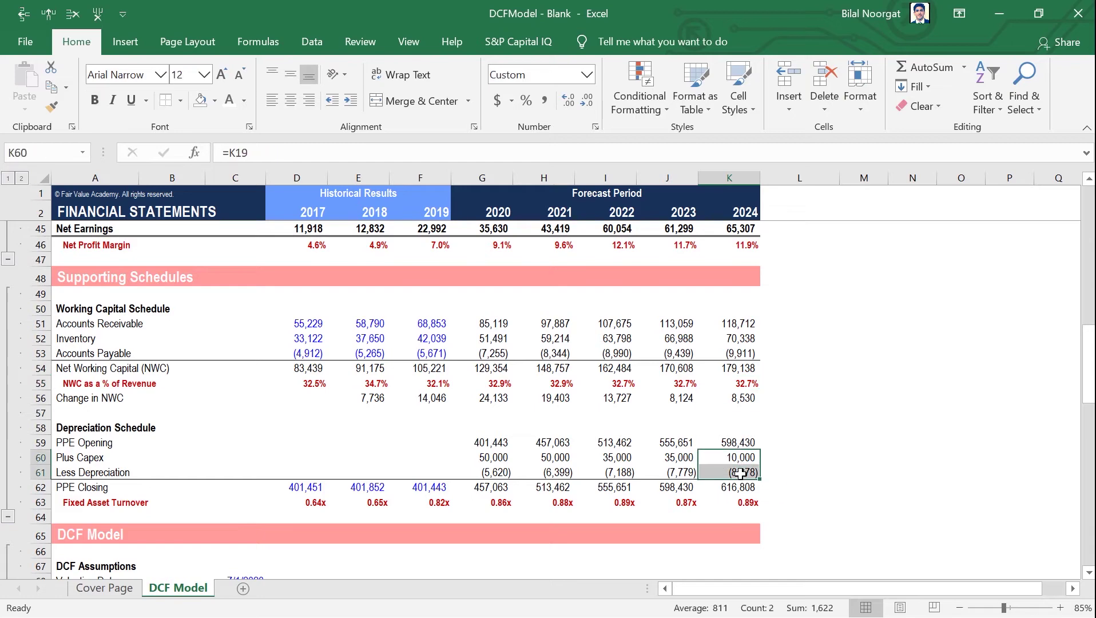
Compare the GP margins in row 26 between the historical years and the 2020 to 2024 forecast.
scroll(743, 458, up, 14)
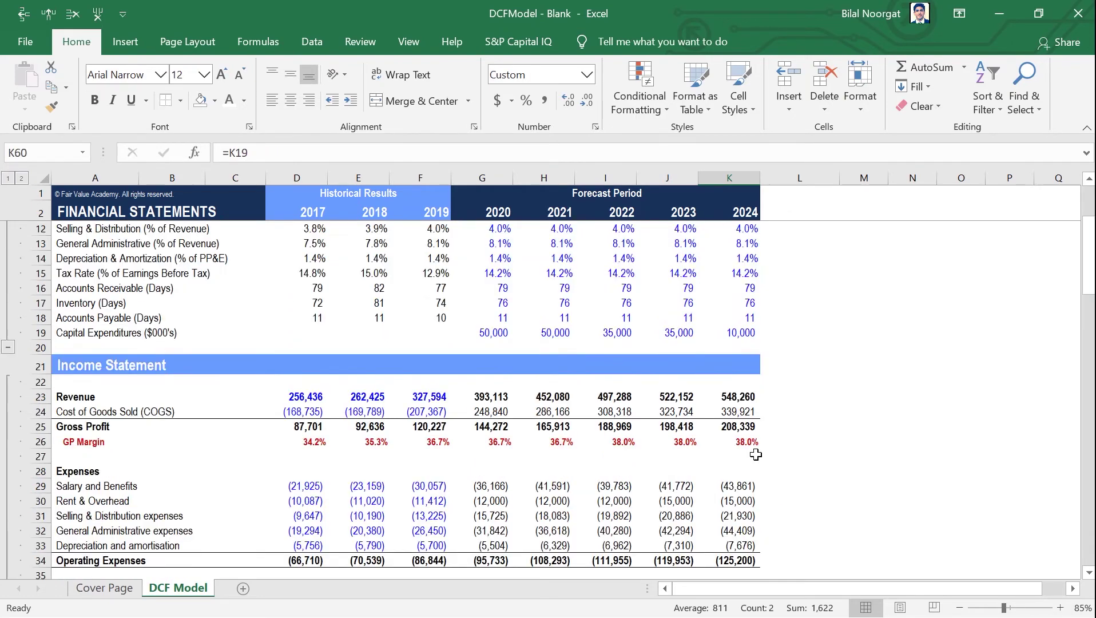
scroll(747, 423, down, 4)
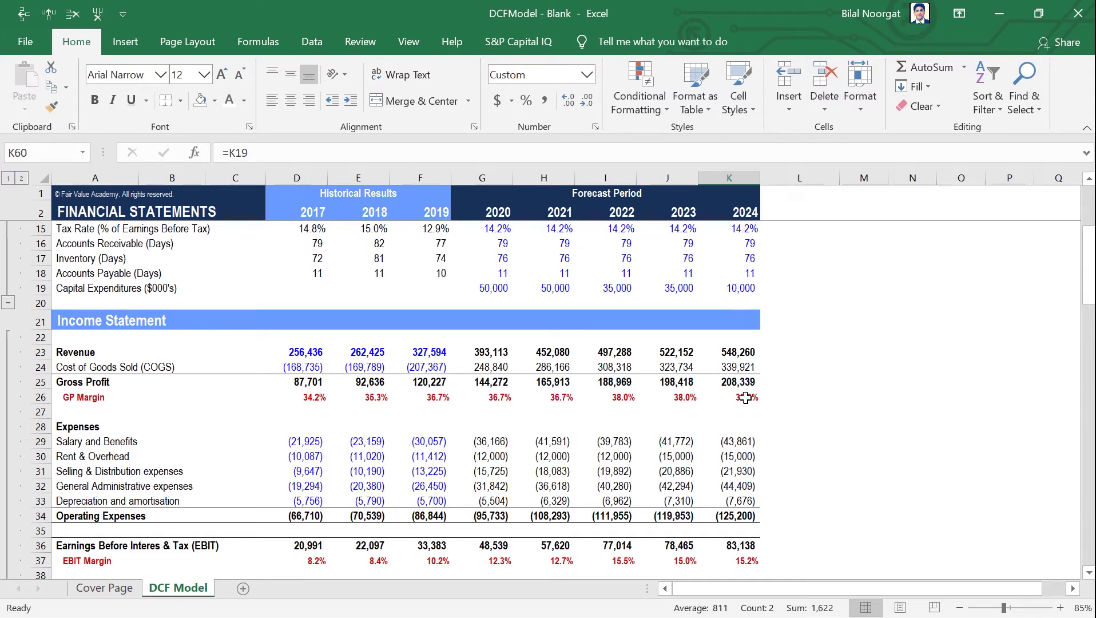
click(746, 398)
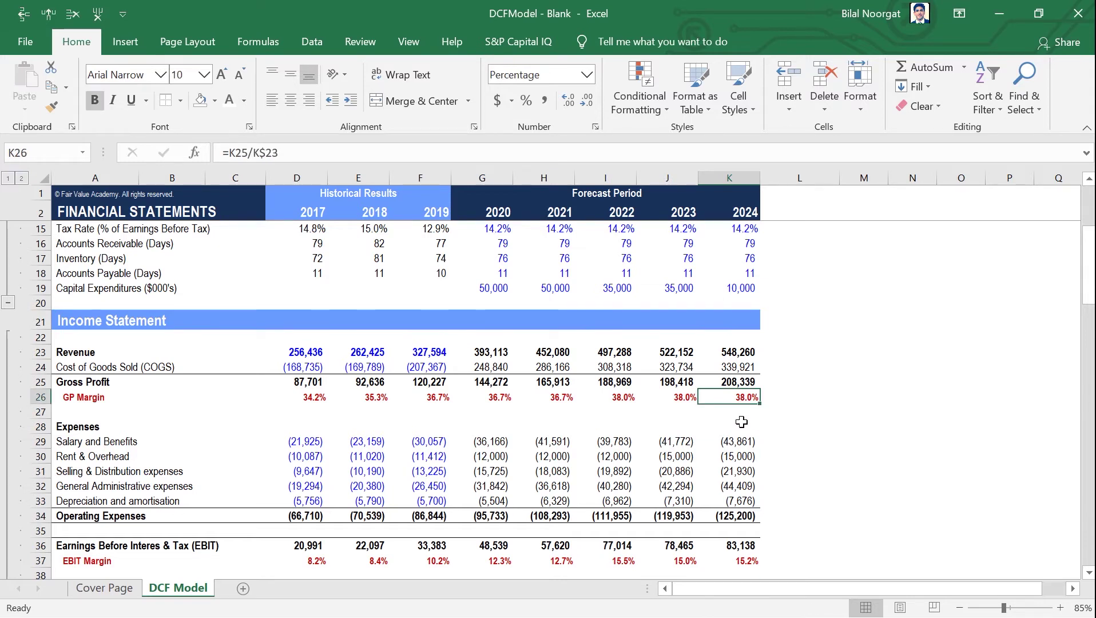
key(shift+Left)
key(shift+Left)
key(shift+Left)
key(shift+Left)
key(shift+Left)
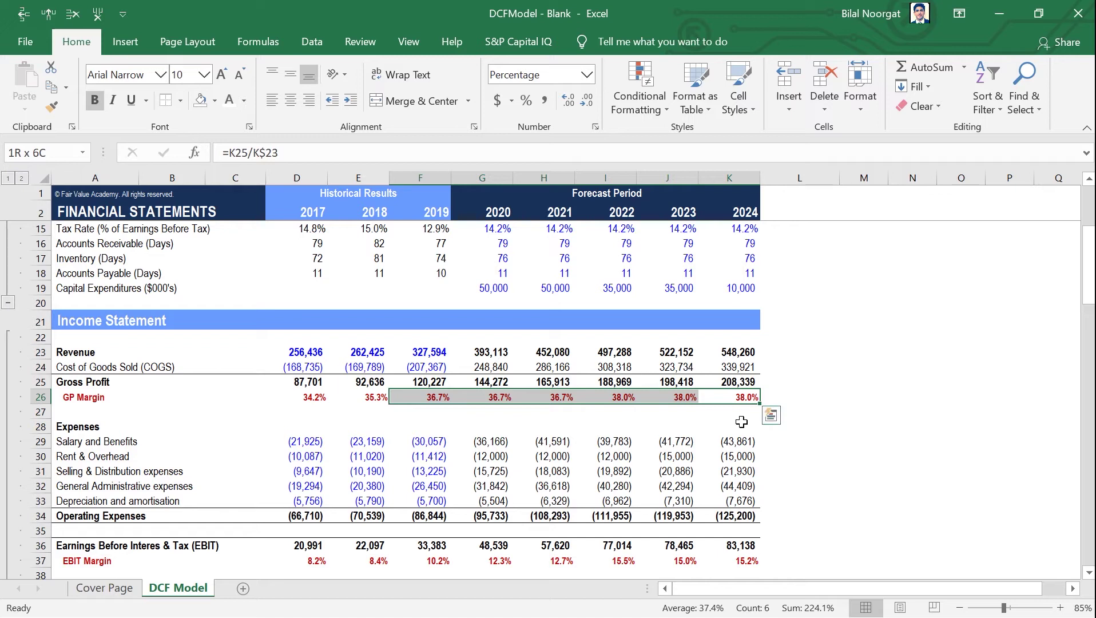
key(shift+Left)
key(shift+Left)
key(shift+Right)
key(shift+Right)
key(shift+Right)
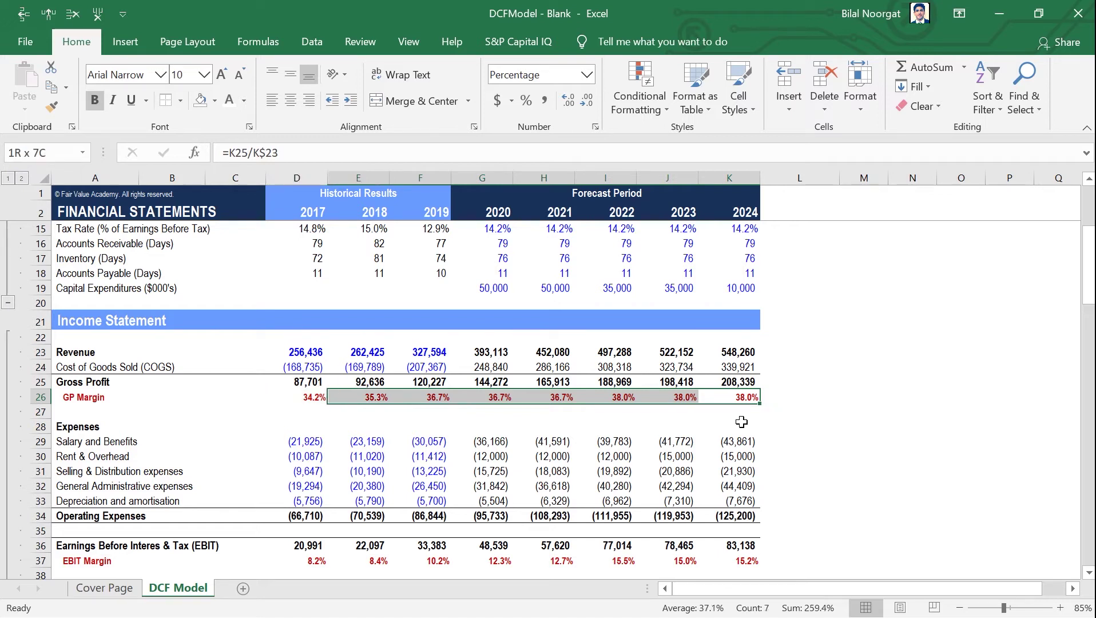
key(shift+Right)
key(shift+Left)
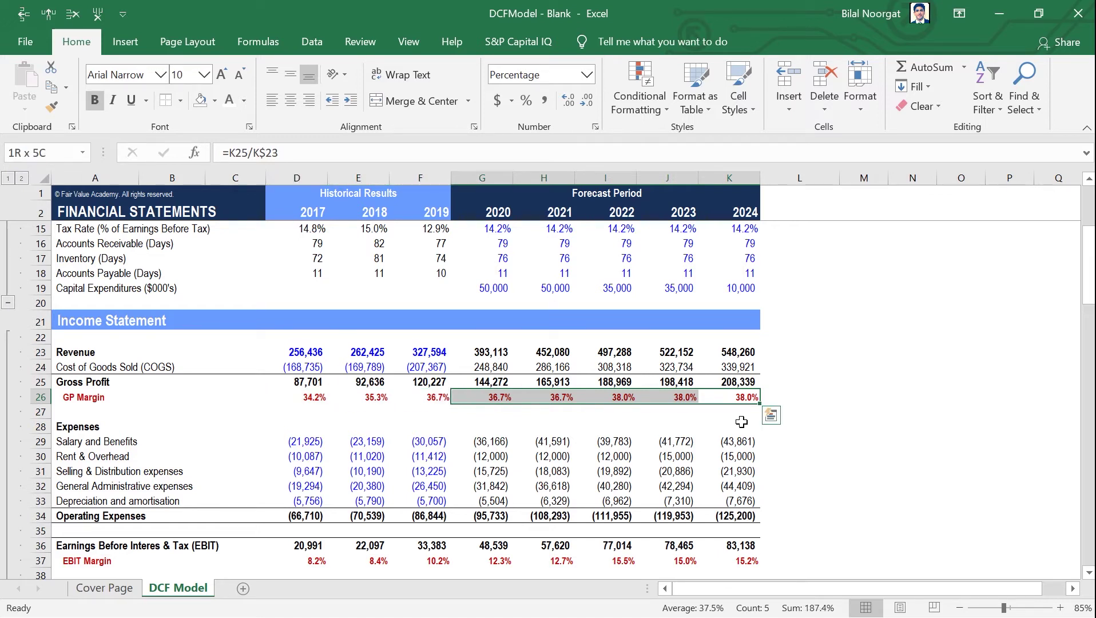
key(shift+Right)
key(shift+Right)
key(shift+Right)
key(shift+Left)
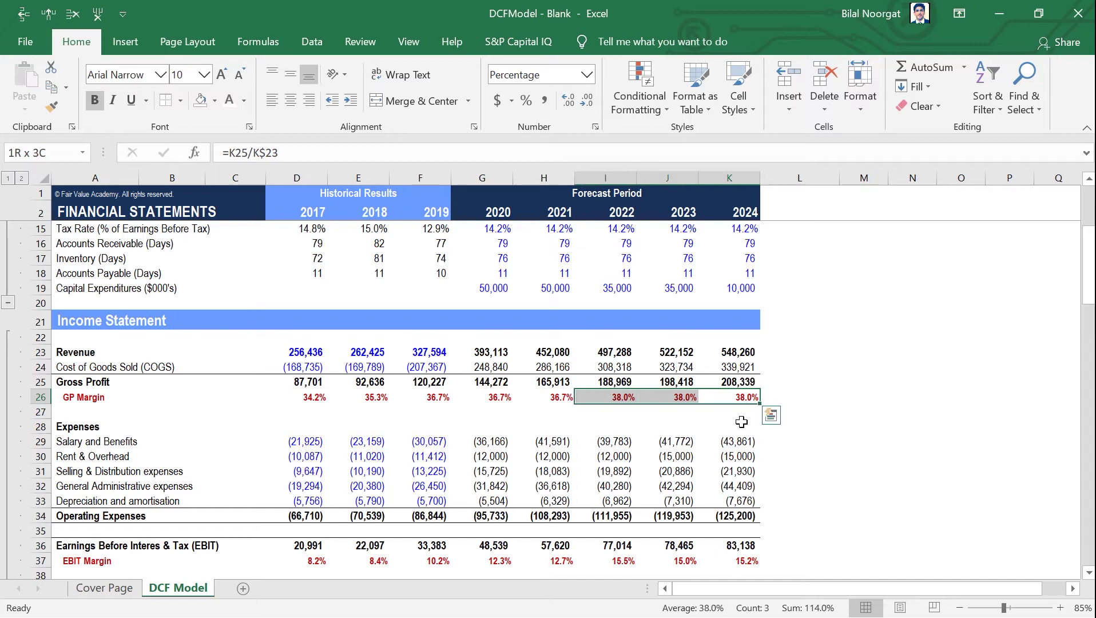
Compare the EBIT margins in row 37 between the historical years and the 2020 to 2024 forecast.
key(Right)
key(Right)
key(Right)
key(Left)
key(Down)
key(Down)
key(Down)
key(Down)
key(Down)
key(Down)
key(Down)
key(Down)
key(Down)
key(Down)
key(Down)
key(Down)
key(Down)
key(Down)
key(Down)
key(Up)
key(Up)
key(Up)
key(Up)
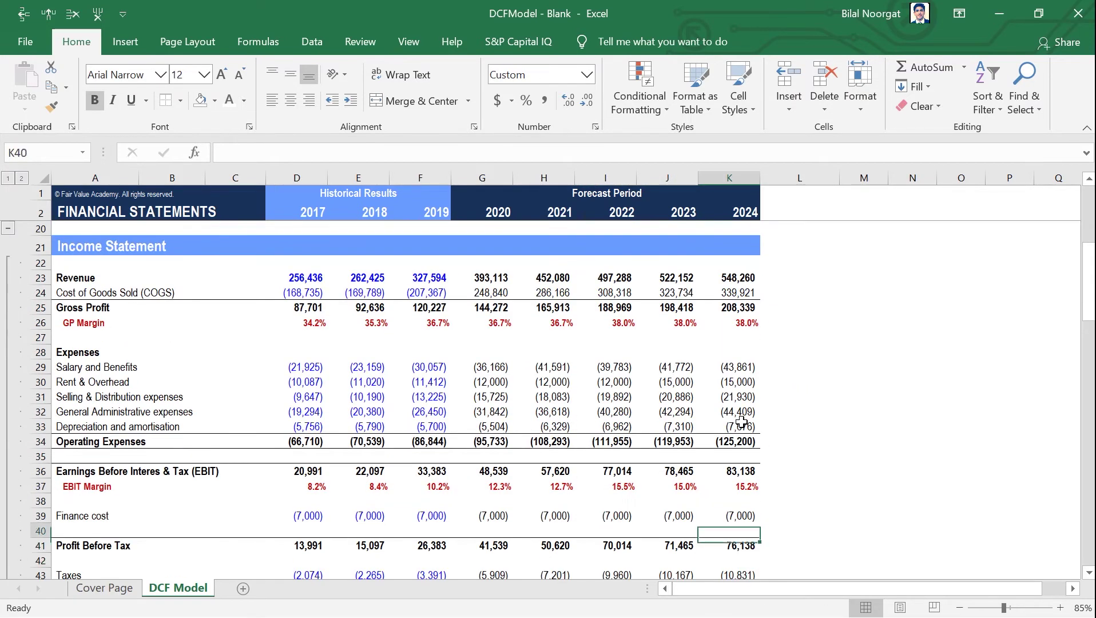
key(shift+Left)
key(shift+Left)
key(shift+Left)
key(shift+Left)
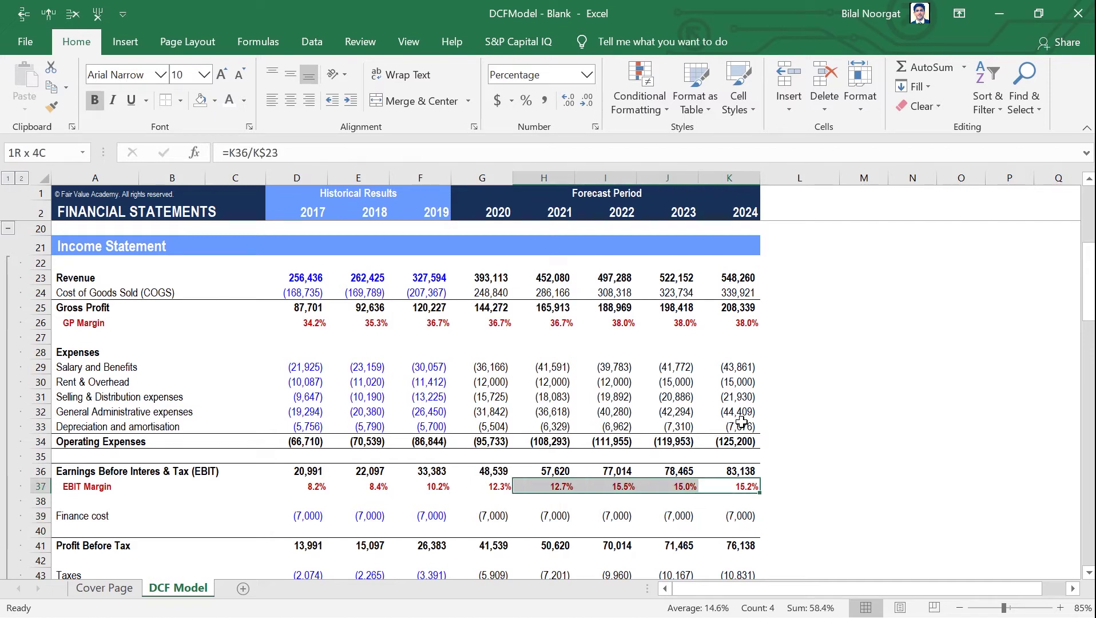
key(shift+Left)
key(shift+Left)
key(shift+Left)
key(shift+Right)
key(shift+Right)
key(shift+Right)
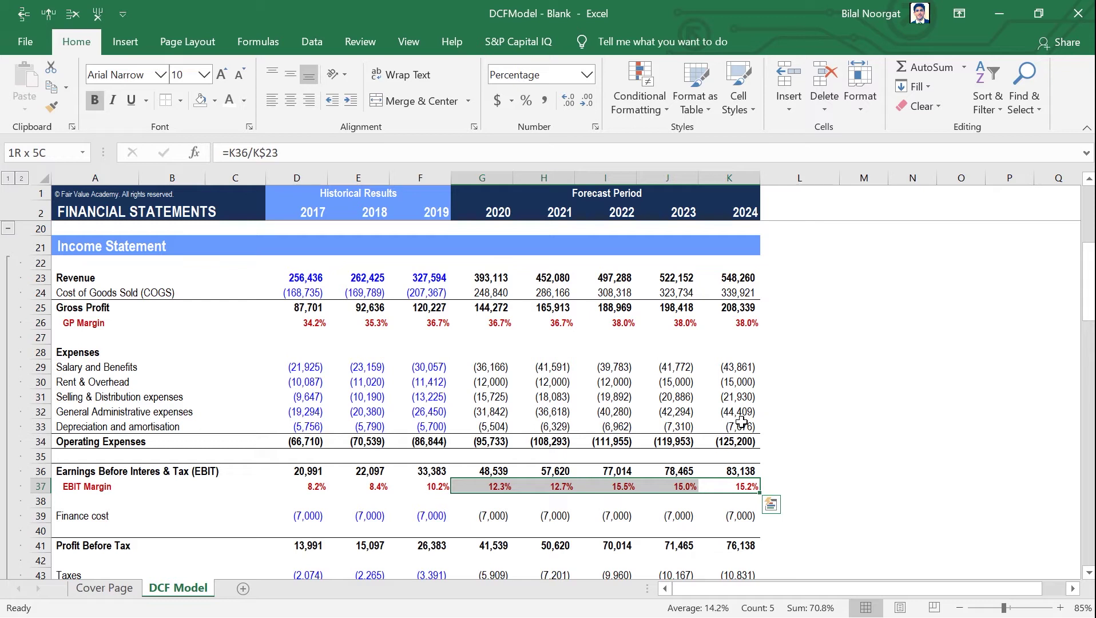
key(shift+Right)
key(shift+Right)
key(shift+Left)
key(shift+Right)
key(shift+Right)
key(shift+Left)
key(shift+Left)
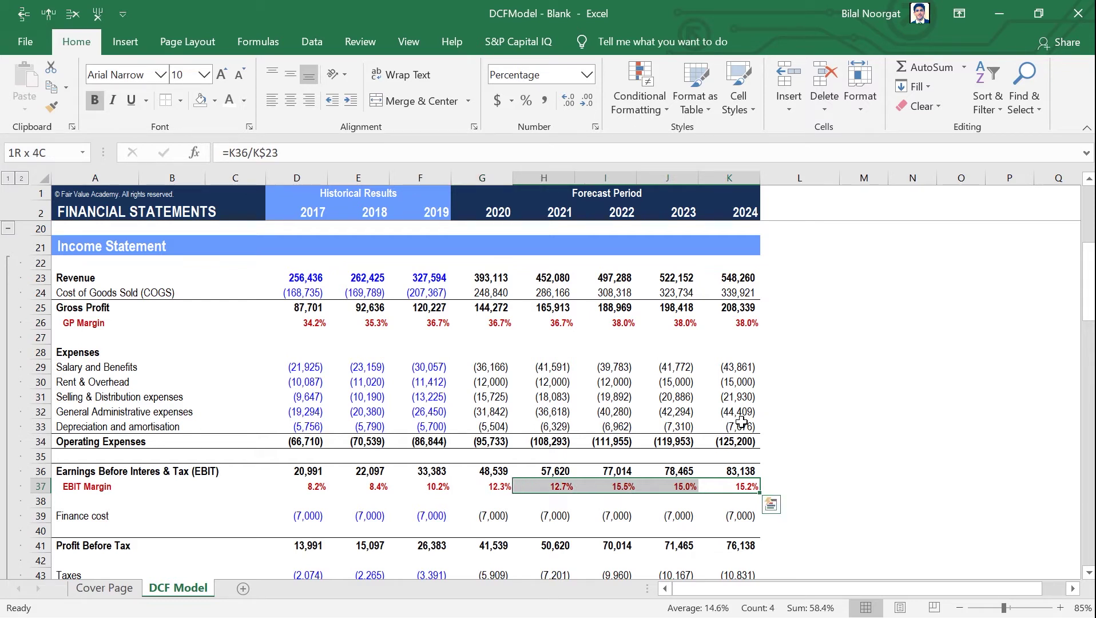
key(shift+Left)
key(shift+Right)
key(shift+Left)
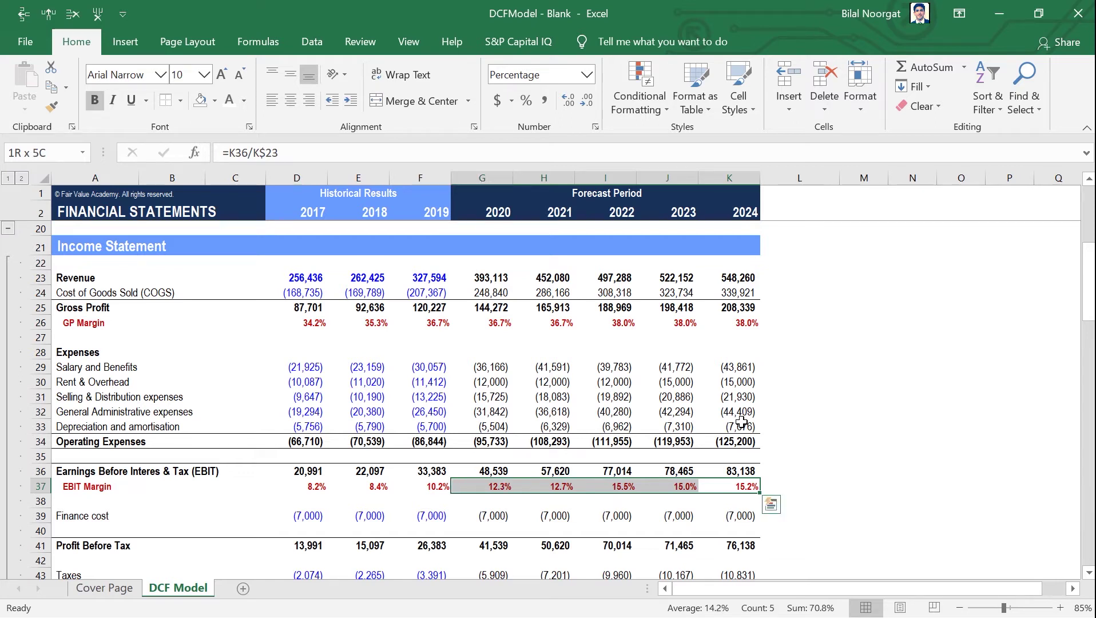
key(shift+Right)
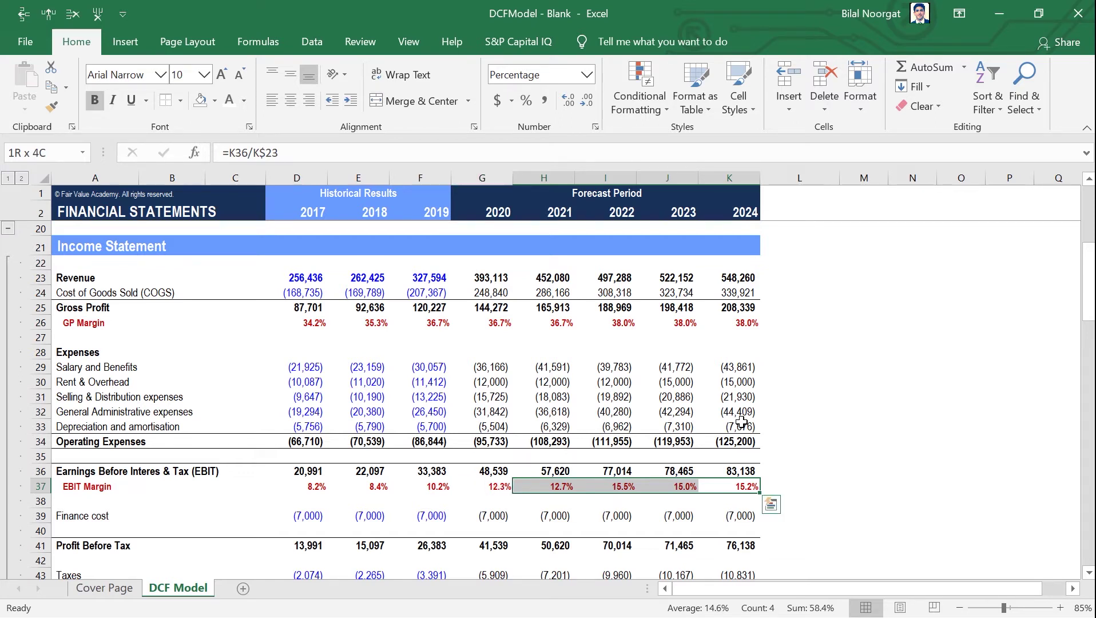
Check the EBIT margins in row 37 for the last forecast years, narrowing down to 2024.
key(shift+Right)
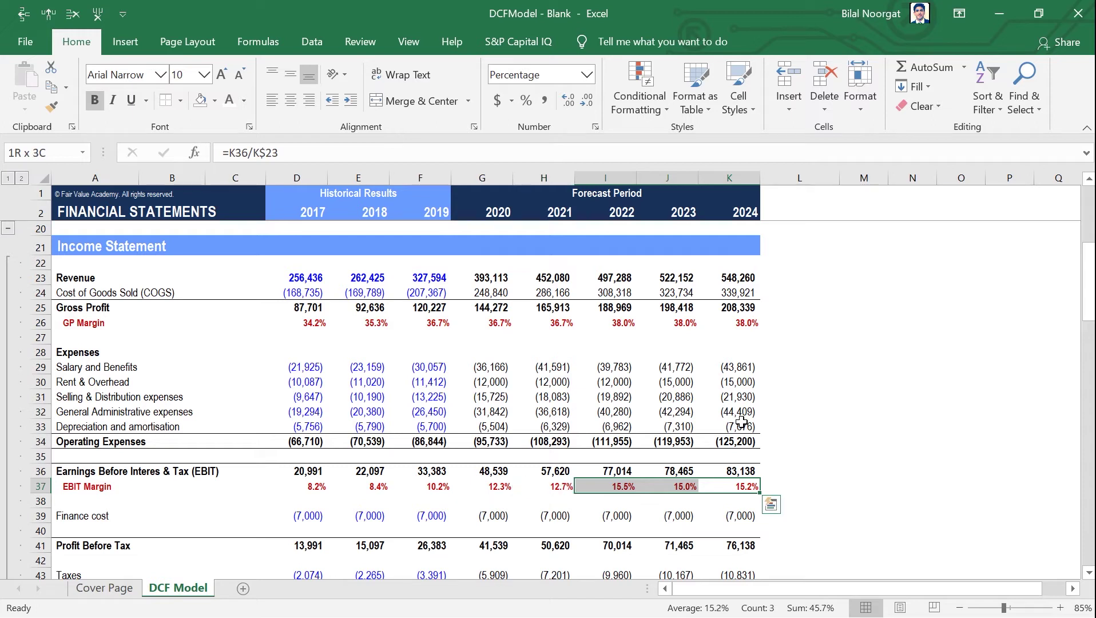
key(shift+Right)
key(shift+Right)
key(shift+Left)
key(shift+Right)
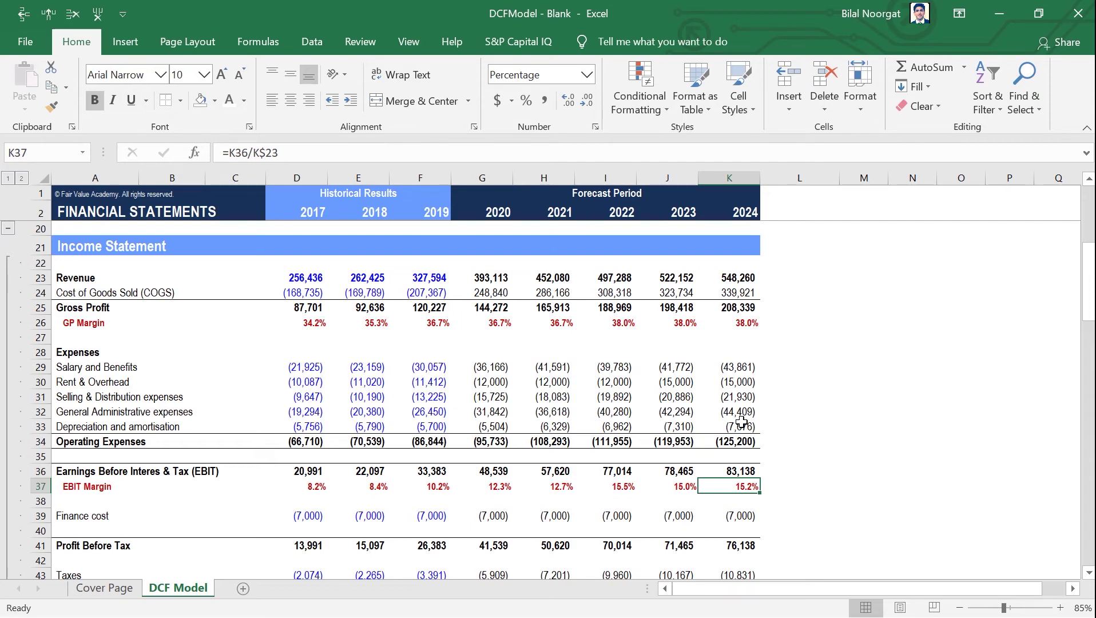
Compare NWC as a percentage of revenue in row 55 across 2017 to 2024.
key(Down)
key(Down)
key(Down)
key(Down)
key(Down)
key(Down)
key(Down)
key(Down)
key(Down)
key(Down)
key(Down)
key(Down)
key(Down)
key(Down)
key(Down)
key(Down)
key(Down)
key(Down)
key(Down)
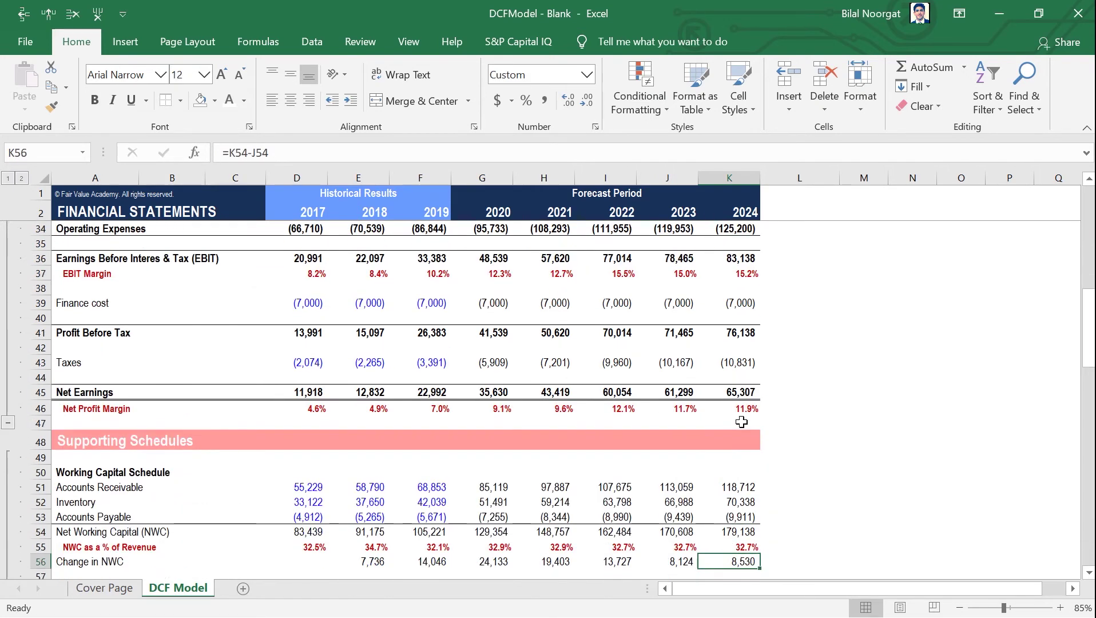
key(Down)
key(Up)
key(Up)
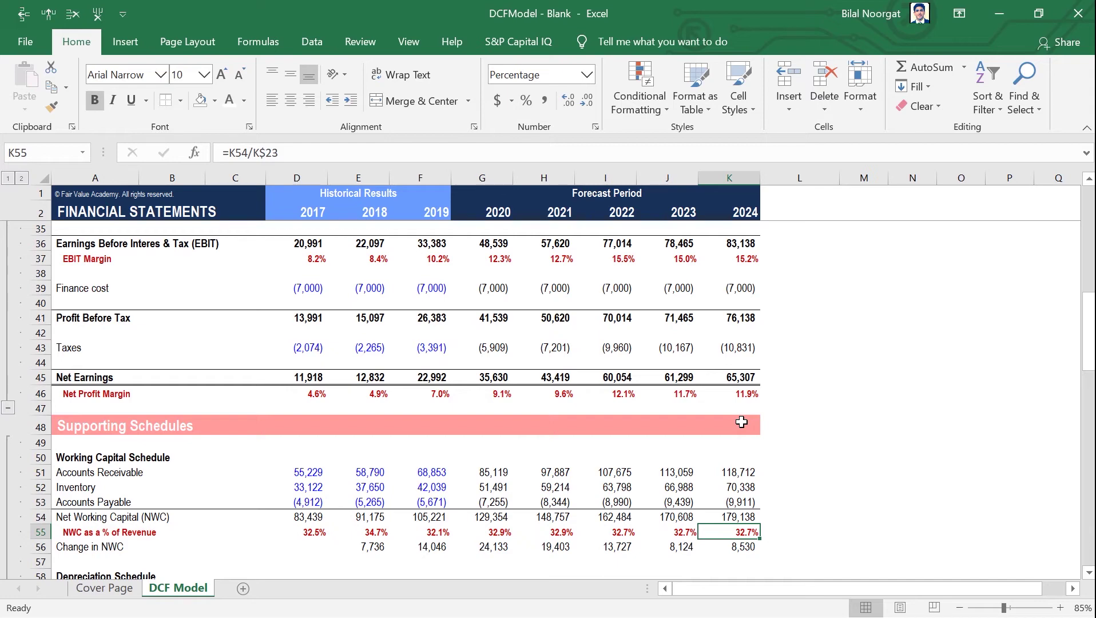
key(shift+Left)
key(shift+Left)
key(shift+Left)
key(shift+Left)
key(shift+Left)
key(shift+Left)
key(shift+Left)
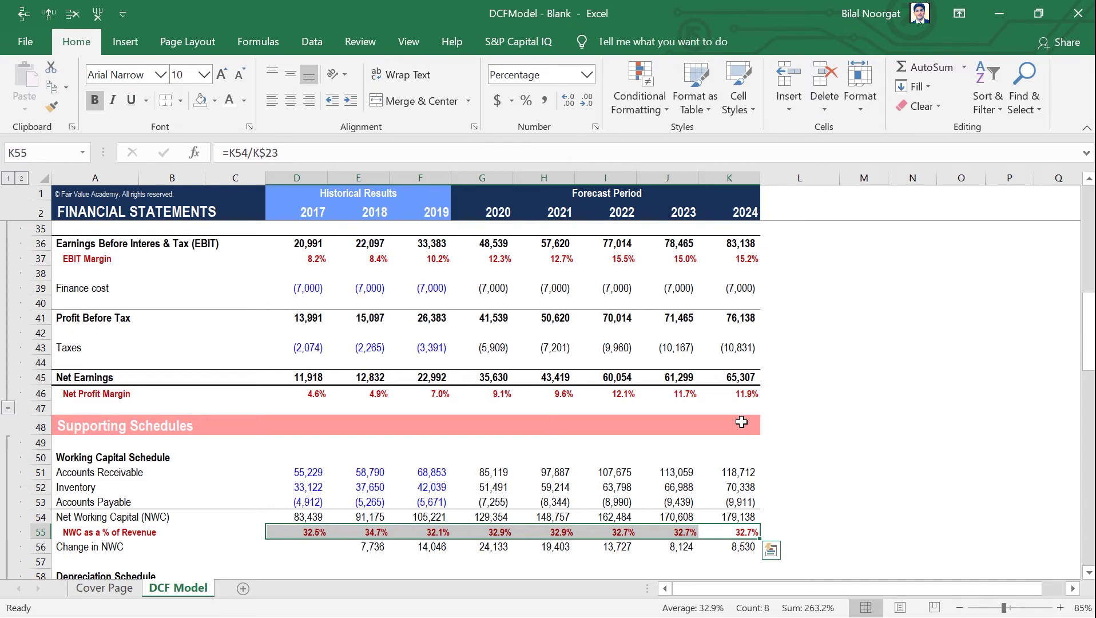
Examine the 2024 capex and depreciation together in K60:K61 of the Depreciation Schedule.
key(Down)
key(Down)
key(Down)
key(Down)
key(Down)
key(Down)
key(Down)
key(Down)
key(Down)
key(Up)
key(Up)
key(Up)
key(shift+Up)
key(ctrl+v)
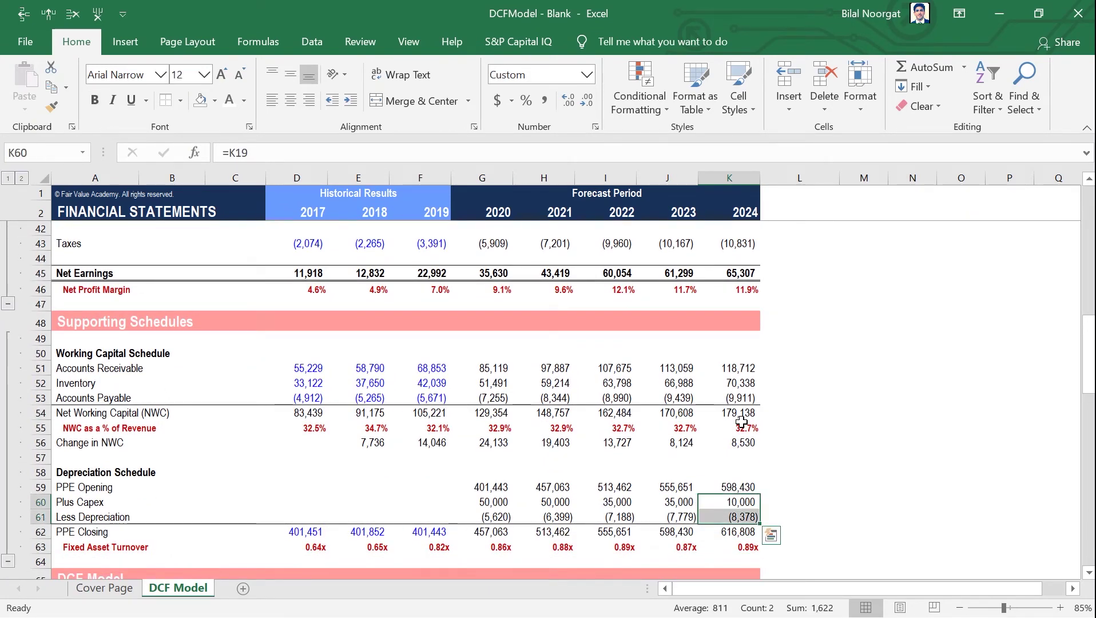
Compare the fixed asset turnover in row 63 between the historical years and the 2020 to 2024 forecast.
key(Down)
key(Down)
key(Down)
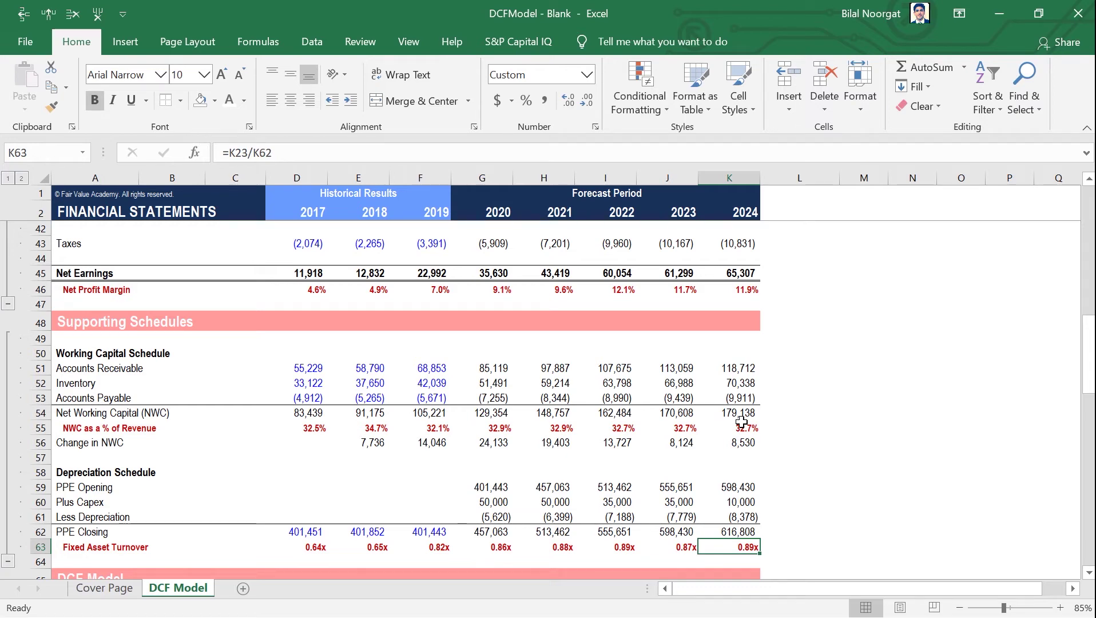
key(Left)
key(Left)
key(Left)
key(Left)
key(Left)
key(Left)
key(Left)
key(Right)
key(Right)
key(Right)
key(Left)
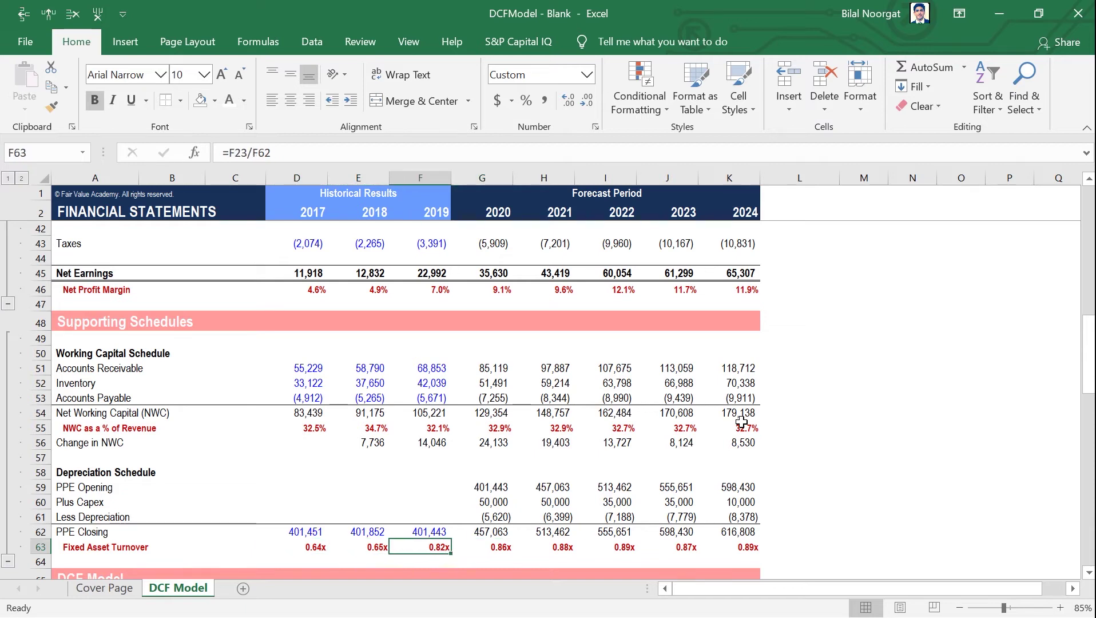
key(Right)
key(Right)
key(Right)
key(Right)
key(Left)
key(Left)
key(Left)
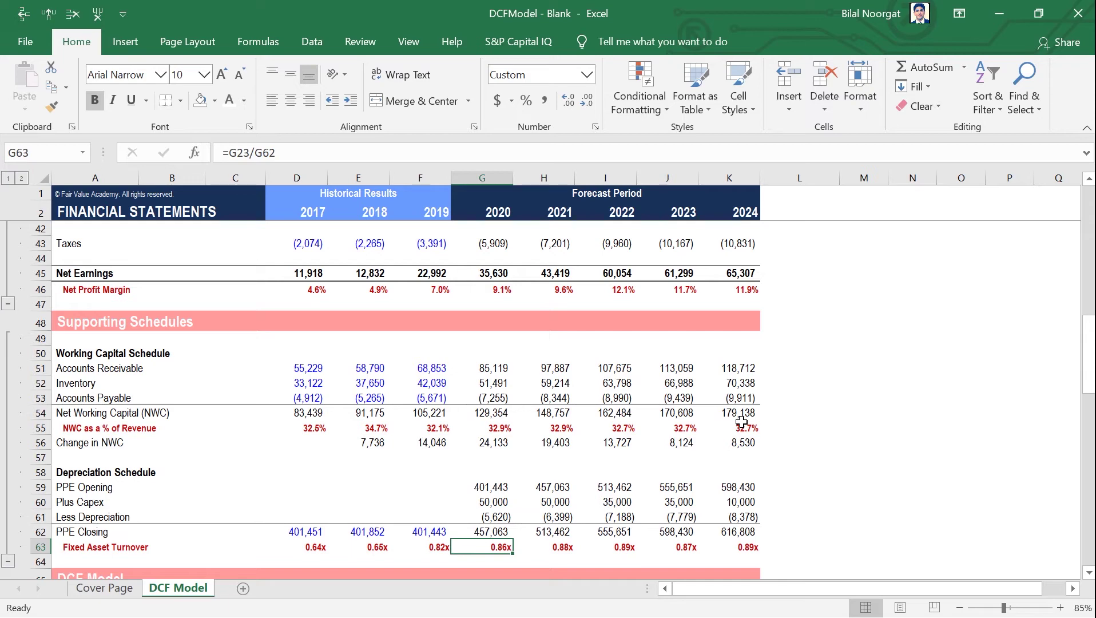
key(Right)
key(Right)
key(Right)
key(Left)
key(Right)
key(Right)
key(Right)
key(Left)
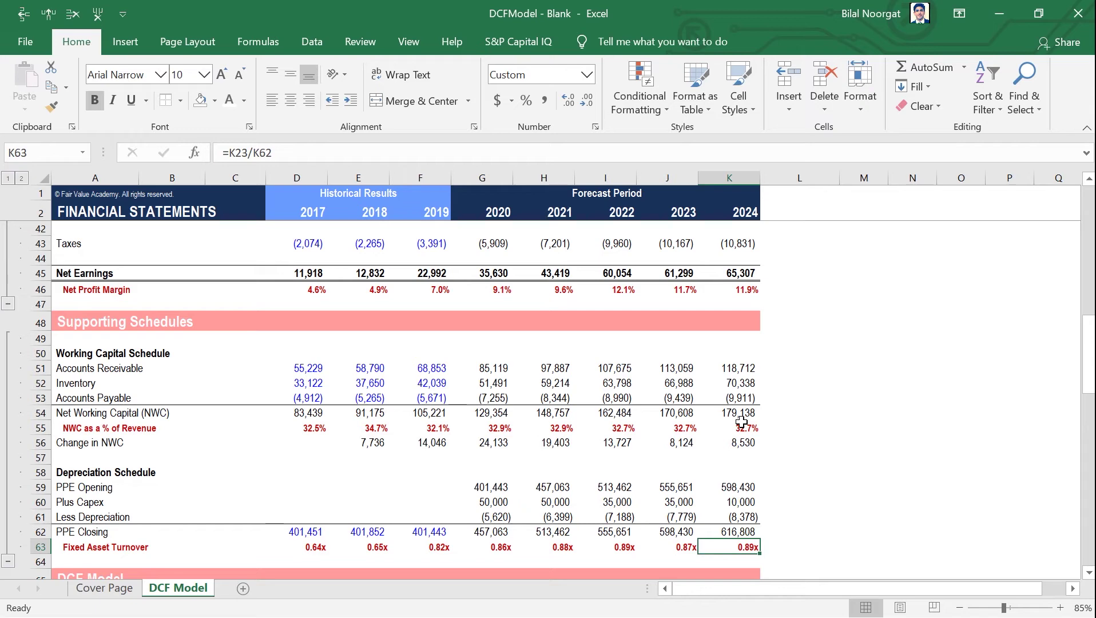
Review the forecast capex in row 60 from 2020 to 2024 and the assumptions that drive it.
key(Up)
key(Up)
key(Up)
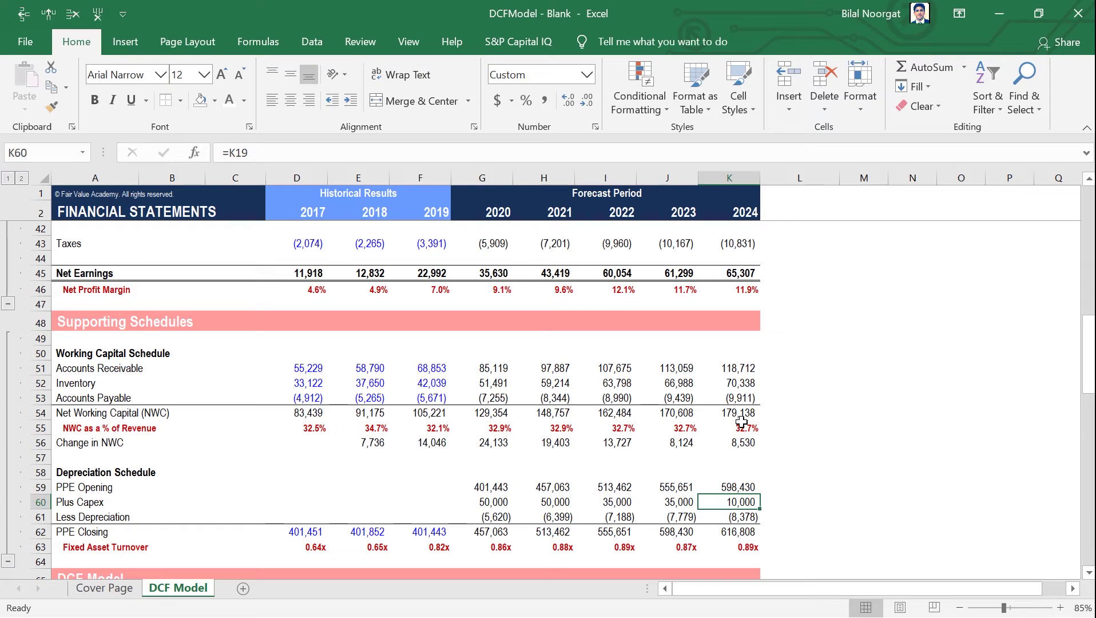
key(Left)
key(shift+Left)
key(shift+Left)
key(shift+Left)
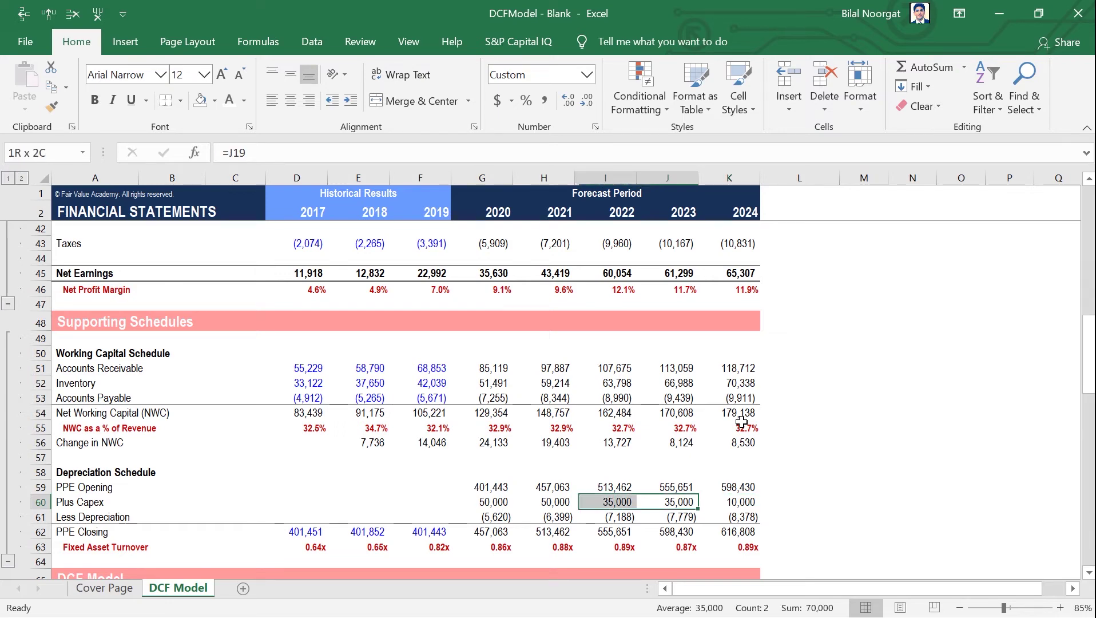
key(ctrl+Left)
key(Right)
key(Right)
key(Right)
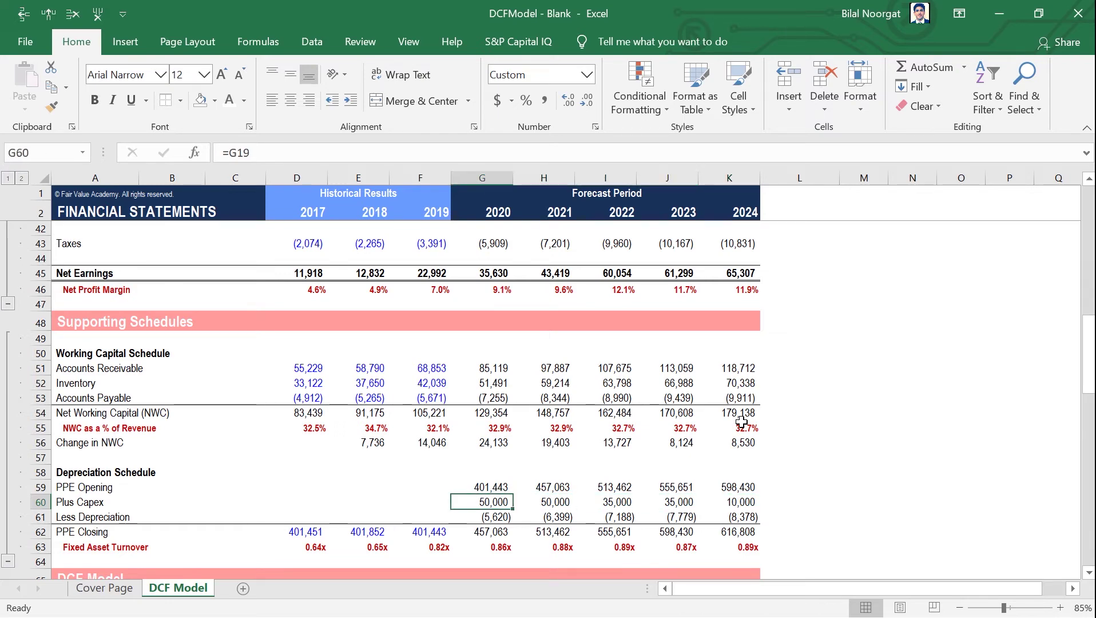
key(Left)
key(Left)
key(Left)
key(Right)
key(Left)
key(shift+Right)
scroll(512, 488, up, 13)
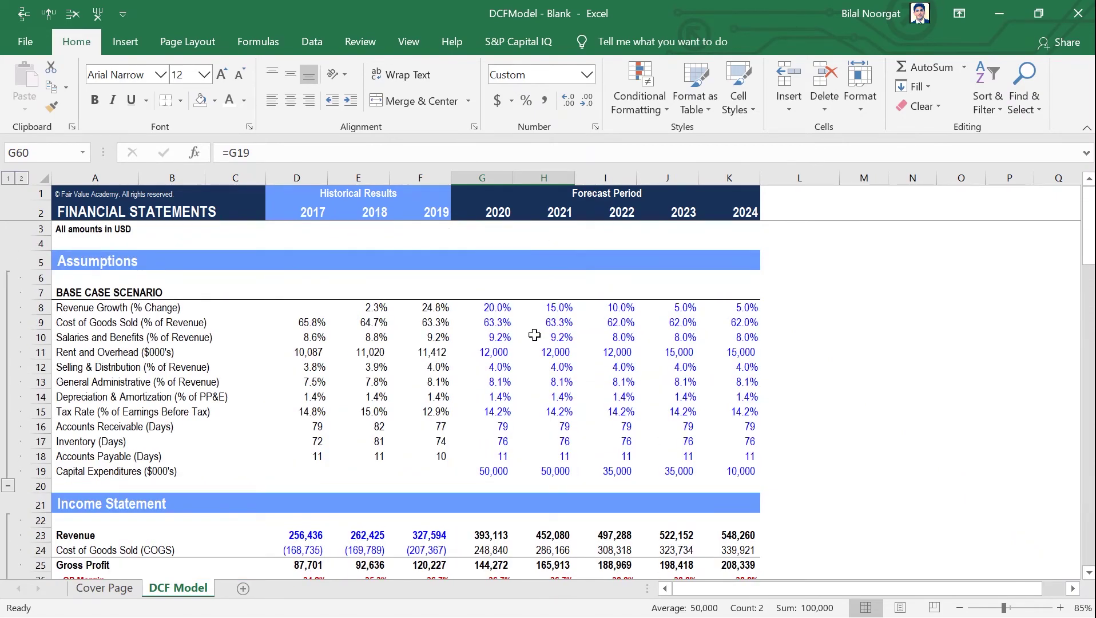
scroll(533, 406, down, 10)
scroll(515, 485, down, 4)
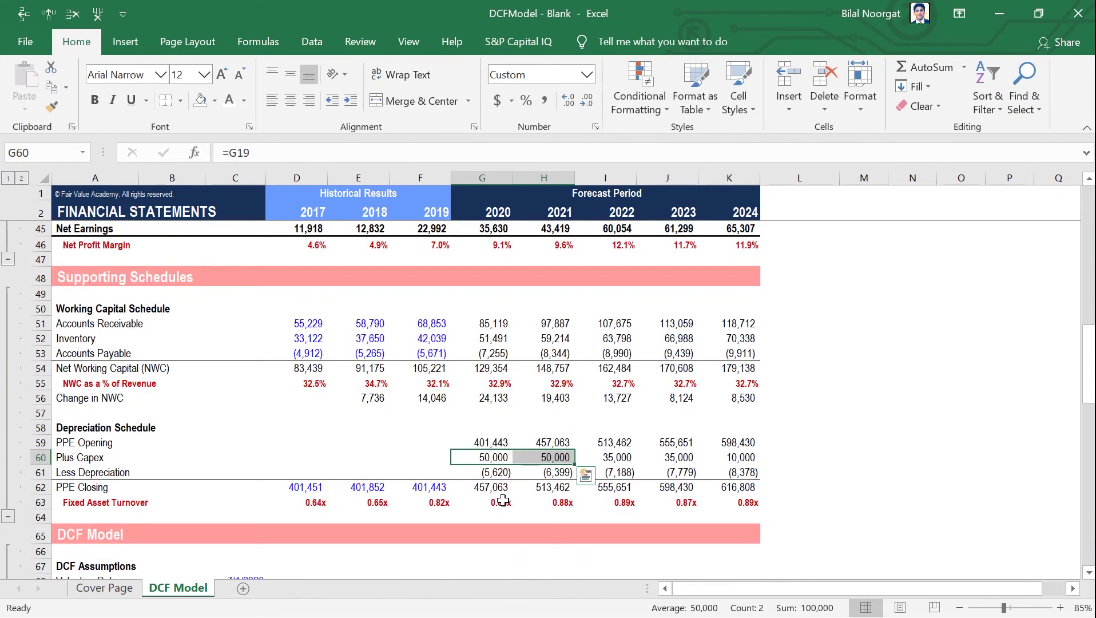
Compare the 2024 capex in K60 with the depreciation in K61 and the closing PPE in K62.
click(737, 463)
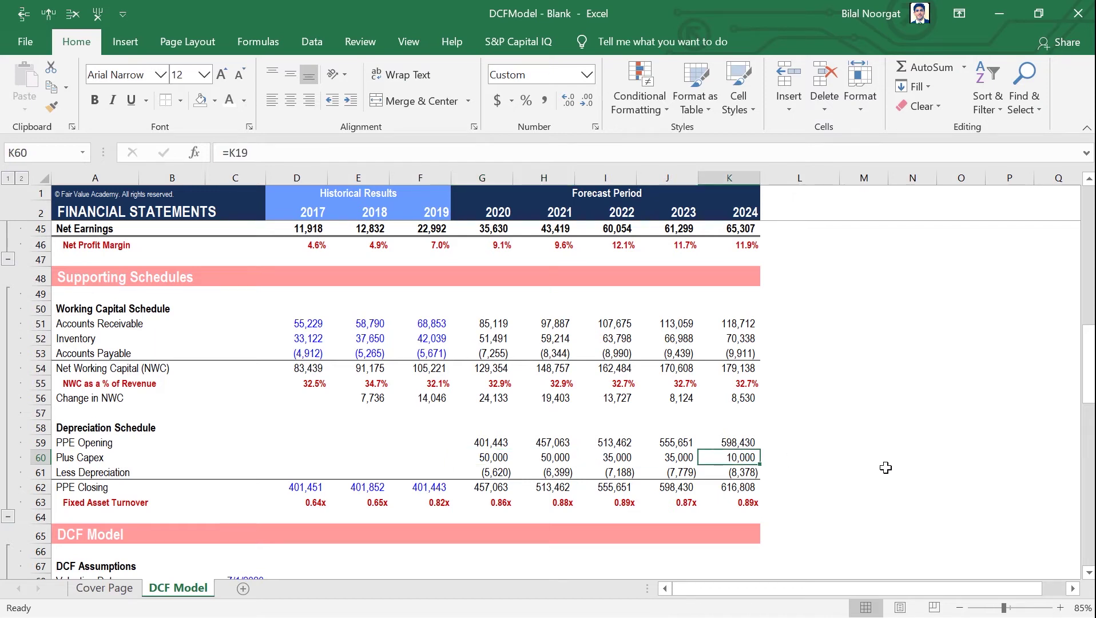
key(Down)
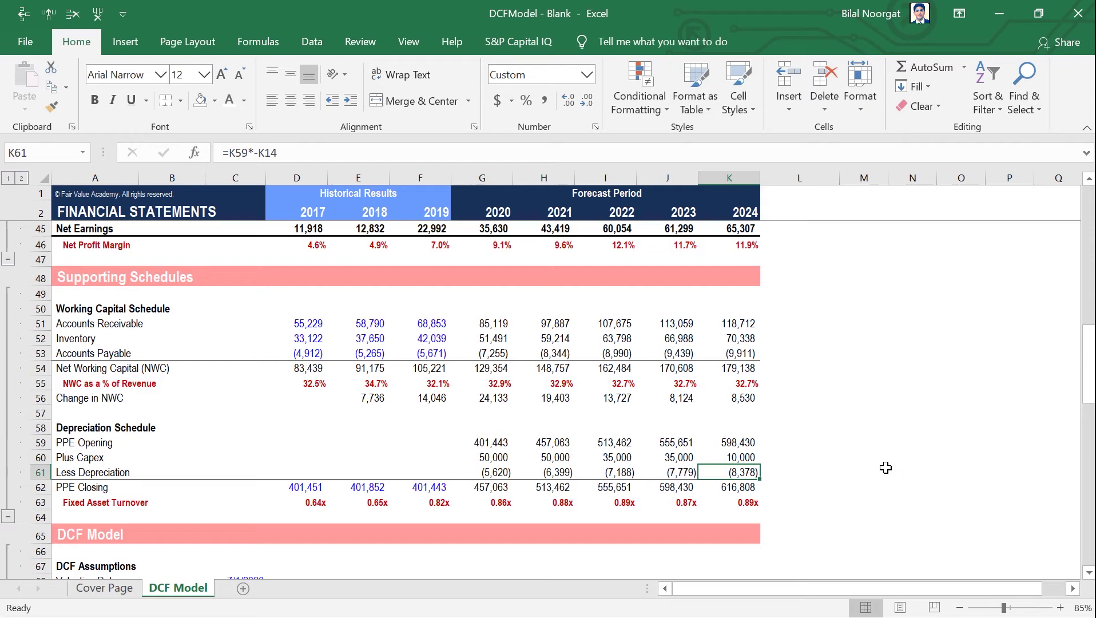
key(Up)
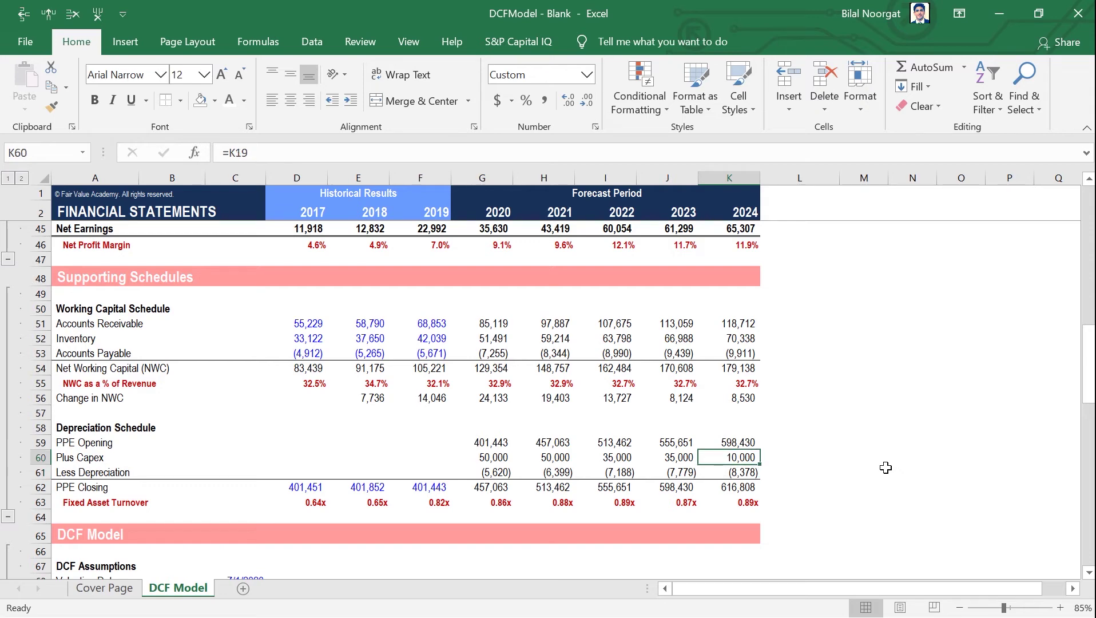
key(Down)
key(Down)
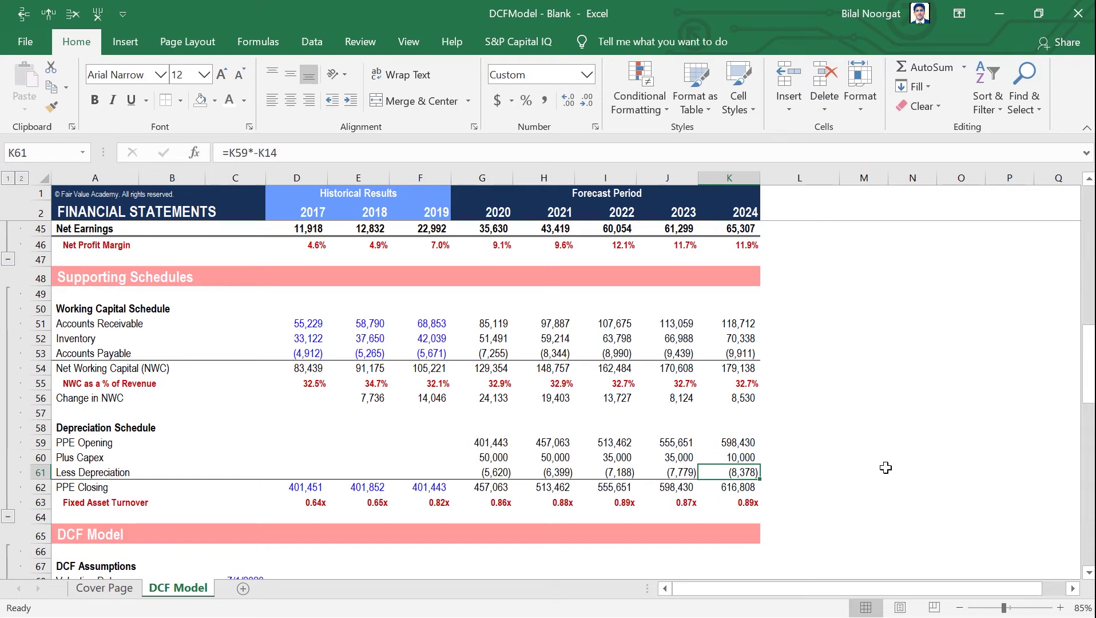
key(Up)
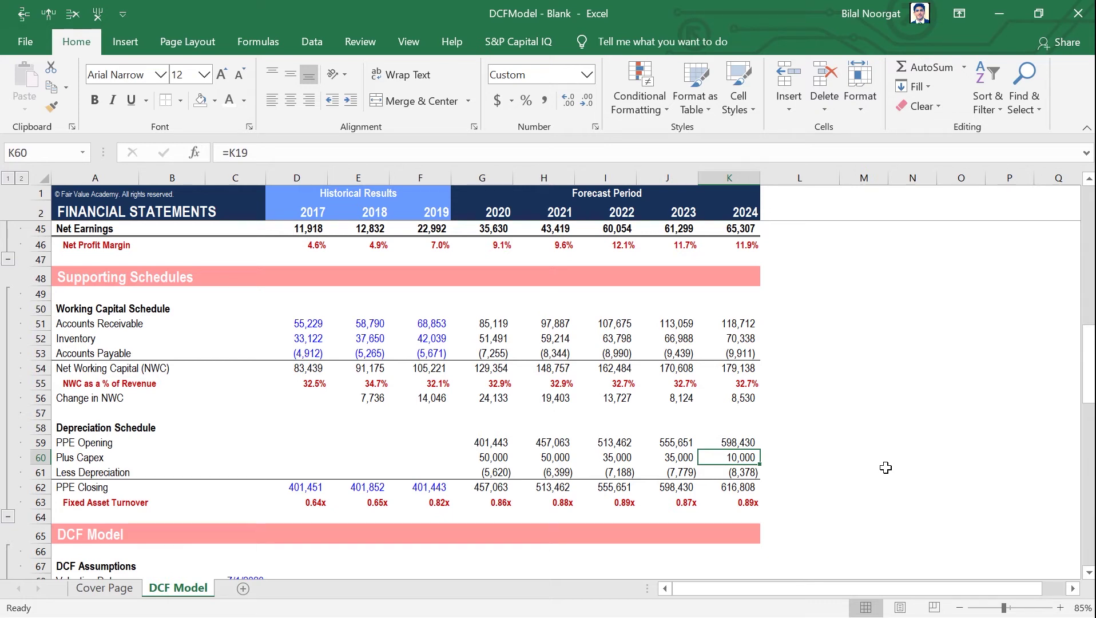
key(Down)
key(Up)
key(Down)
key(Down)
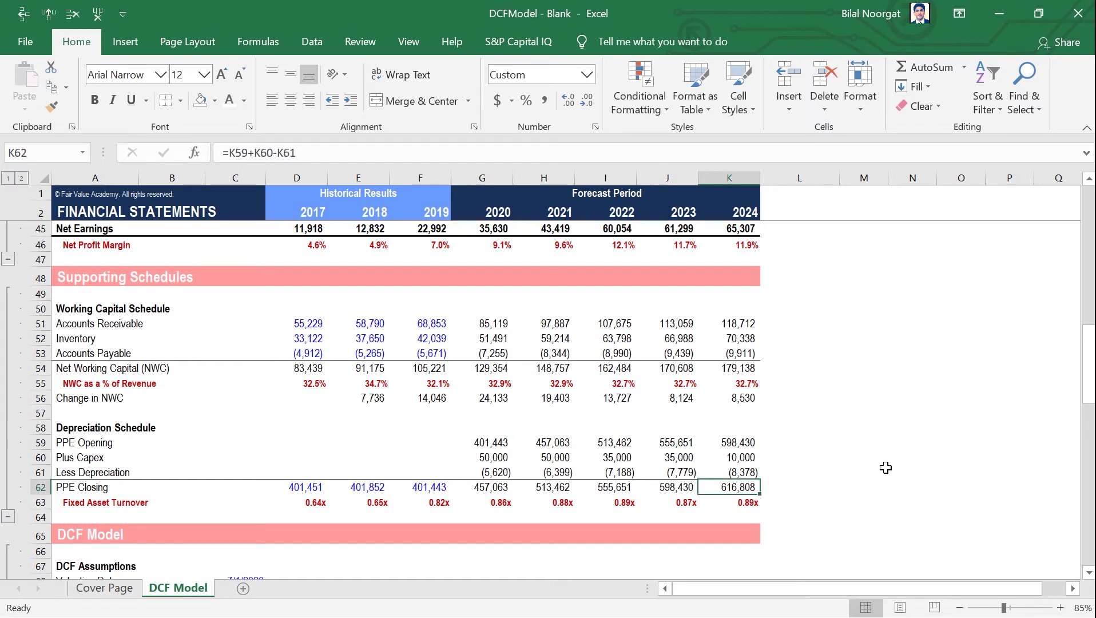
key(Up)
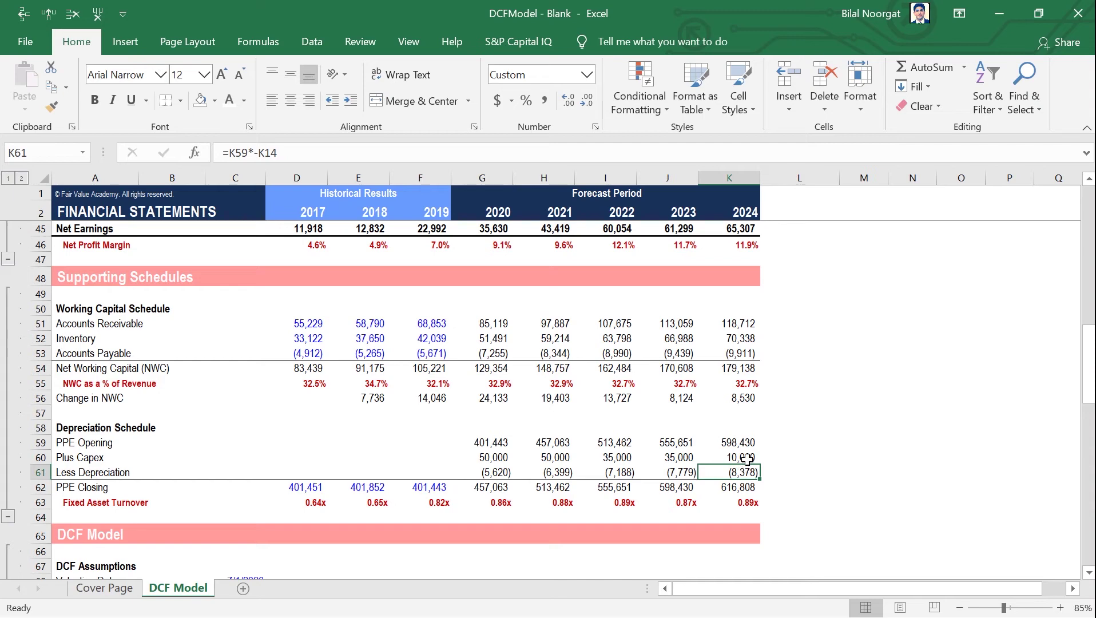
Begin the terminal value formula in L99 with the numerator (K99*(1+C71)), growing the 2024 FCFF by the terminal growth rate.
scroll(742, 469, down, 3)
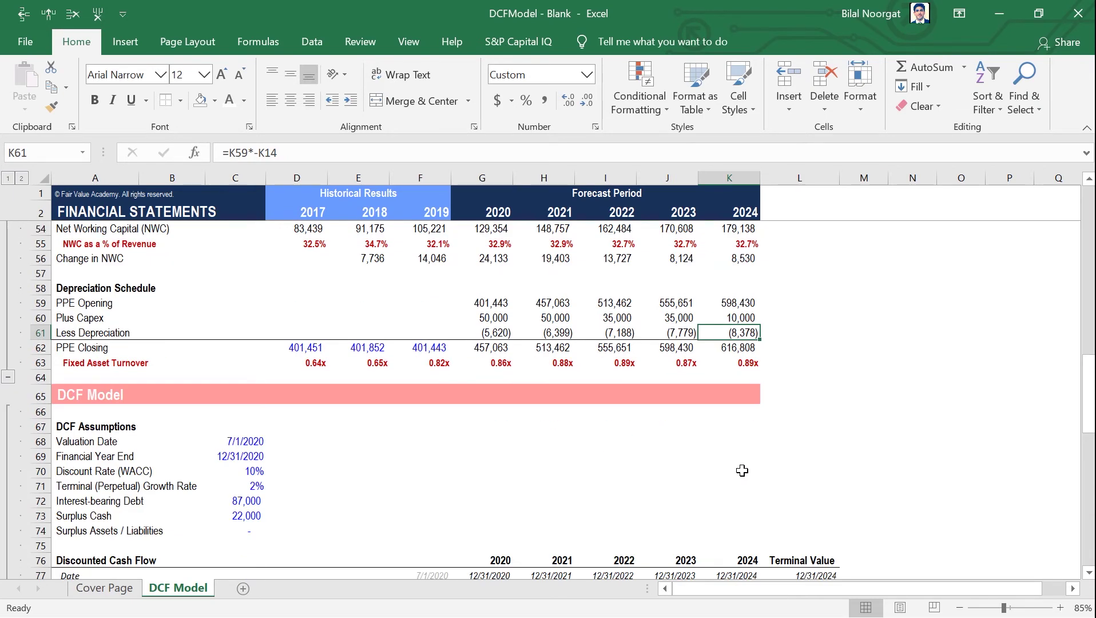
scroll(738, 400, down, 1)
scroll(741, 397, down, 3)
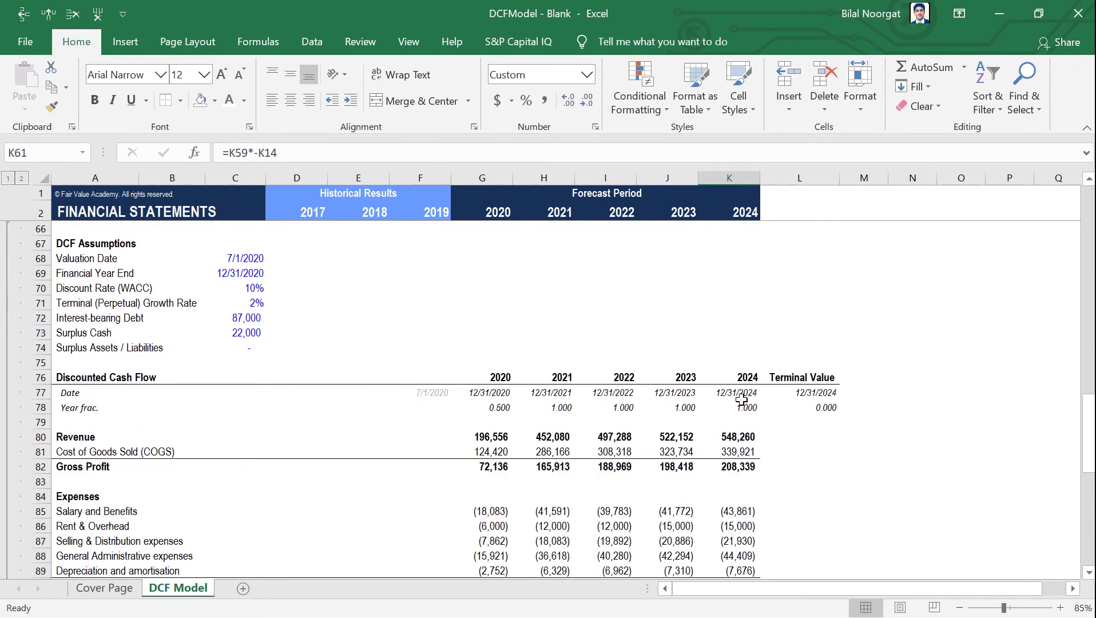
scroll(743, 406, down, 6)
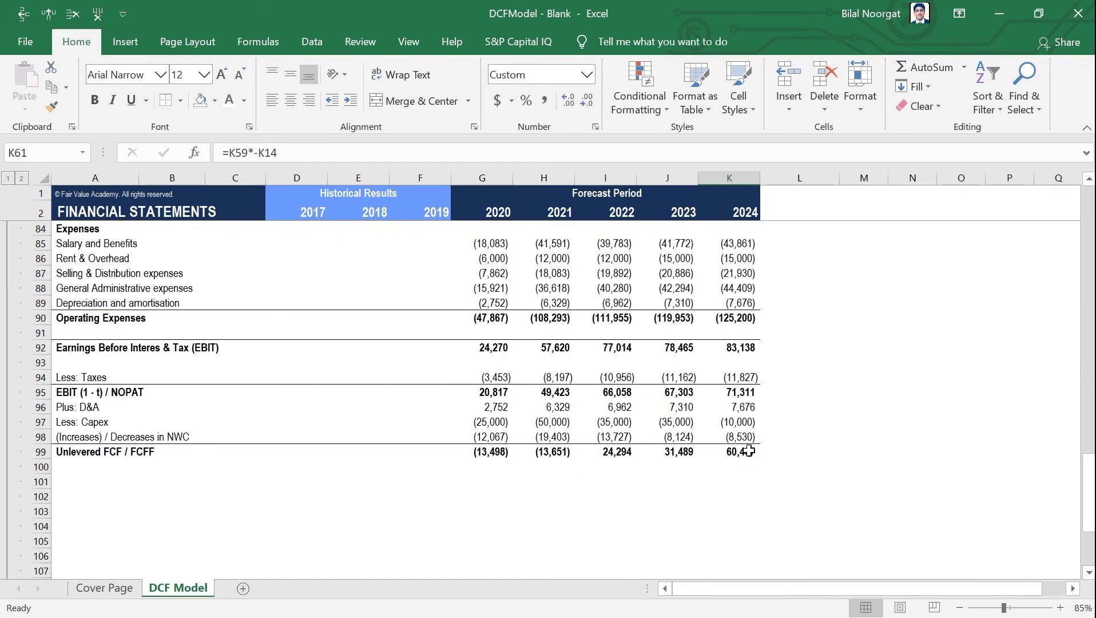
click(790, 452)
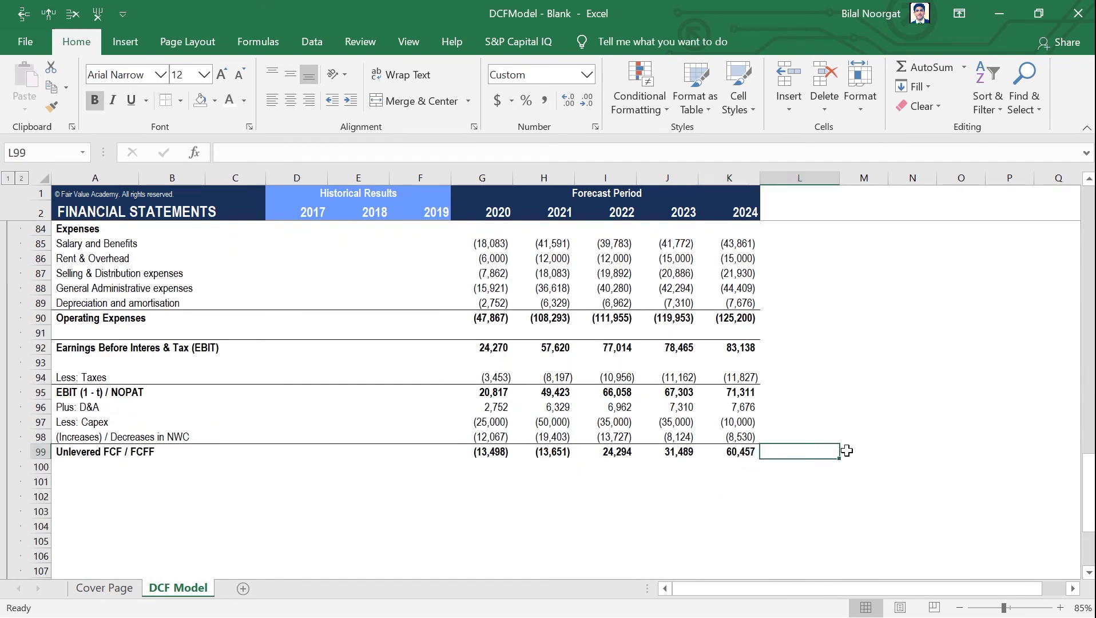
key(Left)
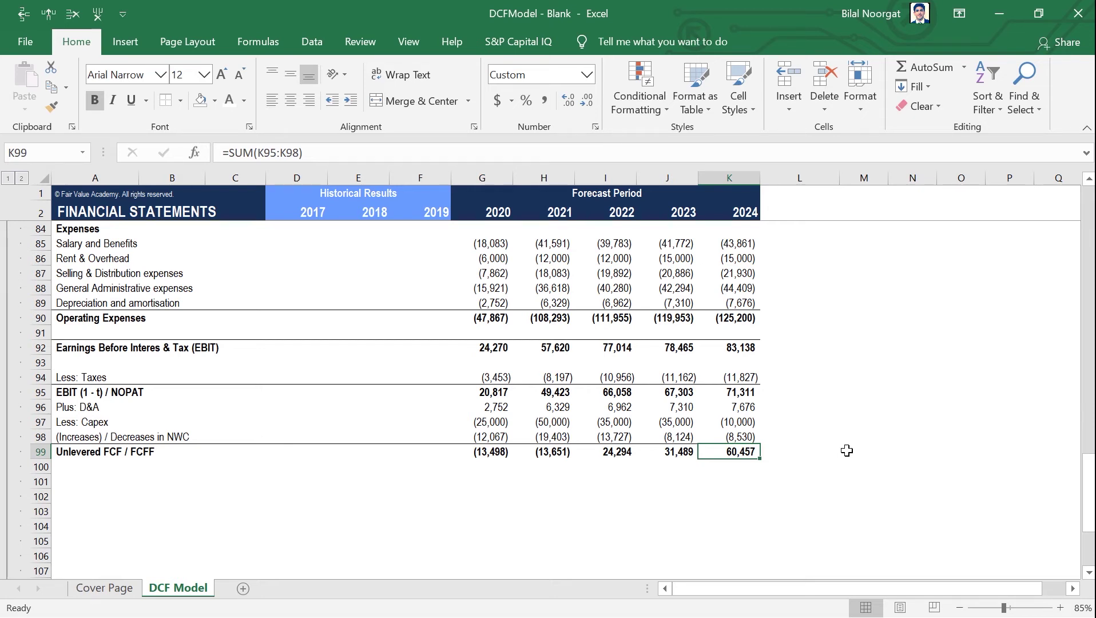
key(Right)
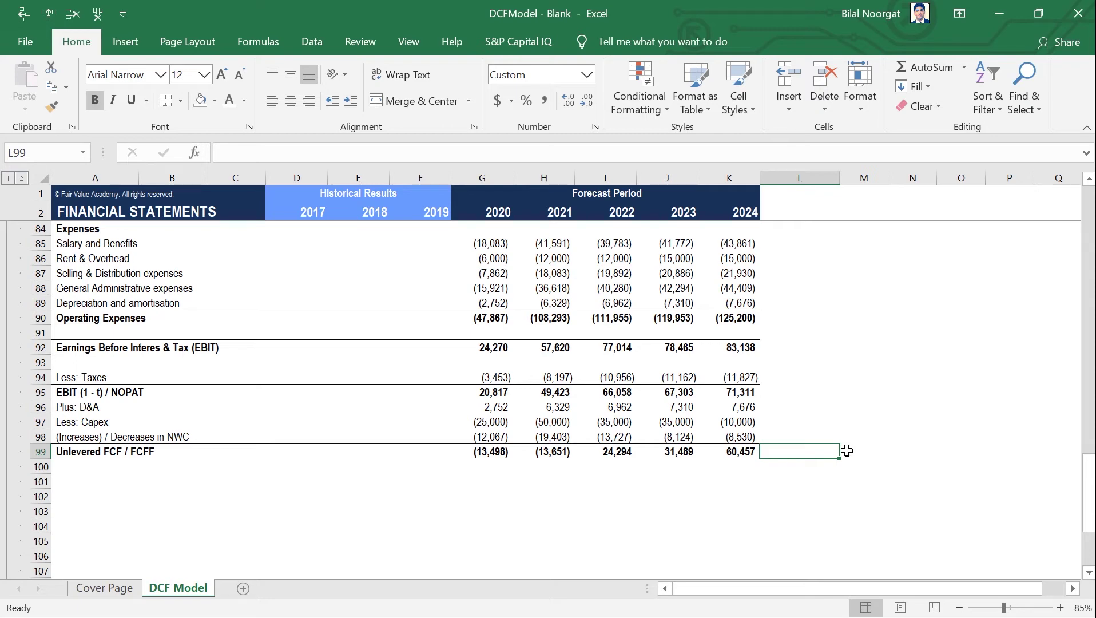
text(=)
key(Left)
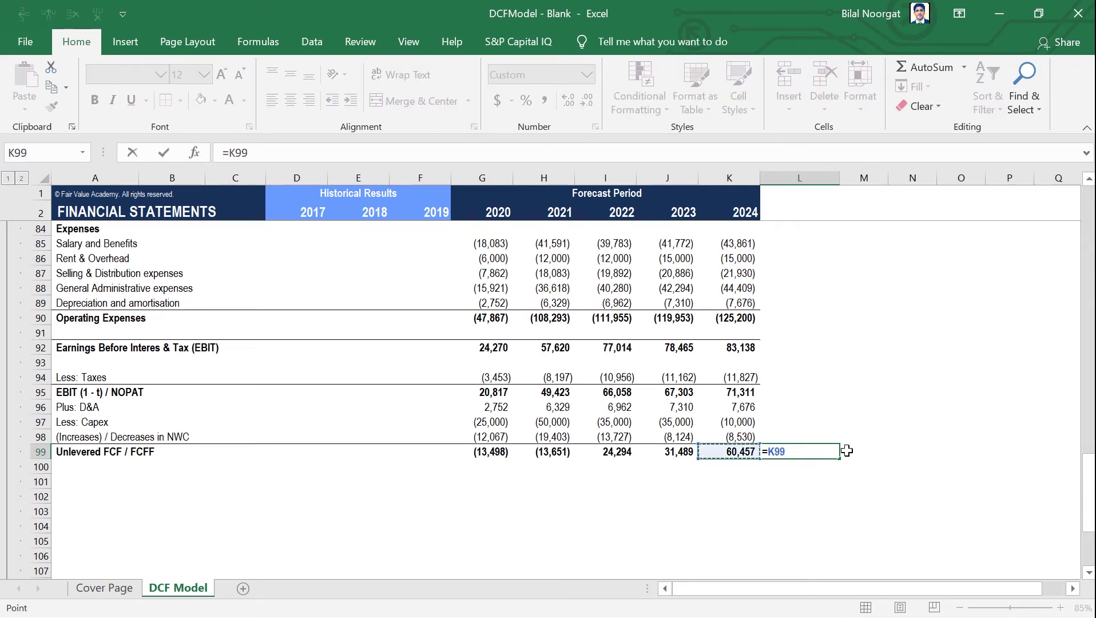
text(*()
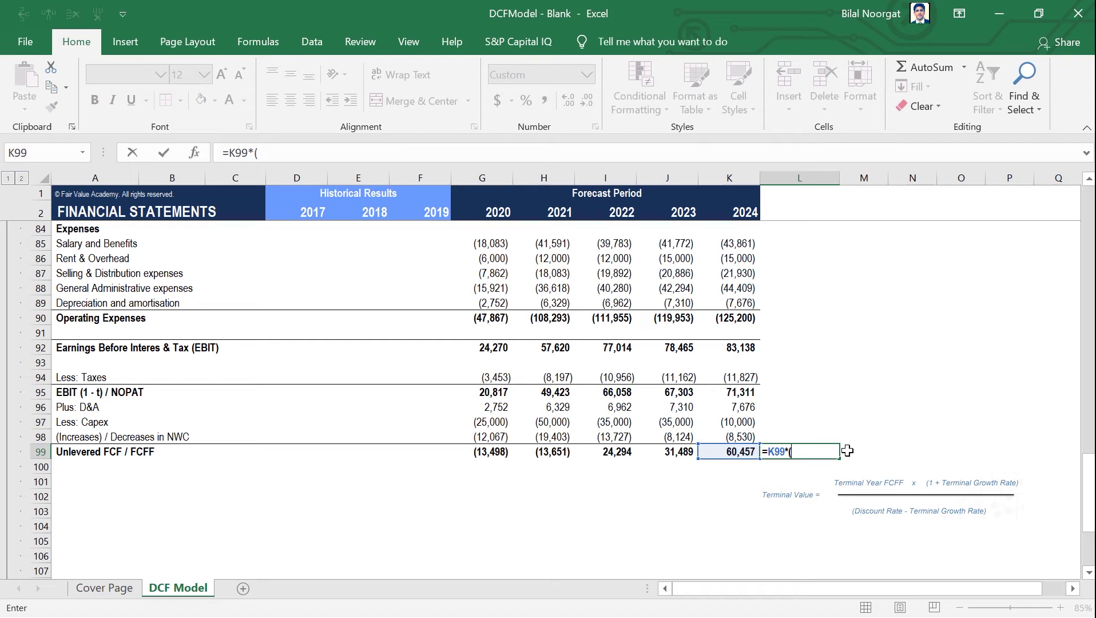
text(1+)
scroll(310, 399, up, 6)
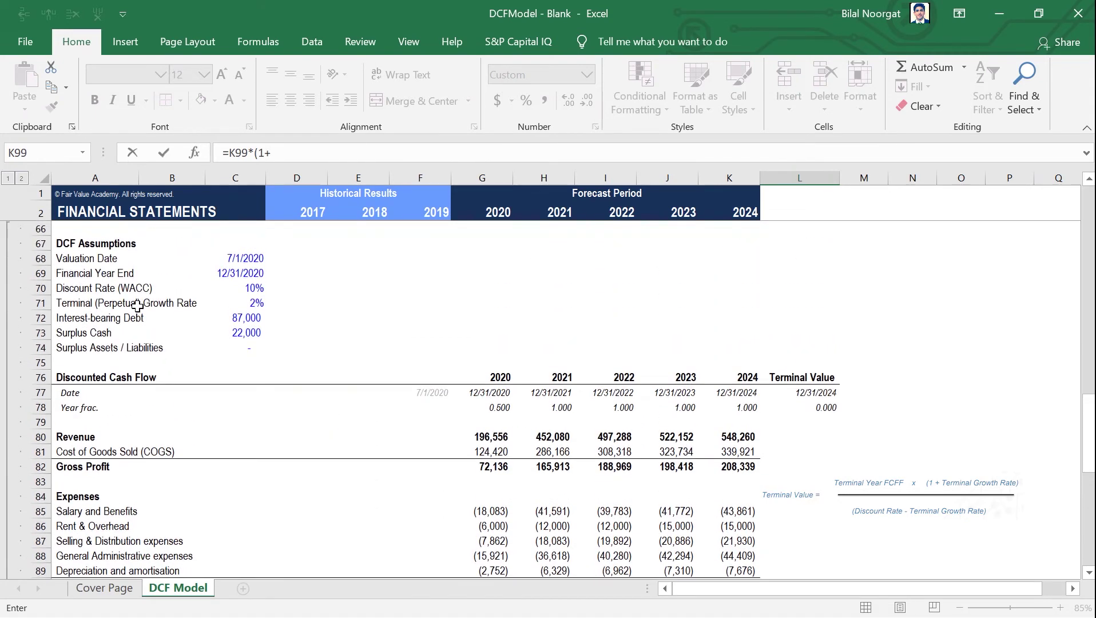
click(257, 304)
click(257, 303)
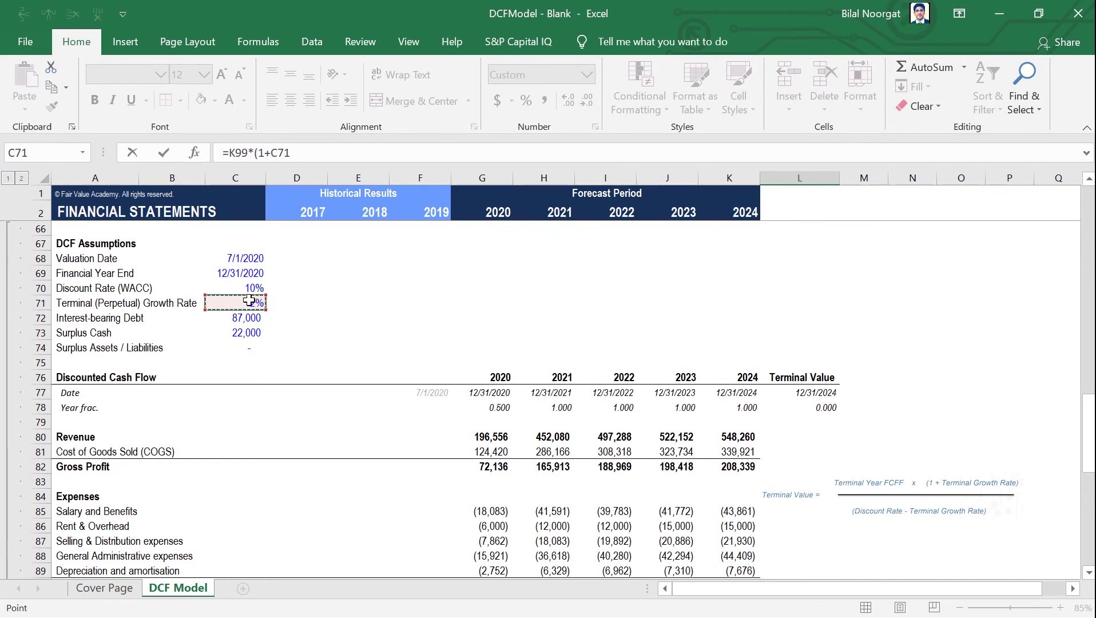
click(314, 153)
text()))
click(226, 153)
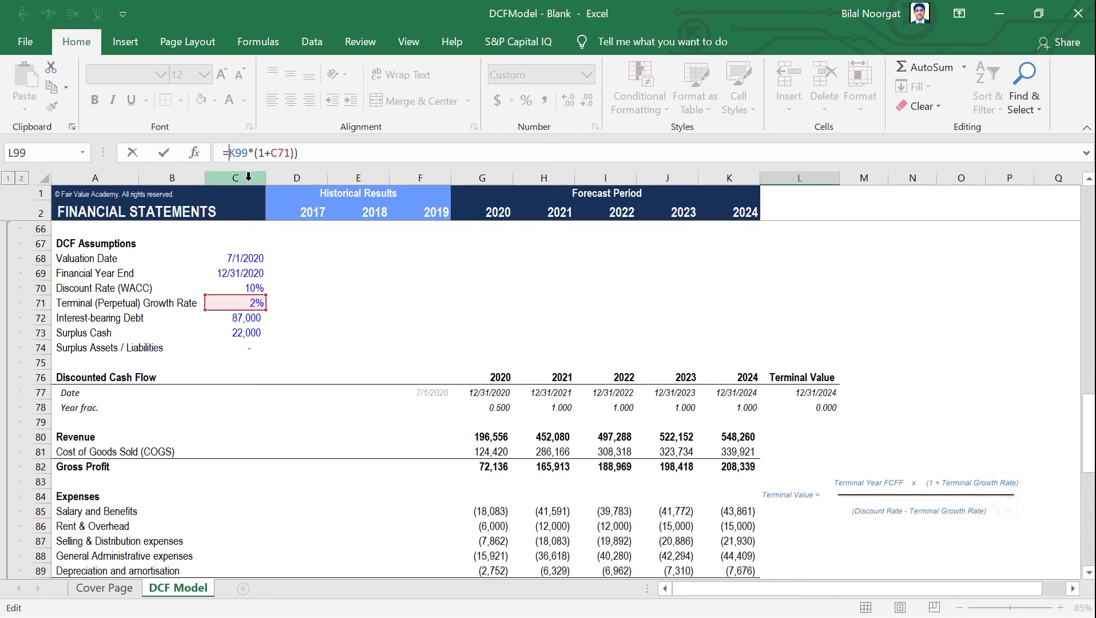
text(()
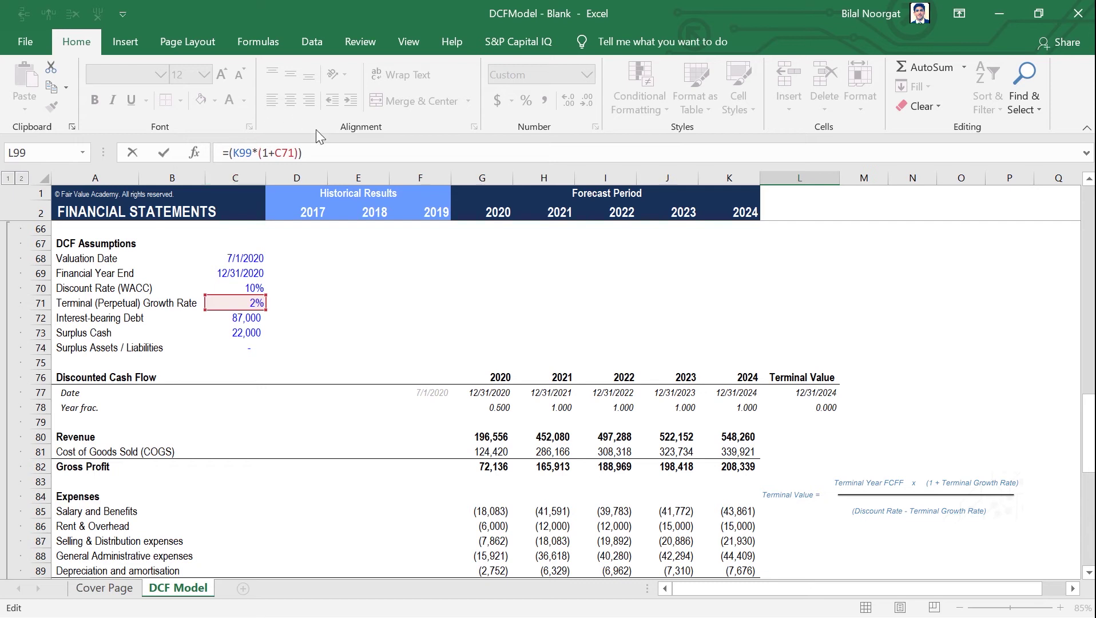
Complete the terminal value formula in L99 by dividing the numerator by the discount rate minus the terminal growth rate, (C70-C71).
click(333, 153)
text(/()
click(231, 288)
text(-)
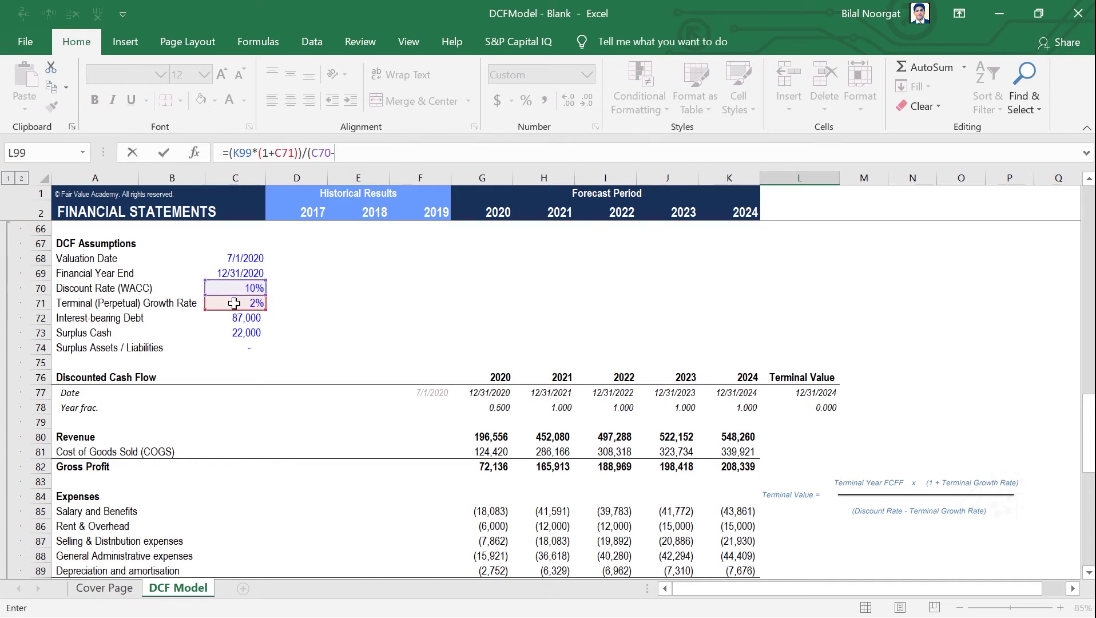
click(234, 306)
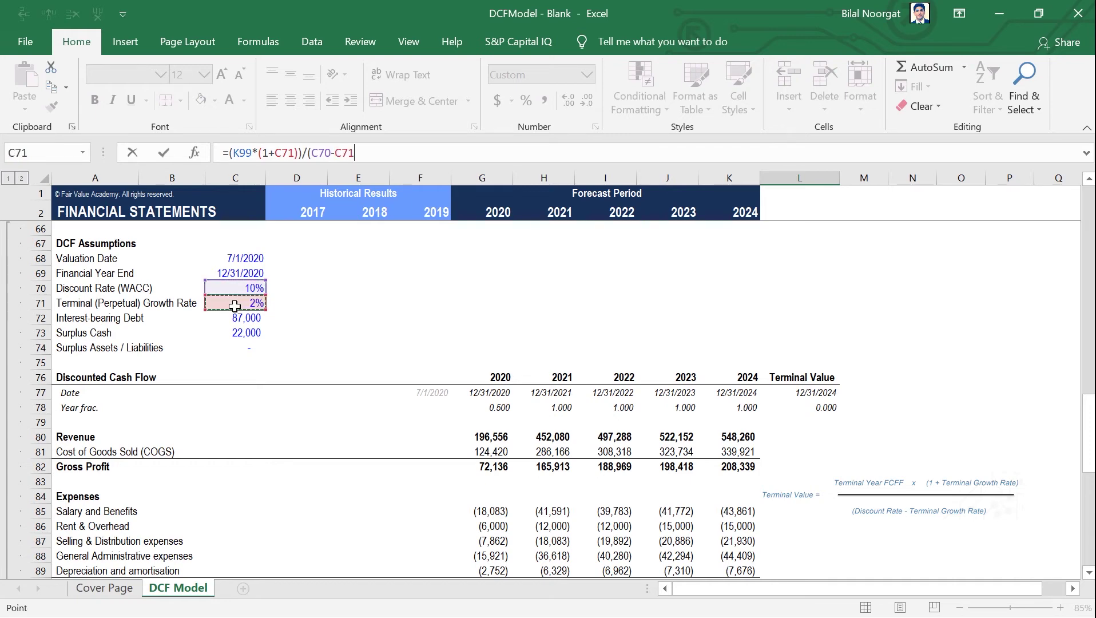
text())
key(ctrl+Return)
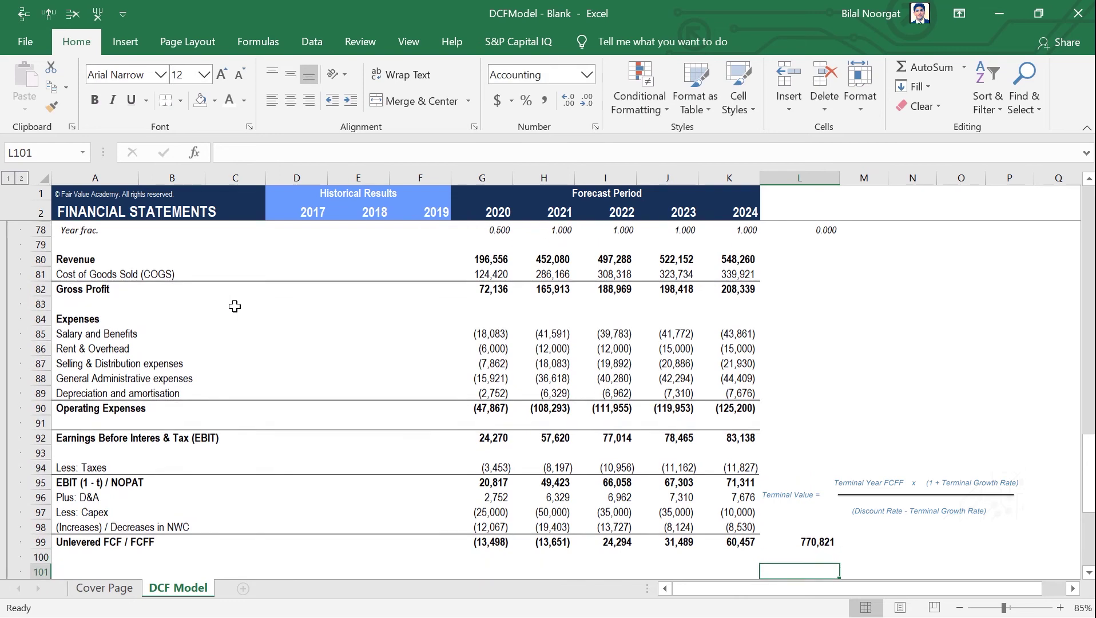
Add a top border to the terminal value cell L99.
scroll(235, 306, down, 2)
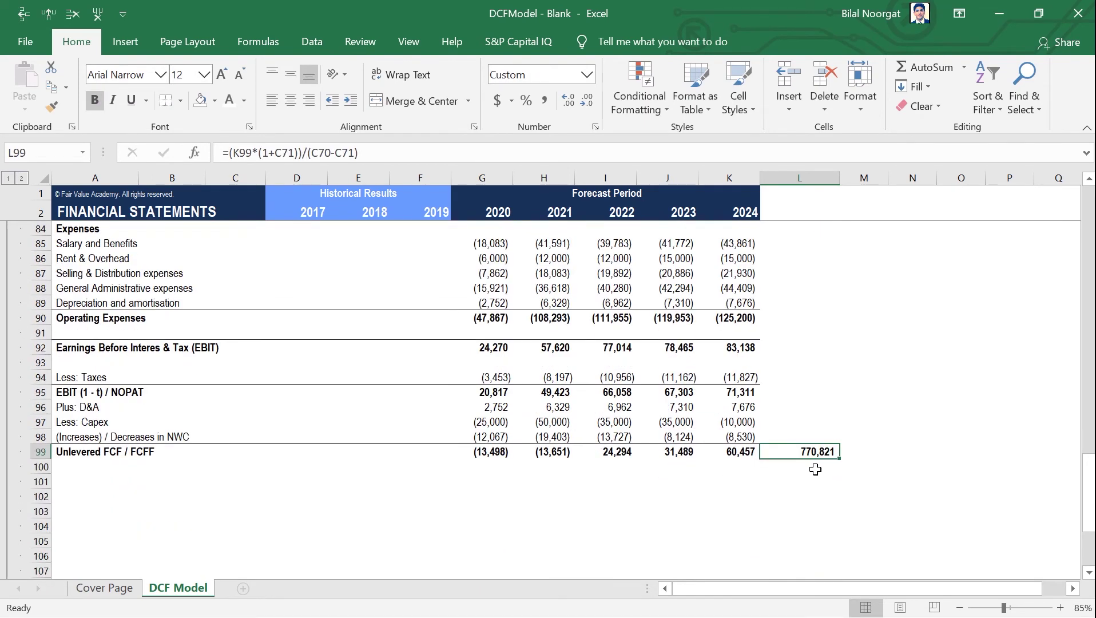
scroll(800, 473, up, 1)
key(alt+h)
key(b)
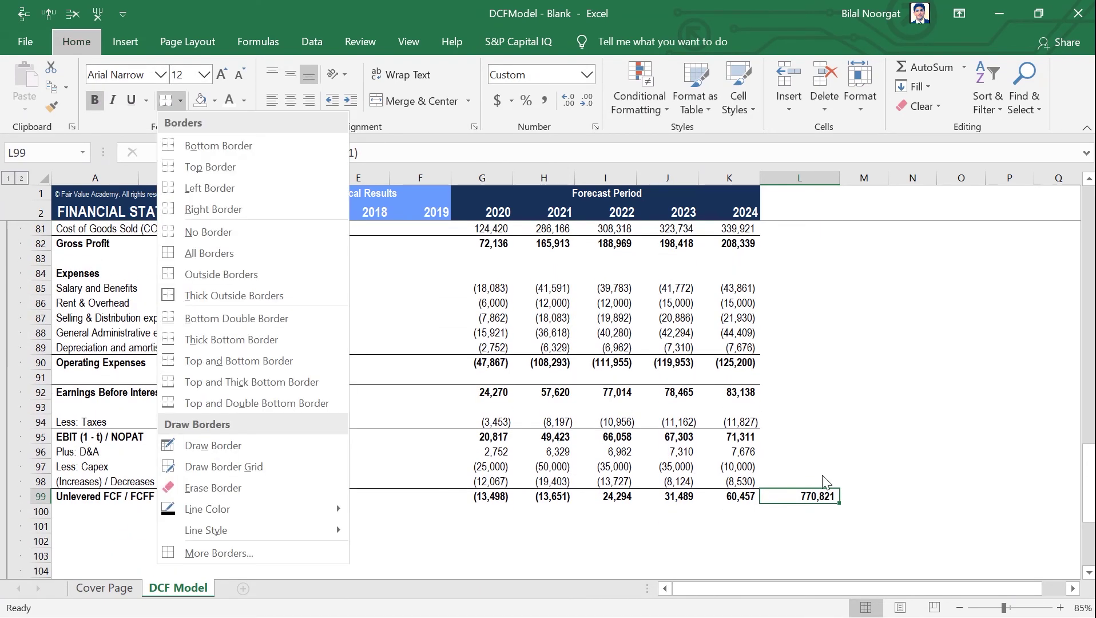
key(p)
click(834, 530)
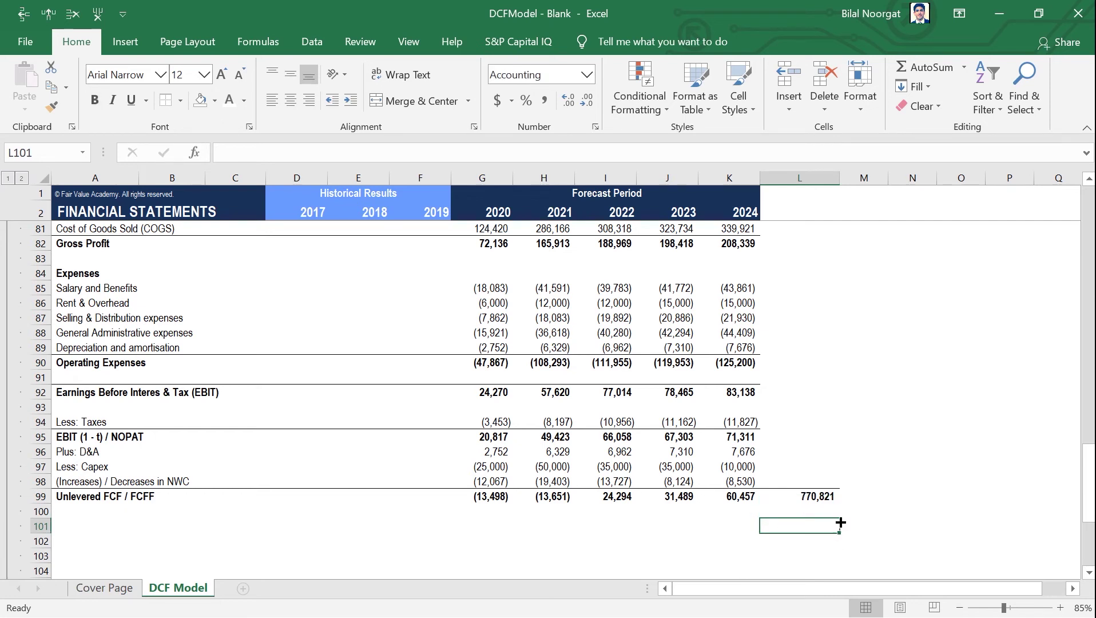
Select G99:L99 to examine the unlevered free cash flows from 2020 to 2024 together with the terminal value.
key(Up)
key(Up)
key(shift+Left)
key(shift+Left)
key(shift+Left)
key(shift+Left)
key(shift+Left)
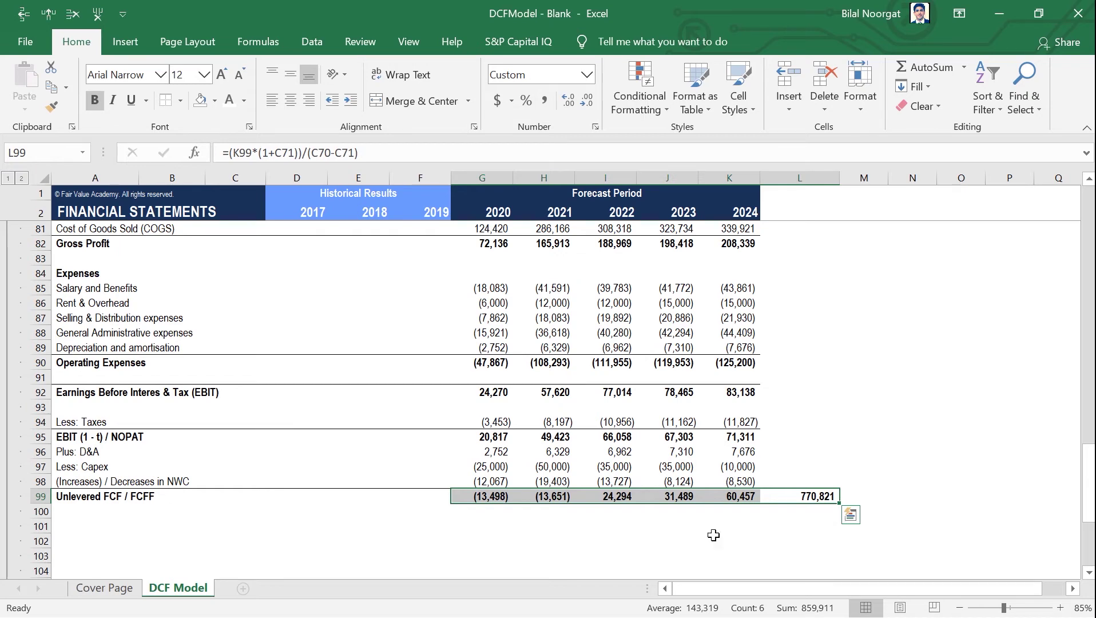
click(134, 532)
text(=)
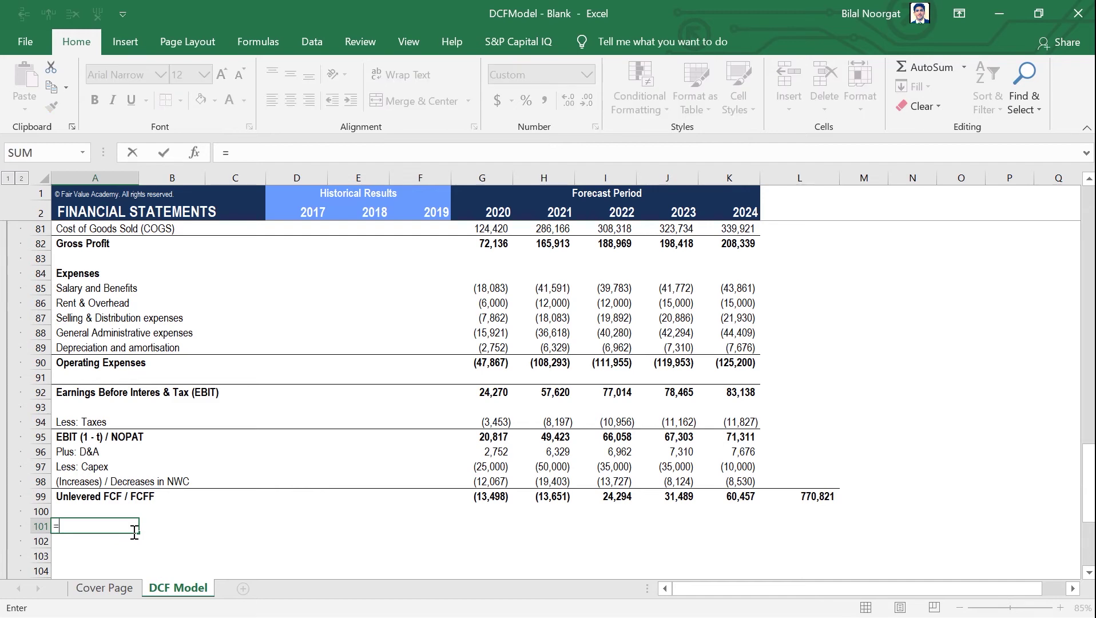
text(NPV)
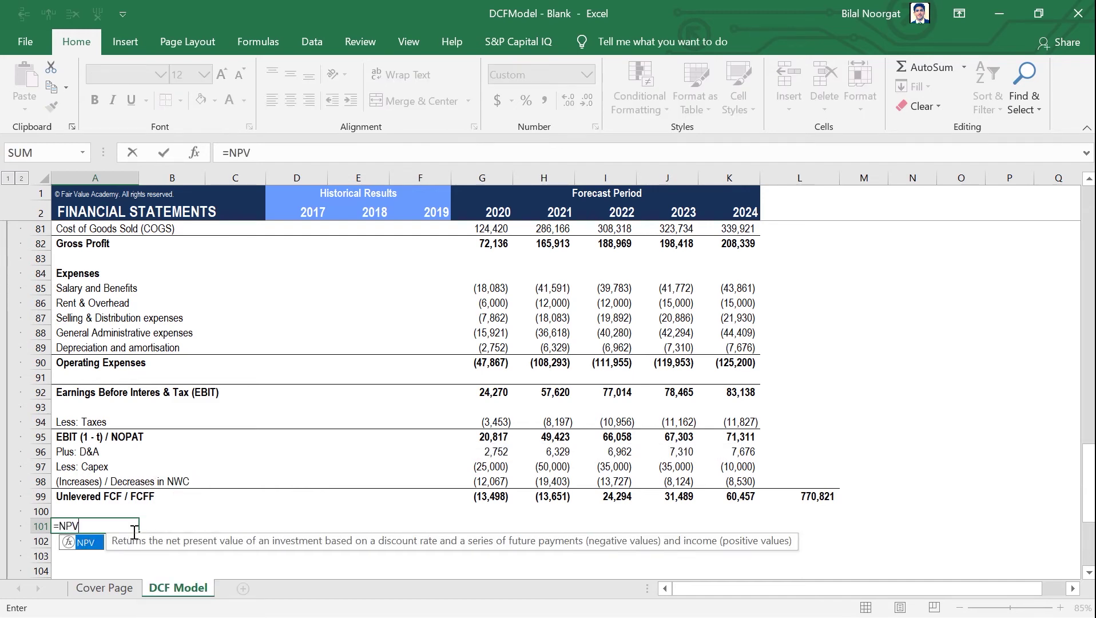
key(BackSpace)
key(BackSpace)
key(BackSpace)
text(XNPV)
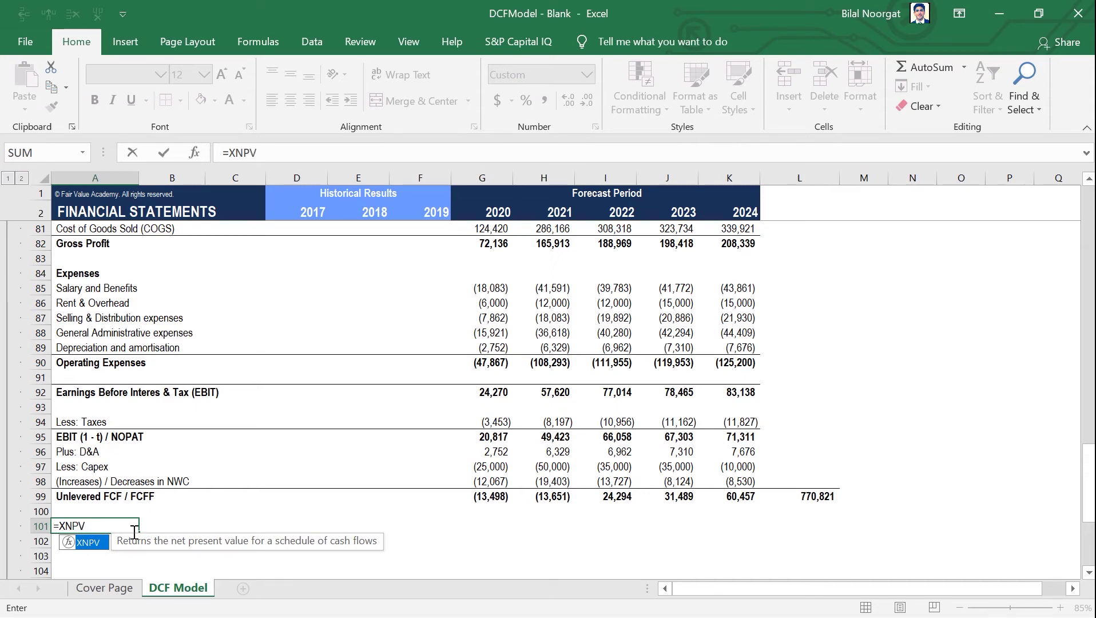
key(BackSpace)
key(BackSpace)
key(BackSpace)
key(BackSpace)
key(BackSpace)
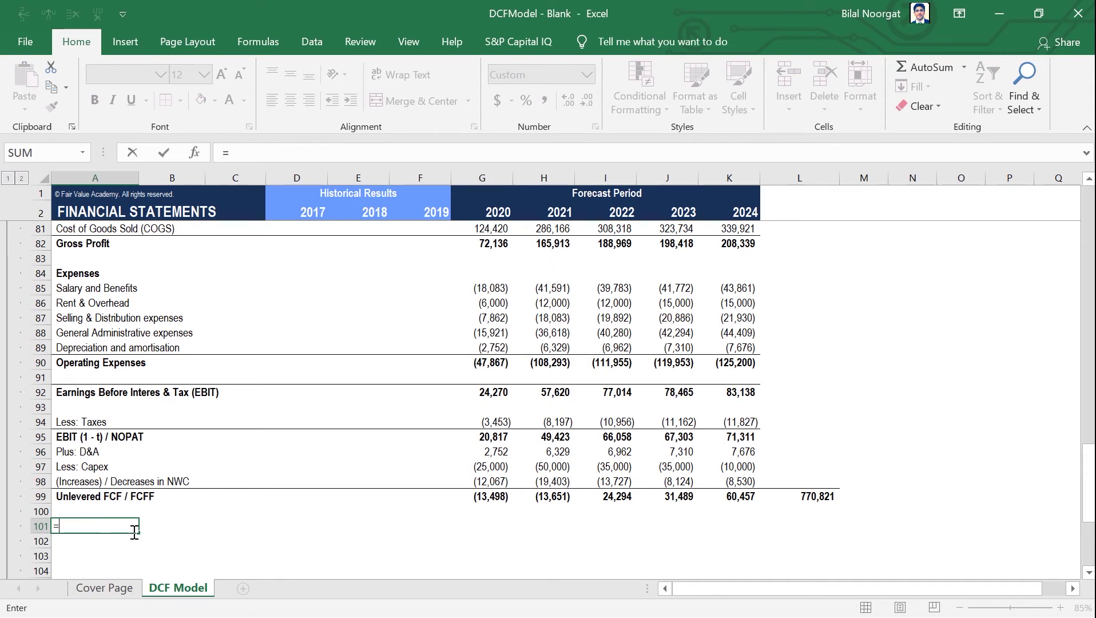
key(Escape)
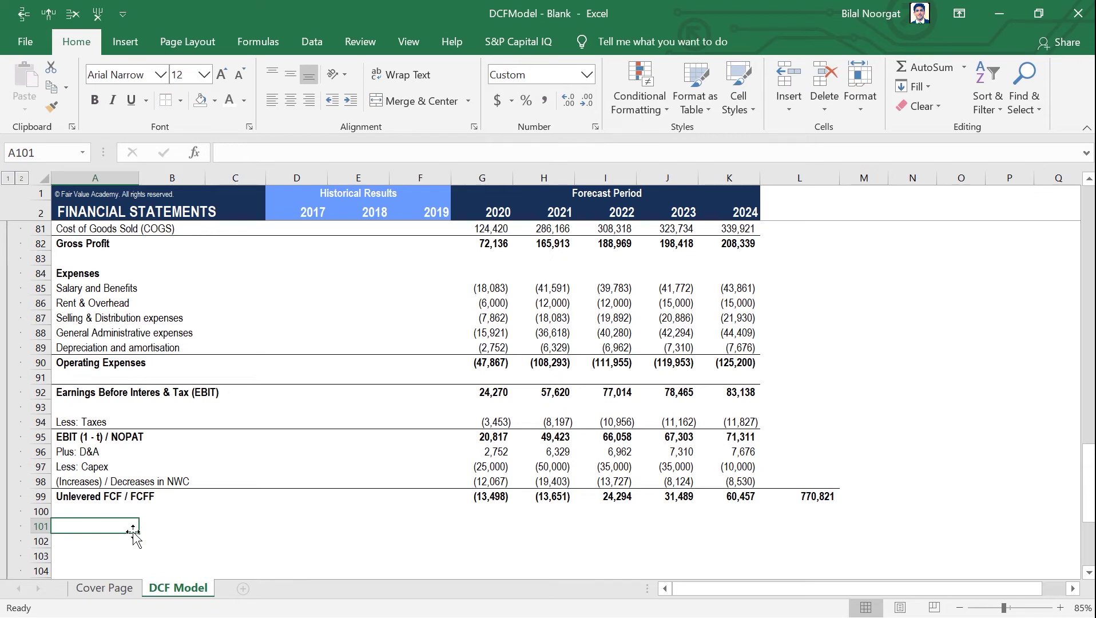